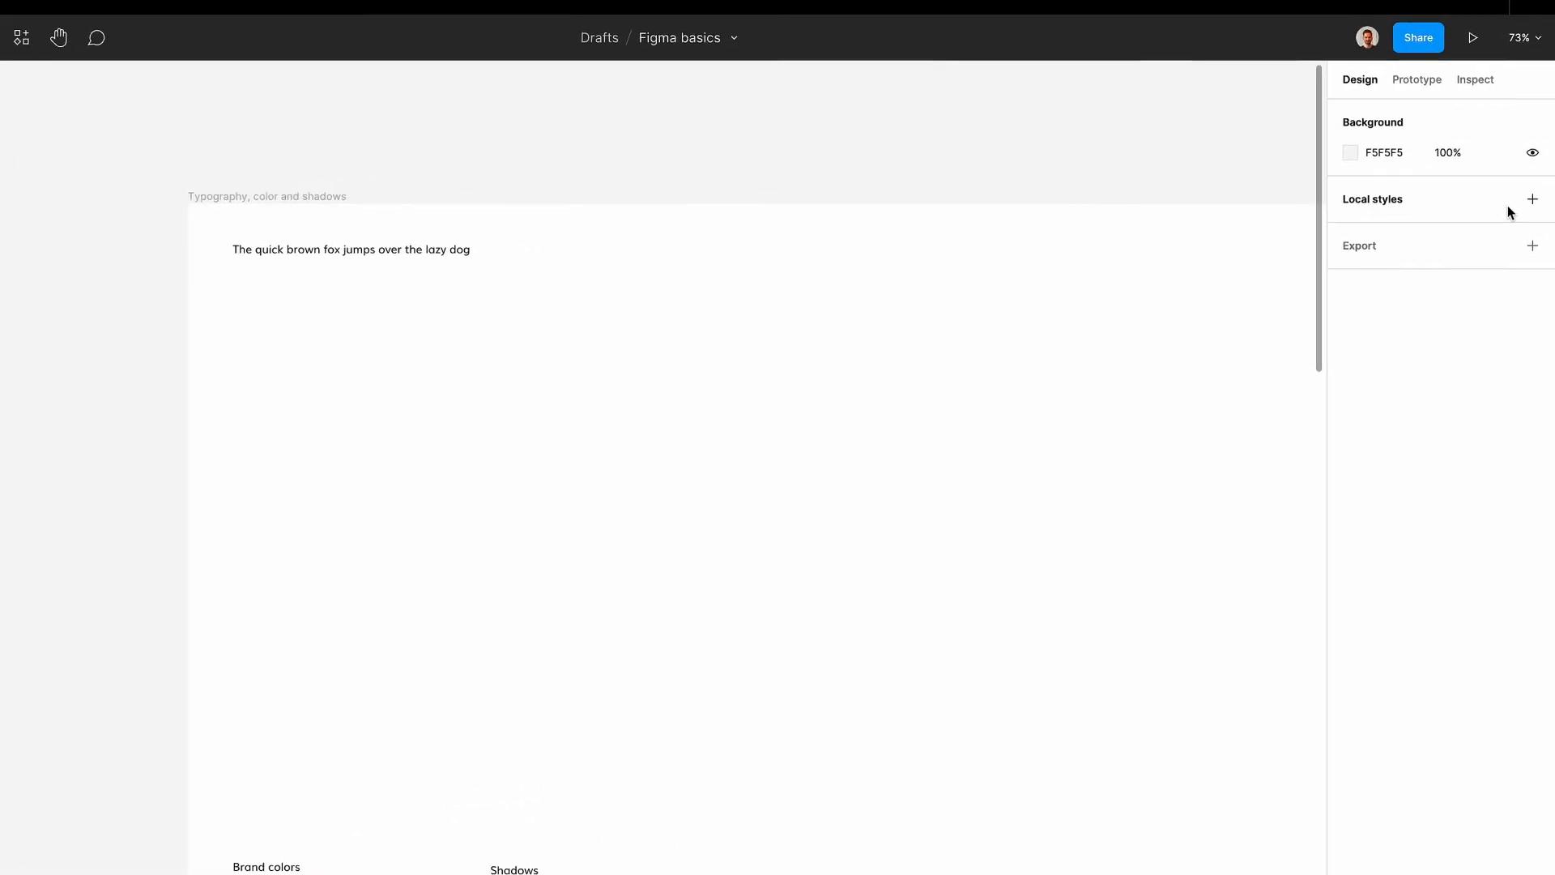
left_click(1530, 215)
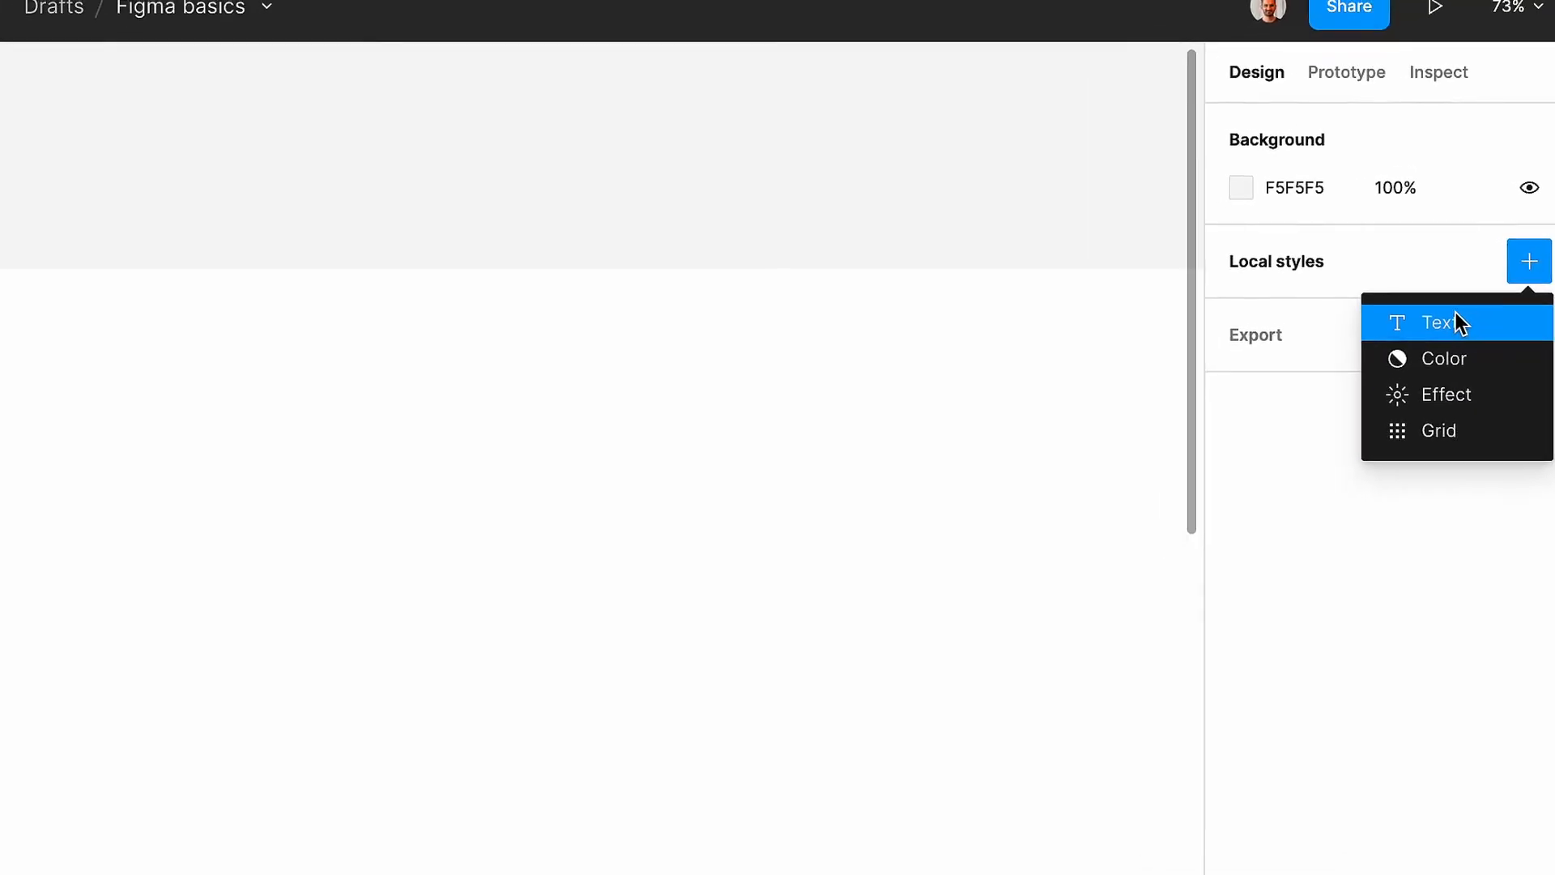
left_click(490, 159)
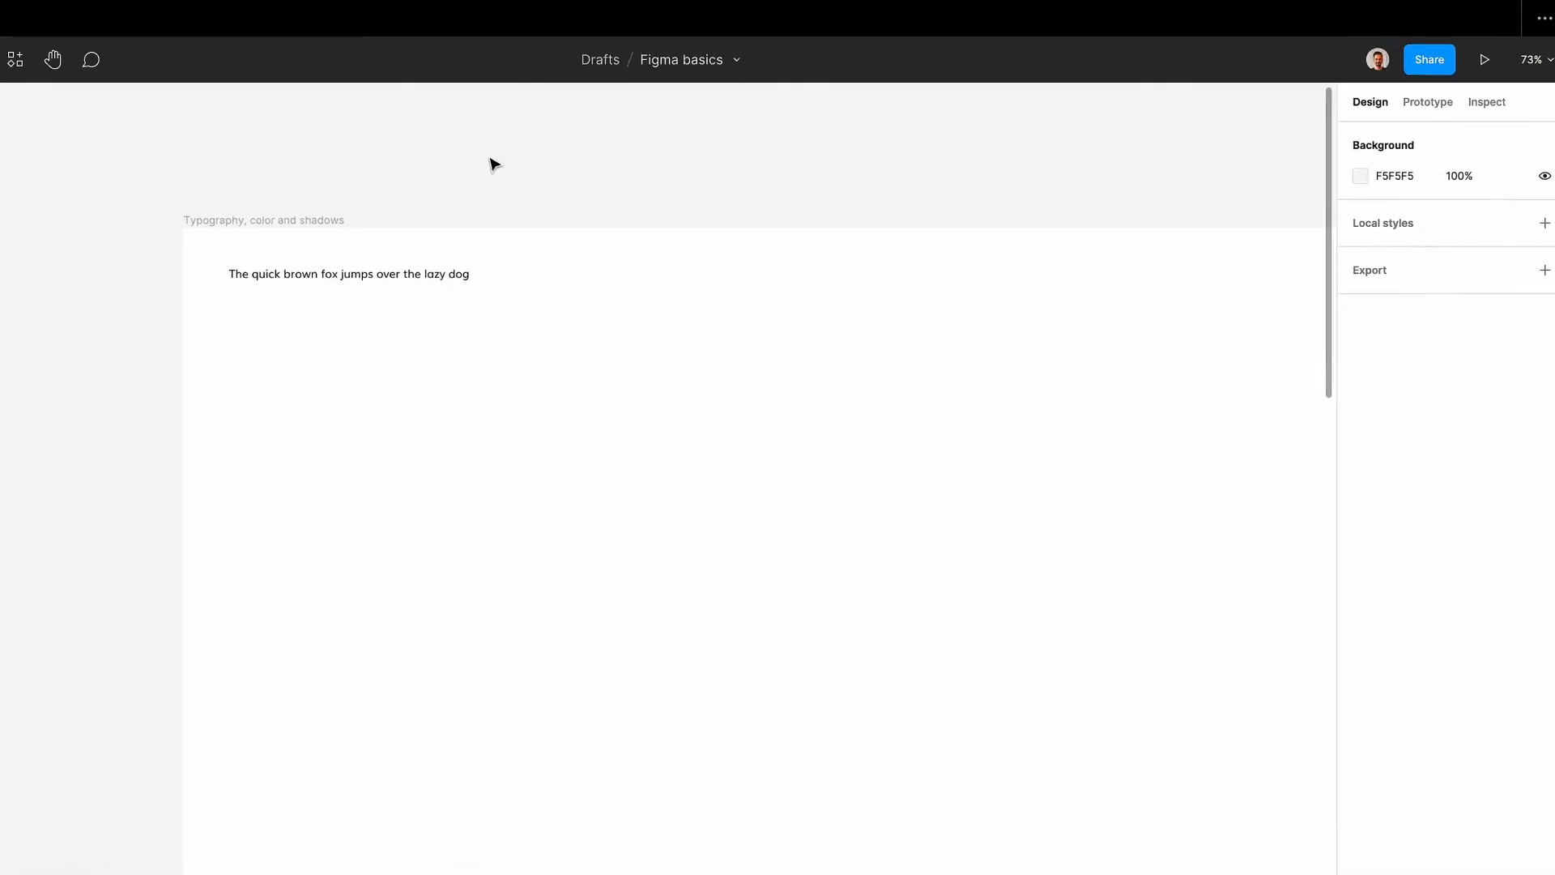
Run the Typescale plugin with the 'The quick brown fox' text layer selected as the base style.
left_click(323, 277)
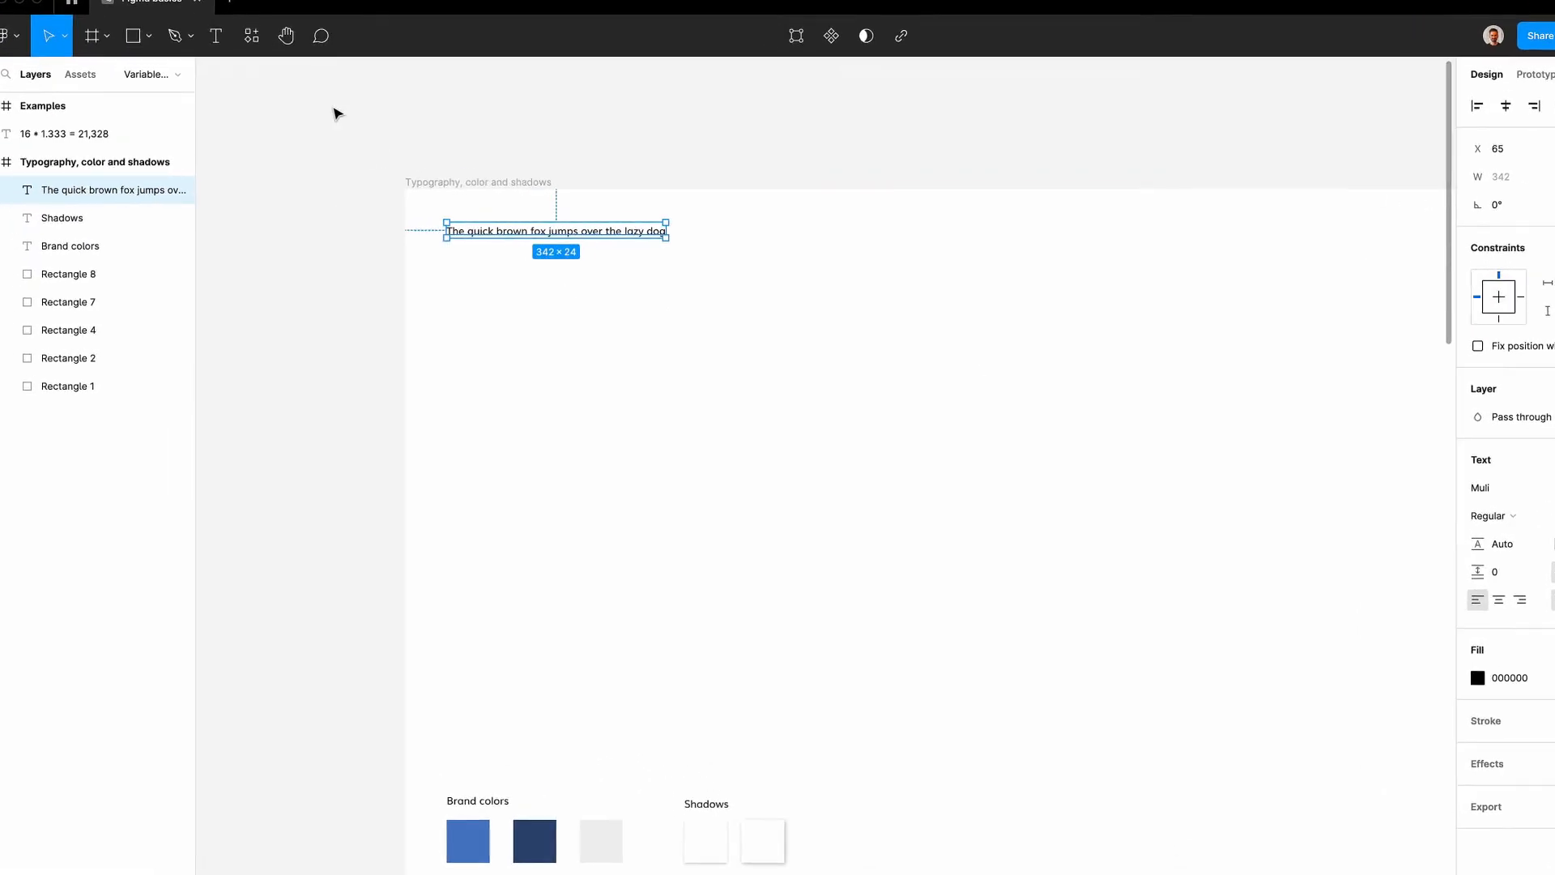
left_click(258, 25)
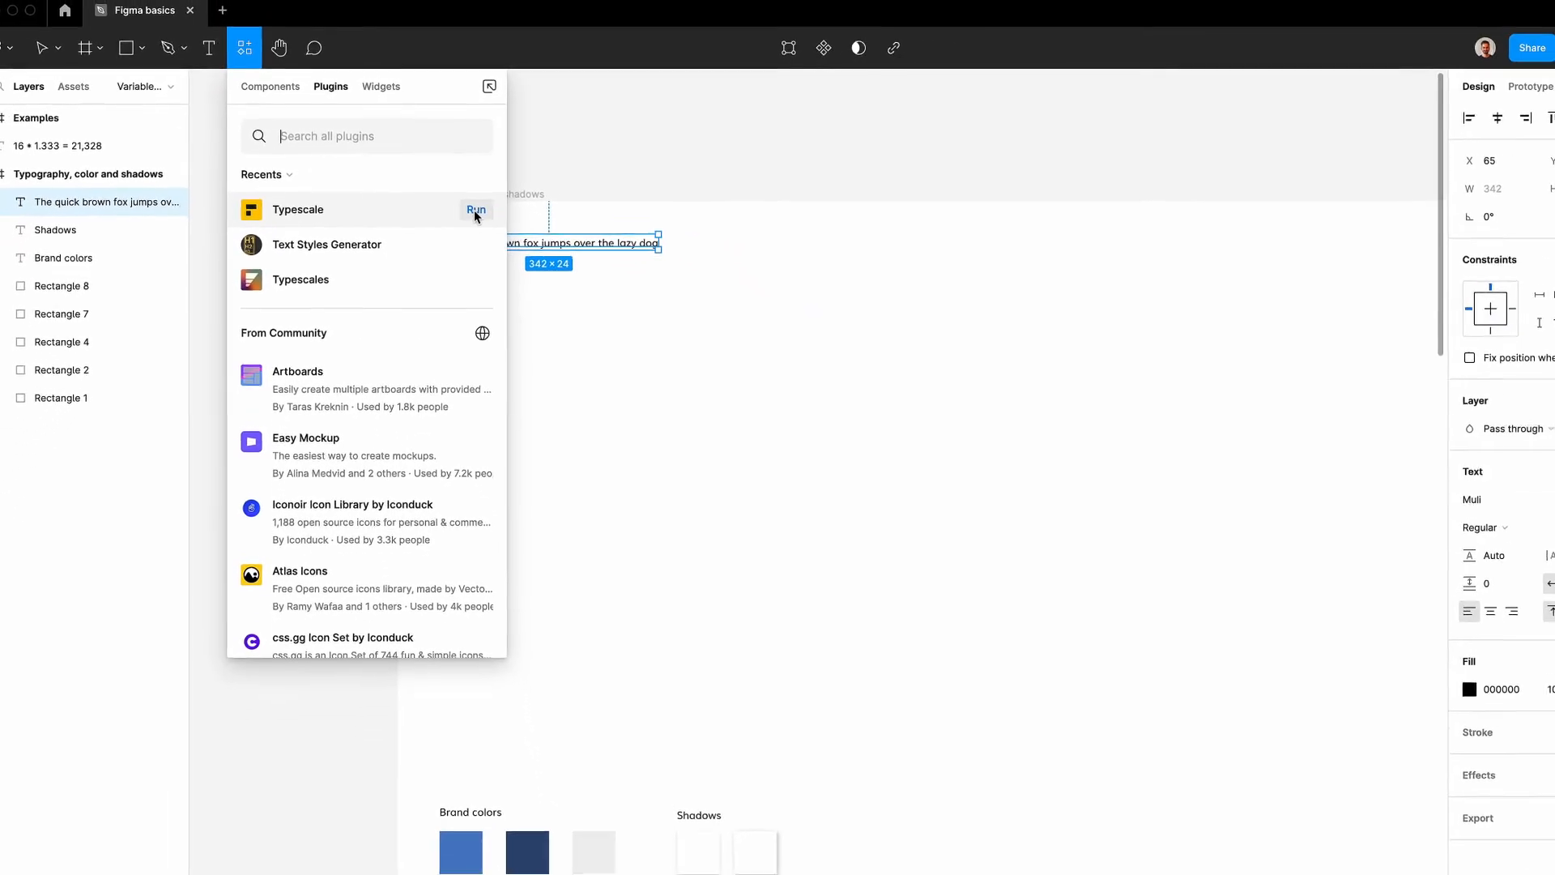
left_click(476, 211)
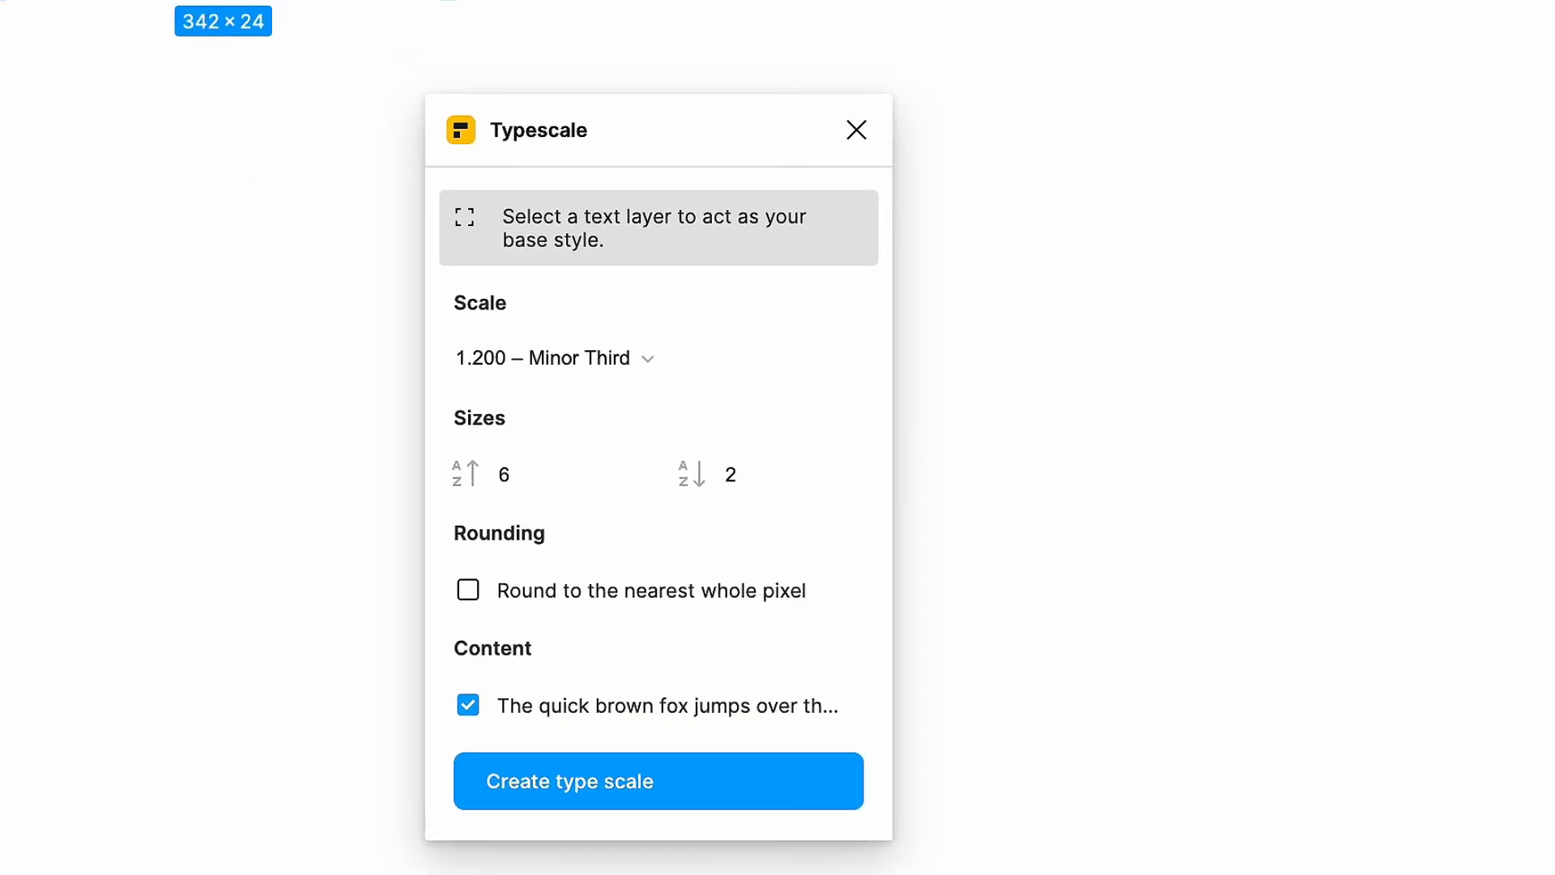
Set the plugin's scale to 1.333 – Perfect Fourth, keeping 6 larger and 2 smaller sizes.
left_click(601, 366)
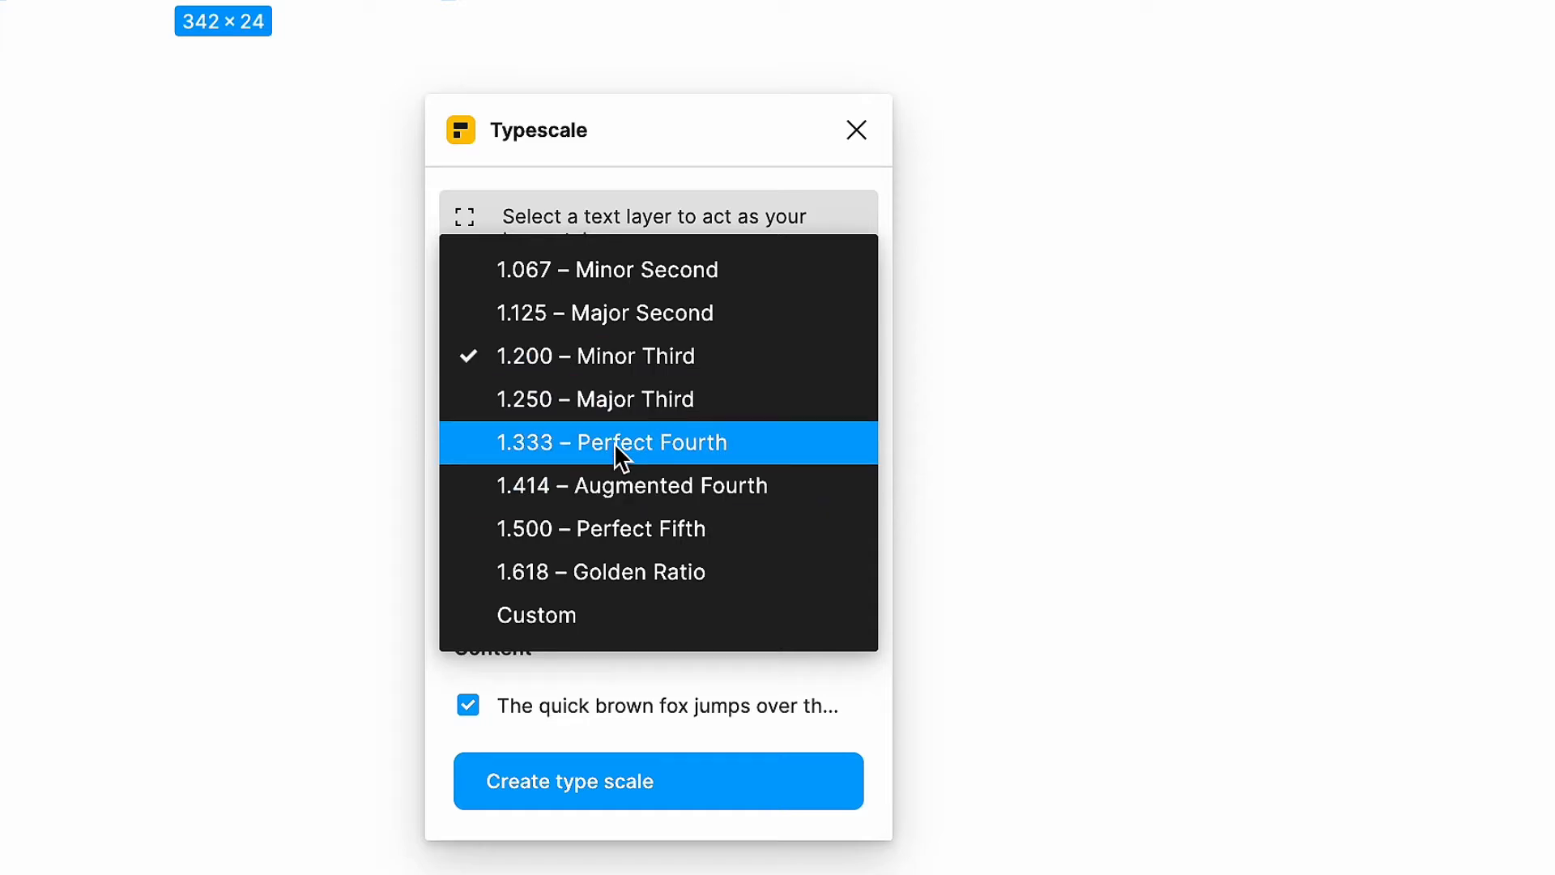
left_click(621, 453)
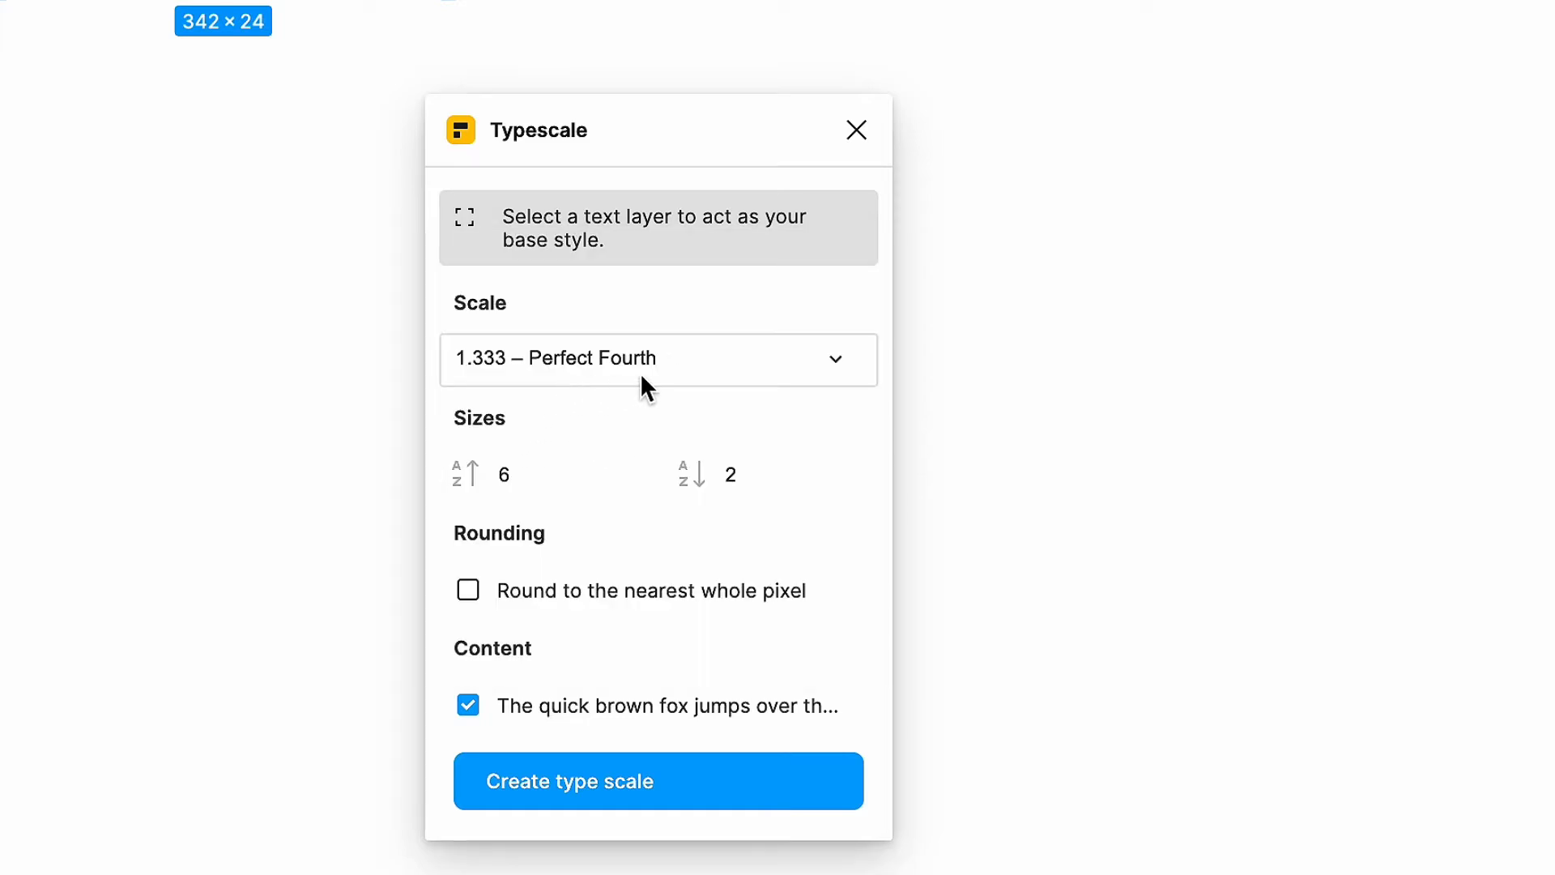
left_click(503, 470)
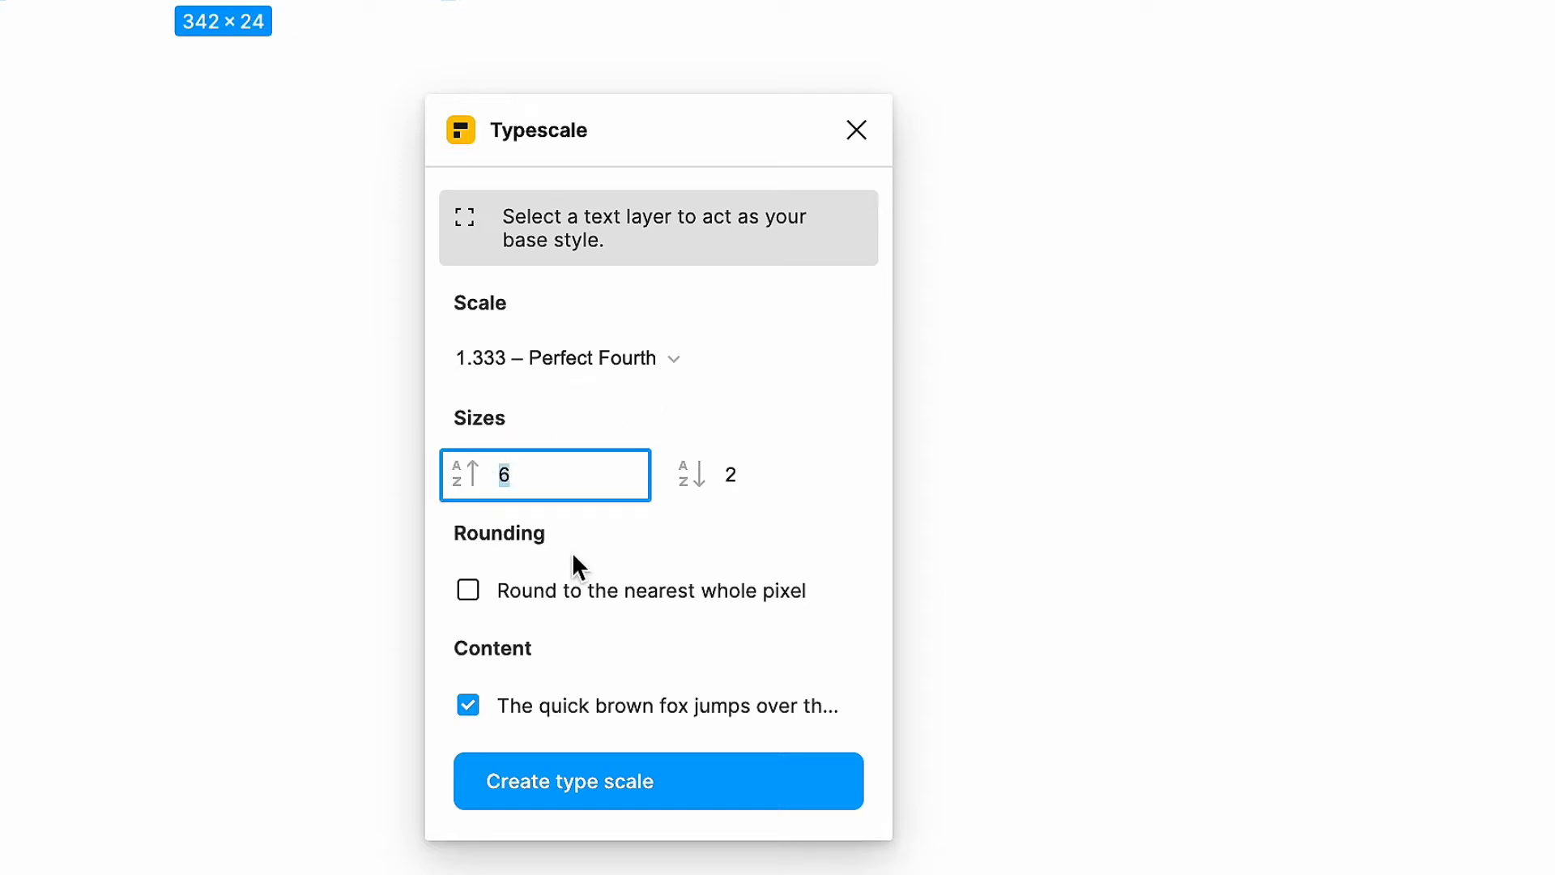
left_click(563, 512)
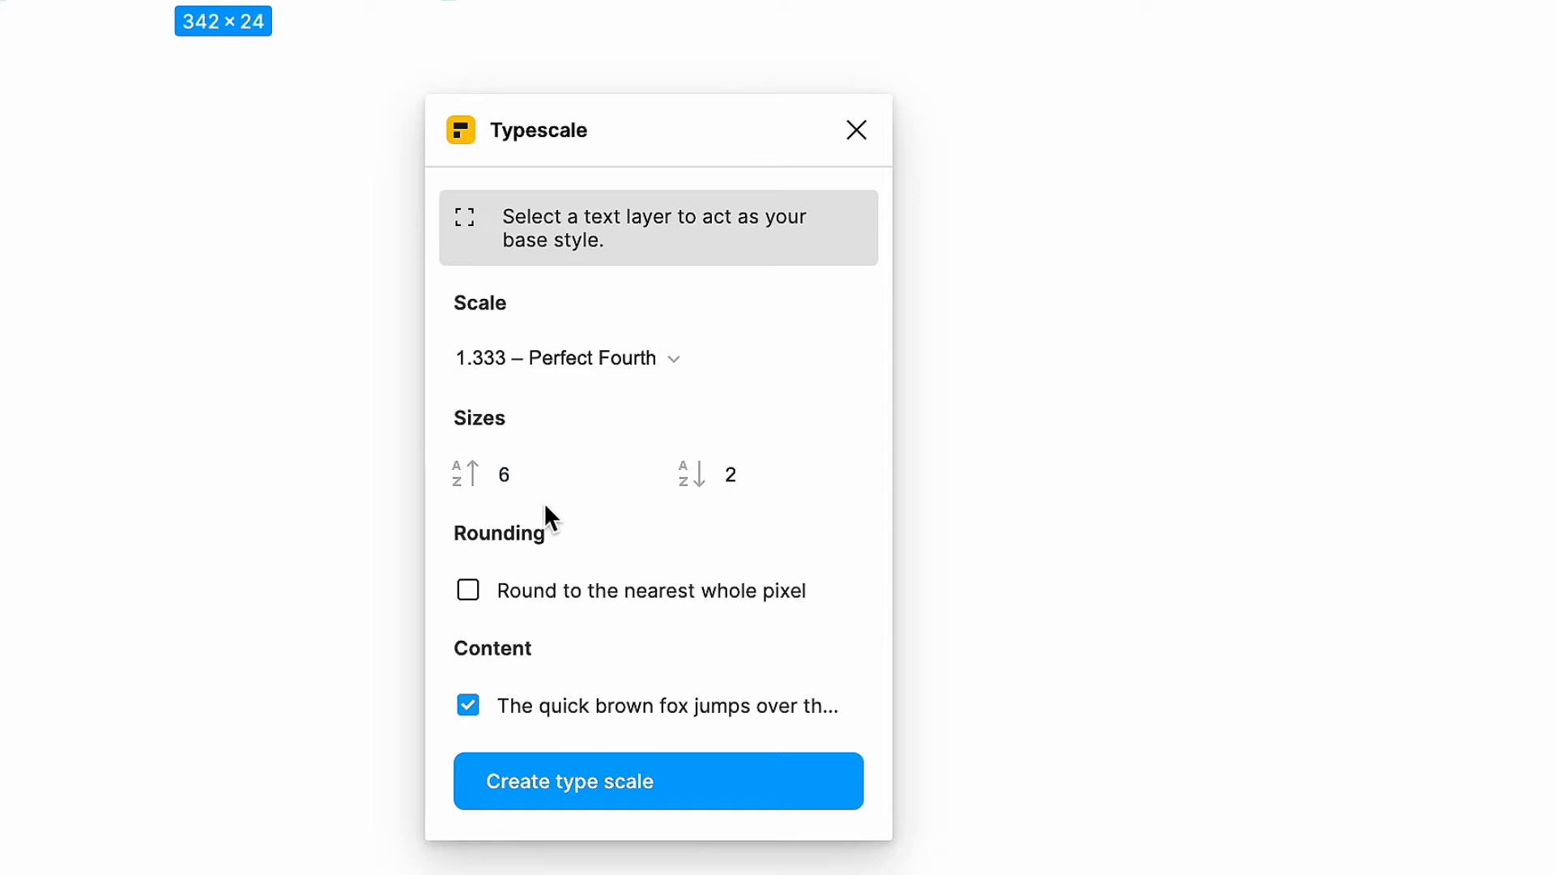
left_click(498, 471)
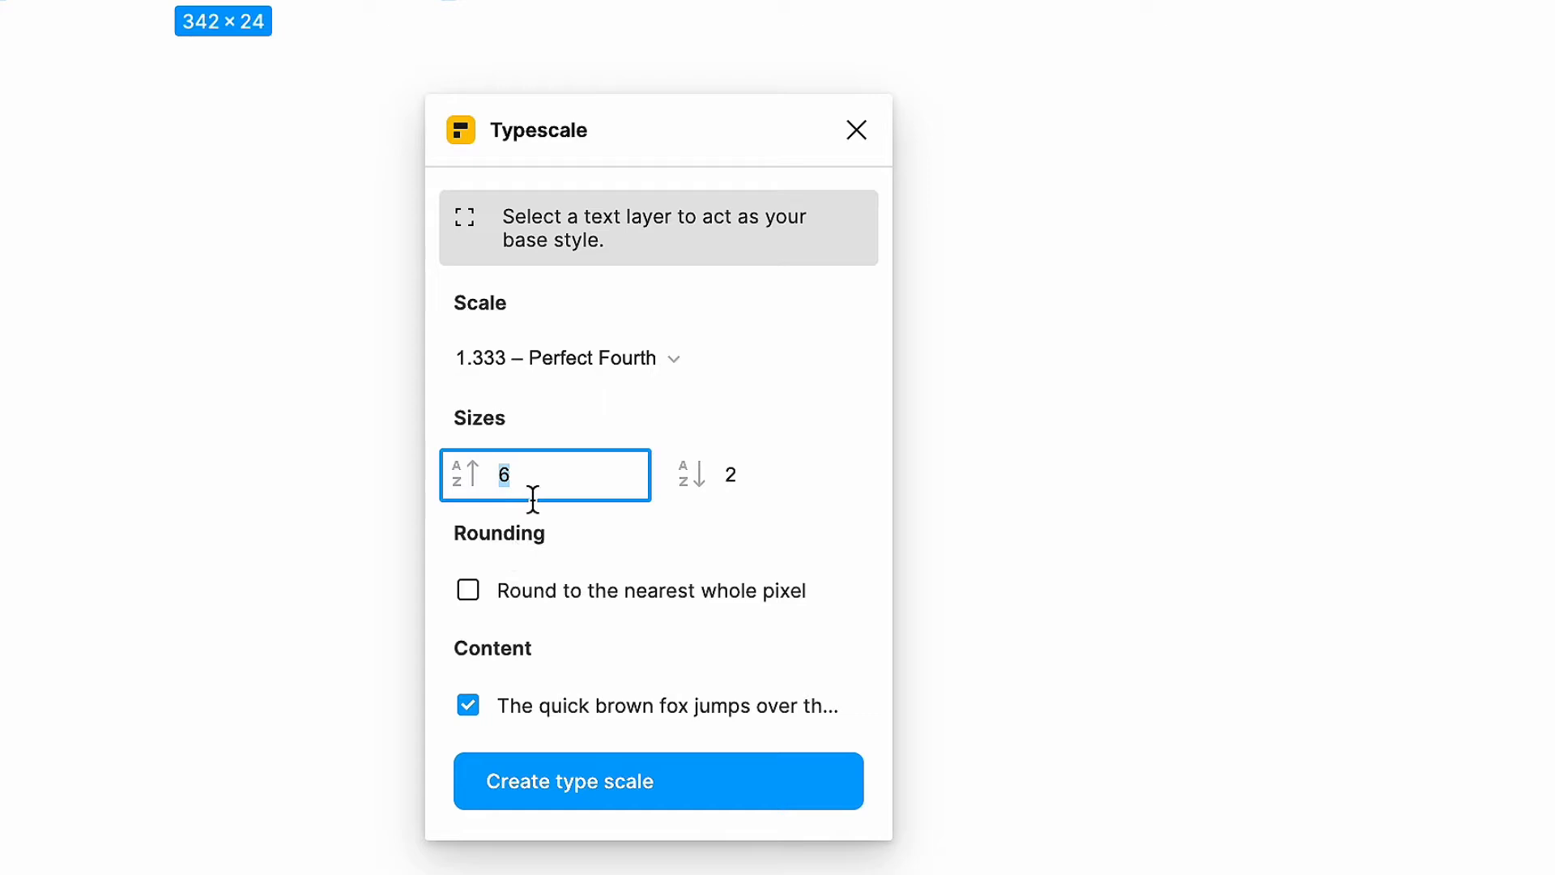
left_click(727, 474)
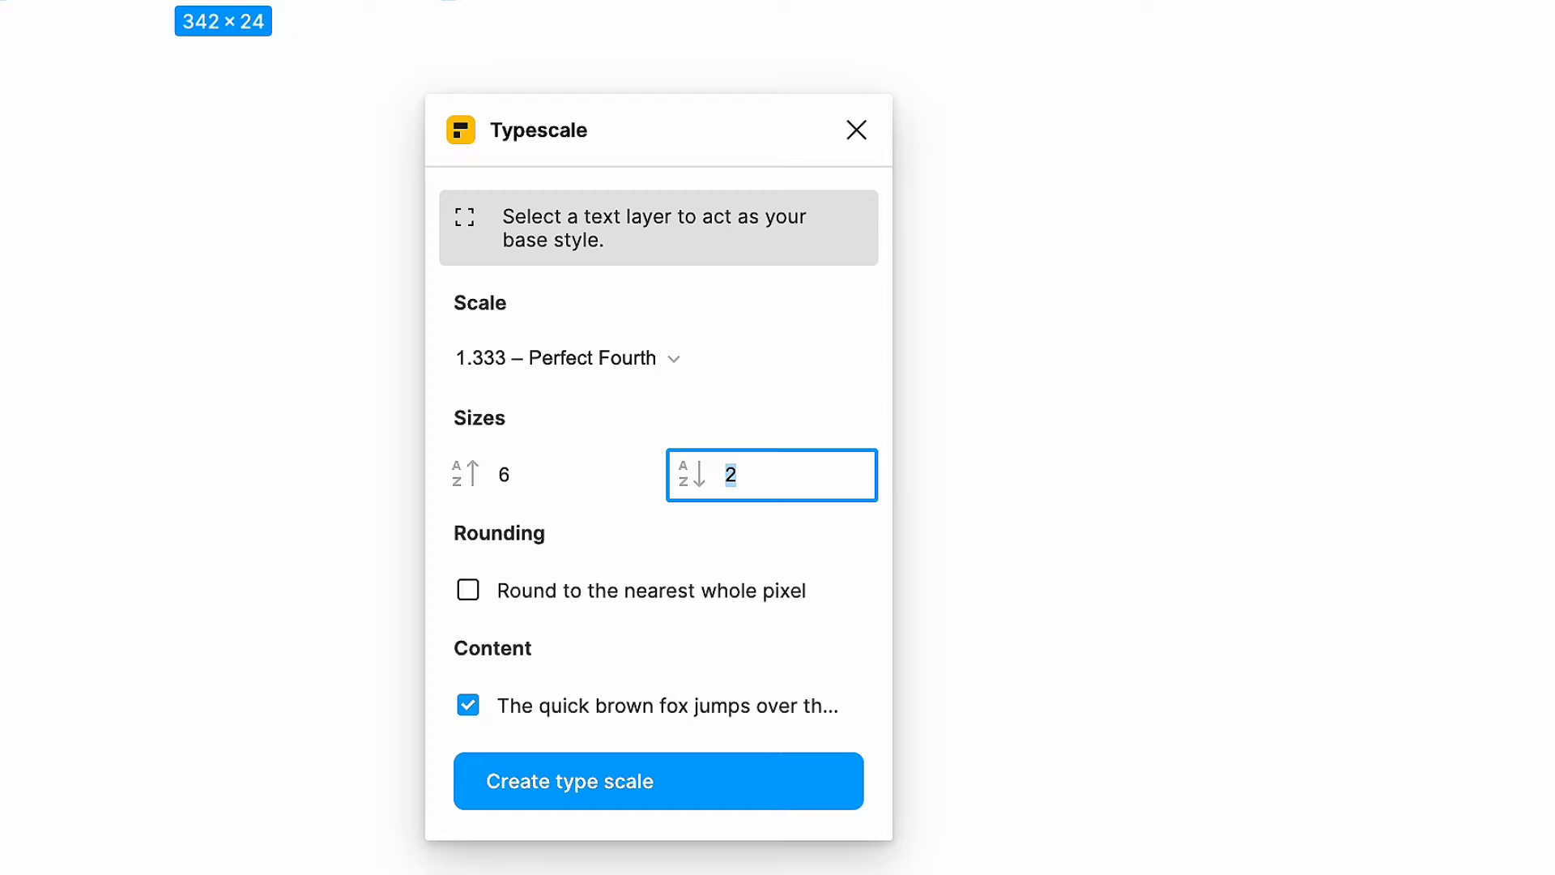
Enable rounding to the nearest whole pixel, create the type scale and close the plugin.
left_click(468, 590)
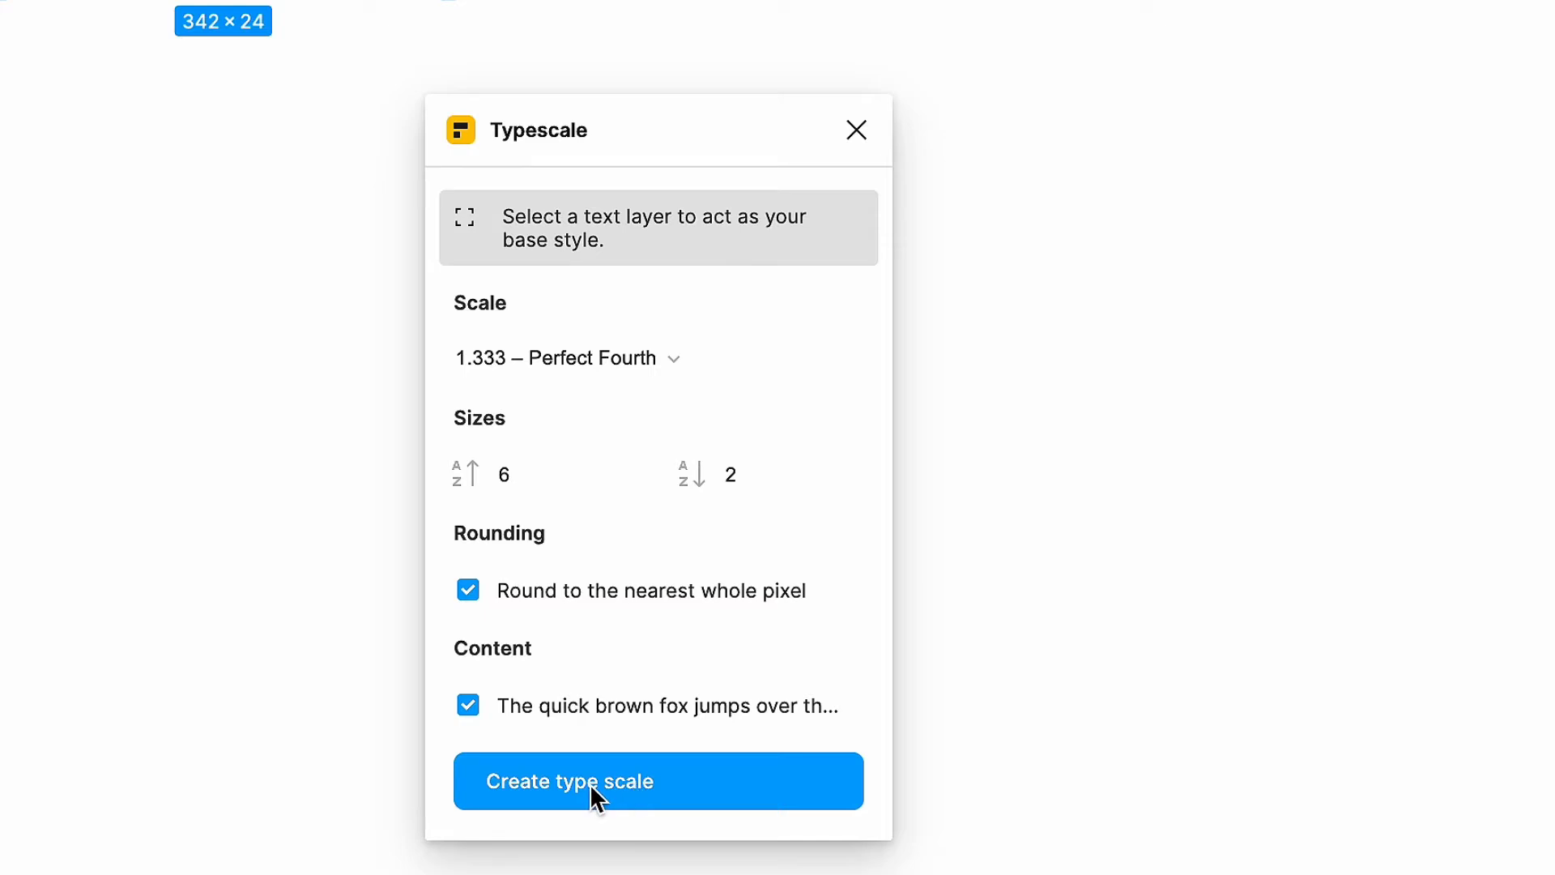
left_click(674, 787)
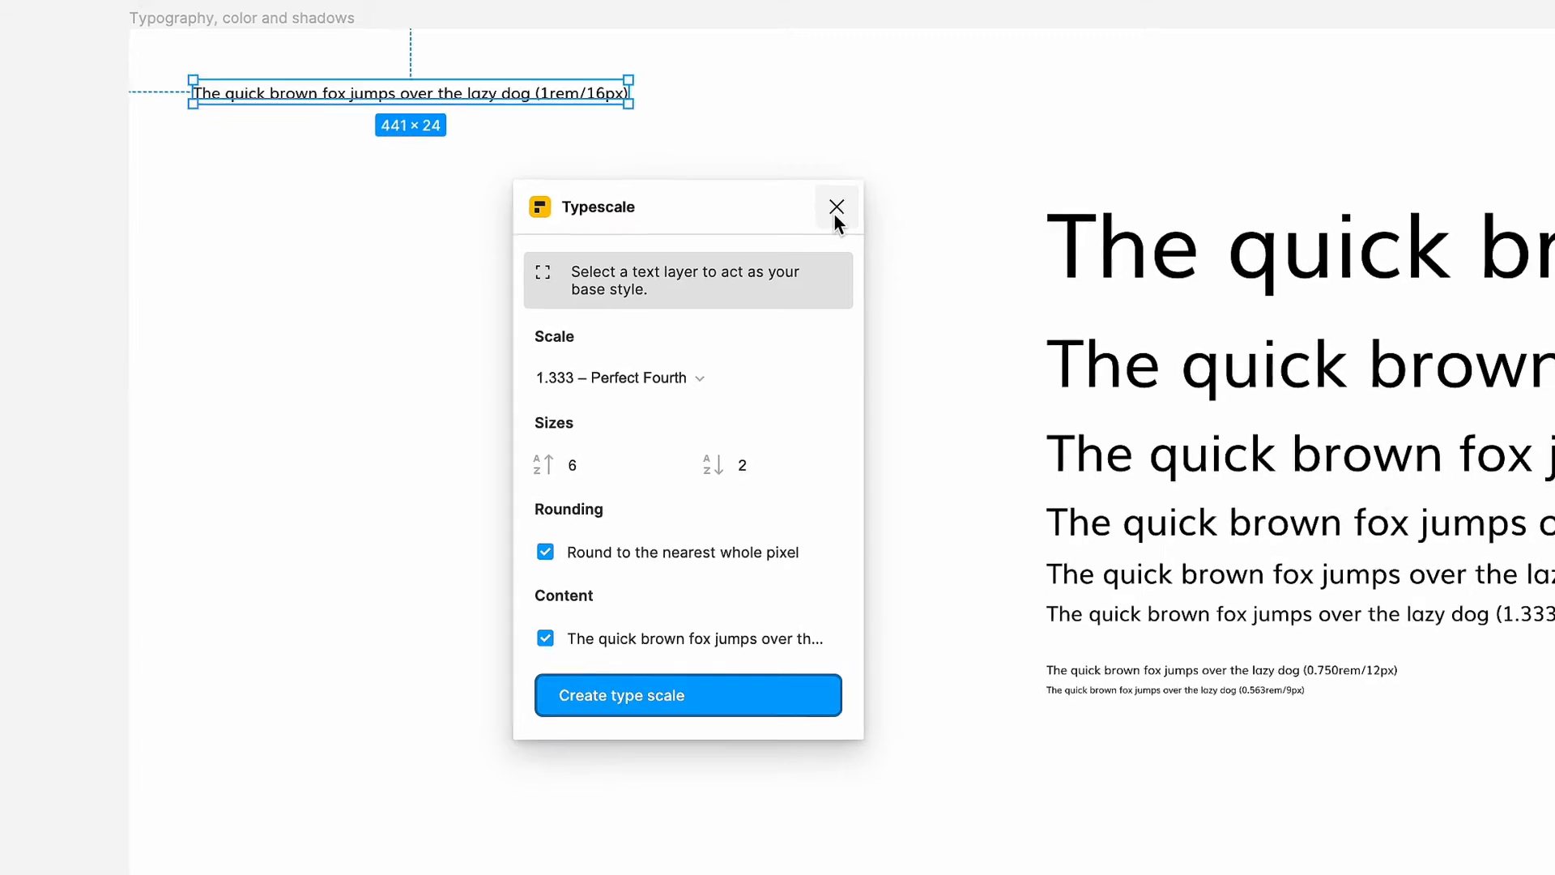
left_click(837, 208)
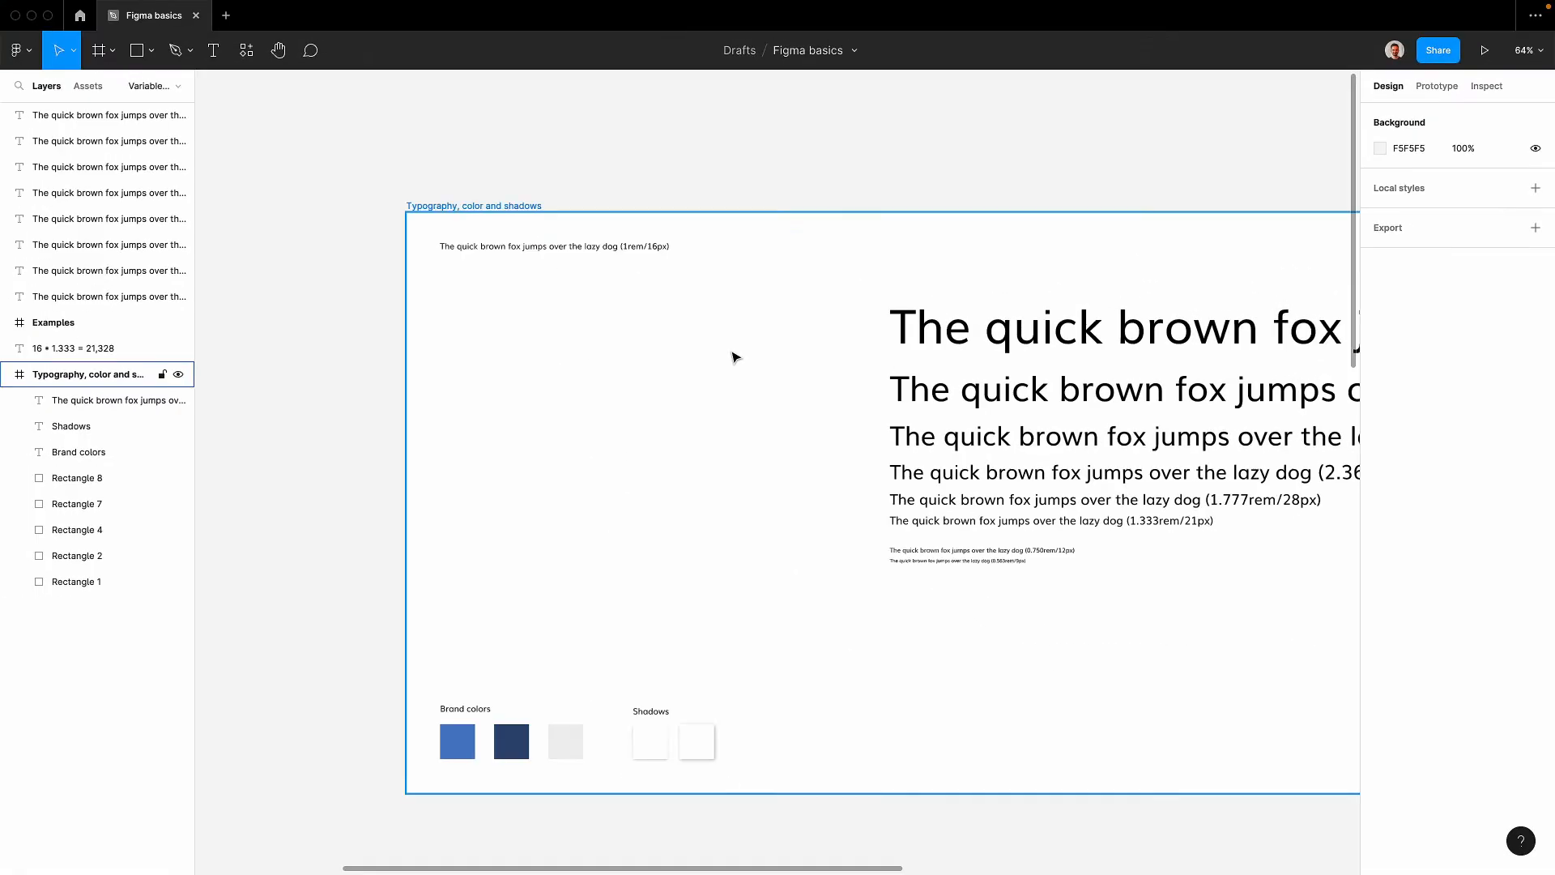
Nest the eight generated text layers inside the 'Typography, color and shadows' frame and left-align them with the base text at X 65.
left_click(735, 357)
scroll(808, 319, "down", 2)
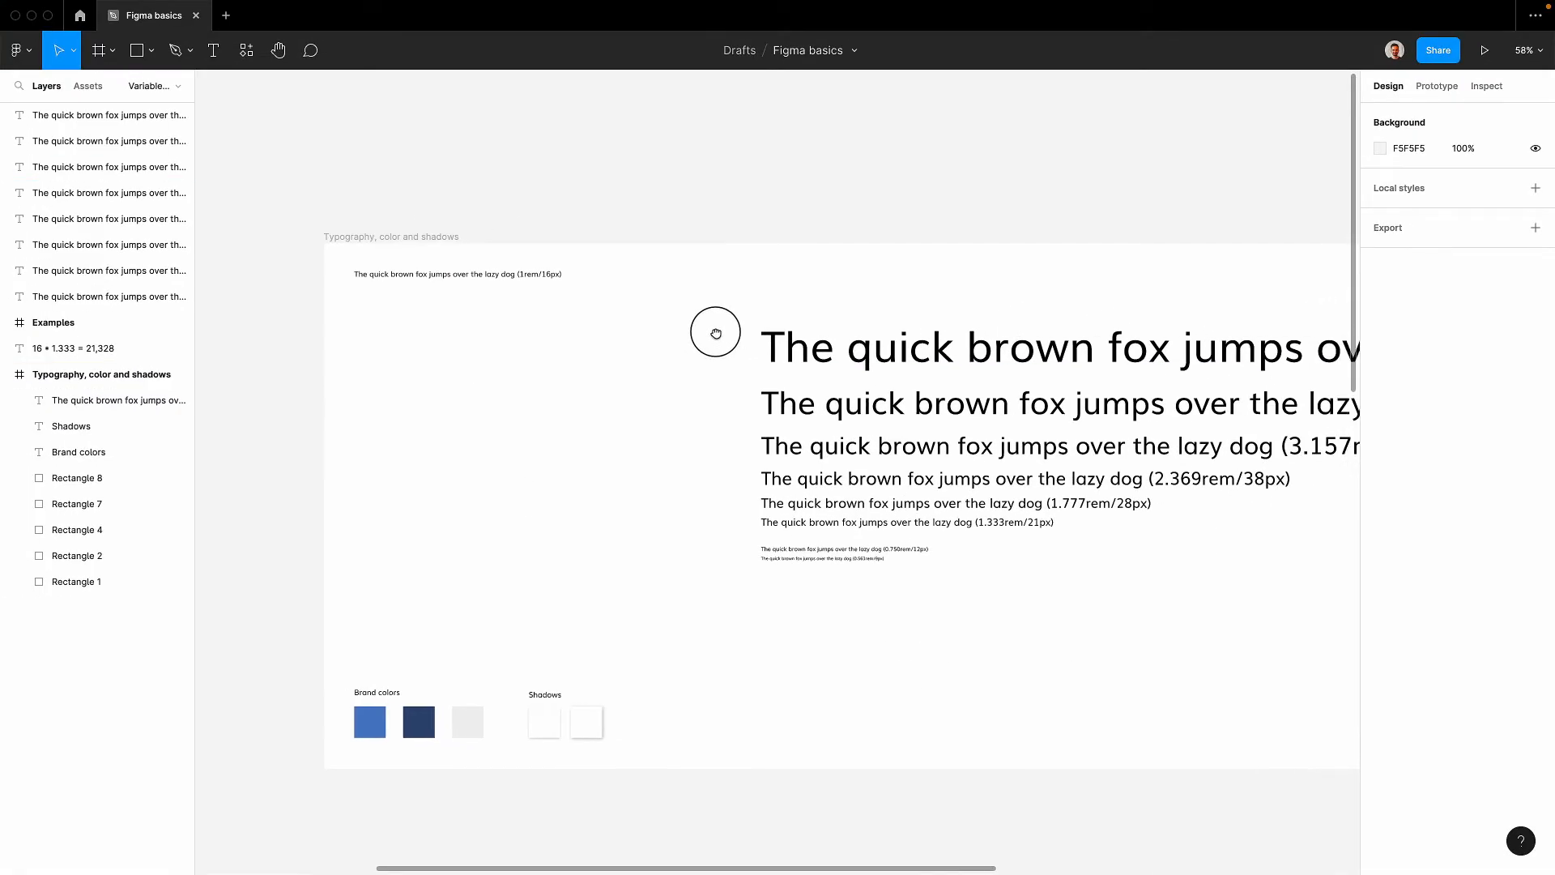
left_click(788, 349)
left_click_drag(800, 601, 898, 336)
left_click_drag(70, 298, 74, 397)
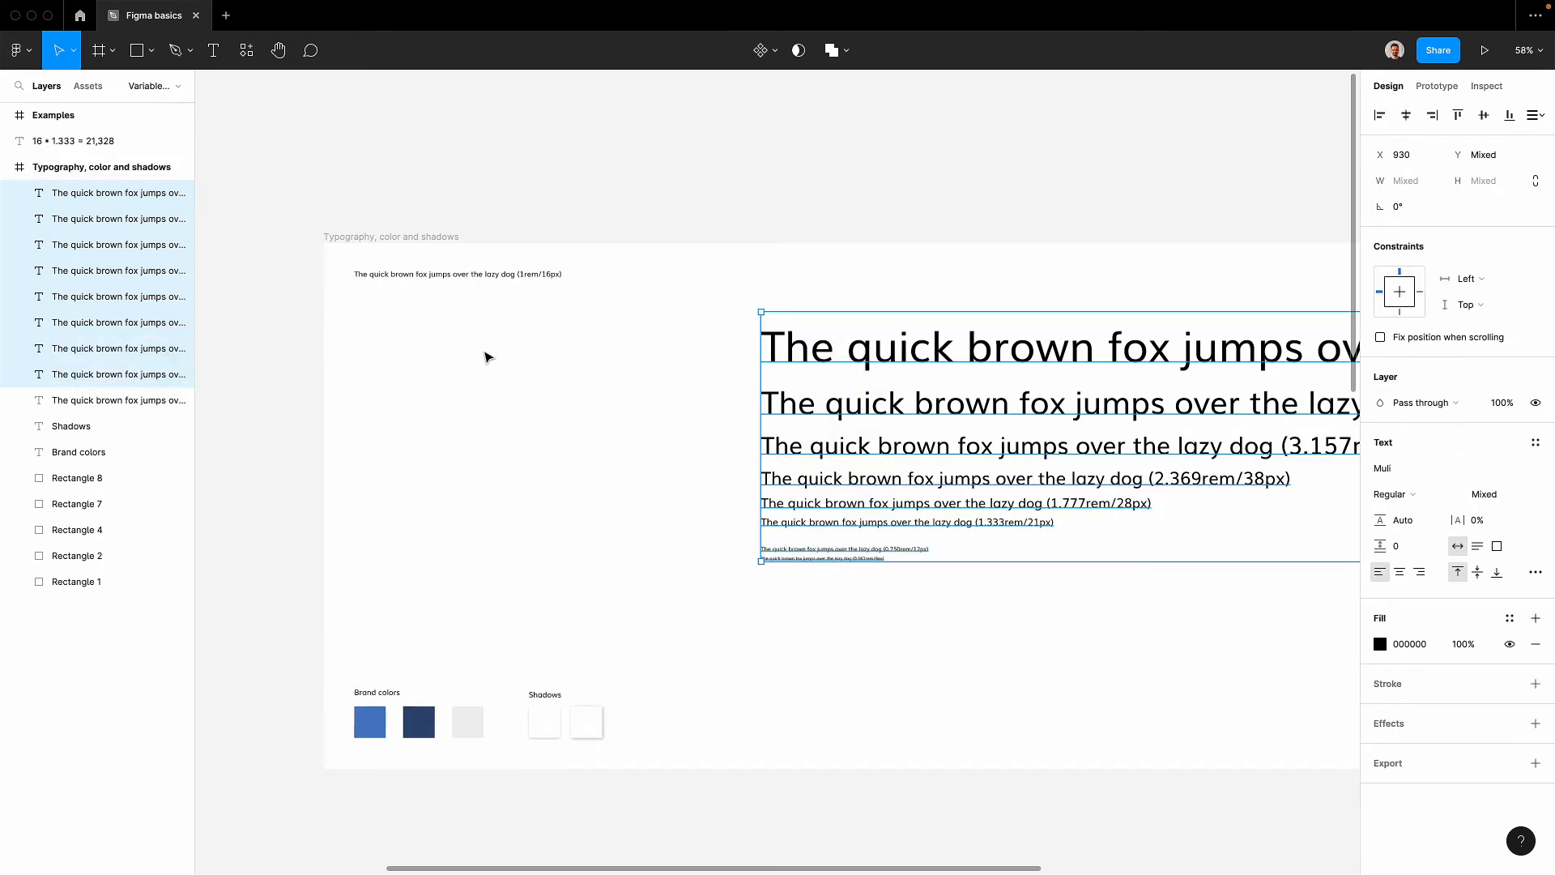
left_click_drag(891, 344, 459, 318)
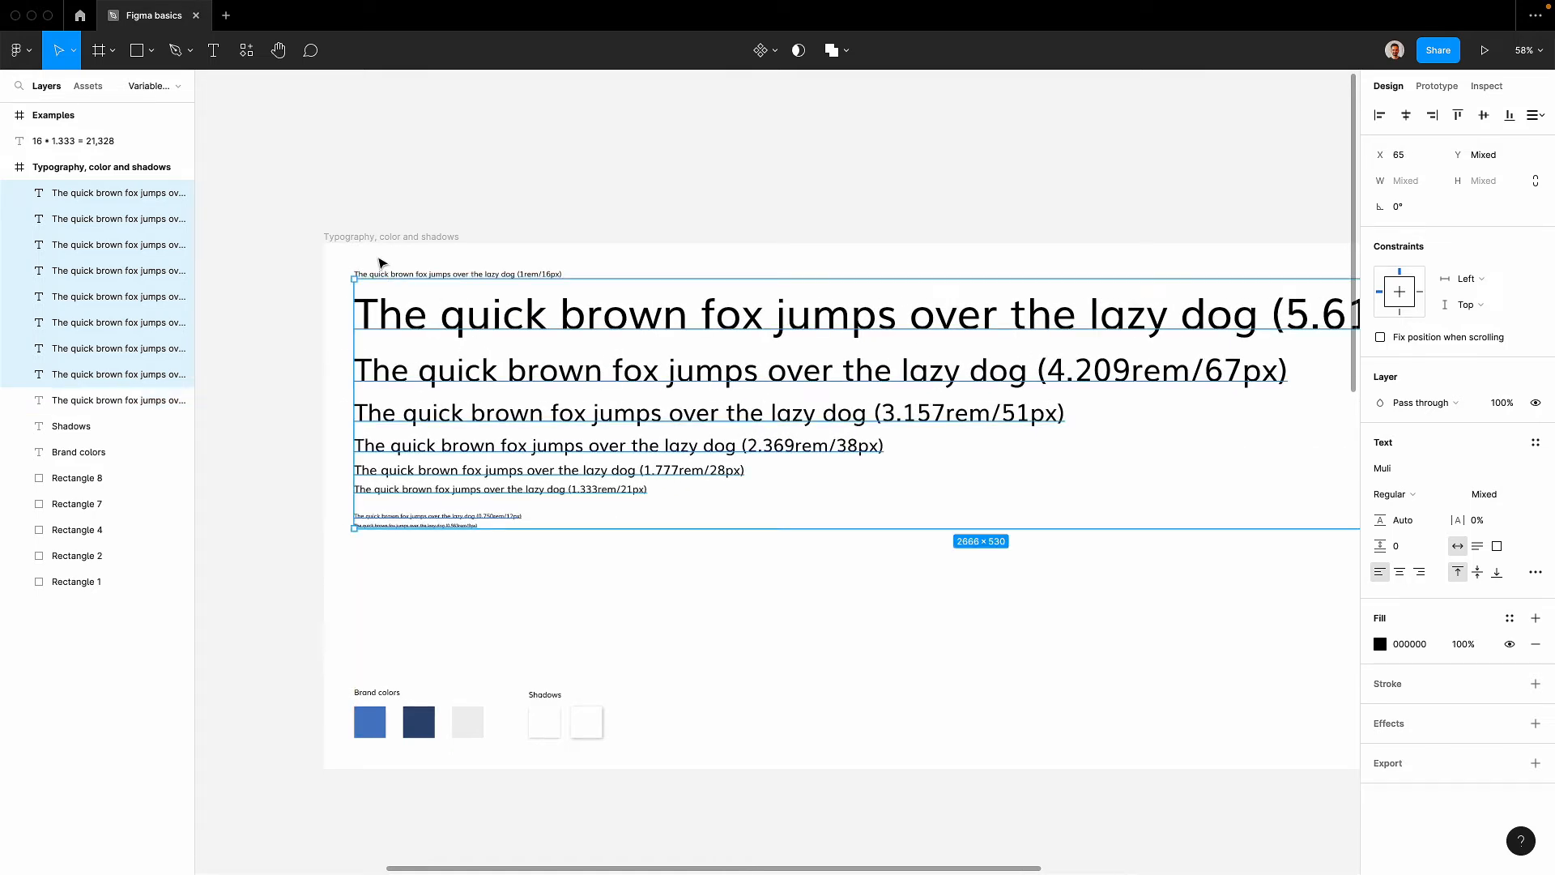
Move the 1rem/16px base text down into the gap between the 21px and 12px lines.
left_click(381, 262)
left_click_drag(381, 275, 383, 506)
left_click(375, 576)
Wrap all nine type scale lines in a vertical auto layout with 25 spacing between items.
left_click_drag(355, 585, 495, 321)
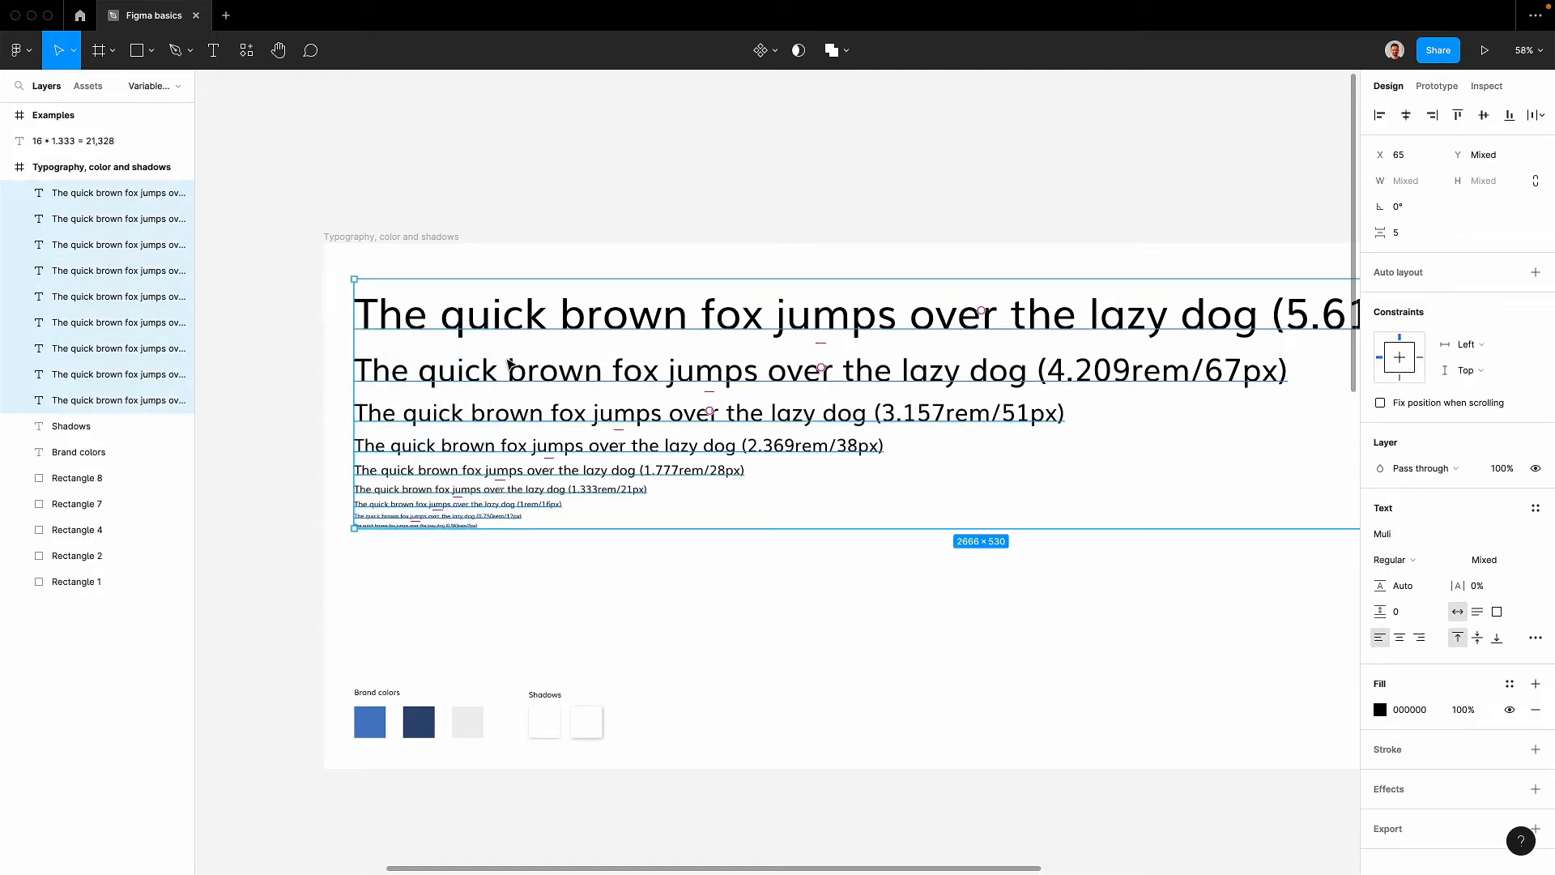
left_click(1531, 273)
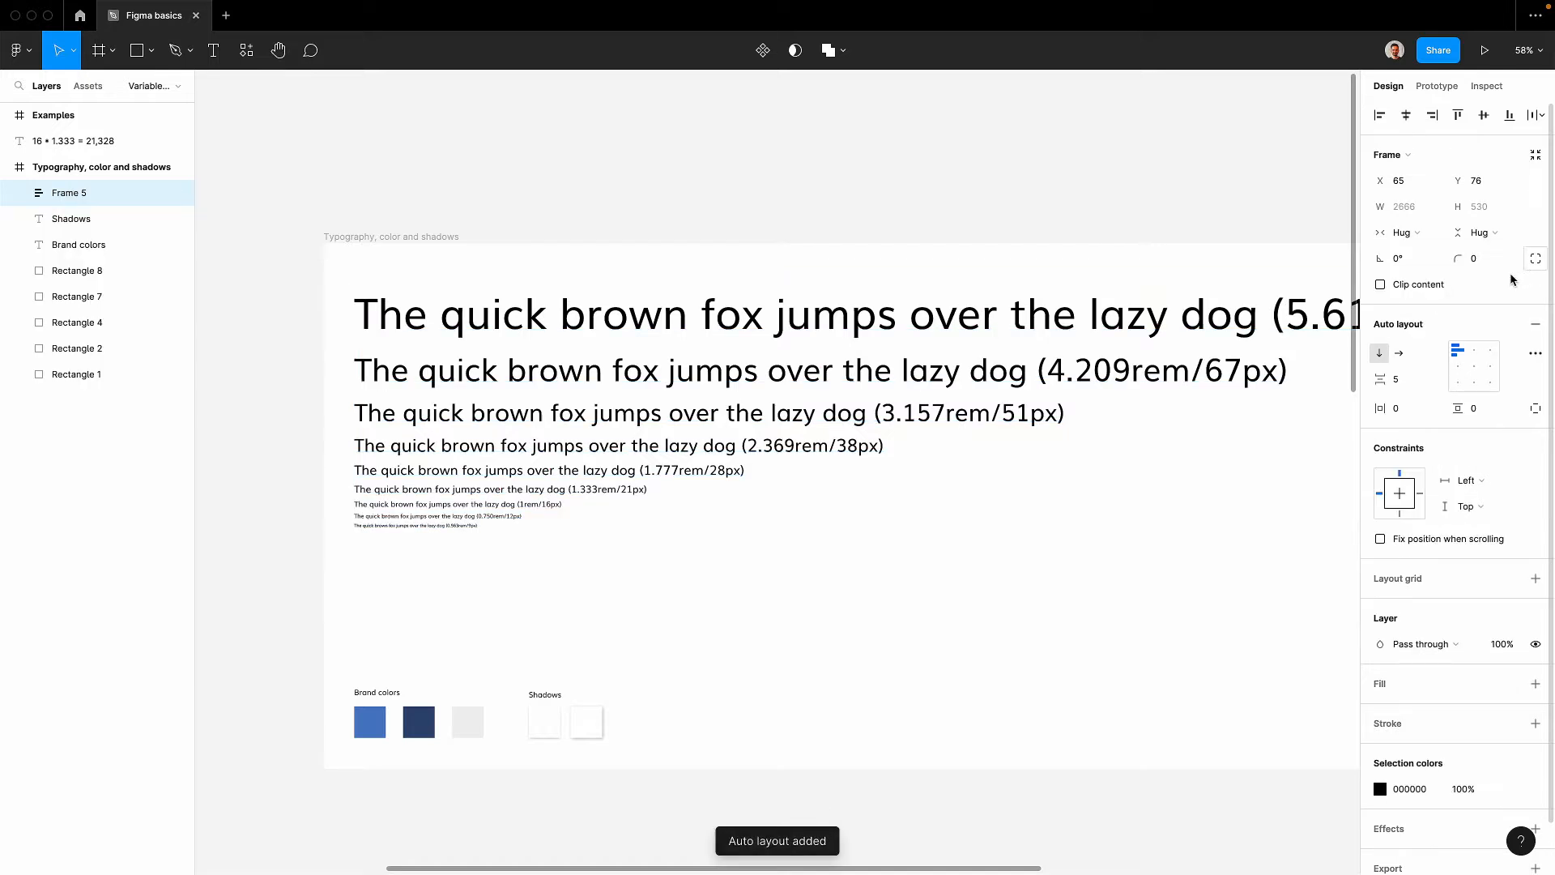
left_click(1396, 385)
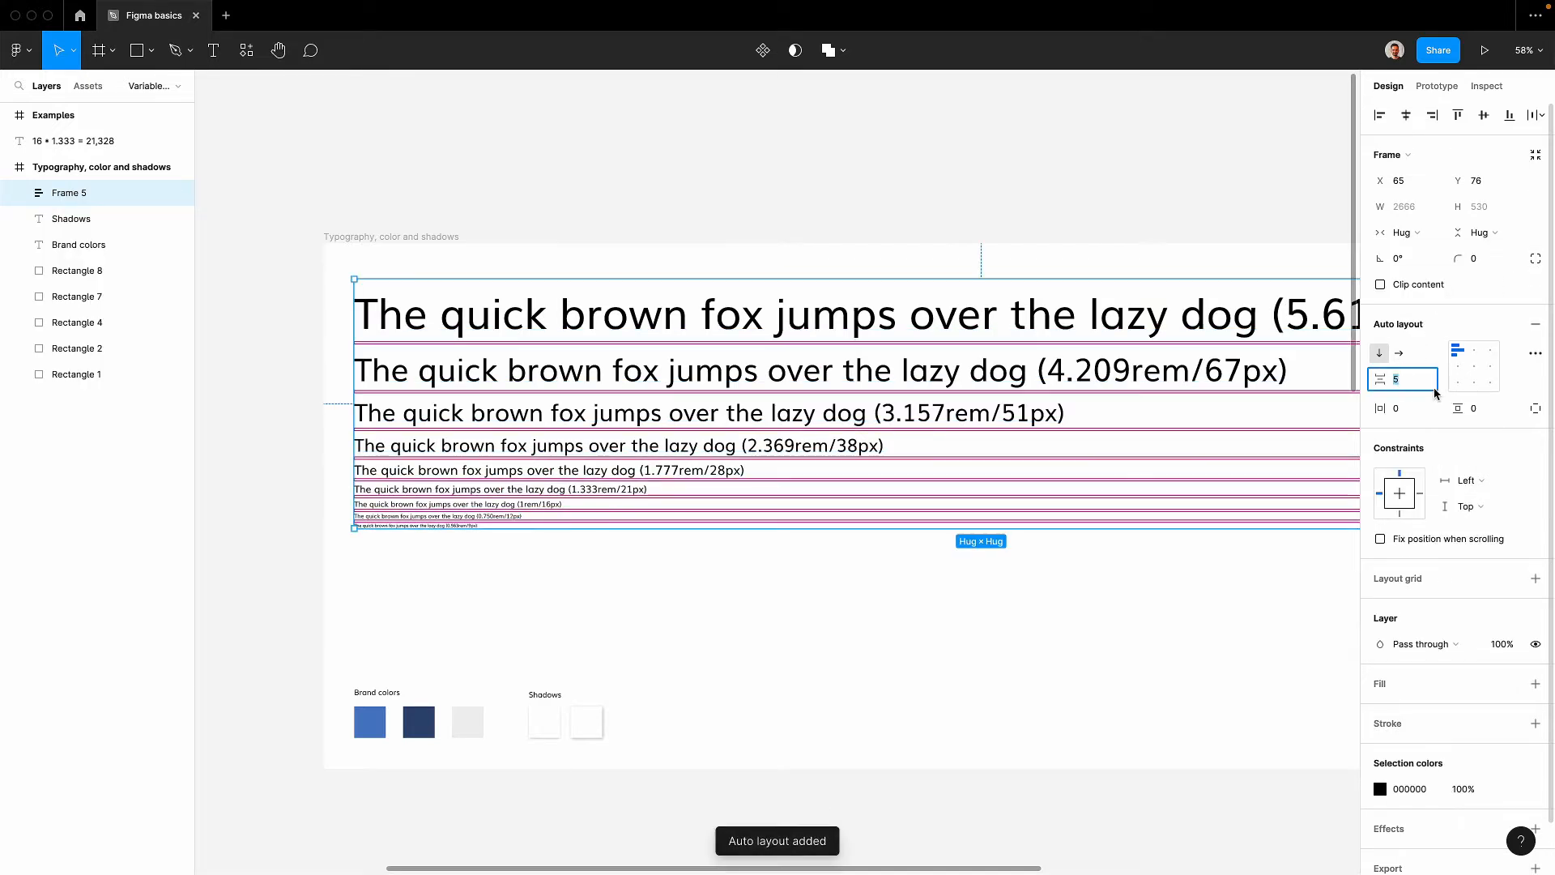
key("shift+Up")
key("shift+Up")
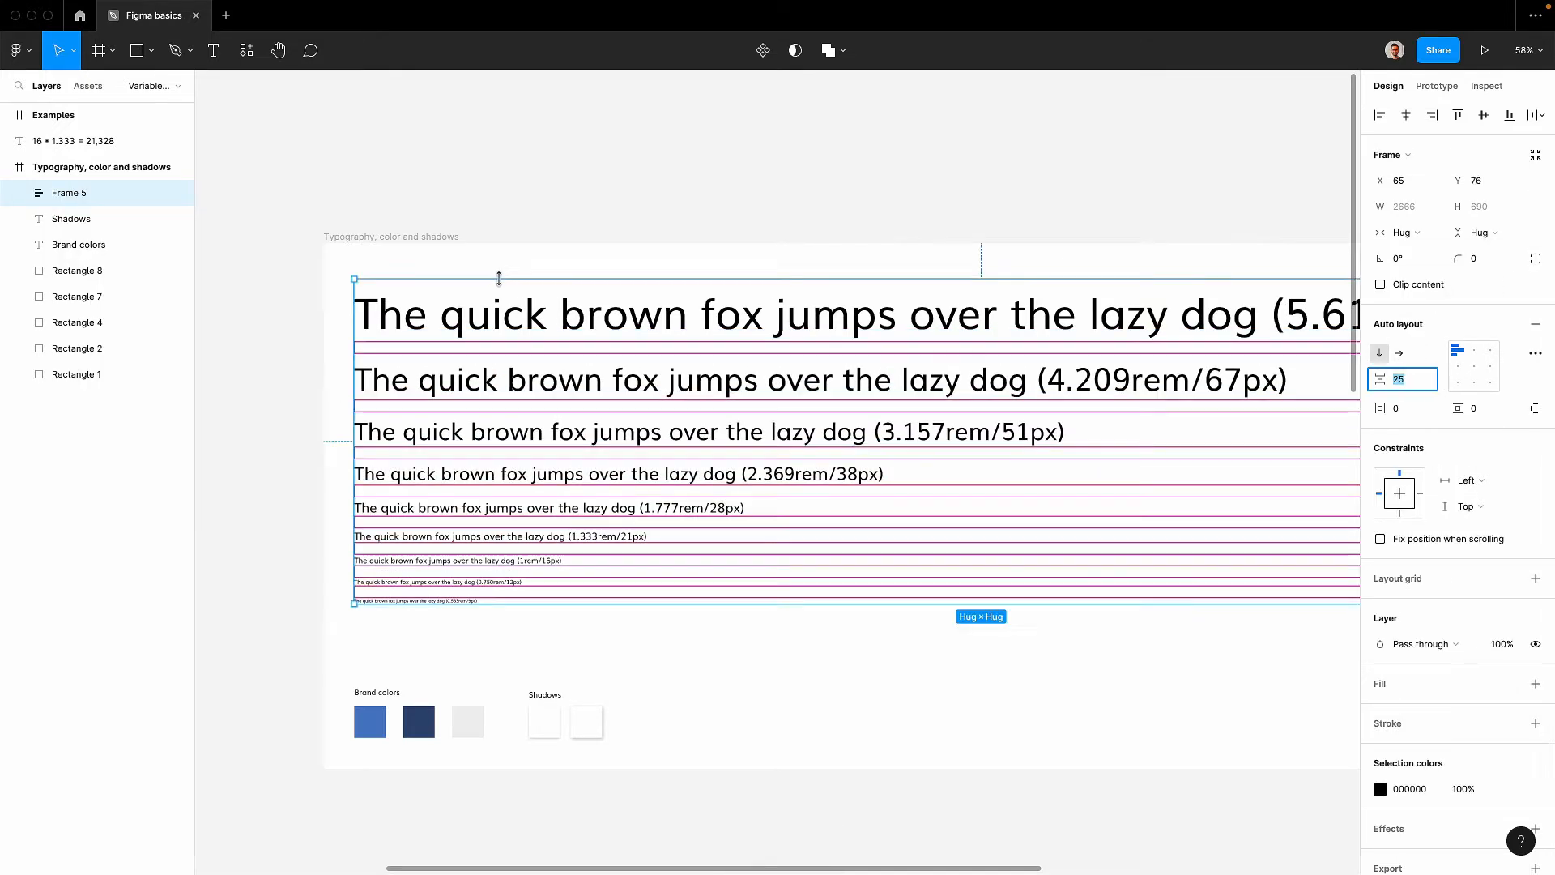
Move the auto layout text frame closer to the parent frame's top-left corner, at X 50, Y 9.
left_click(451, 264)
left_click_drag(419, 317, 412, 285)
scroll(376, 518, "down", 3)
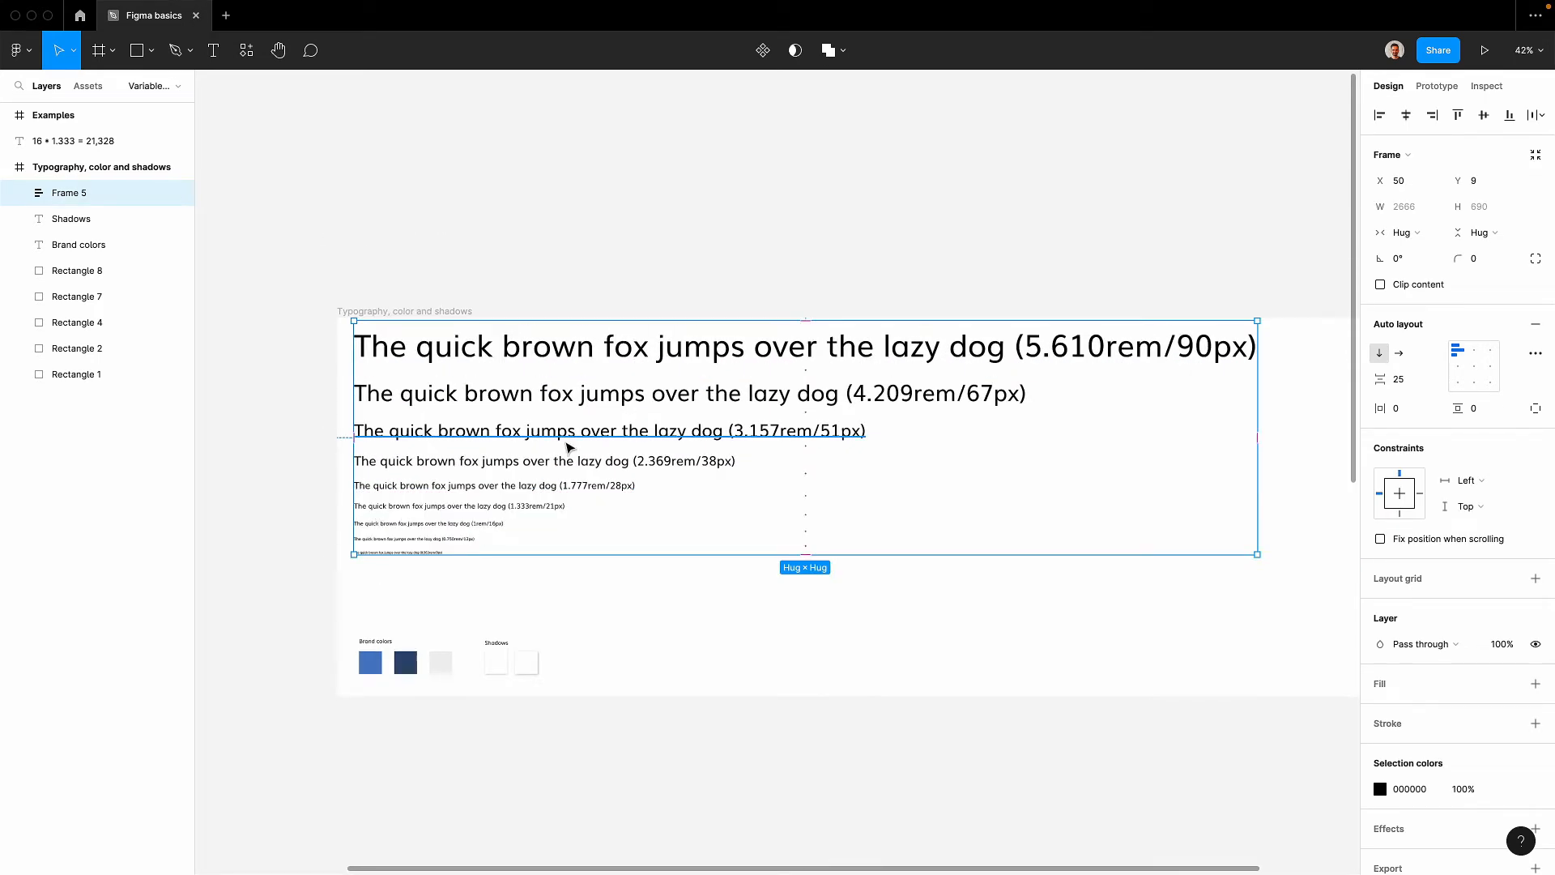
scroll(569, 447, "up", 2)
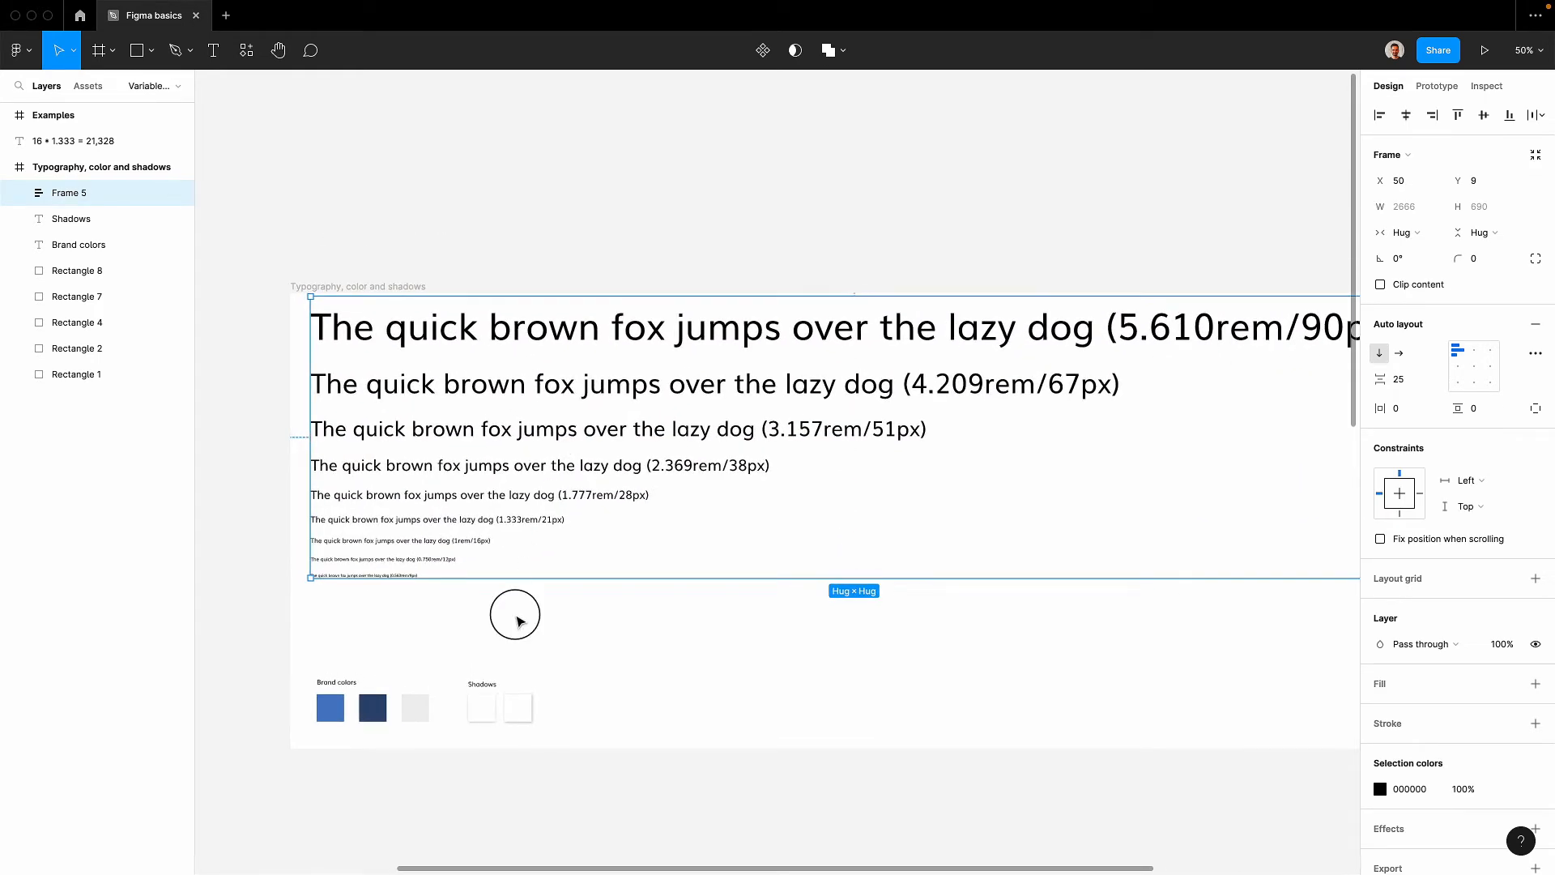
left_click(520, 621)
Examine the rem and pixel sizes of the type scale lines around the 16px base text.
scroll(559, 594, "up", 3)
scroll(634, 554, "down", 1)
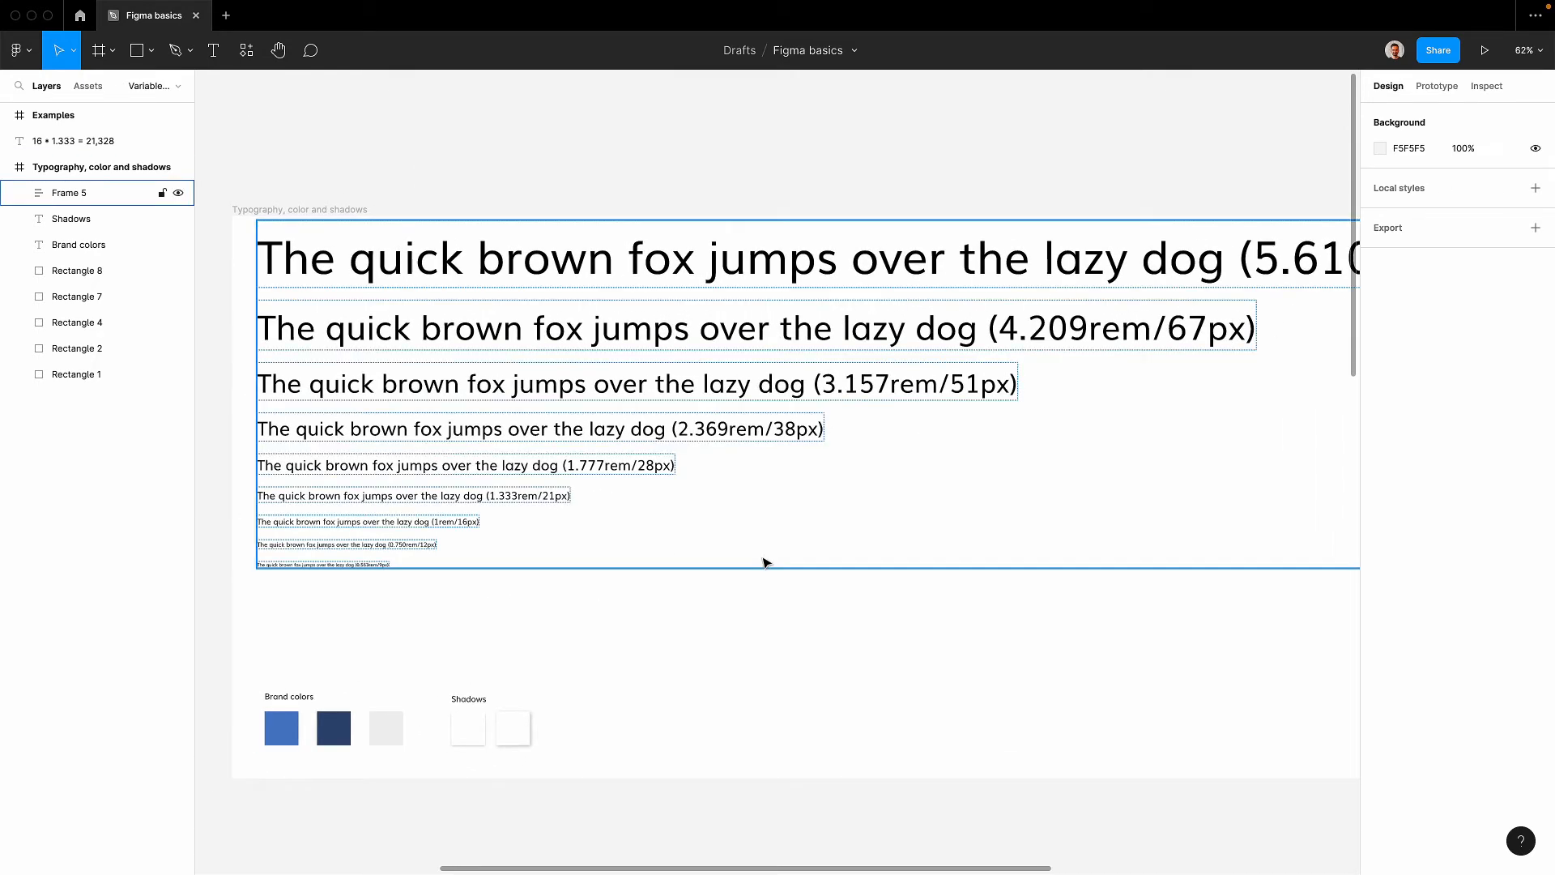
scroll(454, 525, "up", 10)
scroll(595, 518, "down", 3)
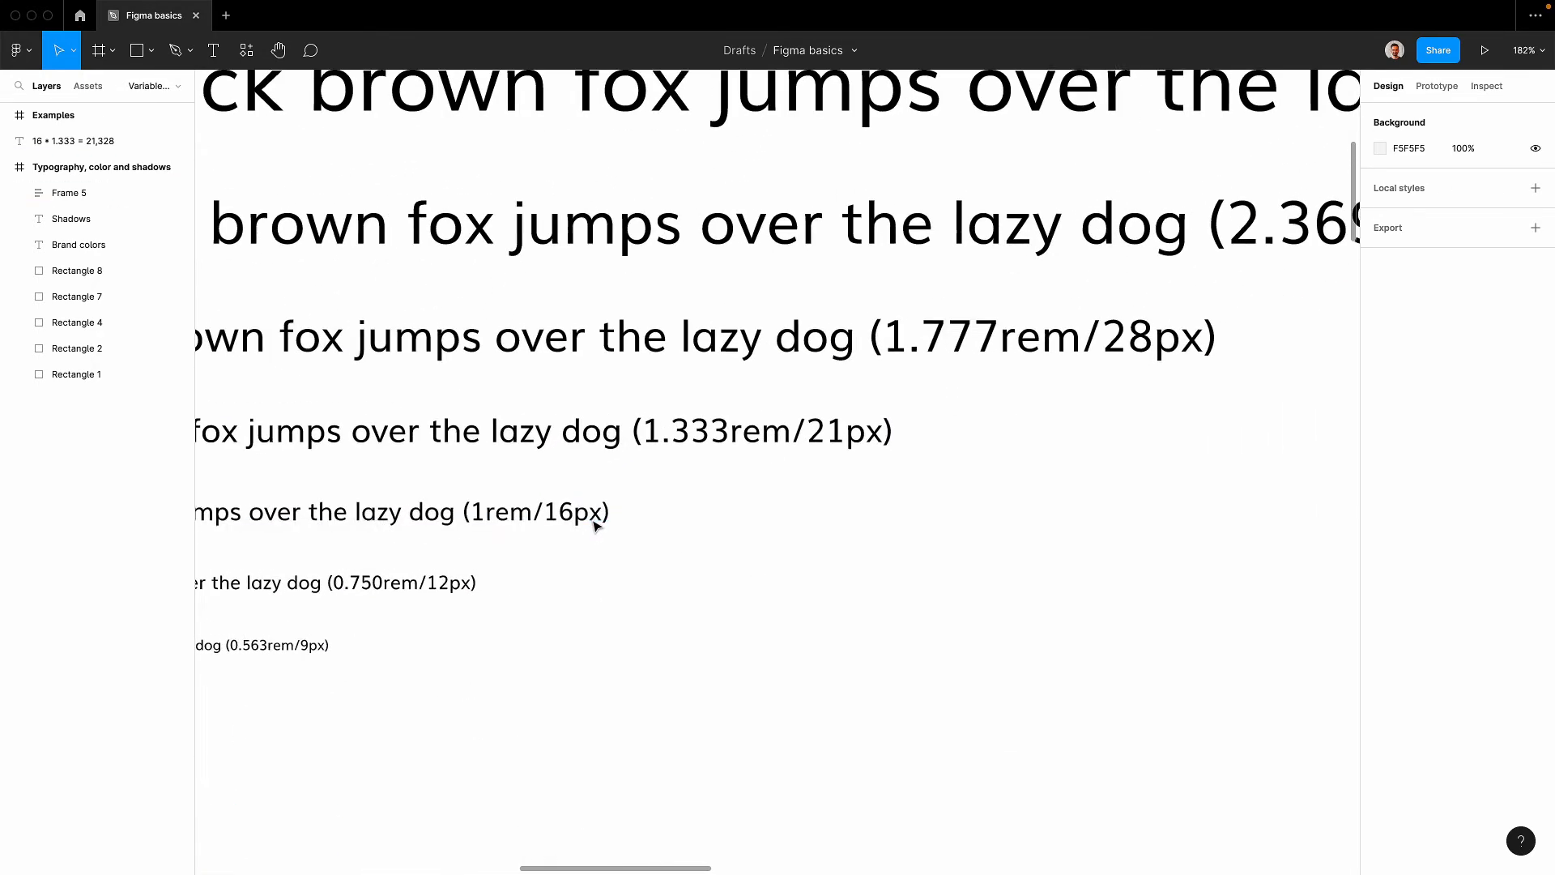
scroll(652, 460, "down", 1)
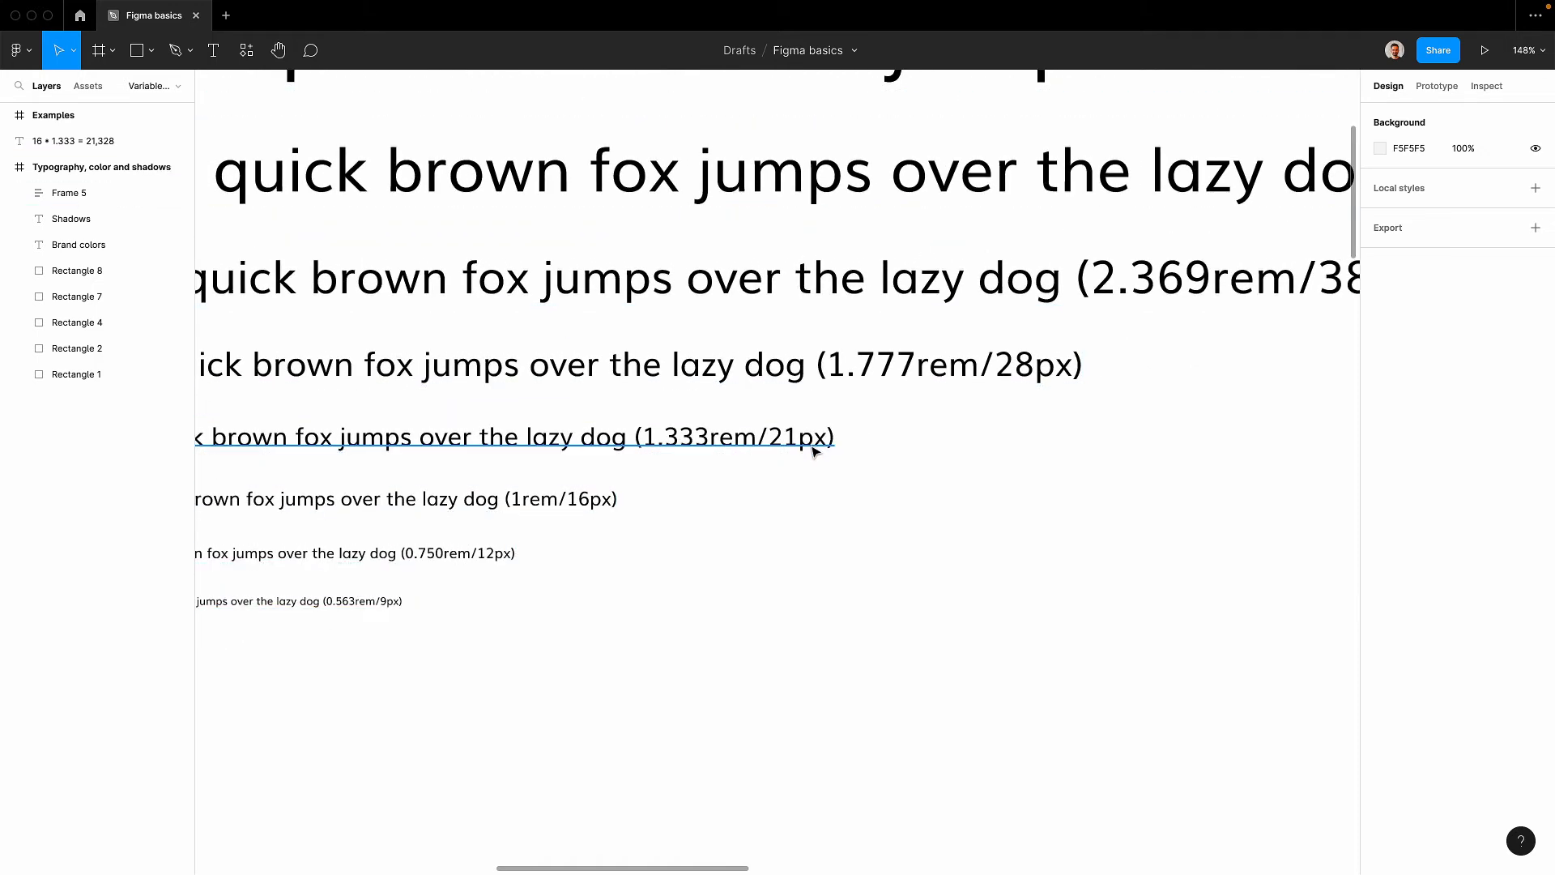
scroll(814, 450, "down", 3)
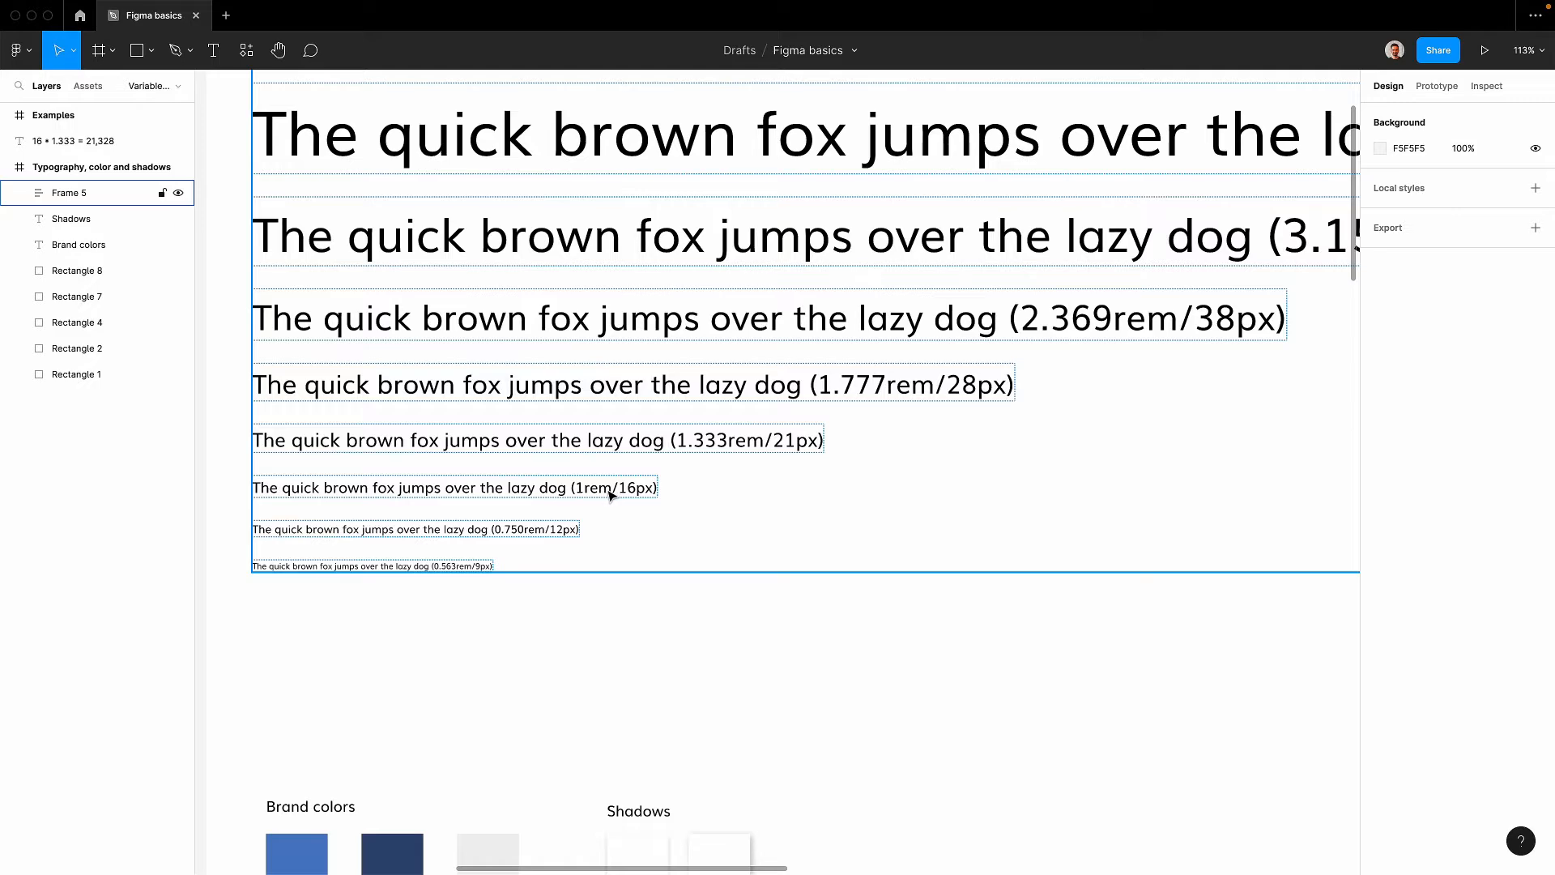
scroll(613, 495, "down", 1)
scroll(568, 631, "down", 1)
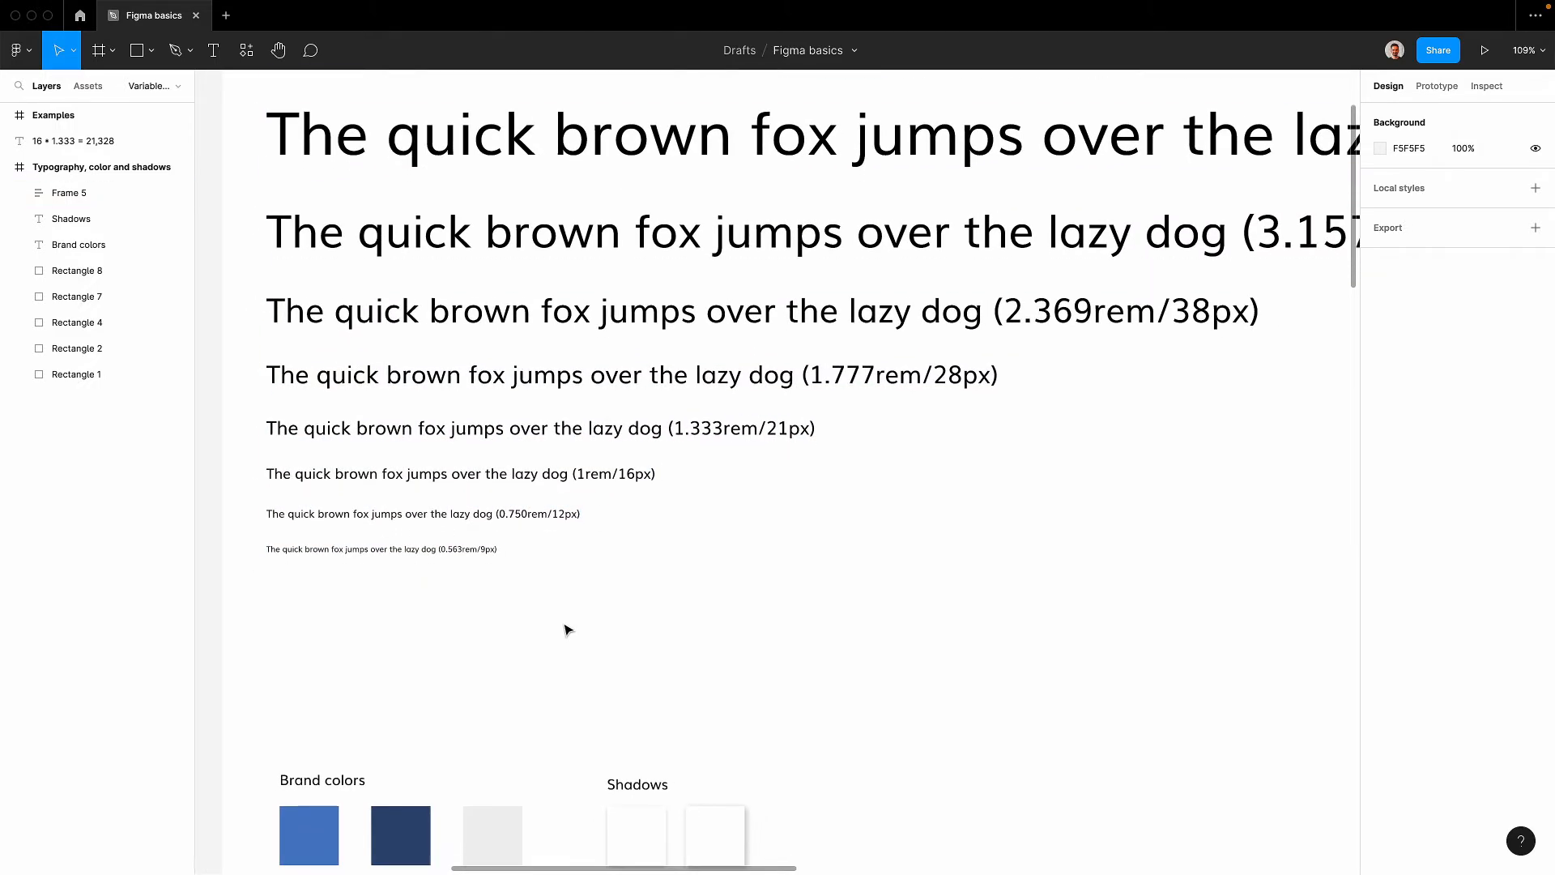
scroll(615, 594, "down", 4)
scroll(585, 582, "up", 5)
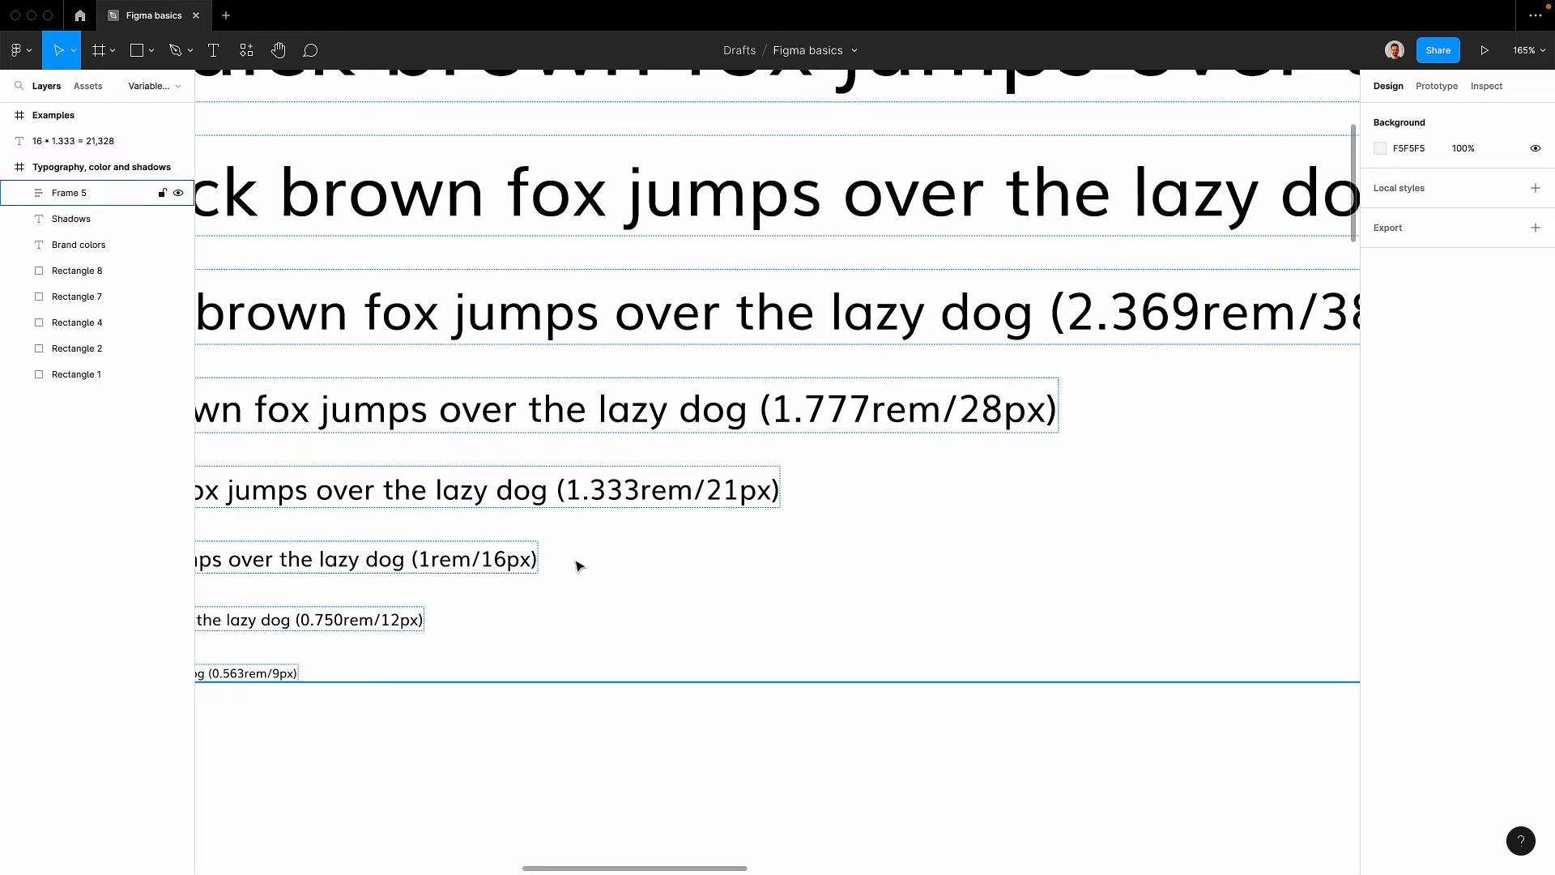
scroll(819, 545, "down", 6)
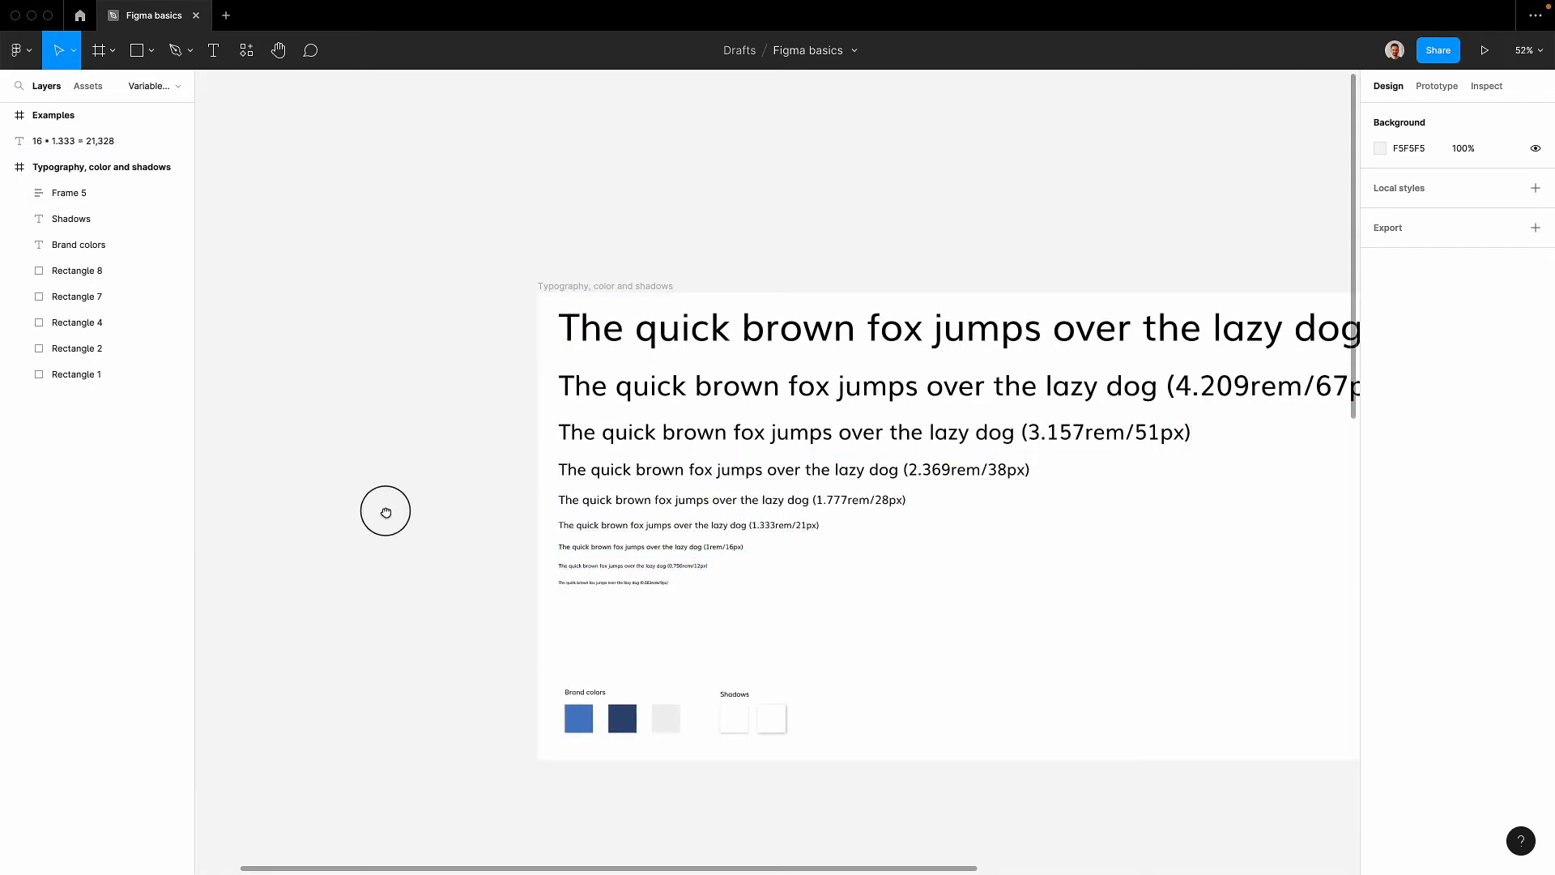
Compare the 16 * 1.333 example calculation with the 1.333rem line of the type scale.
left_click_drag(384, 512, 819, 472)
scroll(616, 543, "up", 6)
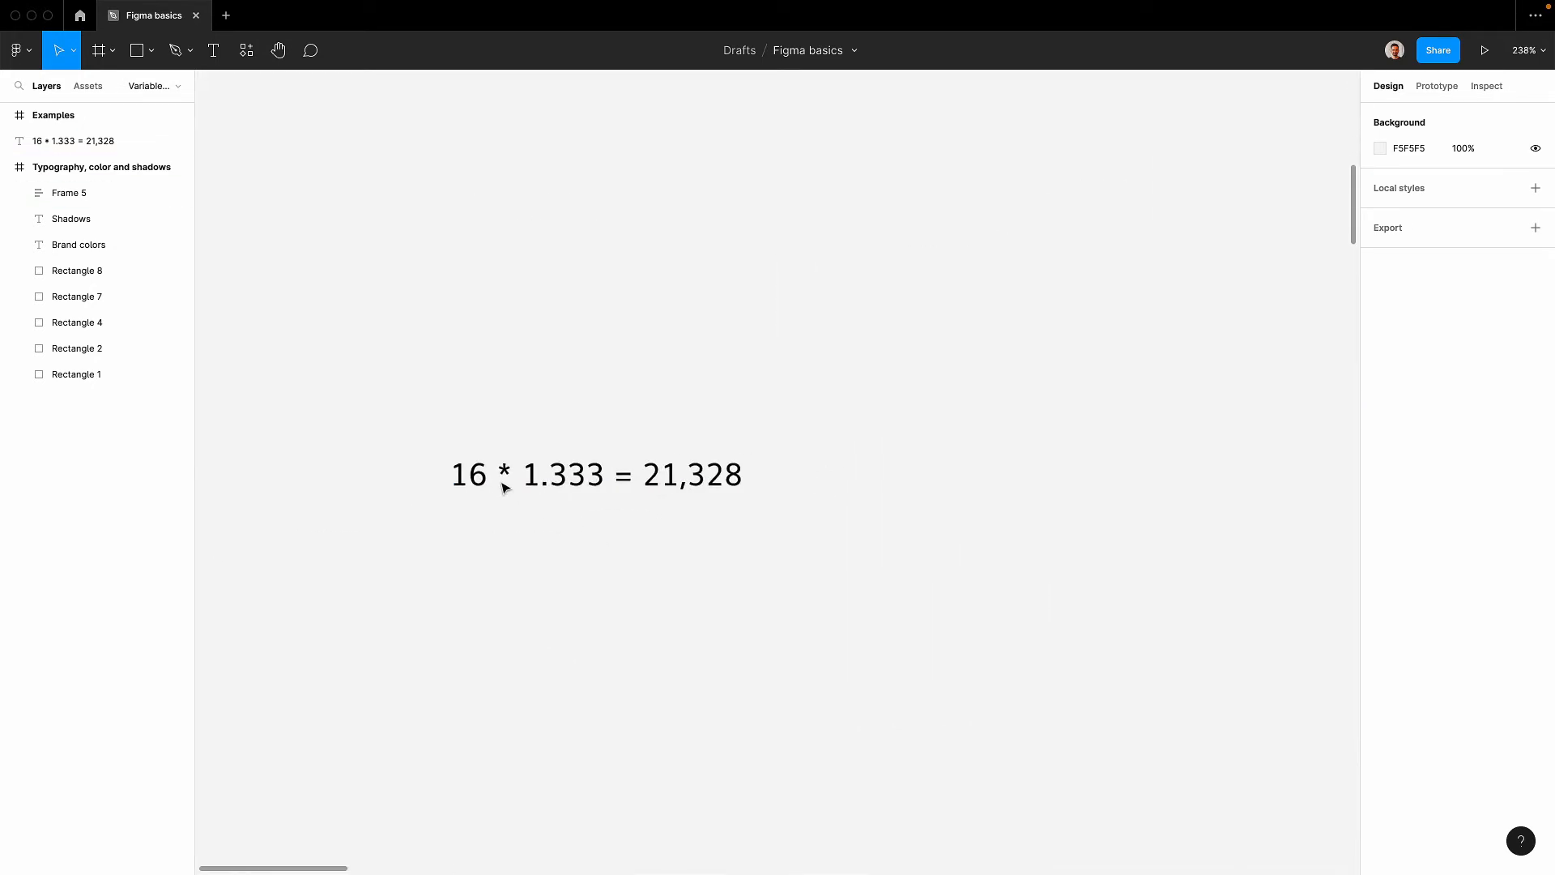
scroll(503, 487, "up", 1)
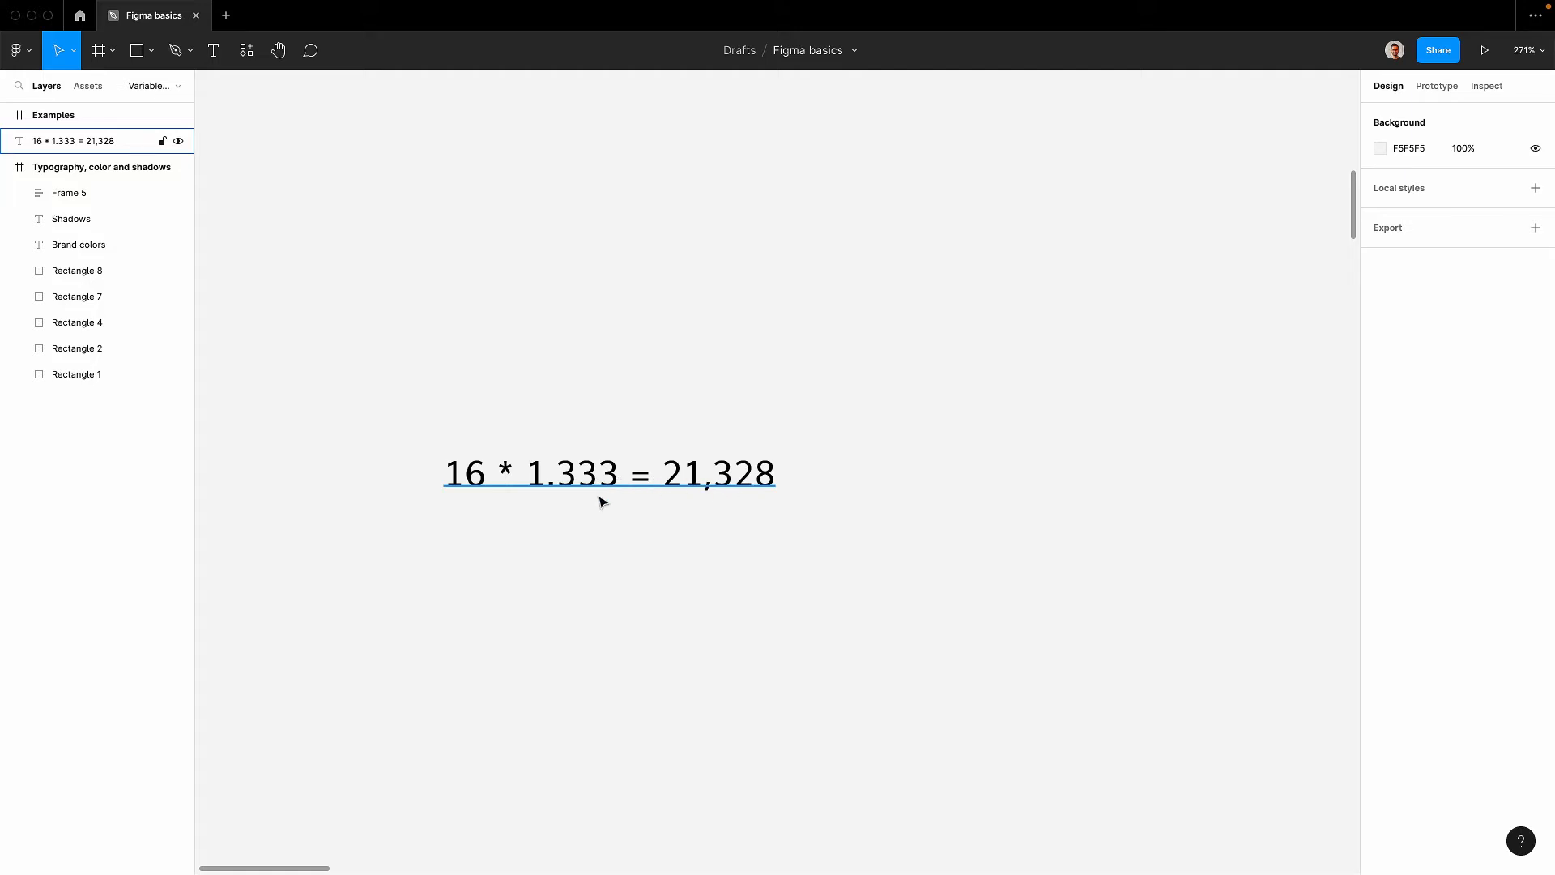
scroll(503, 525, "down", 8)
left_click_drag(924, 514, 701, 515)
scroll(730, 515, "right", 3)
scroll(867, 472, "up", 5)
scroll(838, 484, "up", 2)
scroll(768, 479, "up", 1)
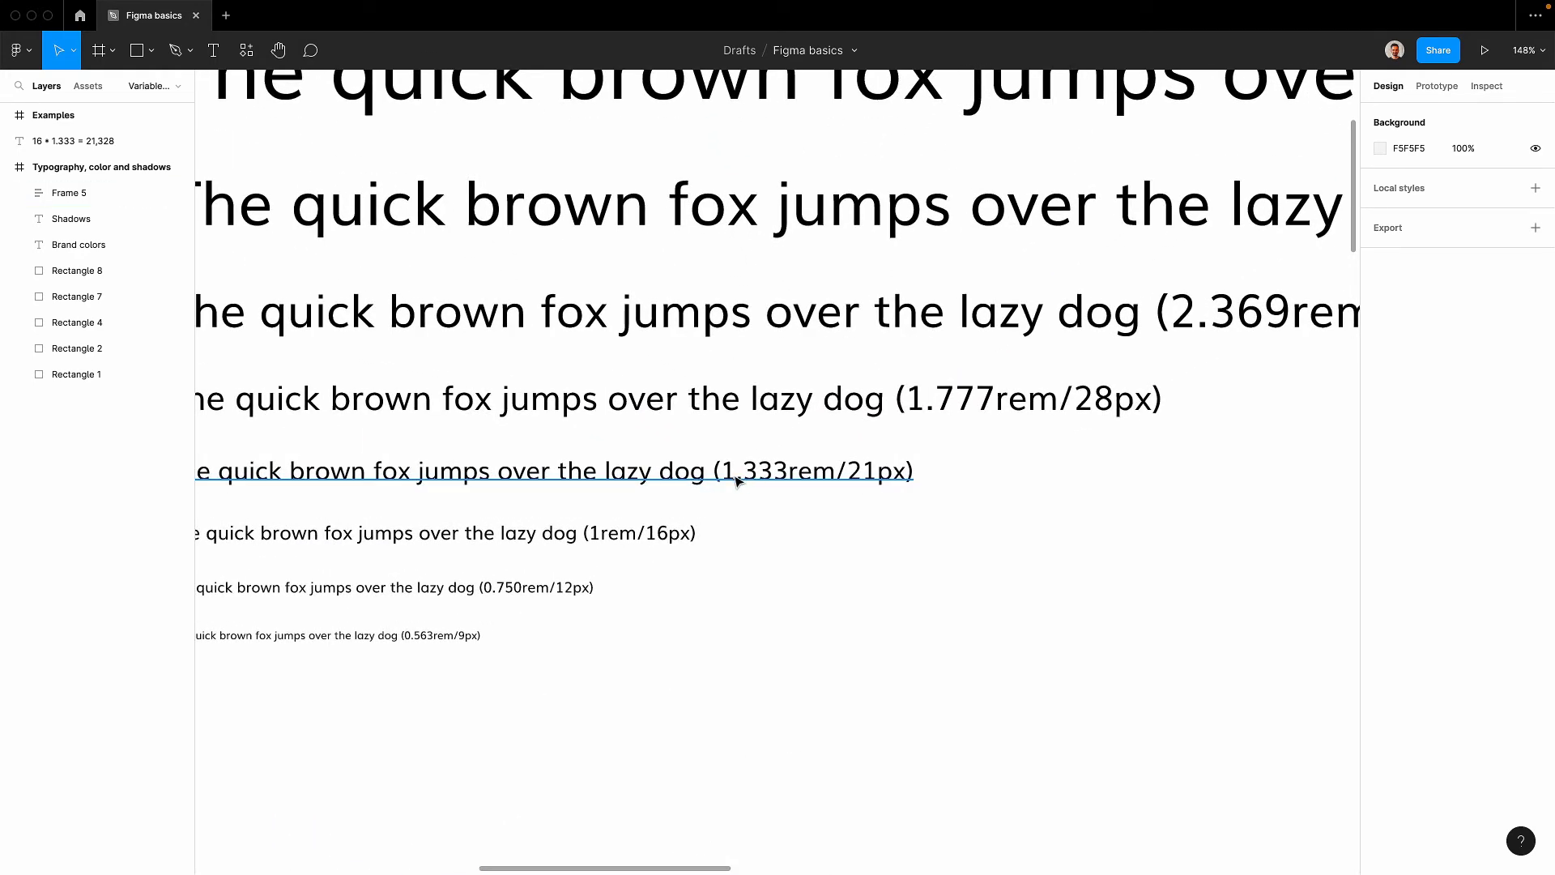
scroll(761, 480, "down", 1)
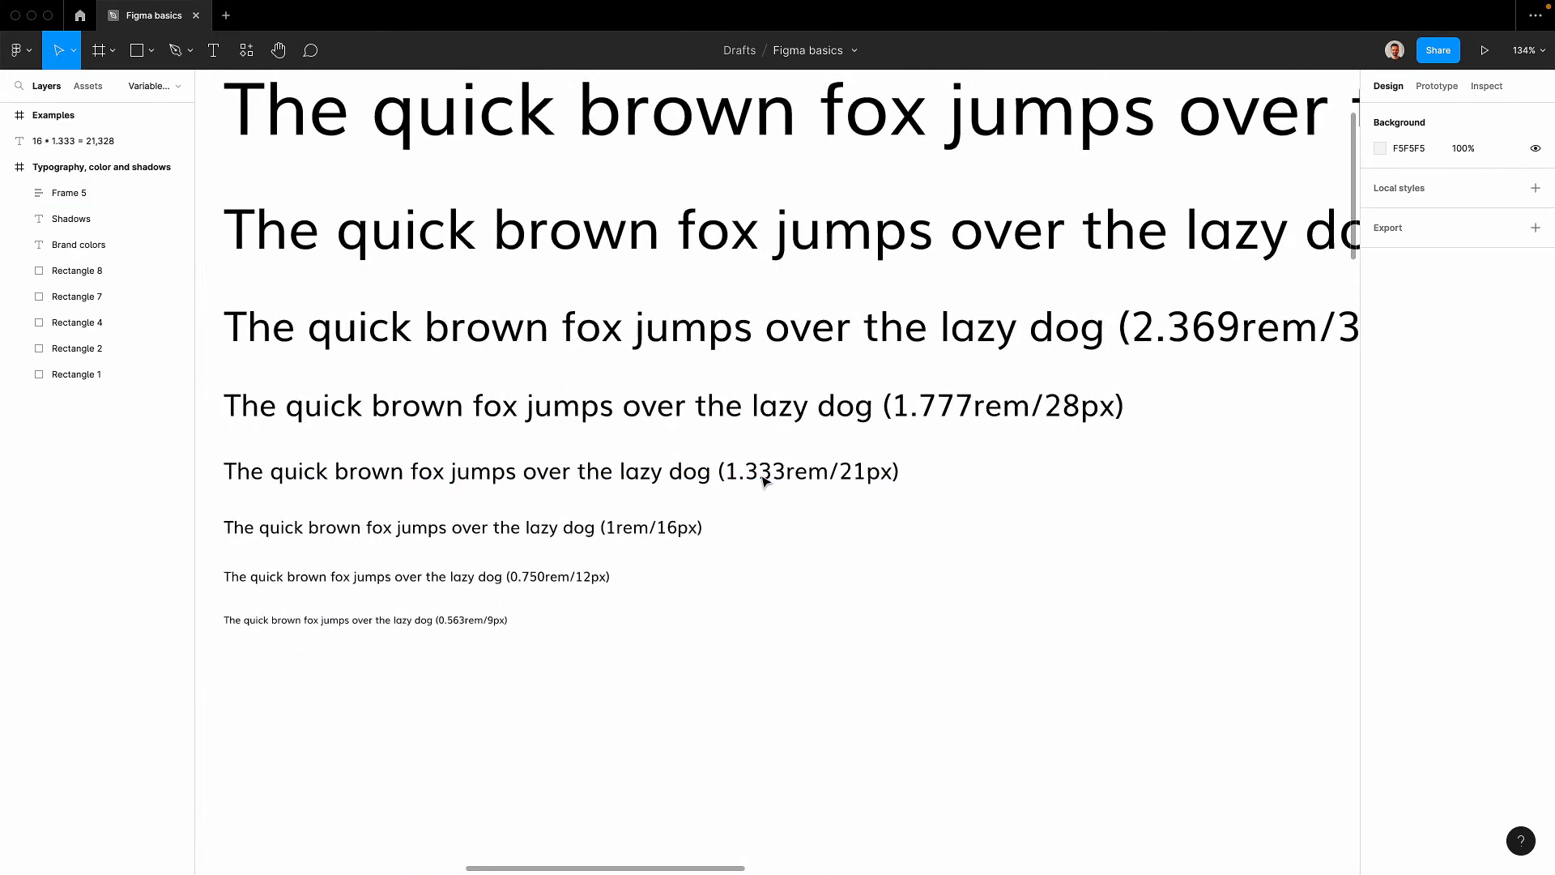
scroll(634, 518, "down", 5)
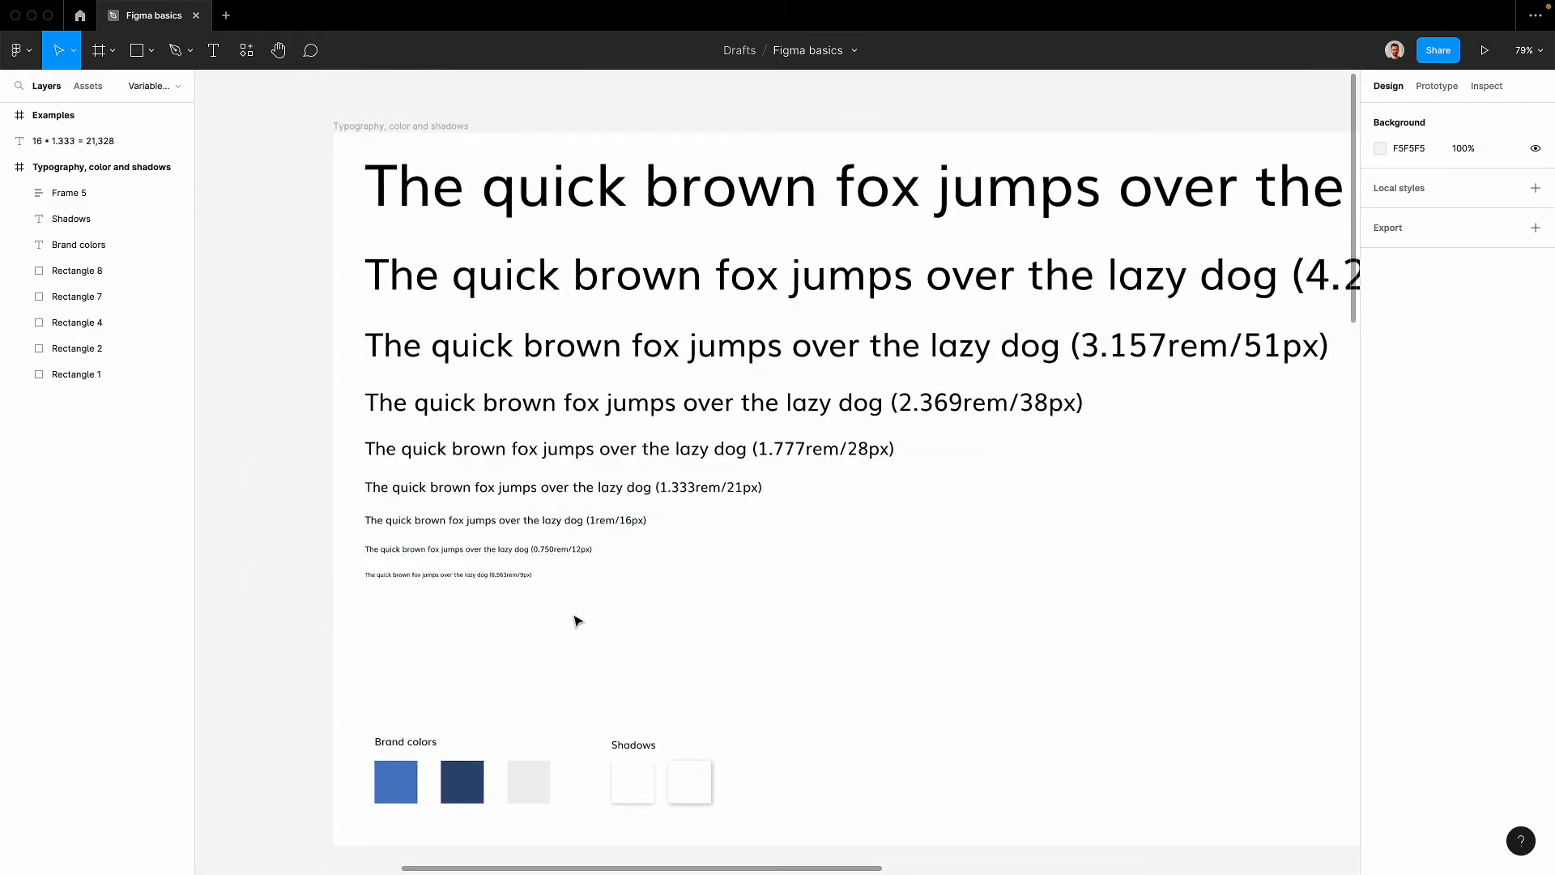
scroll(518, 621, "down", 1)
left_click_drag(514, 622, 490, 653)
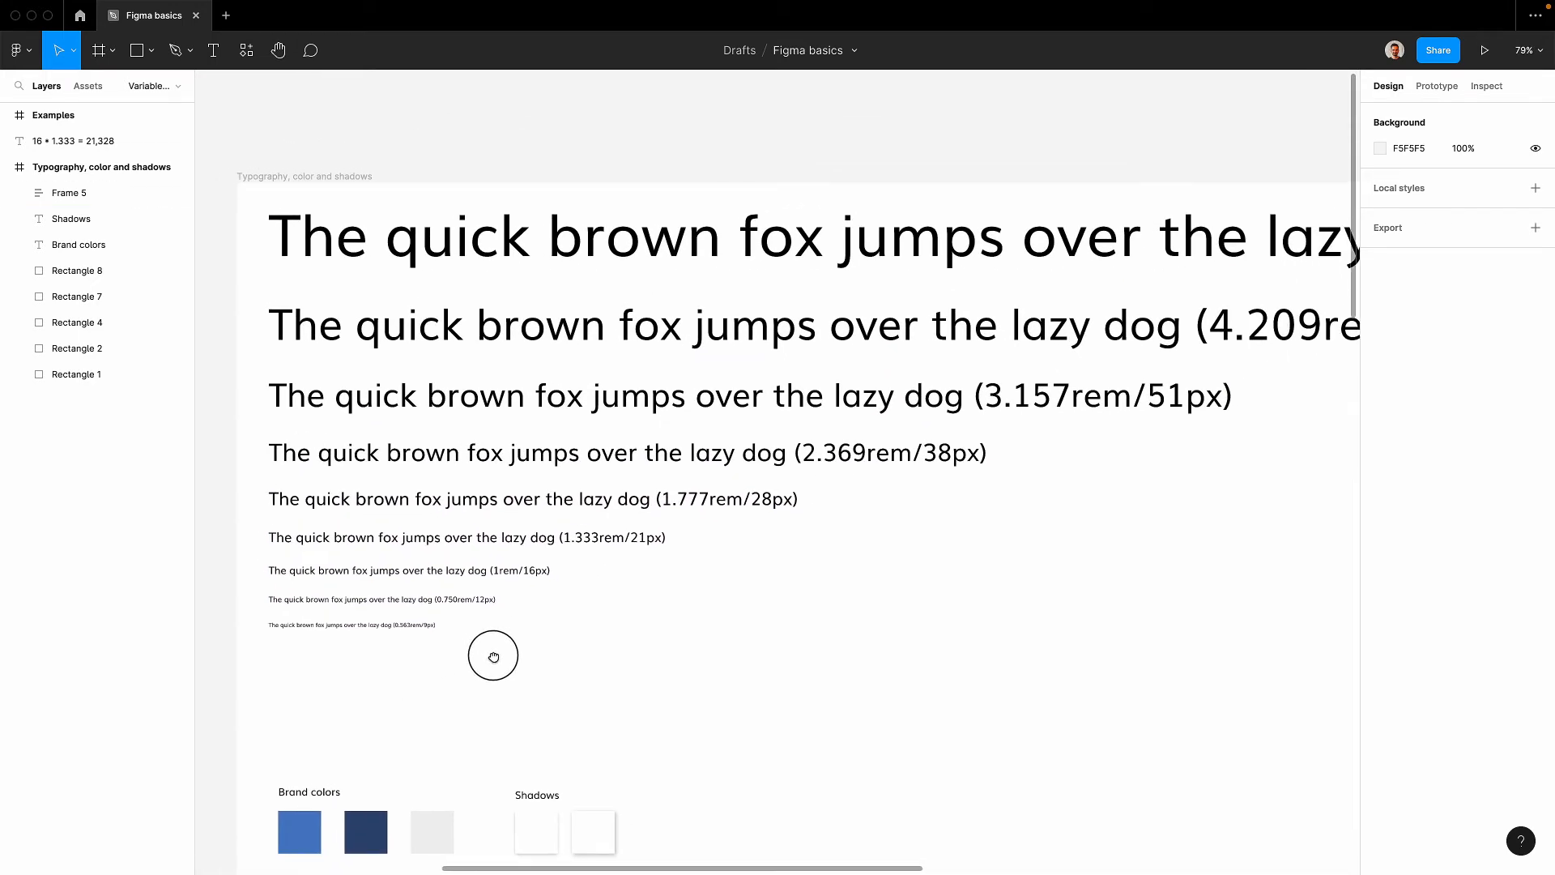
left_click(469, 648)
scroll(467, 648, "down", 5)
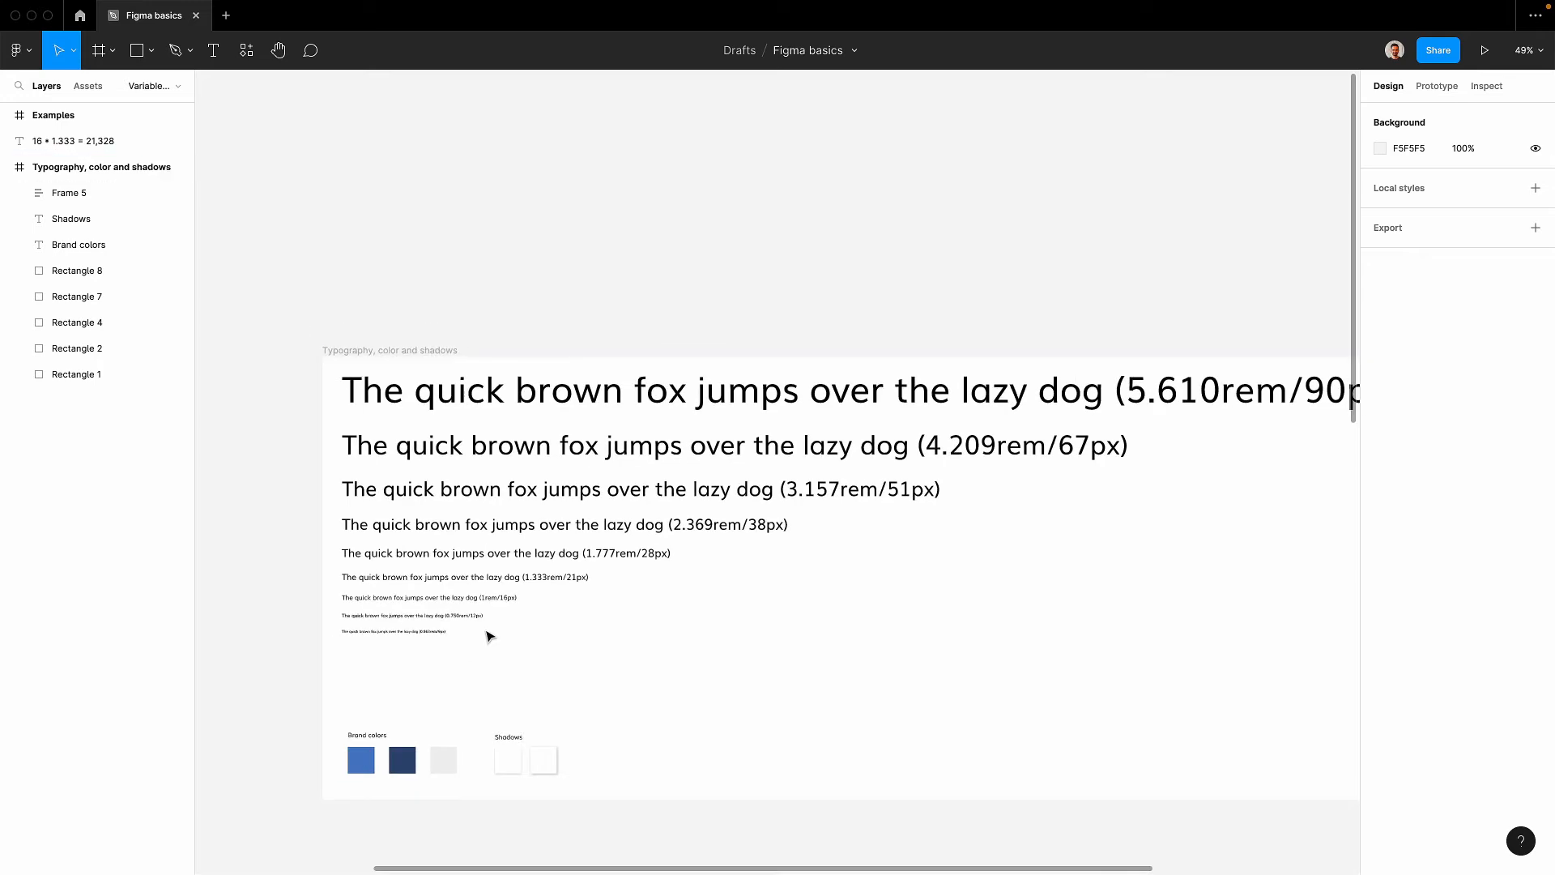
scroll(489, 636, "up", 6)
scroll(489, 636, "down", 2)
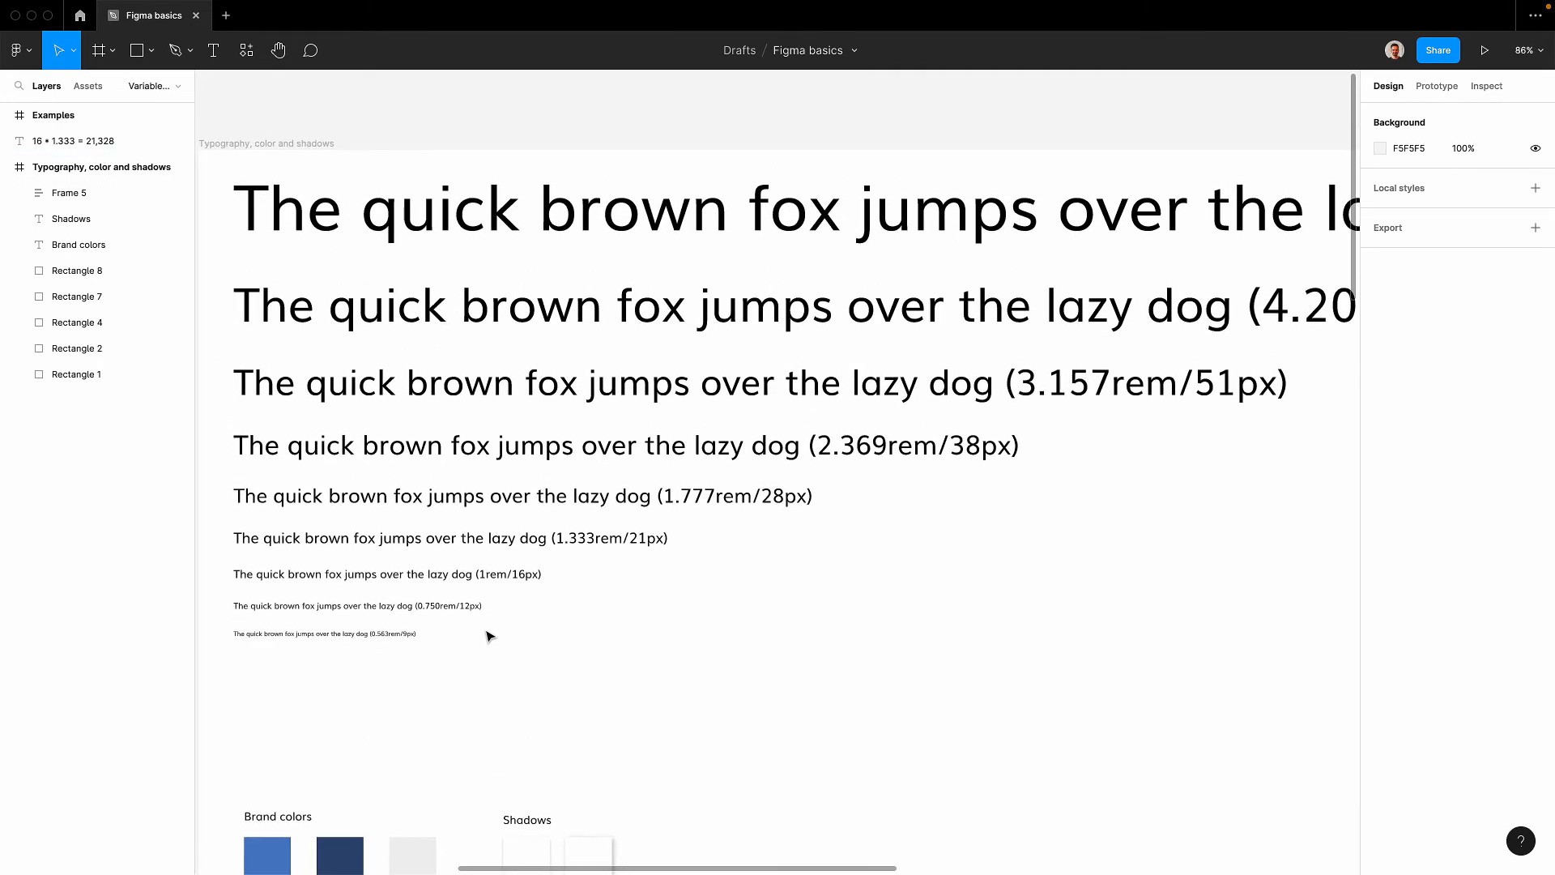
scroll(489, 636, "down", 2)
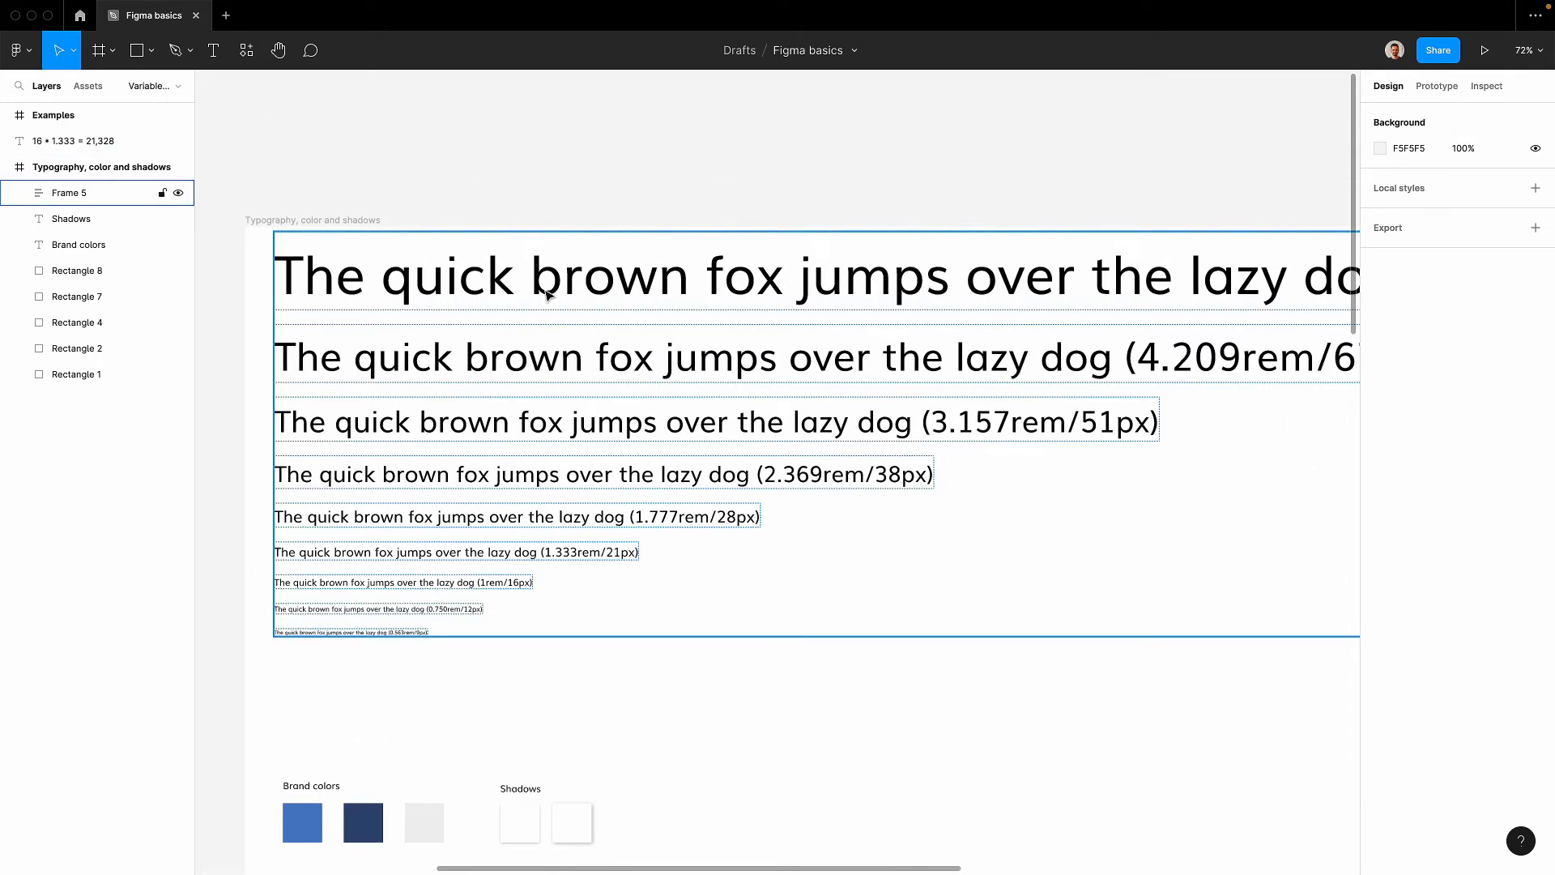
scroll(427, 214, "down", 2)
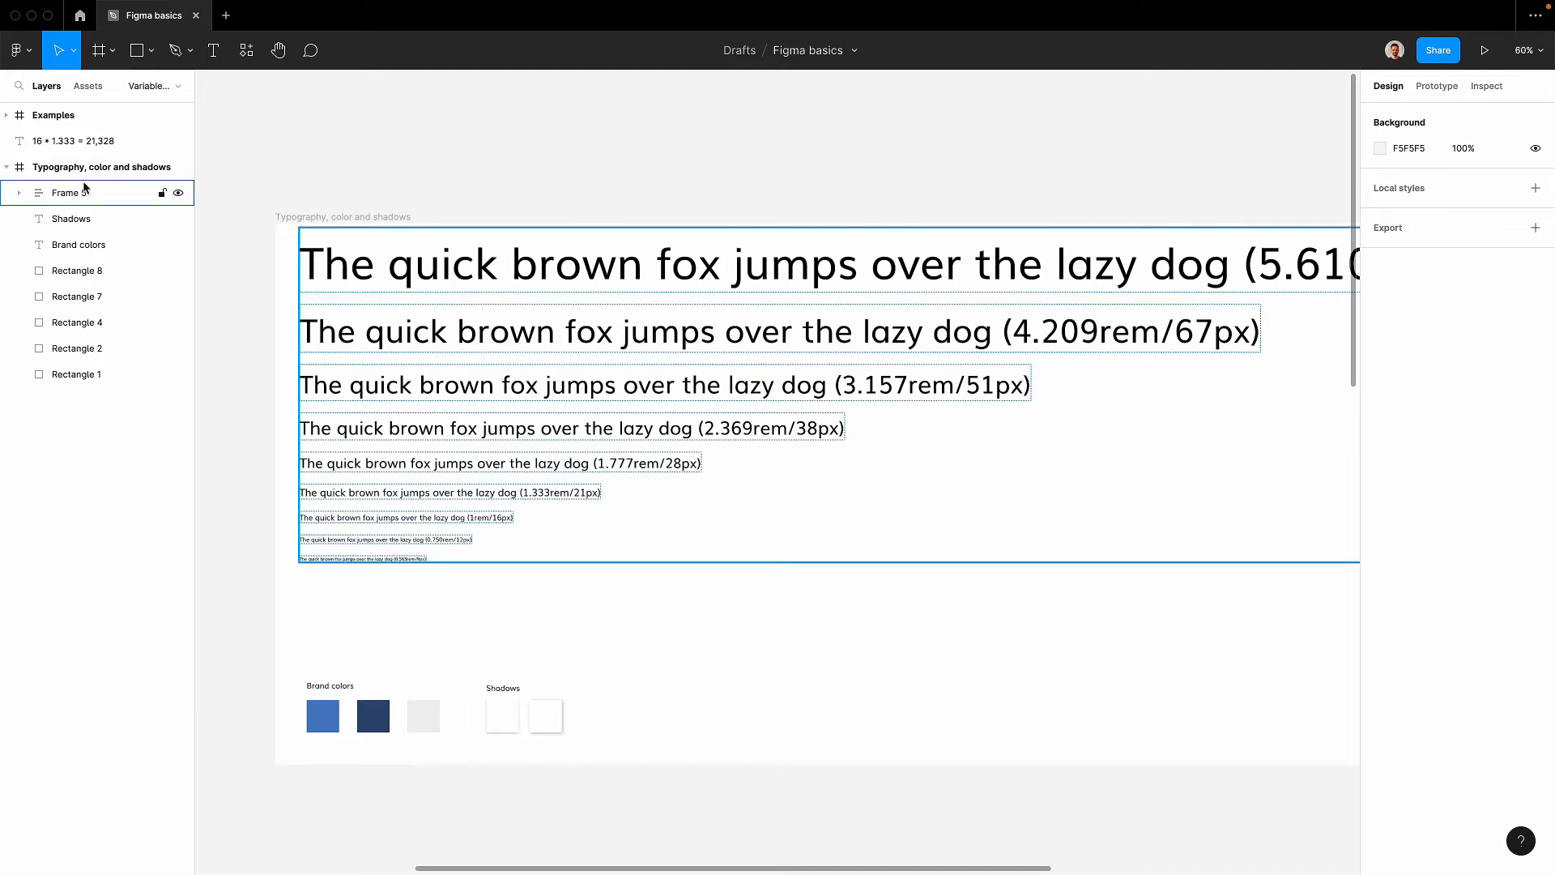
Expand the auto layout frame's layers and select the six largest text layers, from 90px down to 21px.
left_click(20, 193)
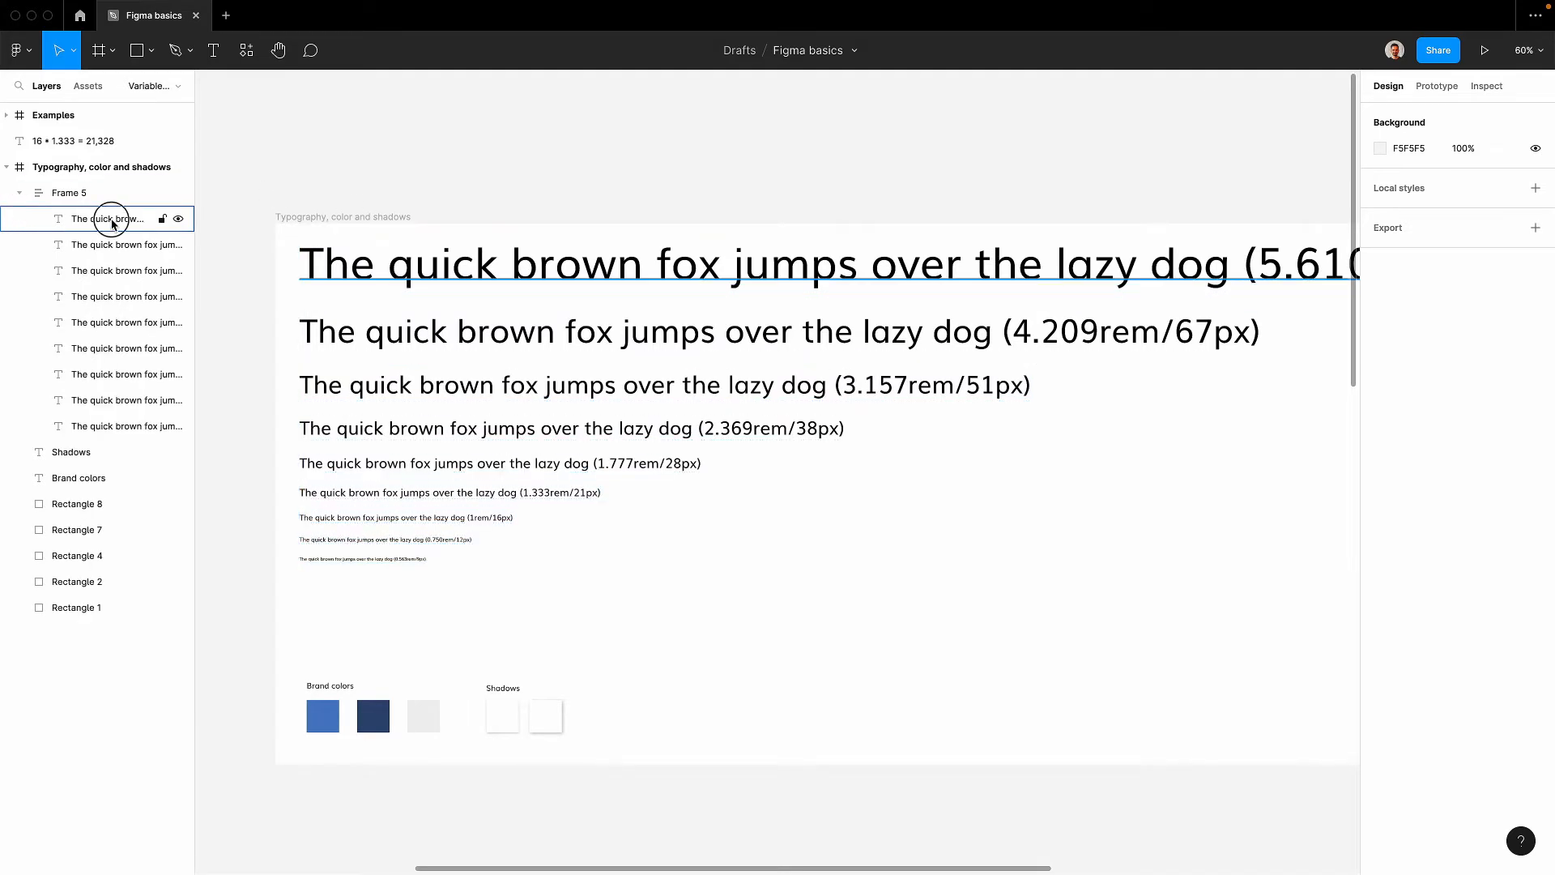
left_click(112, 222)
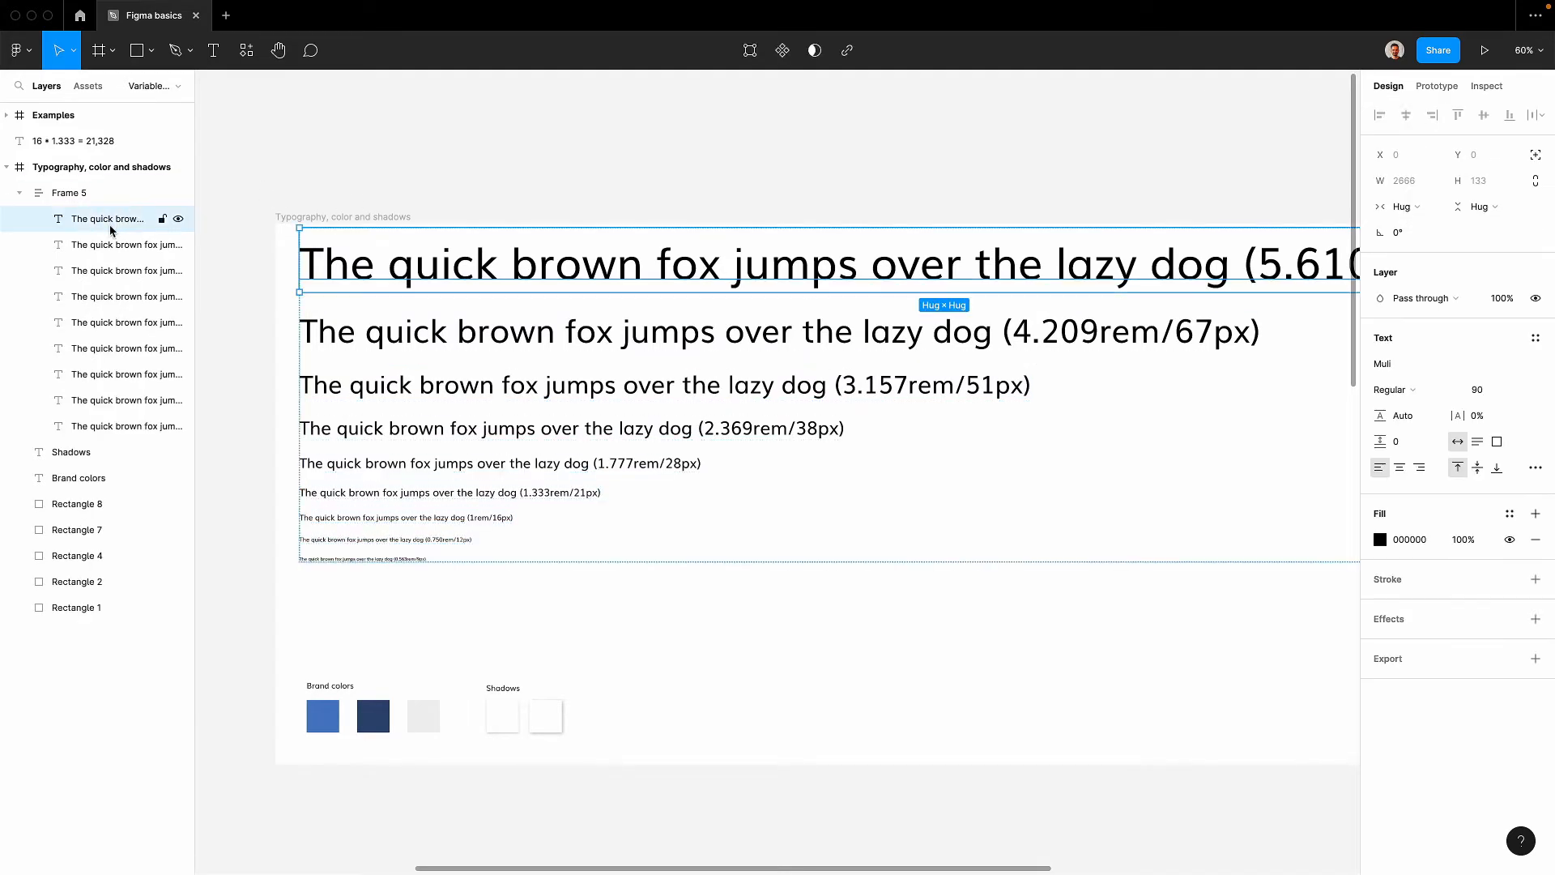
left_click(112, 350, "shift")
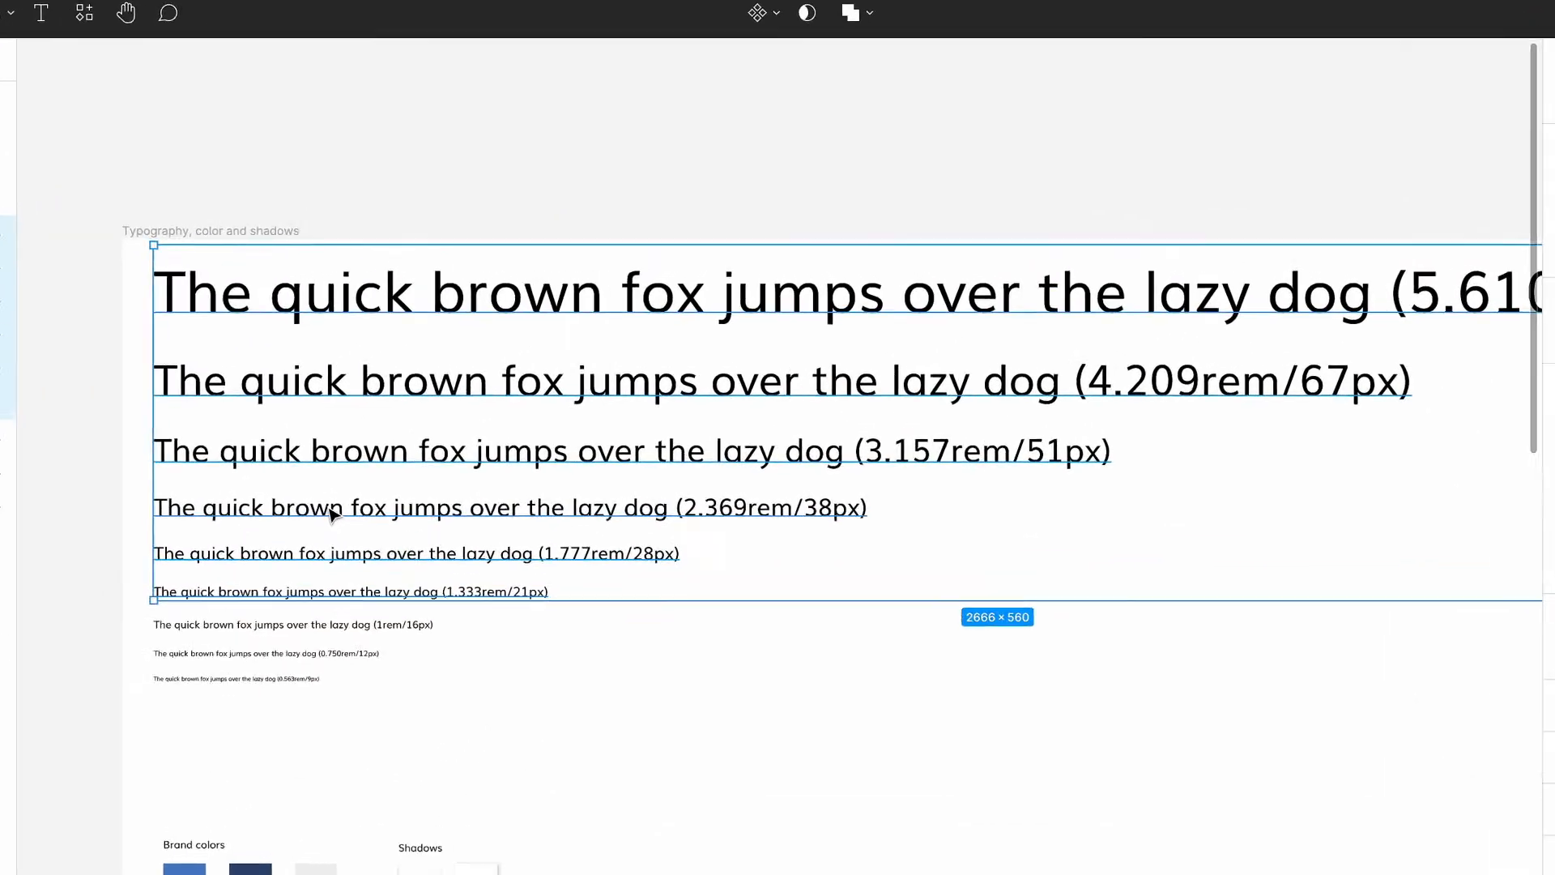
Batch rename the six selected text layers to --headline followed by a single-digit number descending from 6 to 1.
key("super+r")
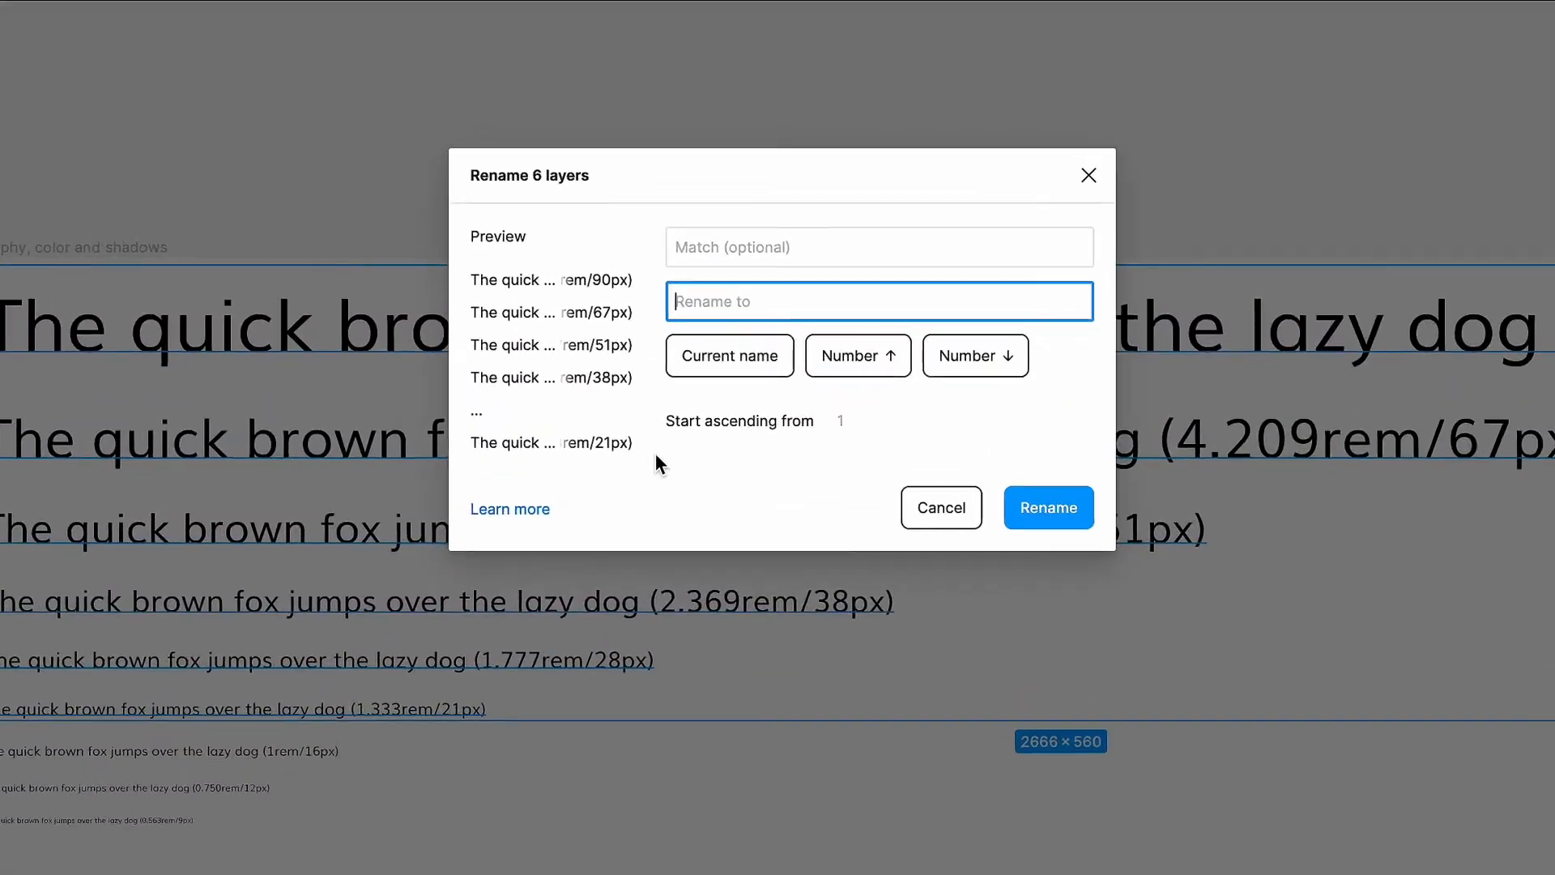
type("-")
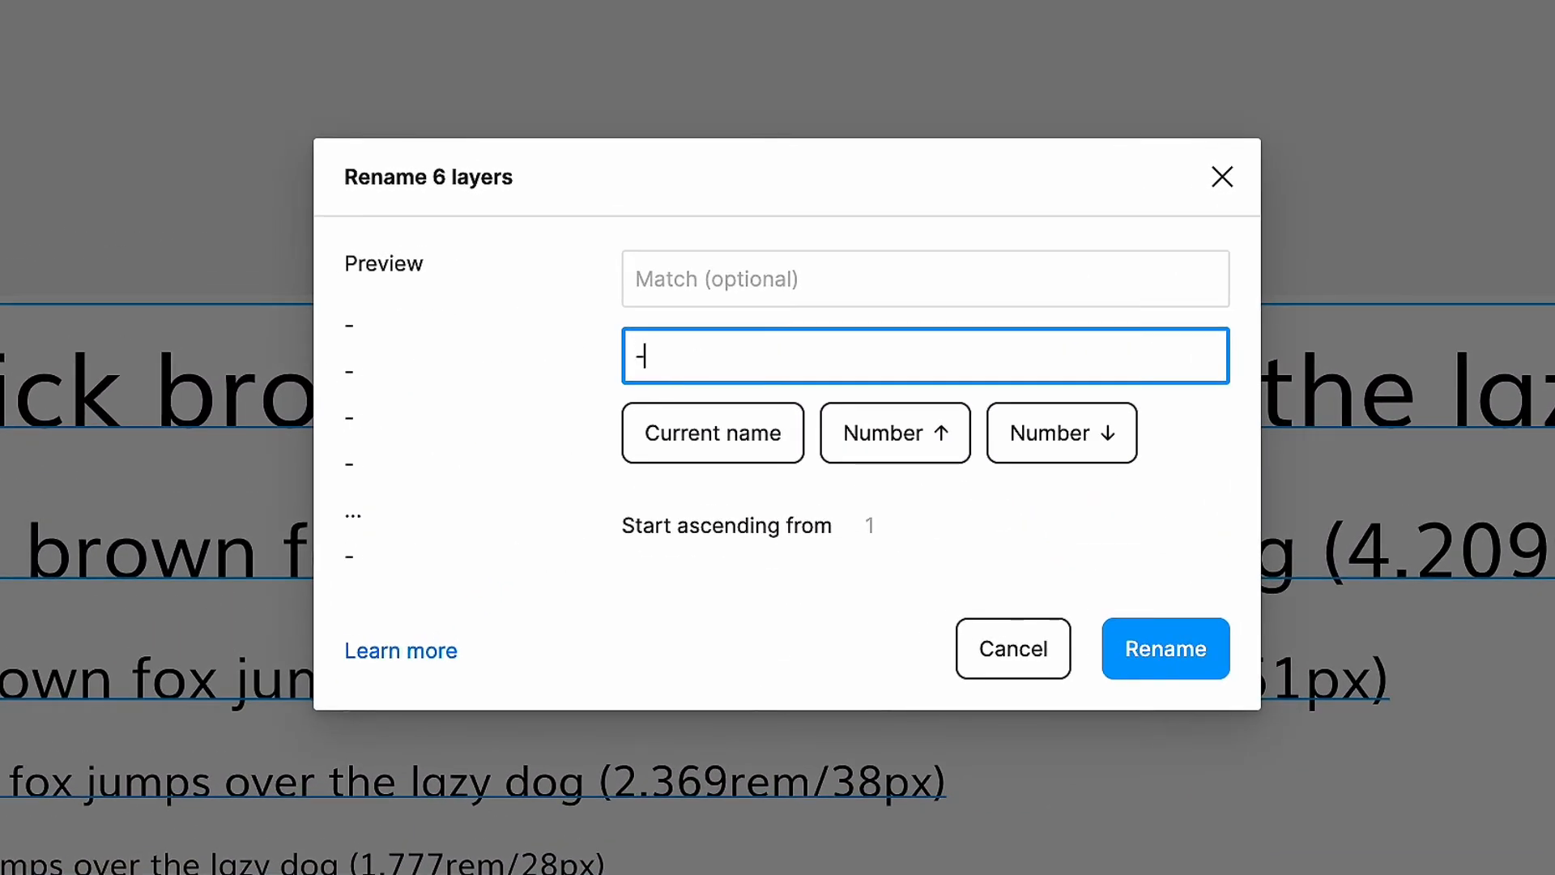
type("-hea")
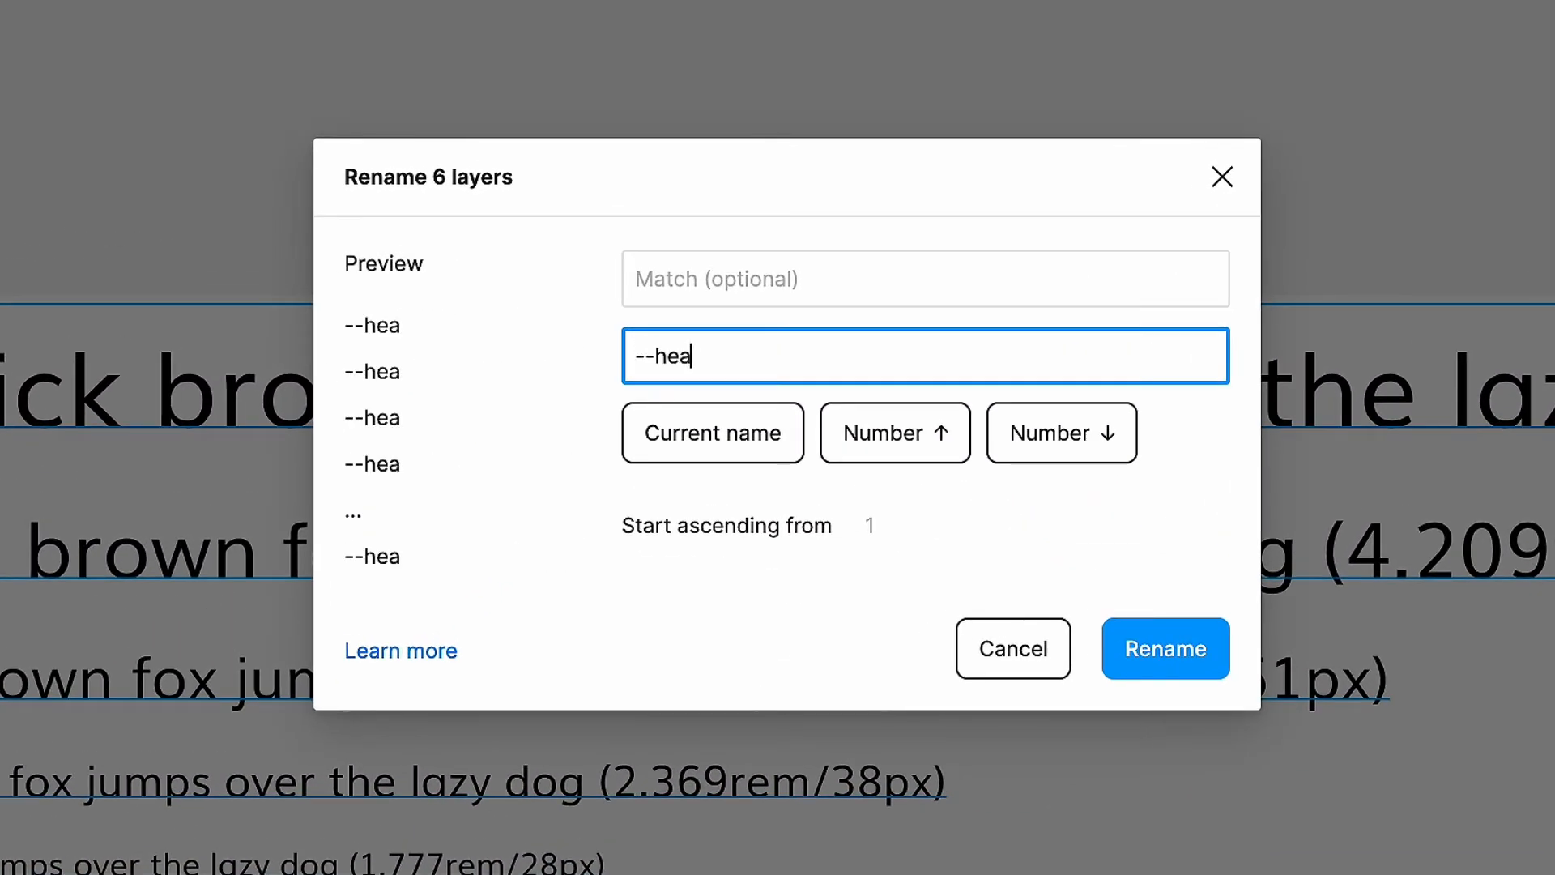
type("dline")
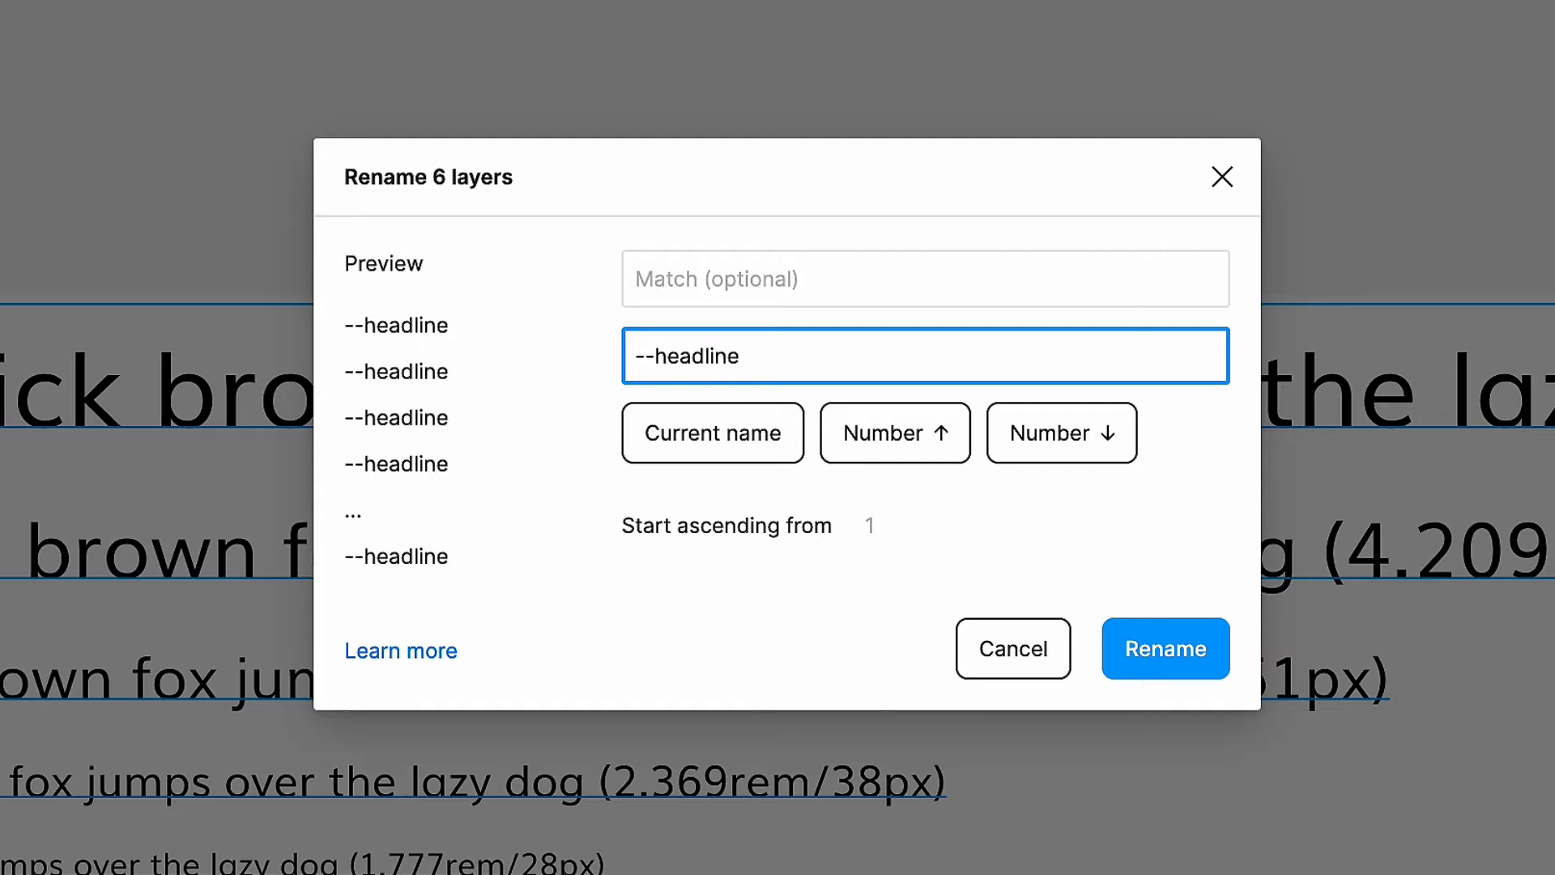
left_click(1111, 429)
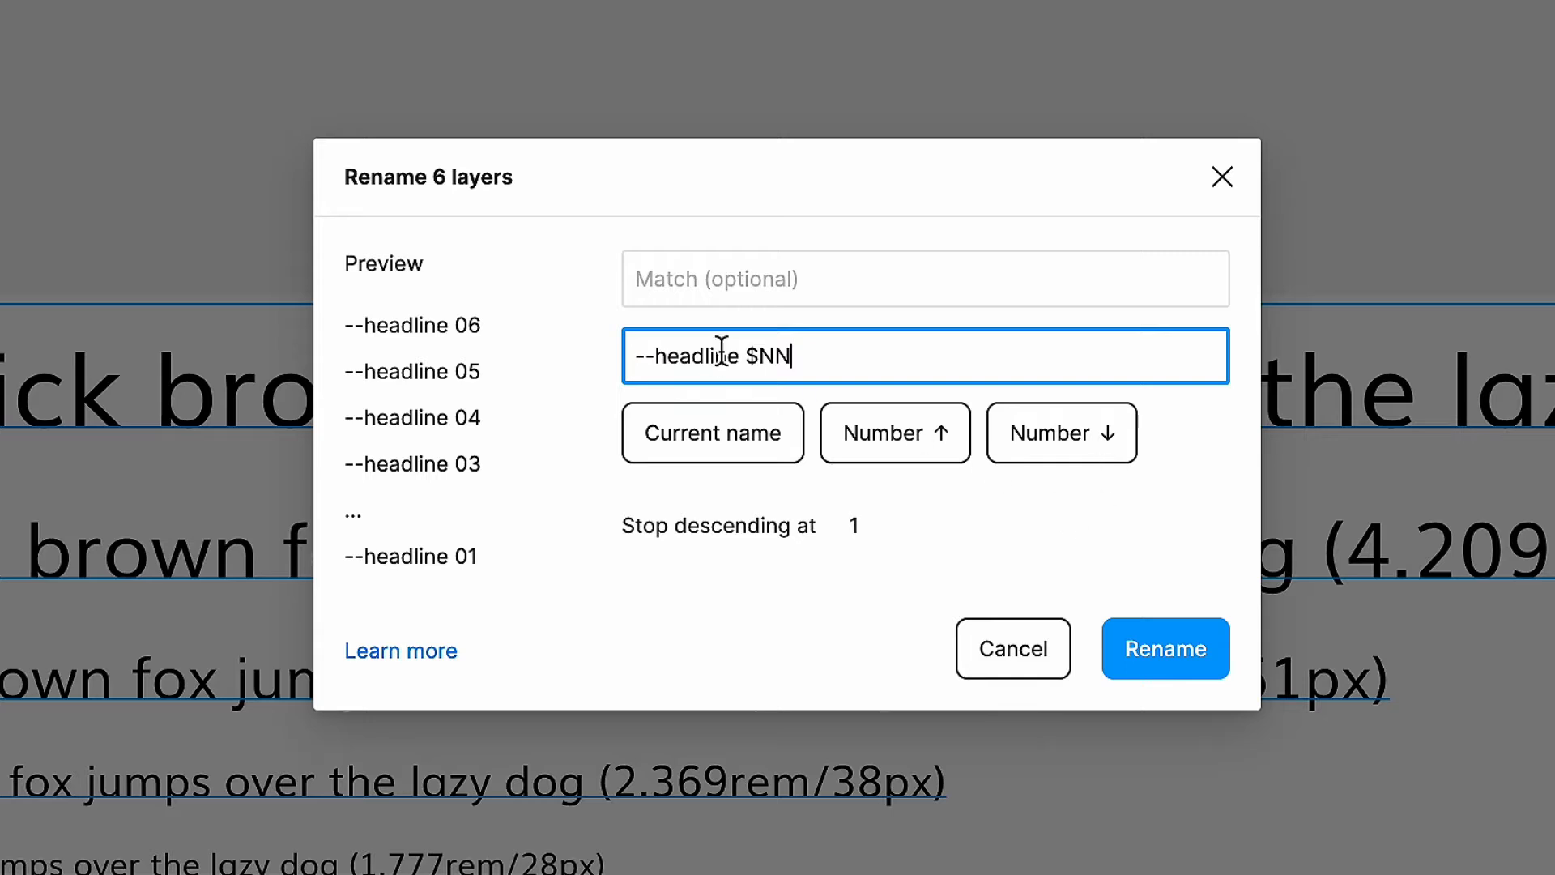
left_click_drag(779, 354, 758, 356)
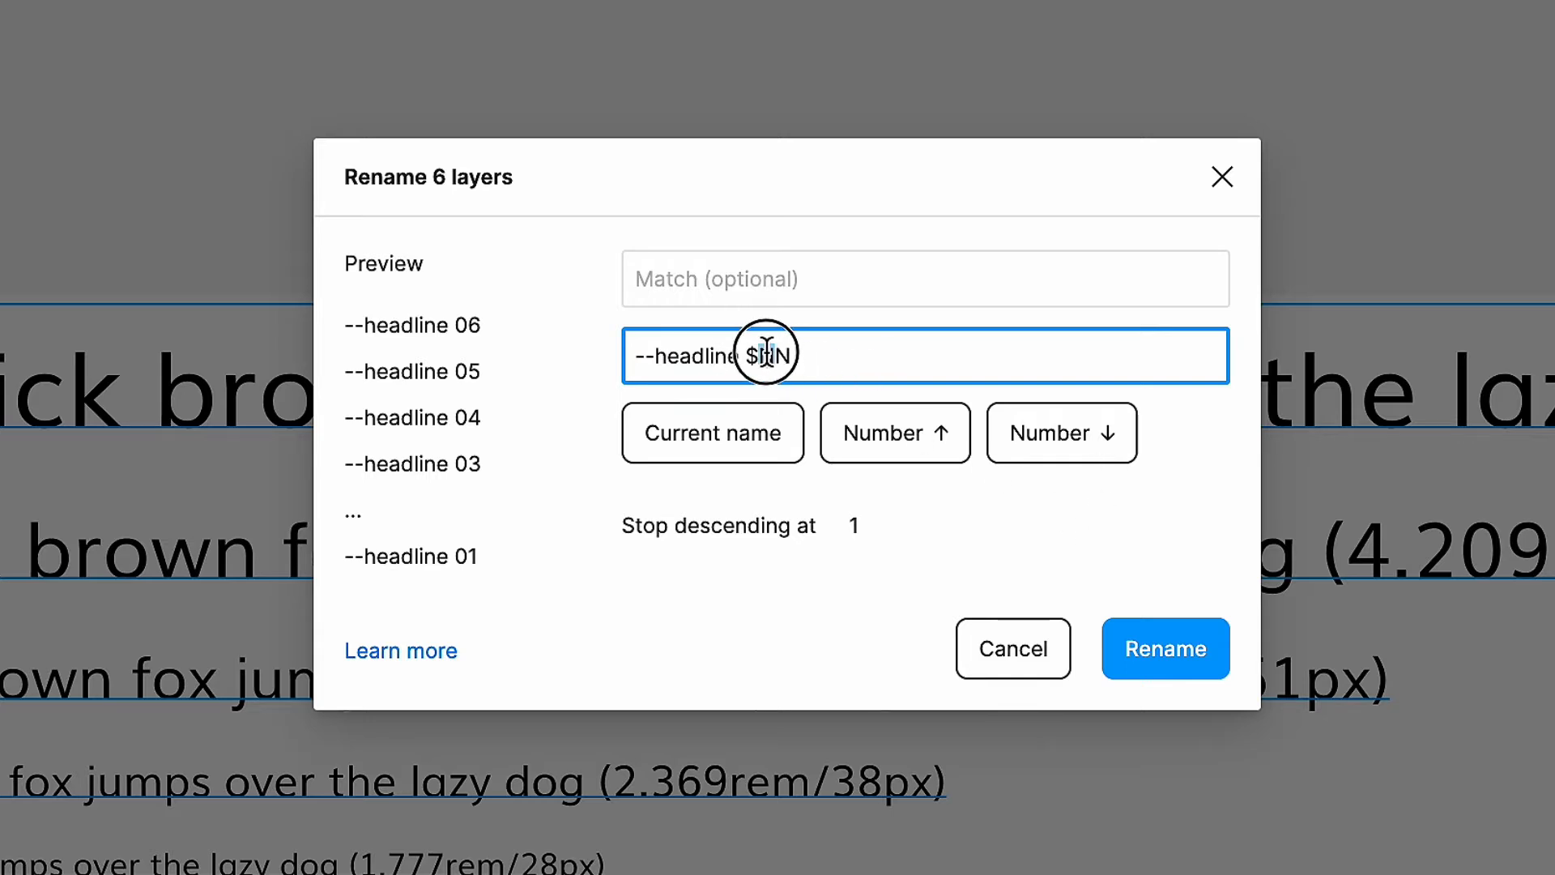
key("BackSpace")
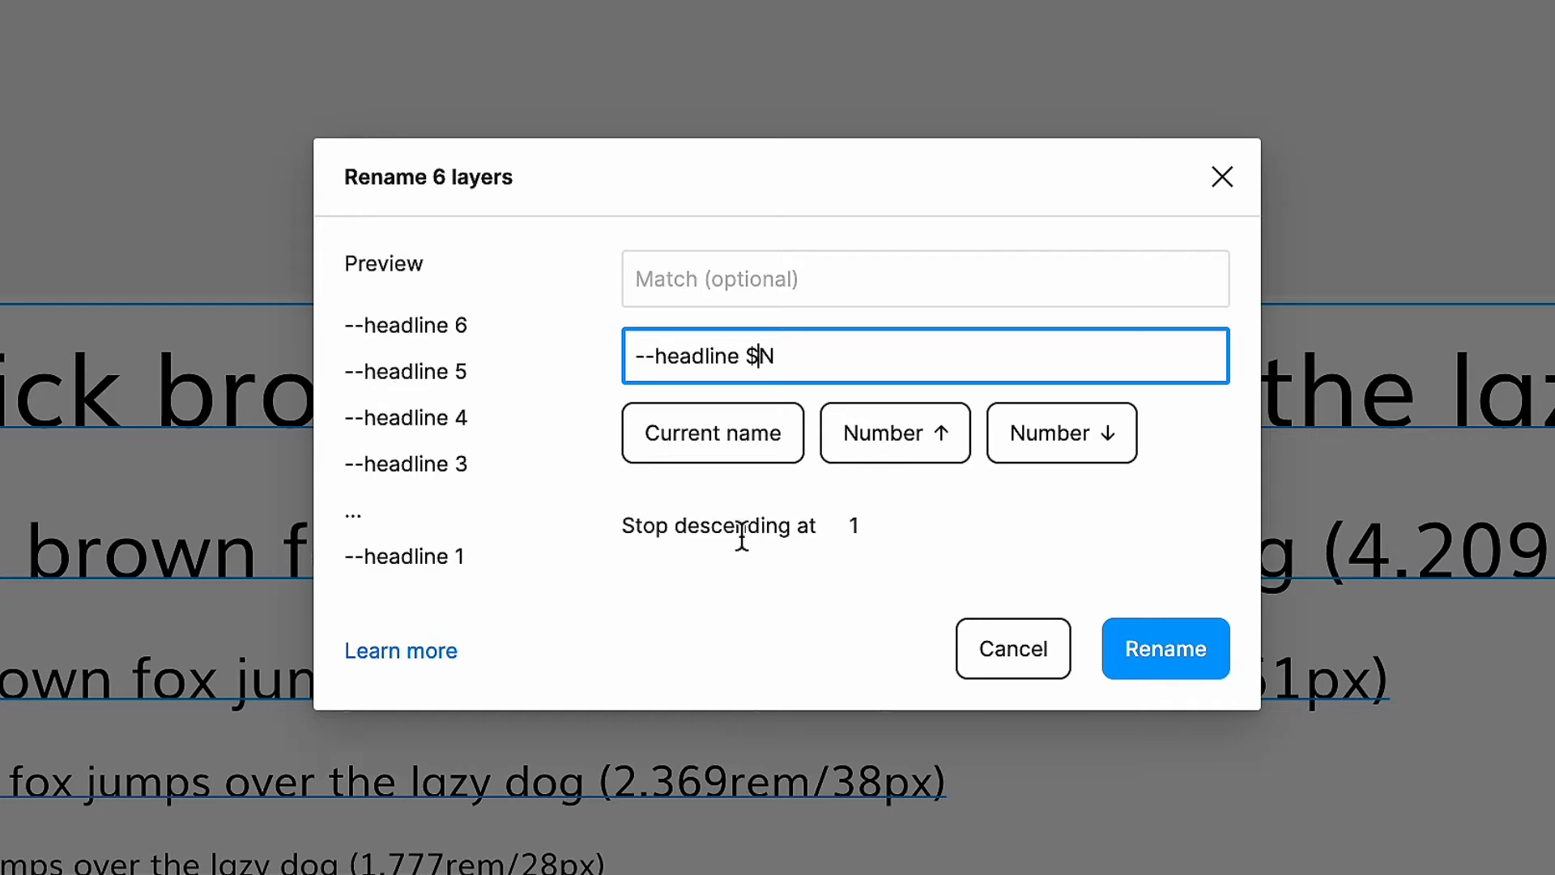
left_click(1203, 660)
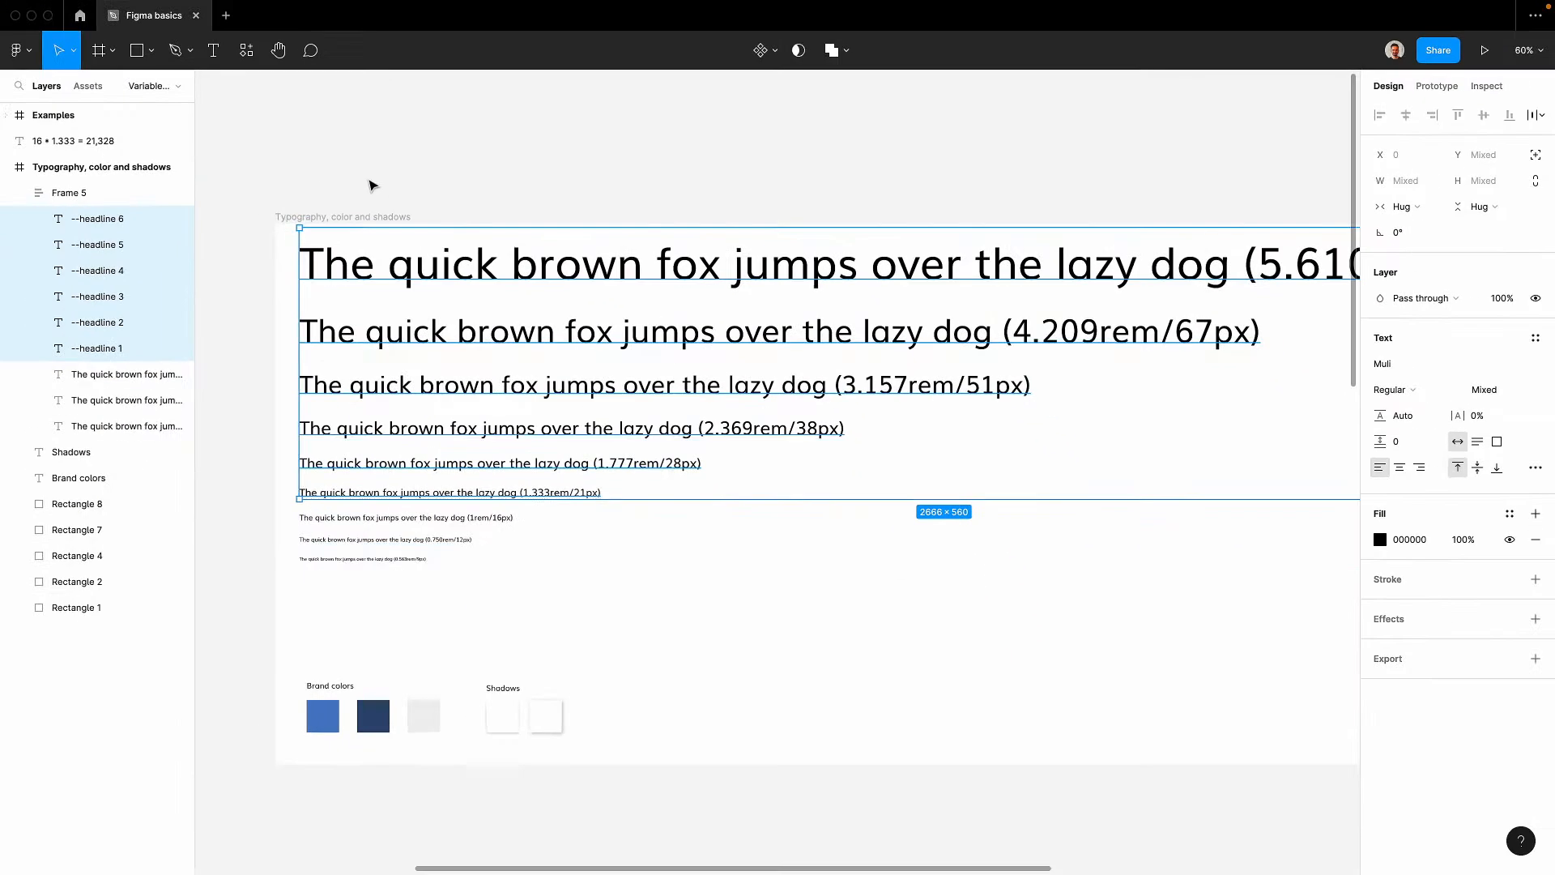
Check the layer name of the largest text line and undo the descending headline rename.
left_click(359, 209)
left_click(340, 278)
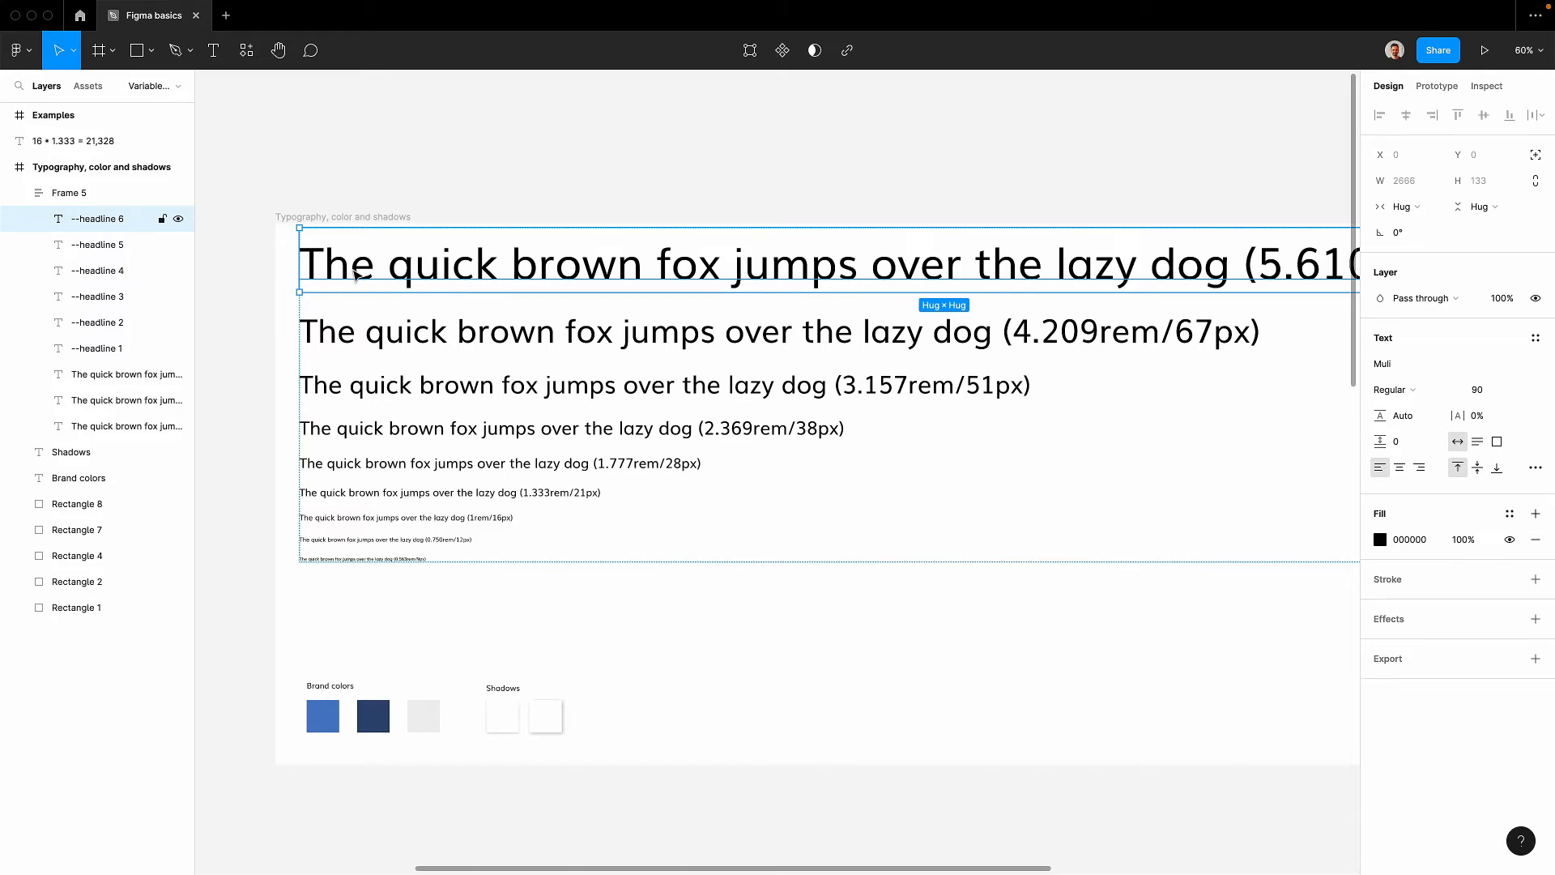
key("ctrl+z")
key("ctrl+z")
key("ctrl+z")
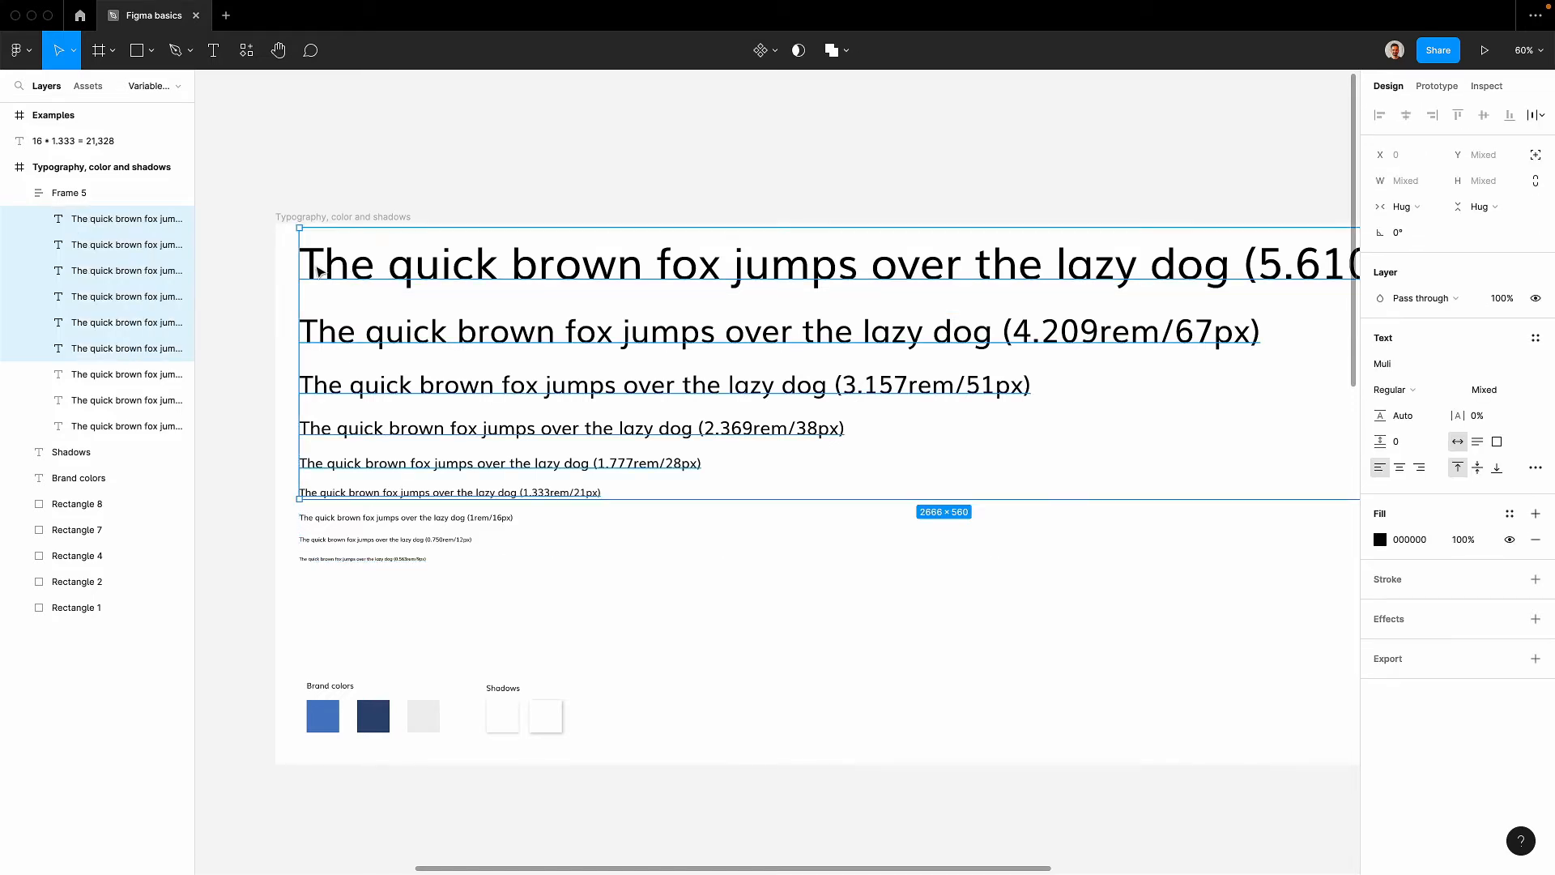
Batch rename the six selected text layers to --headline 1 through --headline 6, numbered ascending from the largest text.
key("ctrl+r")
type("--headline")
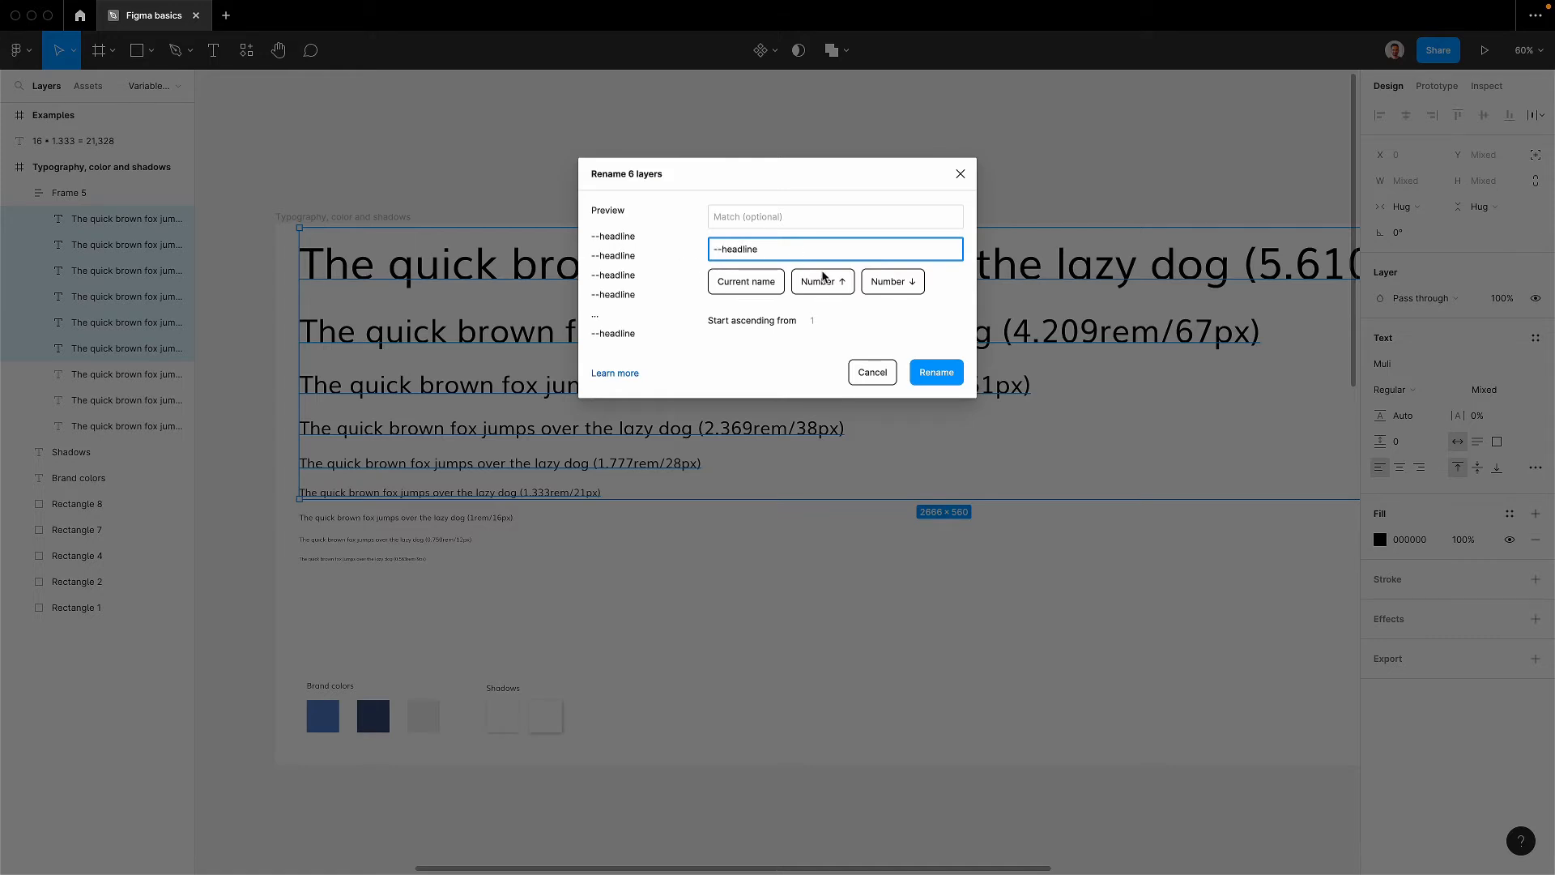
left_click(823, 282)
key("BackSpace")
left_click(939, 374)
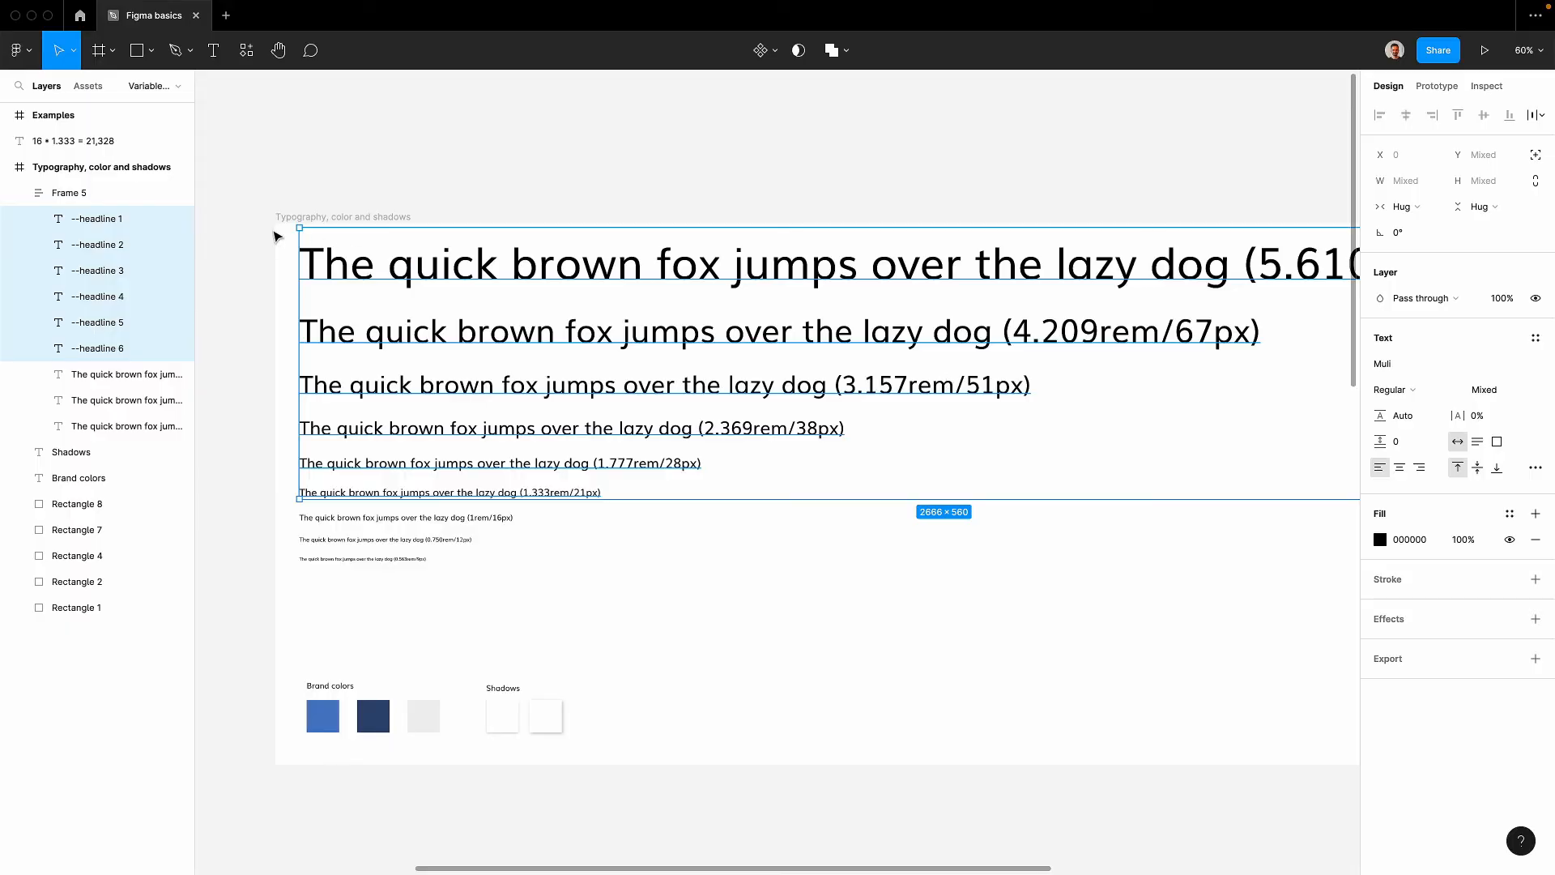
Check which headline layer name belongs to each of the four largest text lines.
left_click(452, 193)
left_click(401, 266)
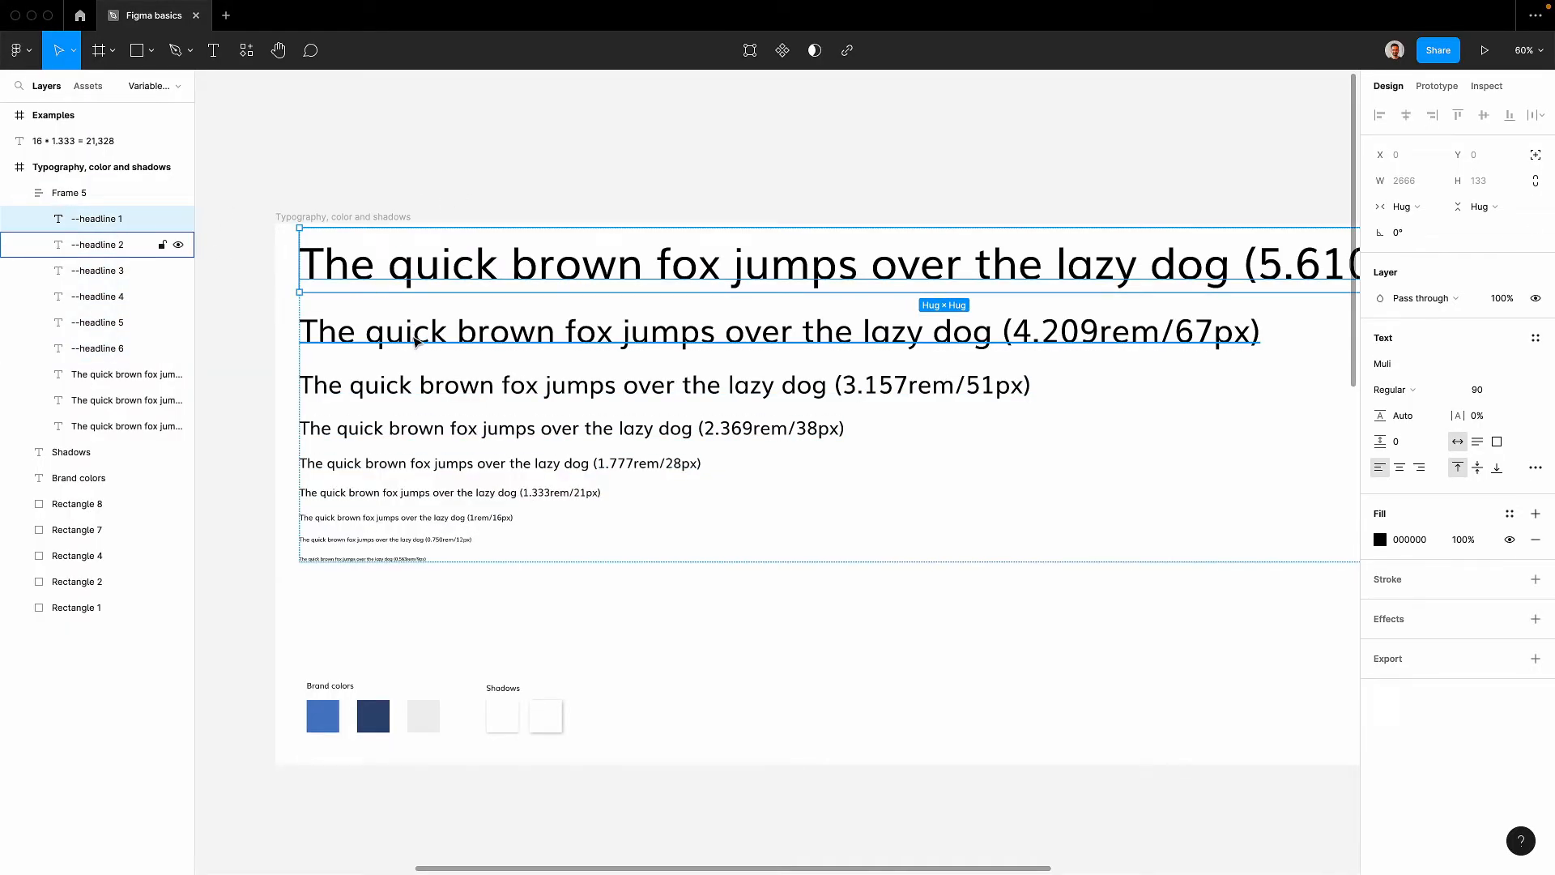
left_click(427, 339)
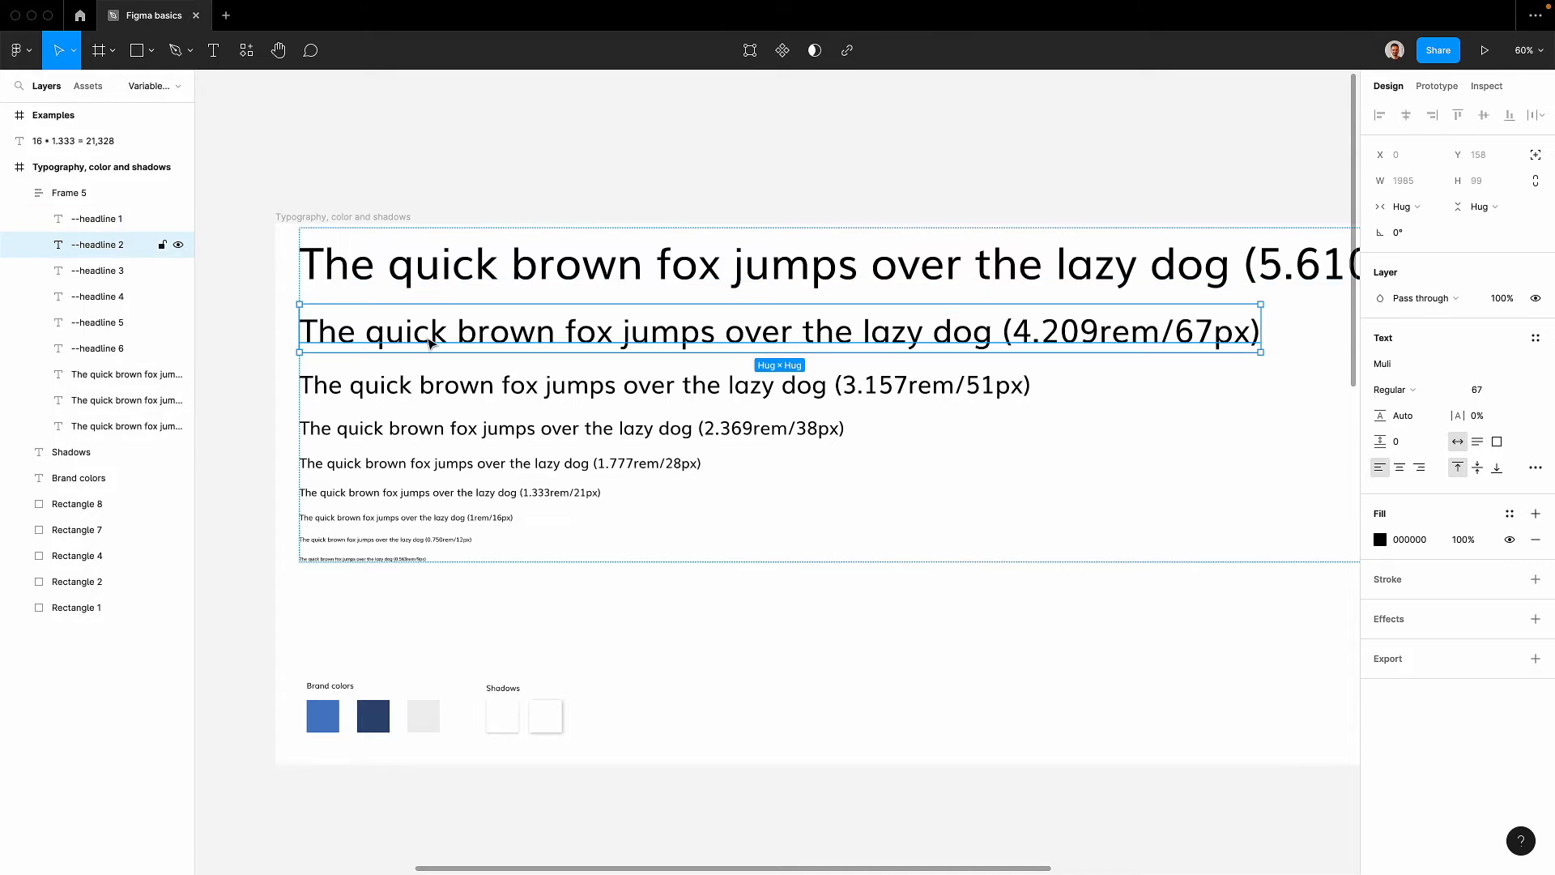
left_click(433, 388)
left_click(409, 429)
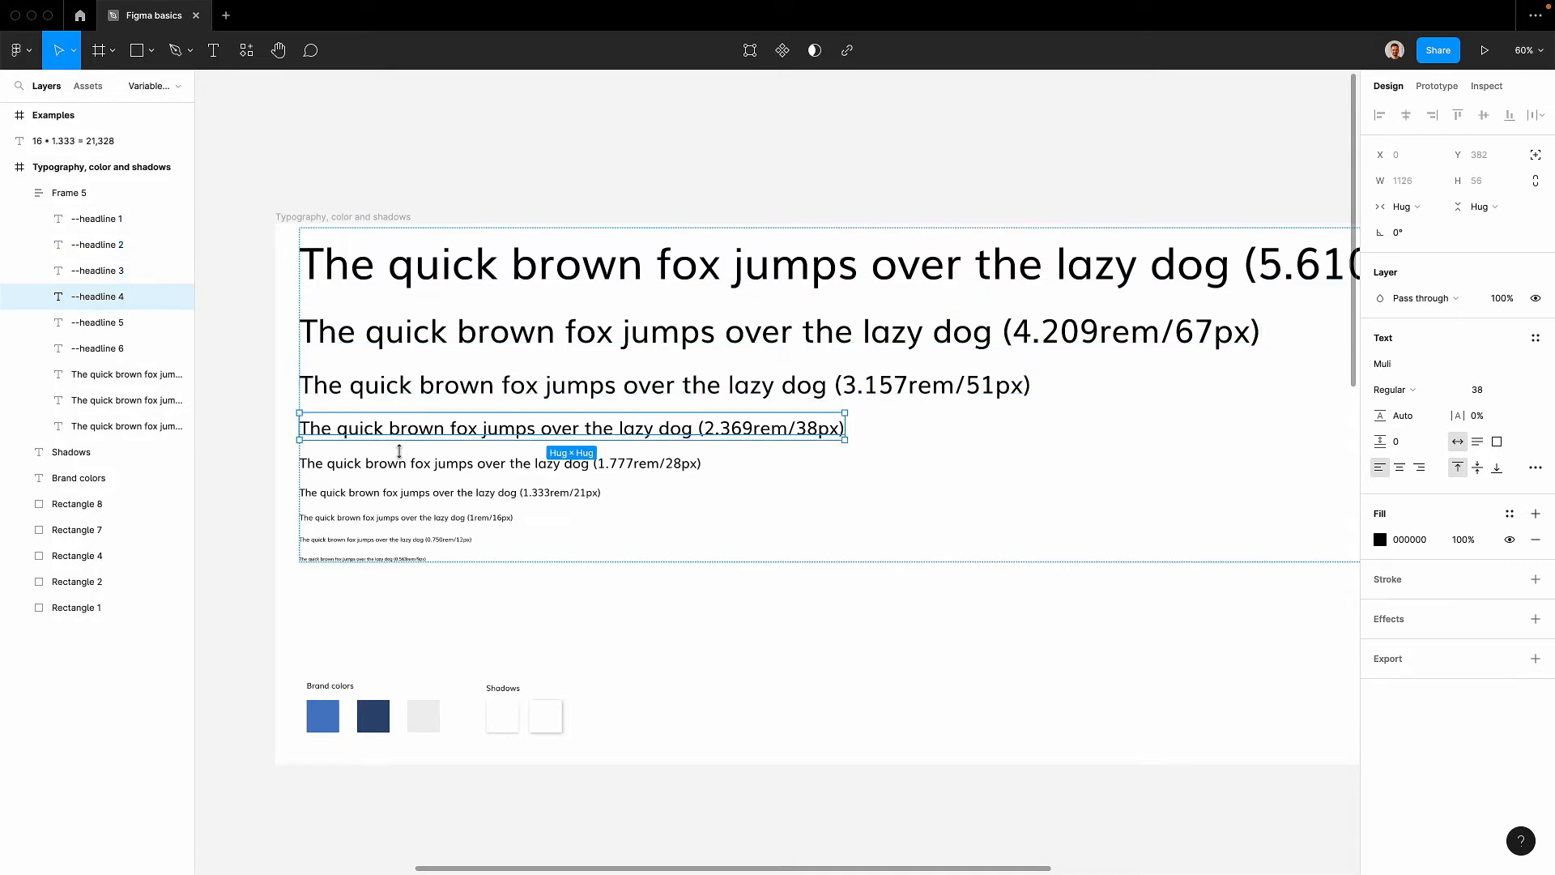
scroll(393, 462, "down", 3)
left_click(470, 520)
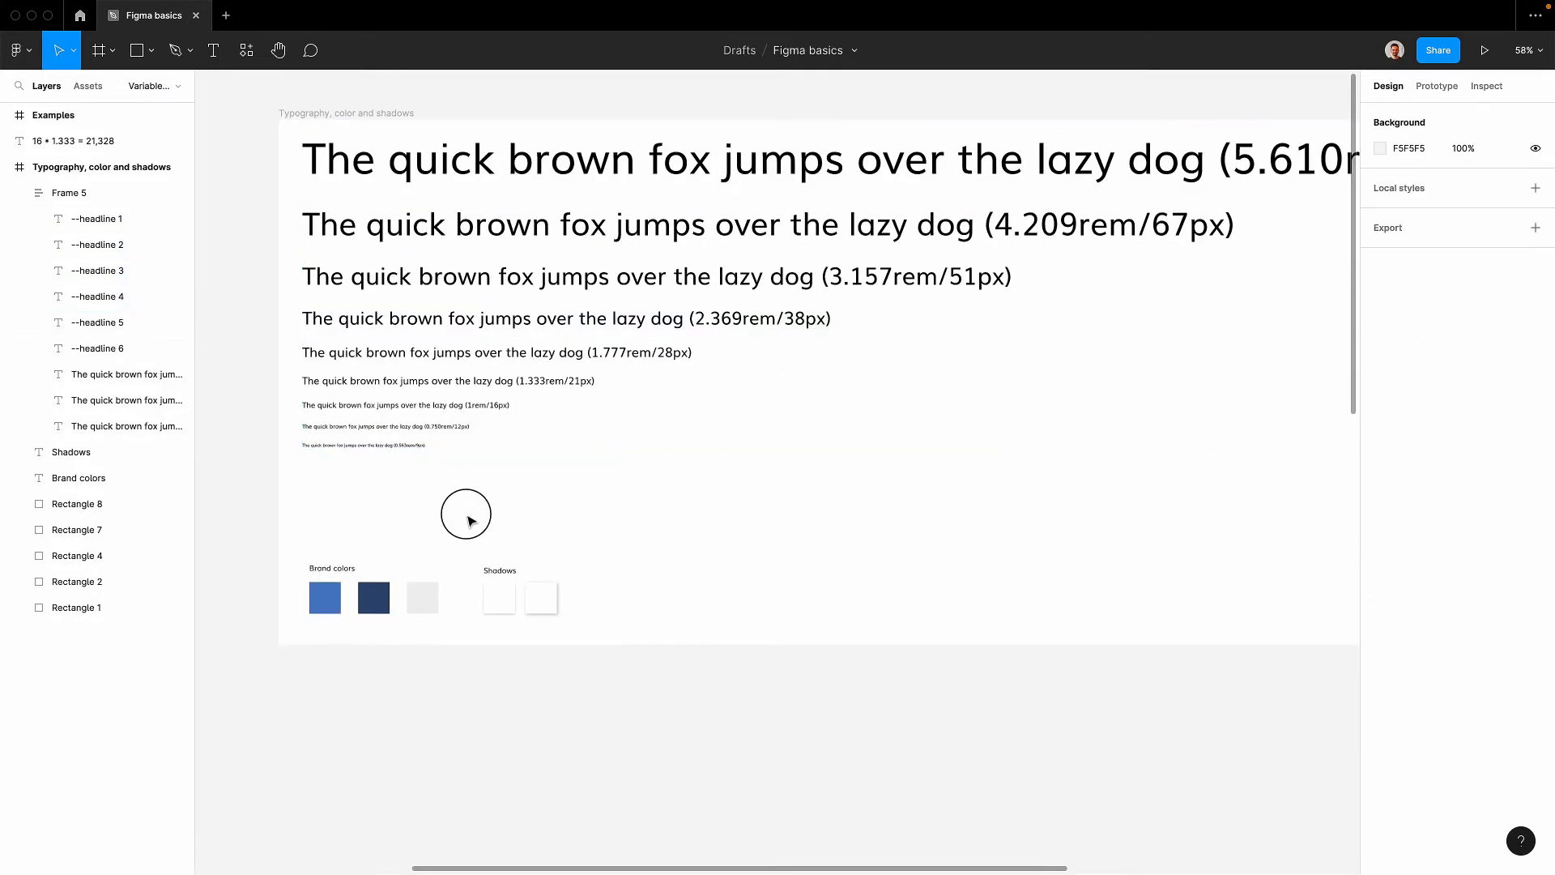
Rename the 1rem/16px text layer to Paragraph.
scroll(433, 397, "up", 5)
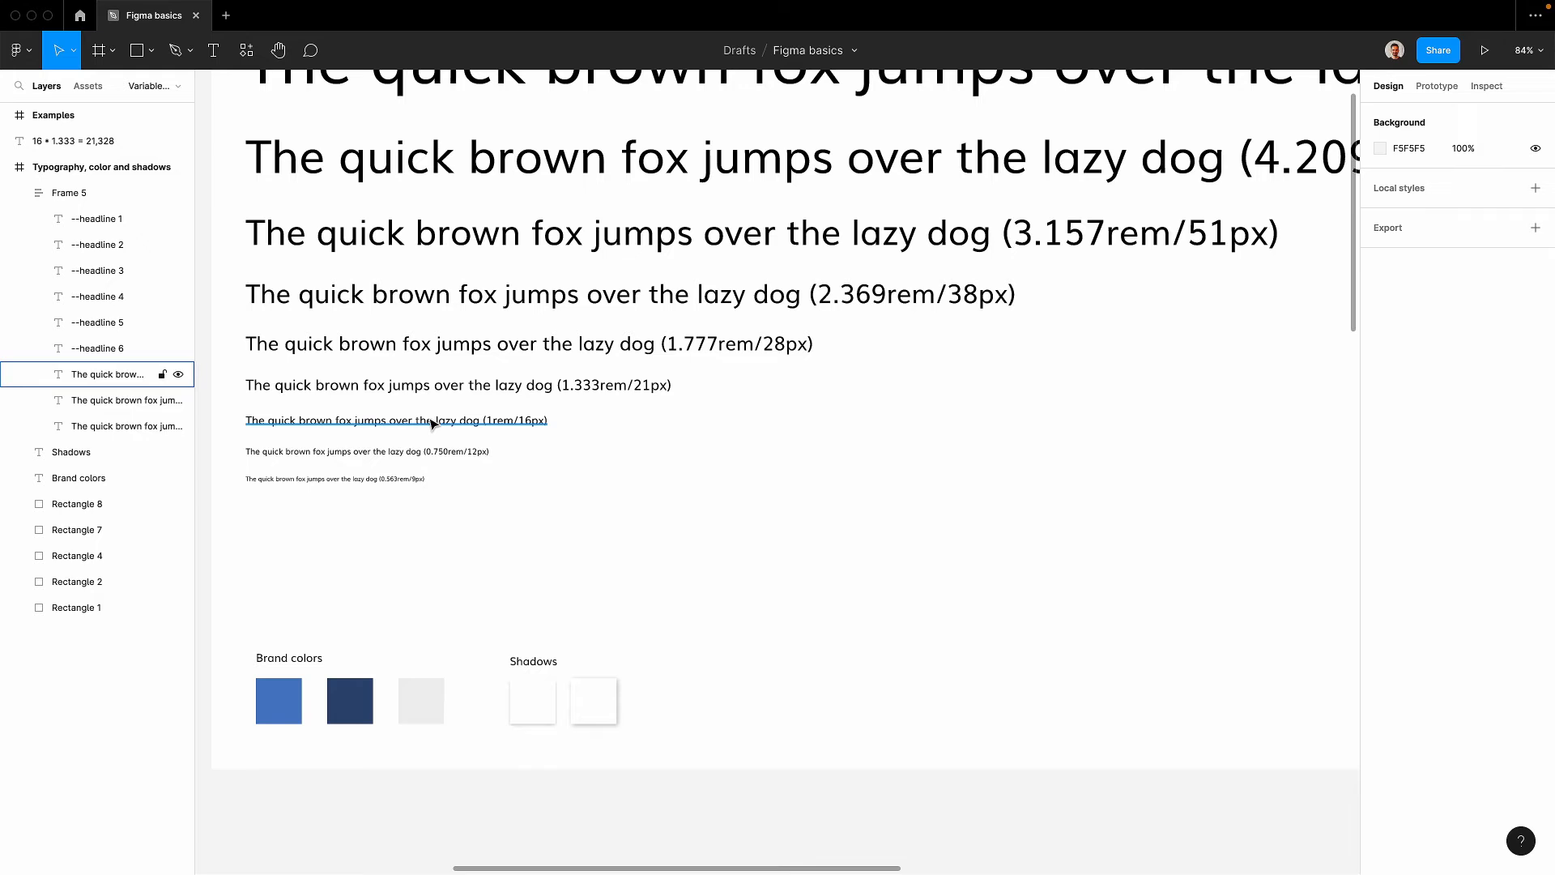
left_click(430, 423)
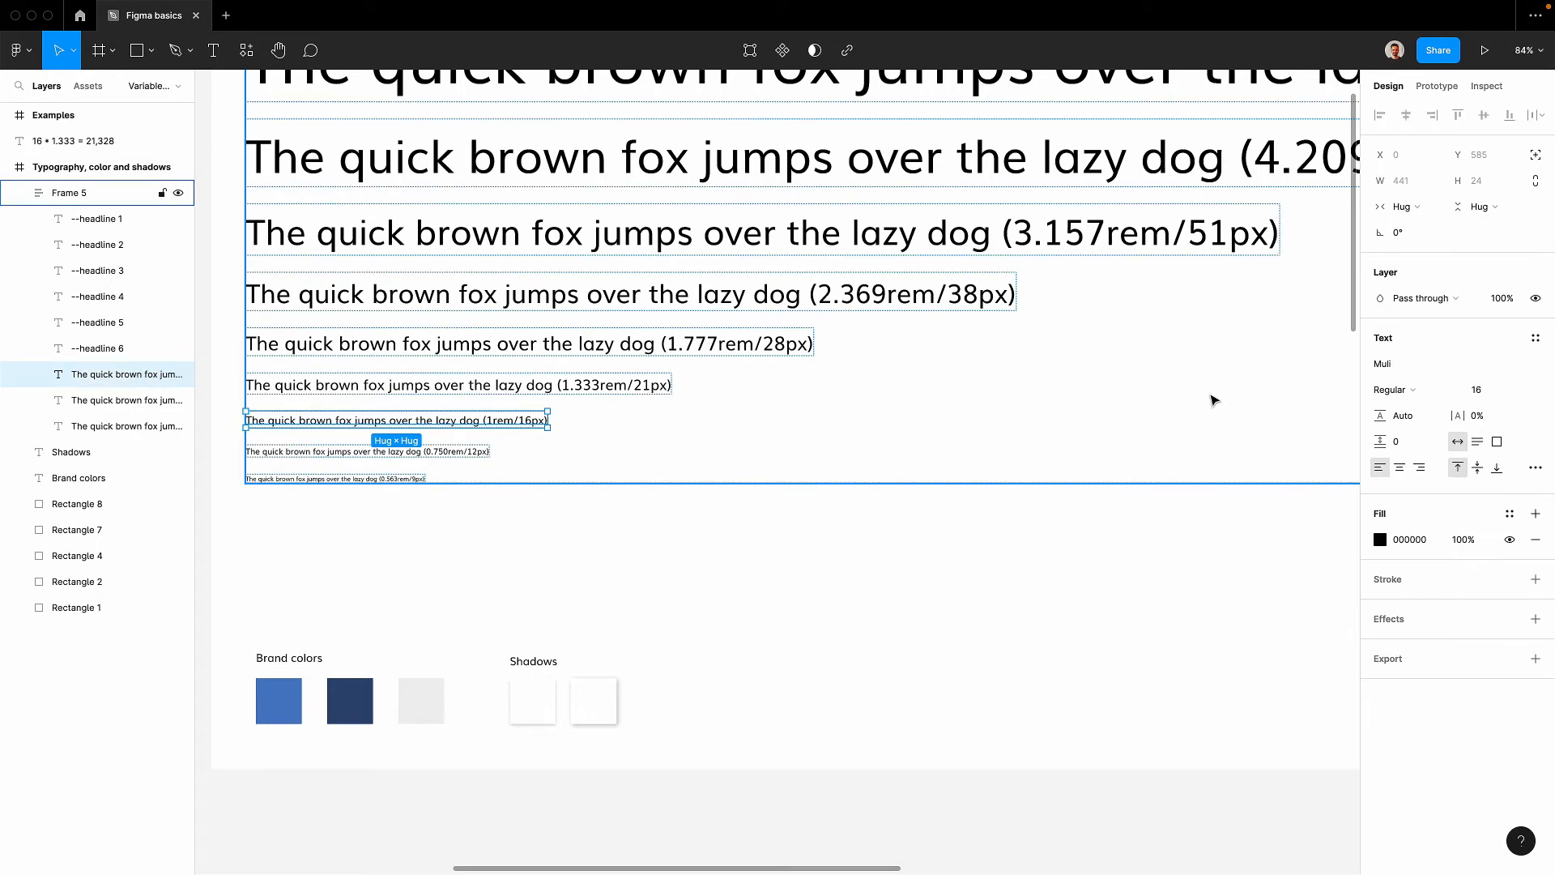
left_click(1536, 338)
double_click(108, 374)
type("Paragraph")
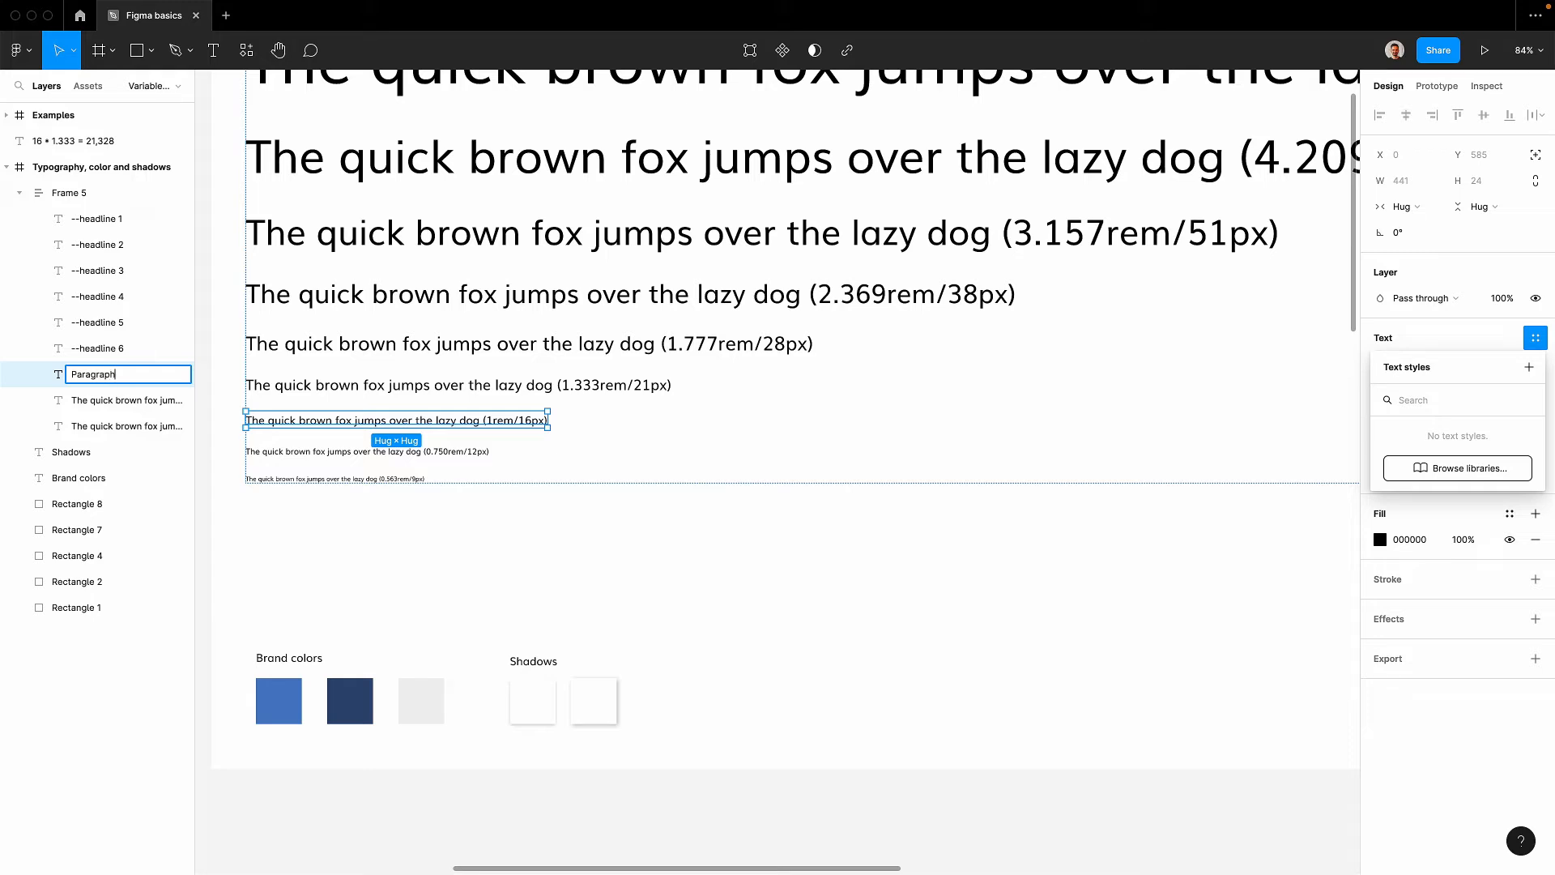
Rename the 0.750rem/12px text layer to --label.
left_click(99, 402)
double_click(101, 402)
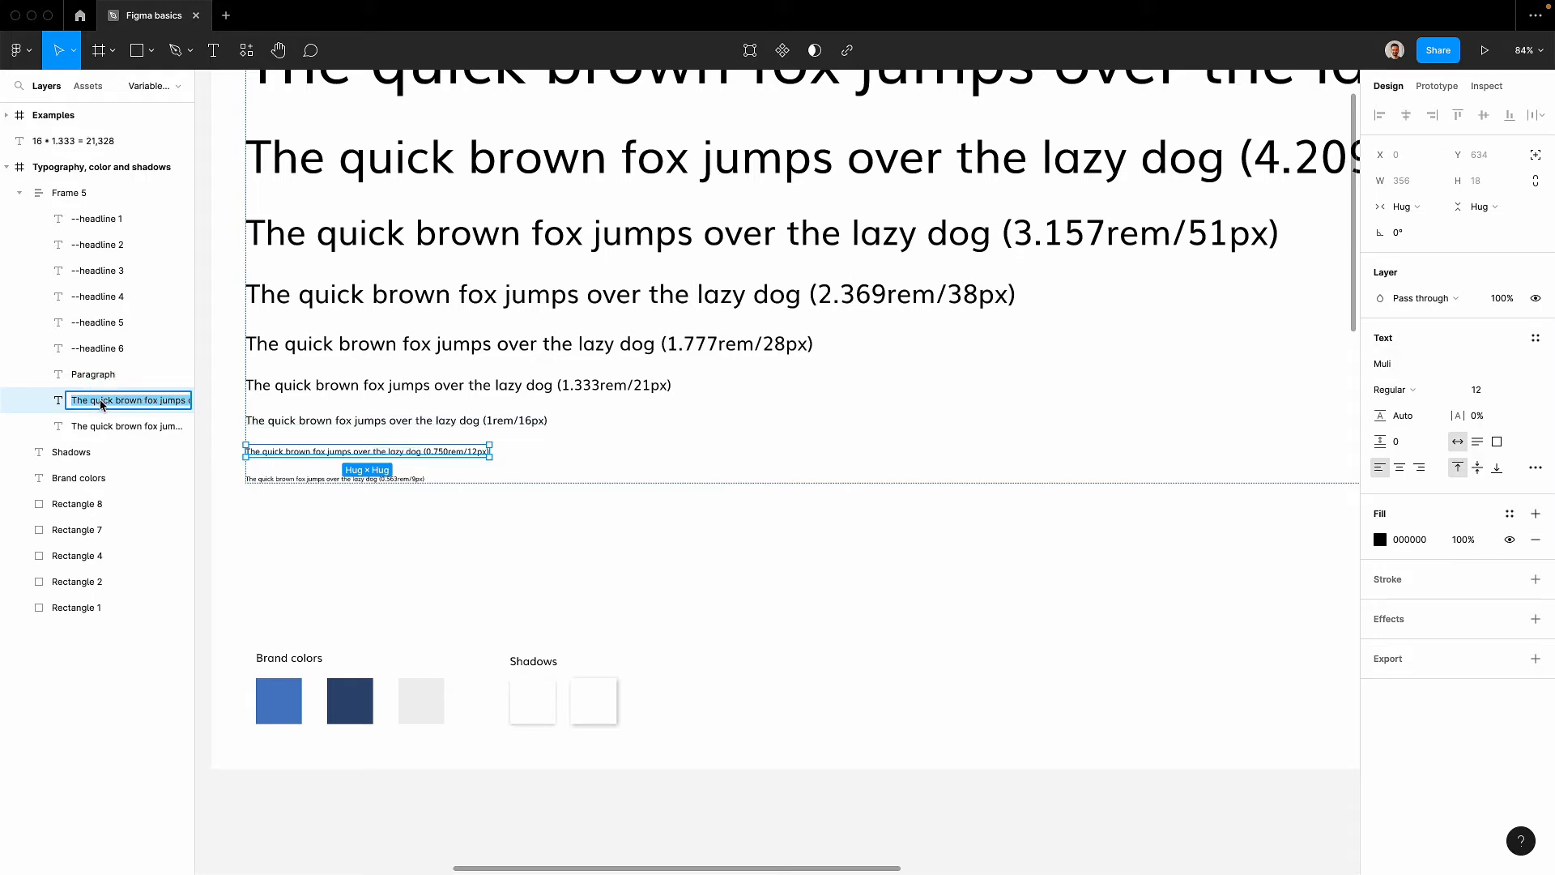
type("labe")
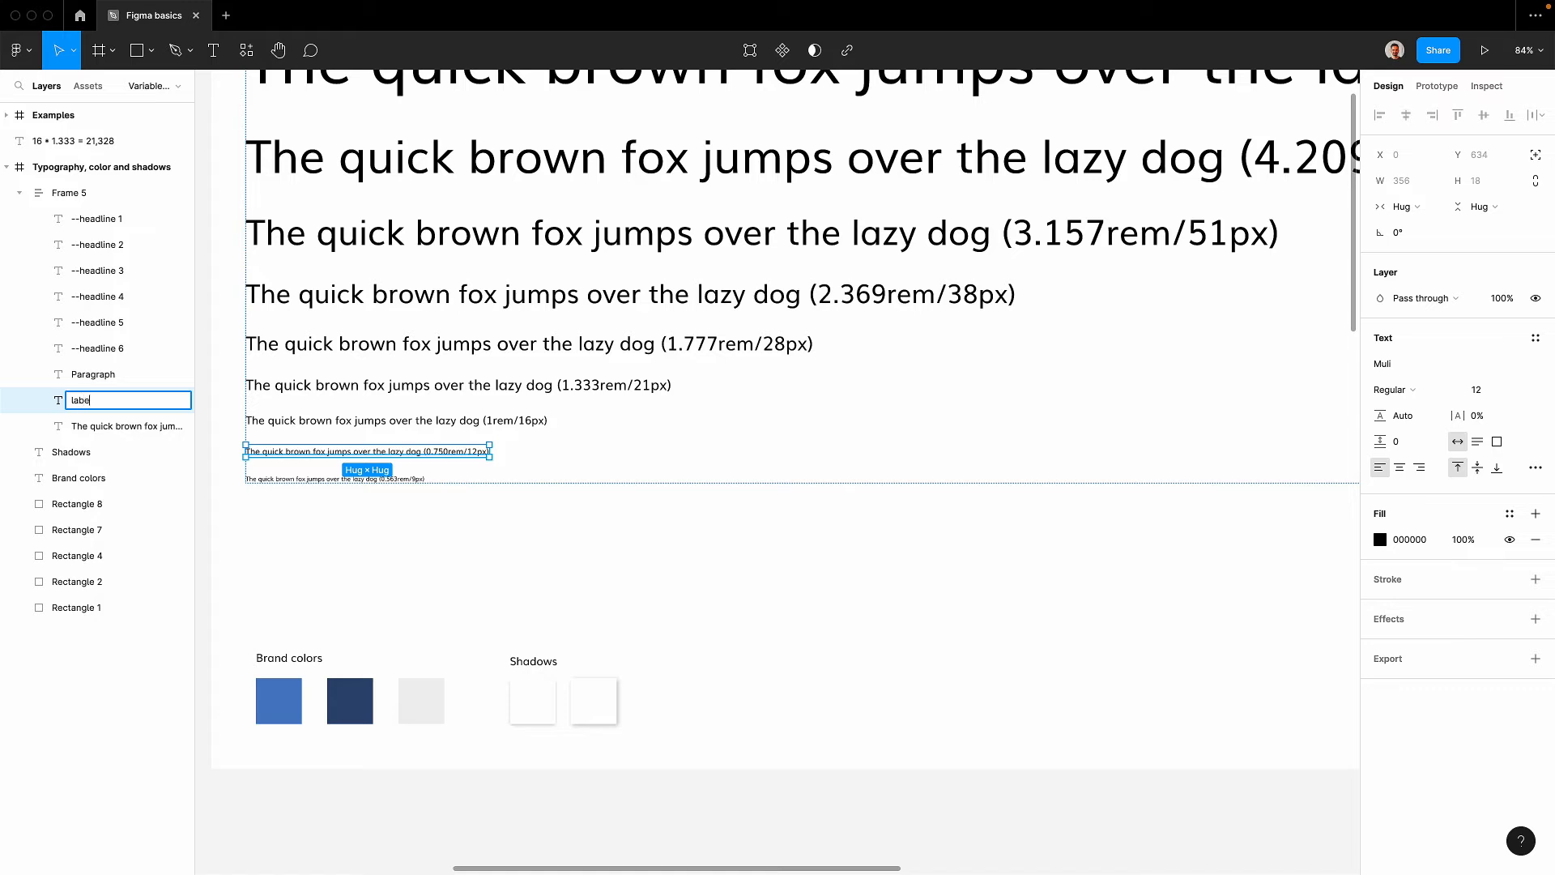
type("l")
key("Home")
type("--")
key("Return")
Add the -- prefix to the Paragraph layer's name so it reads --Paragraph.
left_click(94, 375)
double_click(93, 374)
key("Home")
type("--")
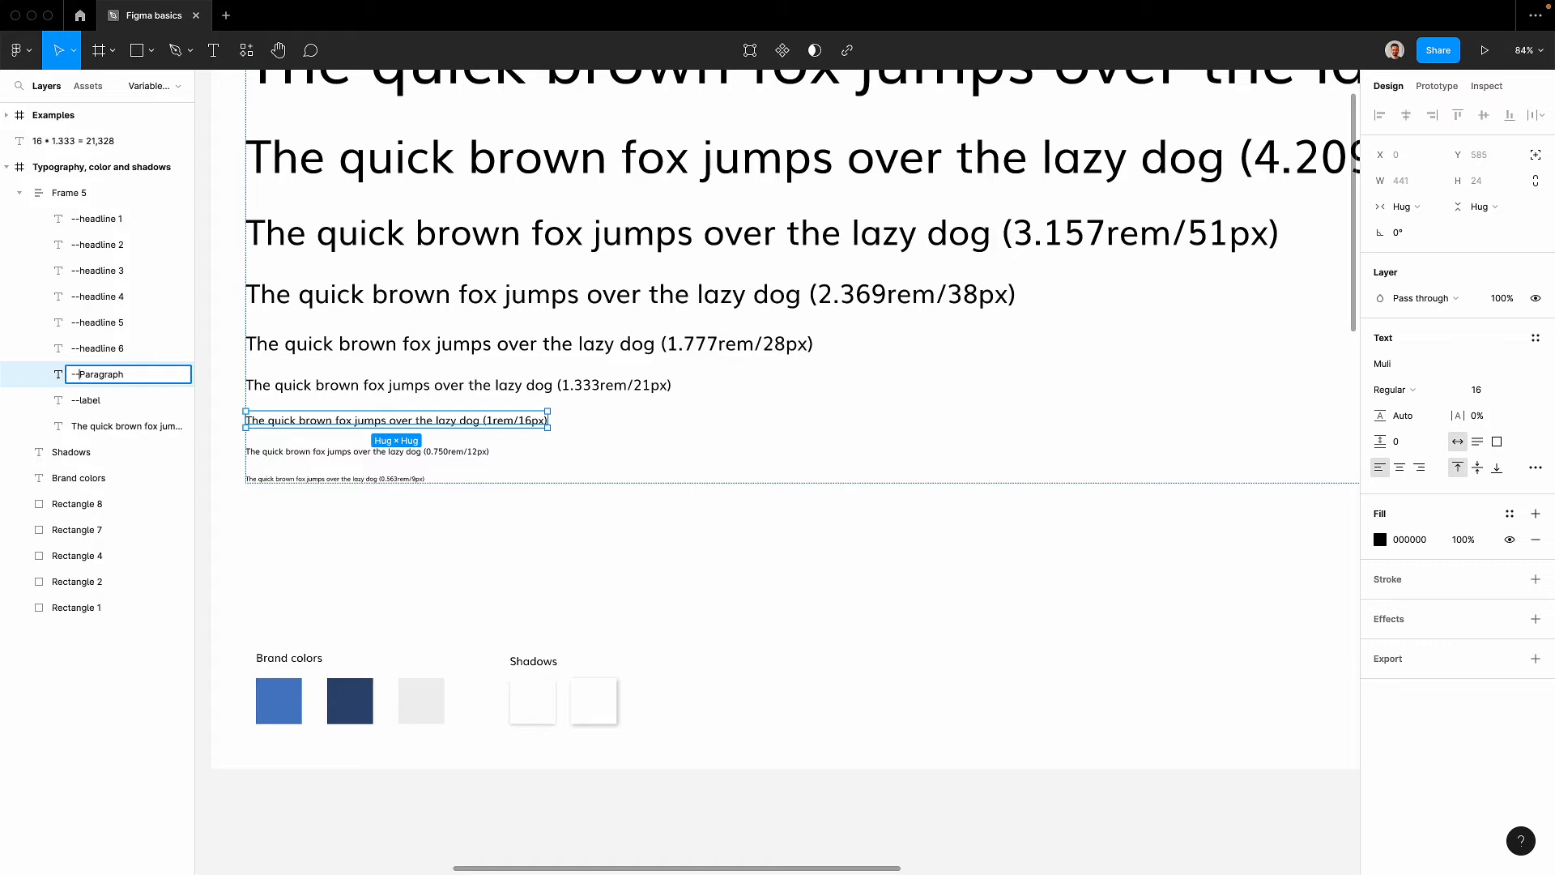
Rename the smallest text layer, the 9px line, to --breadcrumbs.
left_click(114, 426)
double_click(114, 426)
type("--breadcrumbs")
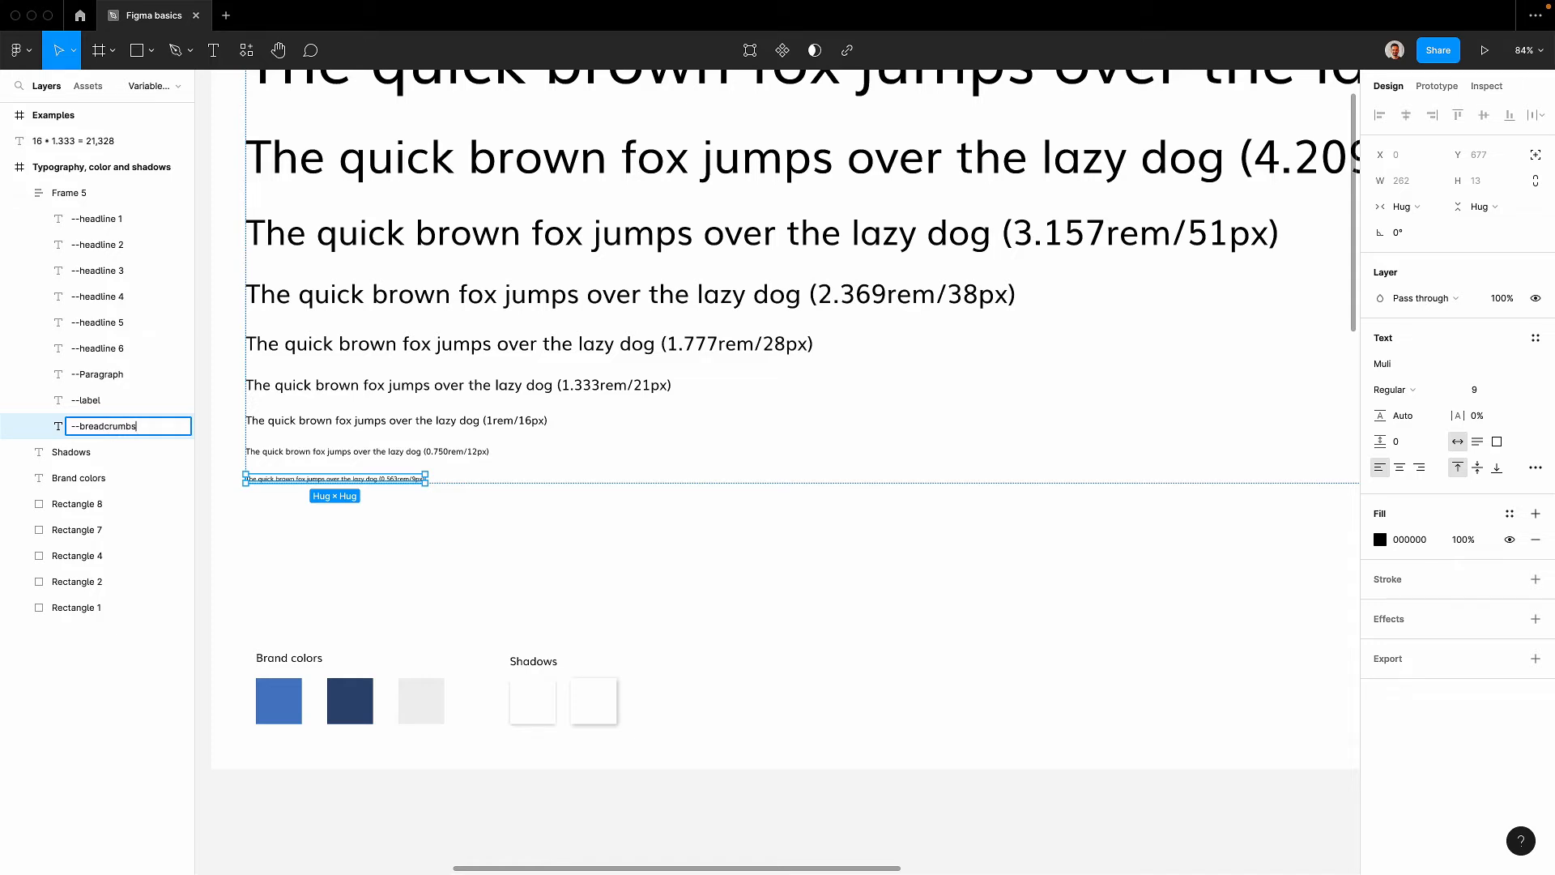
left_click(357, 559)
scroll(365, 518, "down", 3)
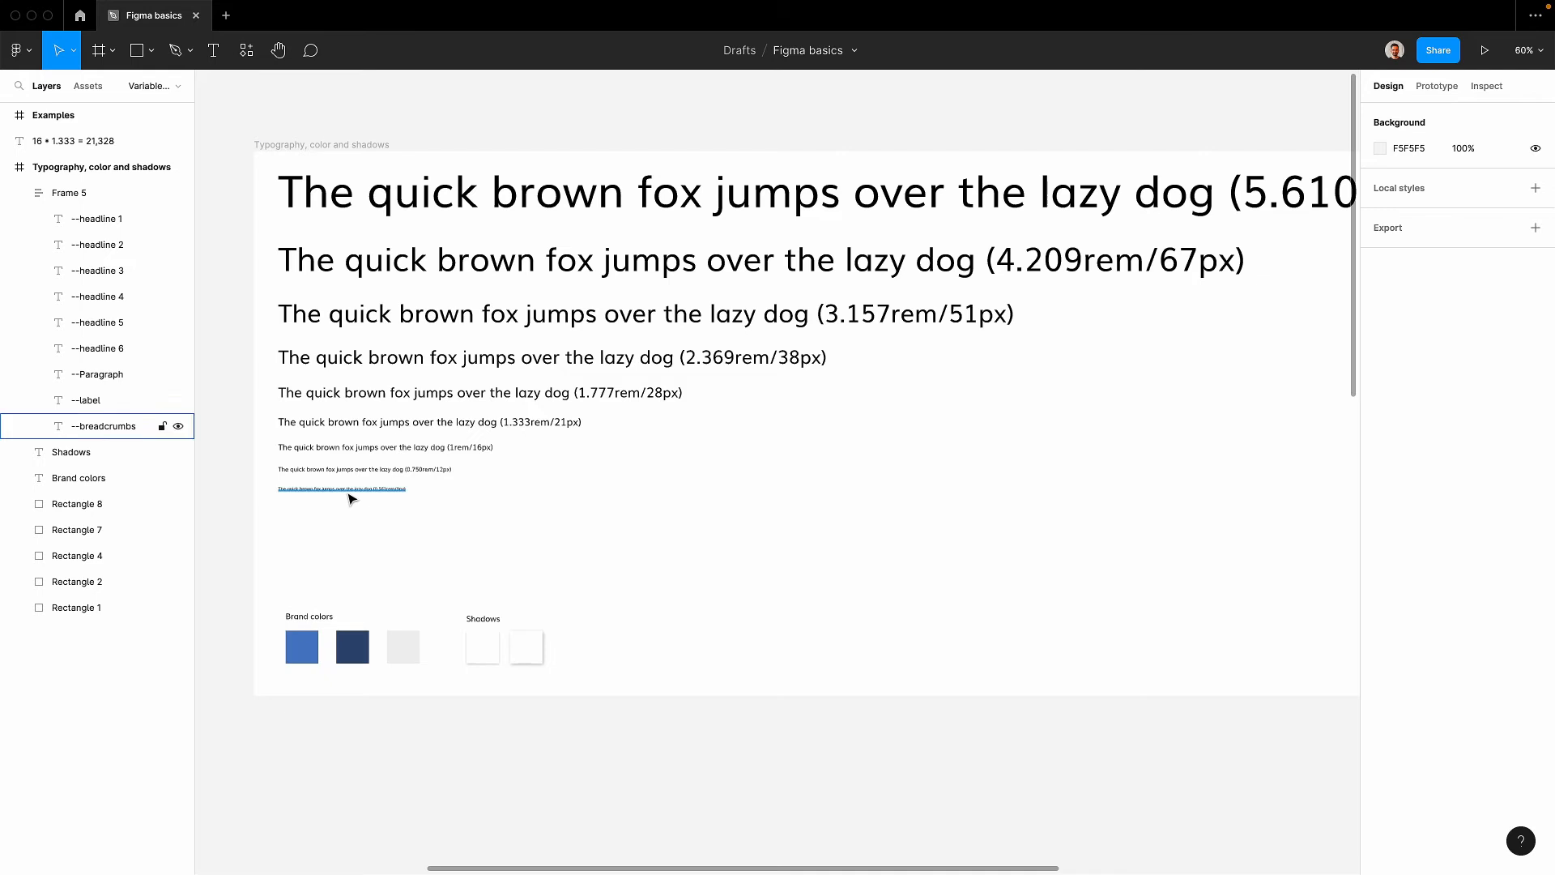
scroll(324, 364, "down", 2)
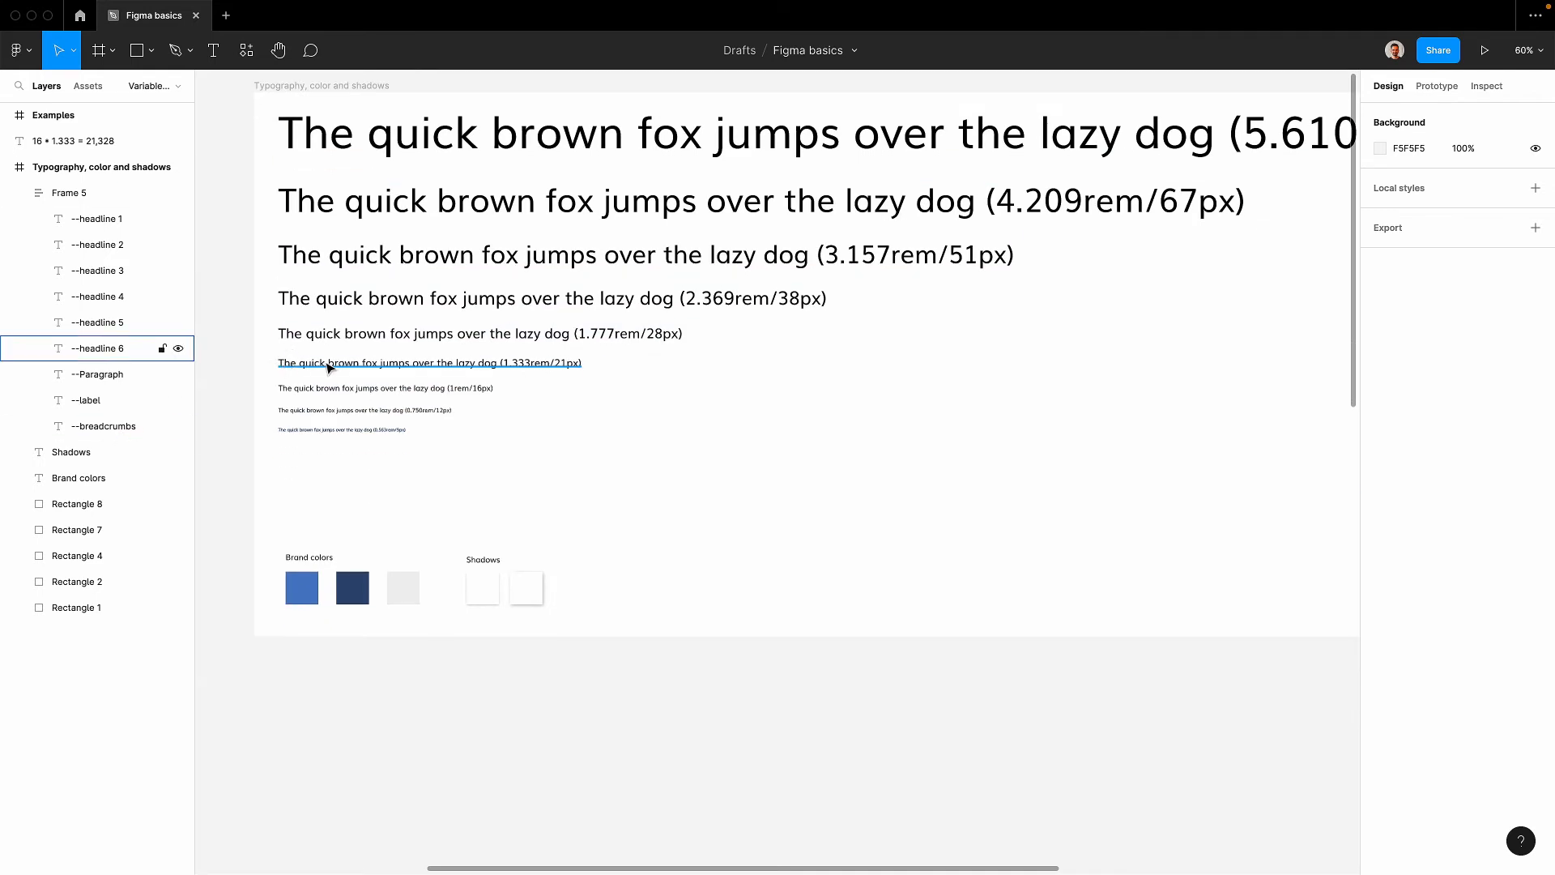
scroll(551, 438, "up", 5)
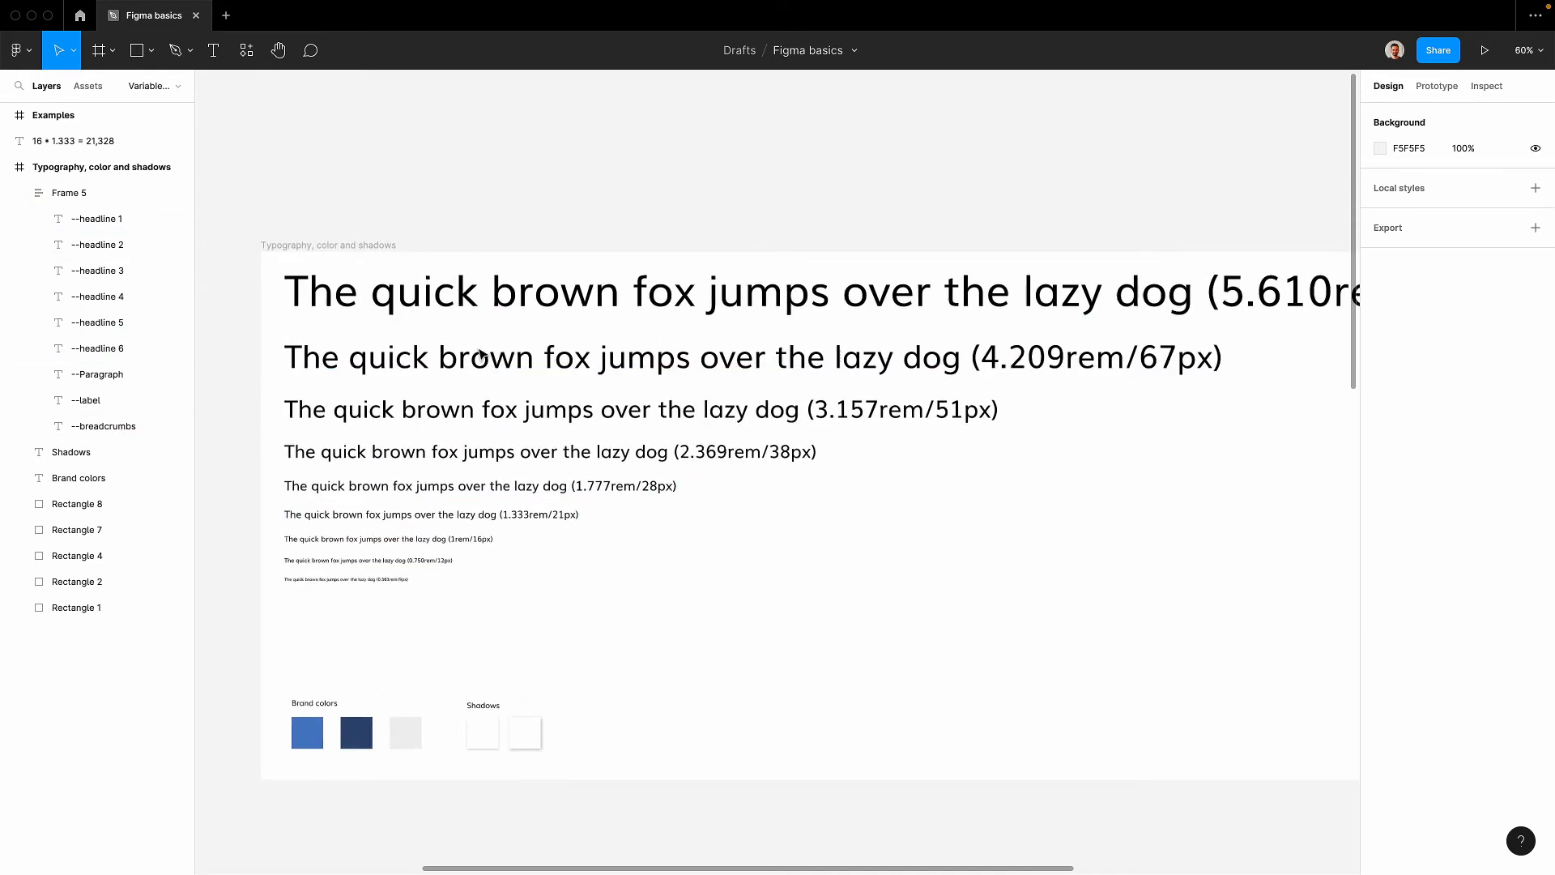
scroll(481, 355, "down", 1)
key("space")
left_click_drag(647, 234, 580, 241)
scroll(632, 260, "down", 1)
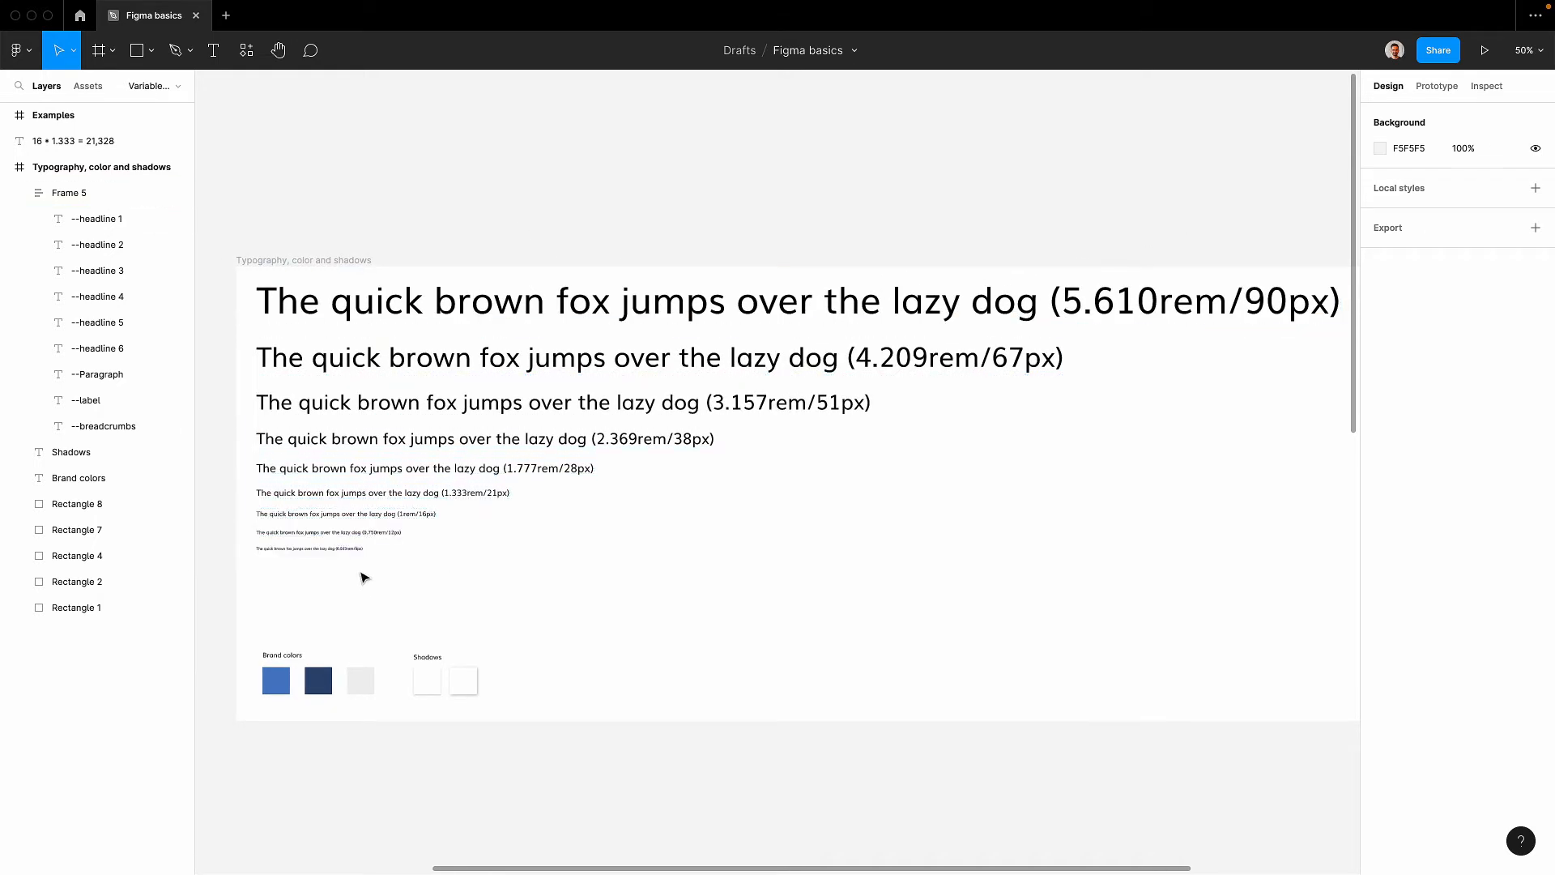
Start a new text style from the 90px --headline 1 text and name it Font/--headline 1.
scroll(364, 577, "up", 1)
scroll(383, 575, "up", 3)
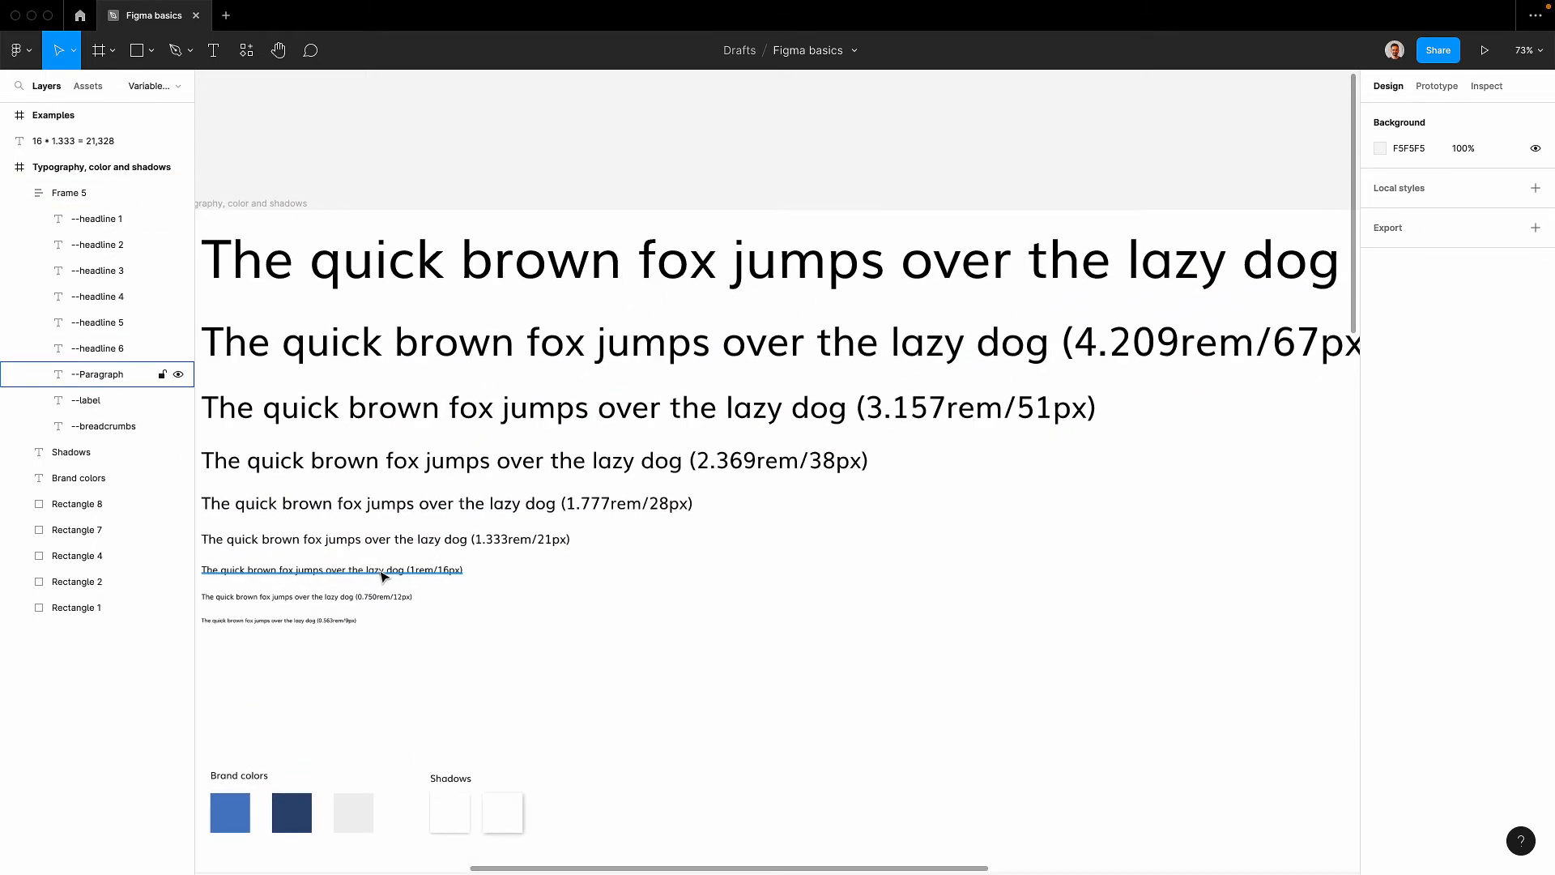
scroll(430, 333, "down", 5)
left_click(456, 299)
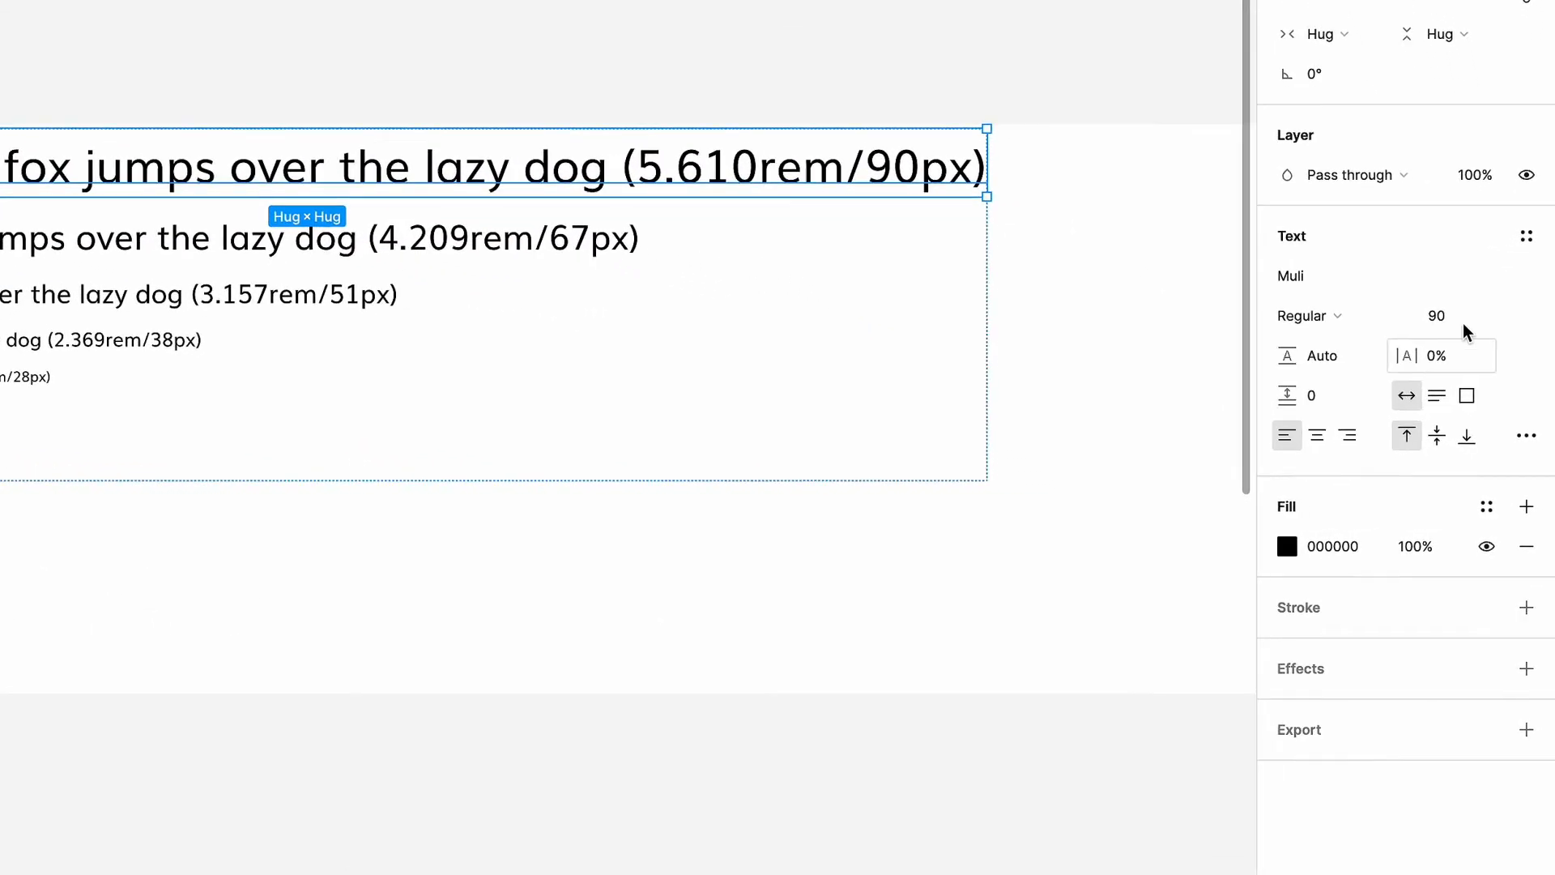
left_click(1527, 236)
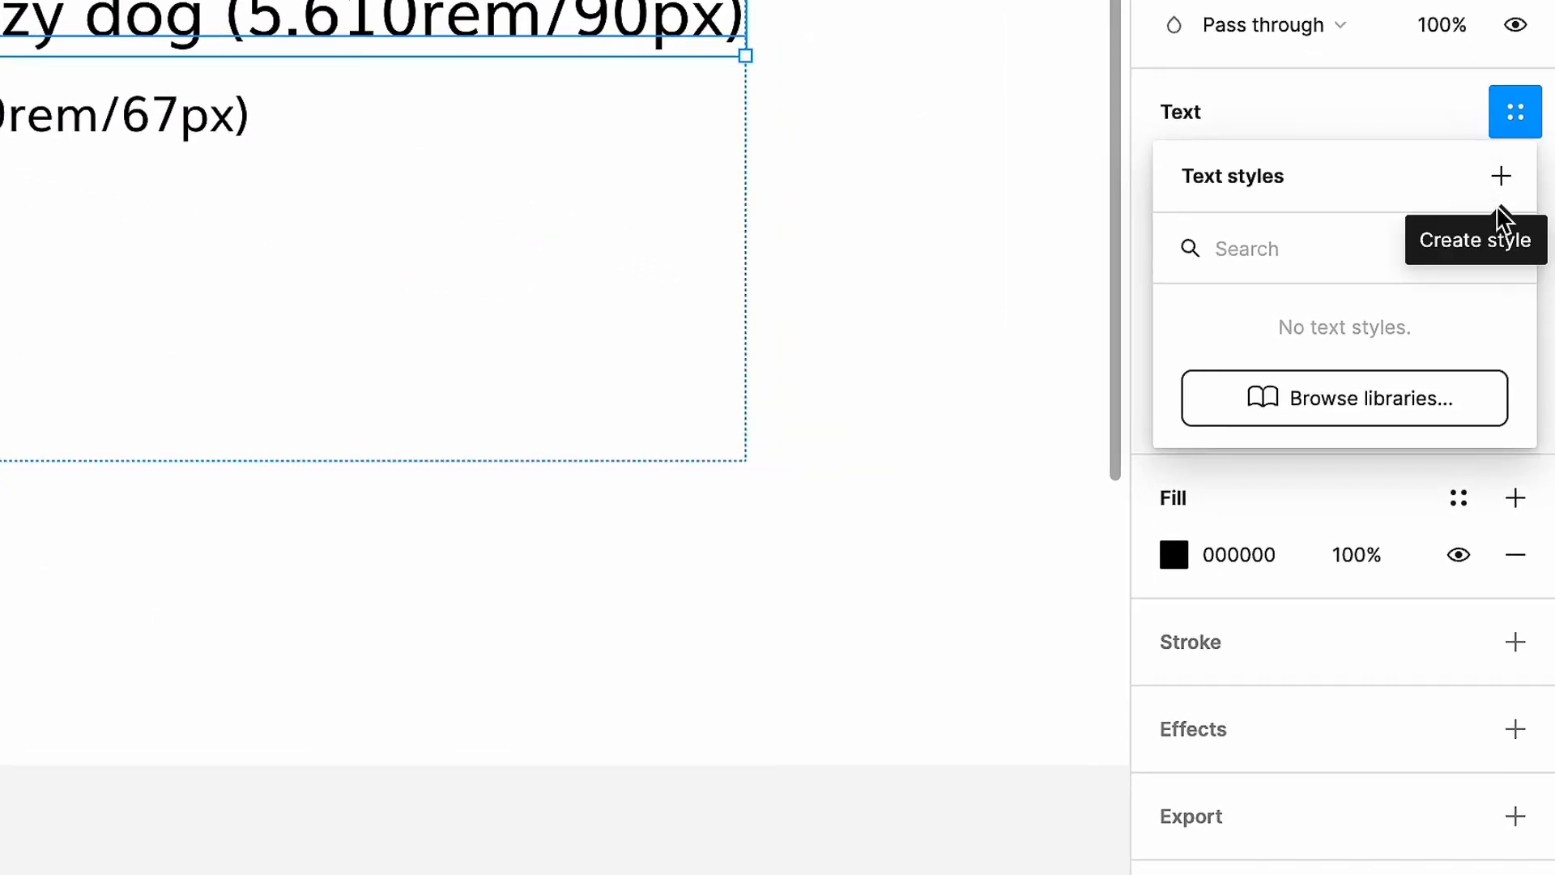
left_click(1503, 178)
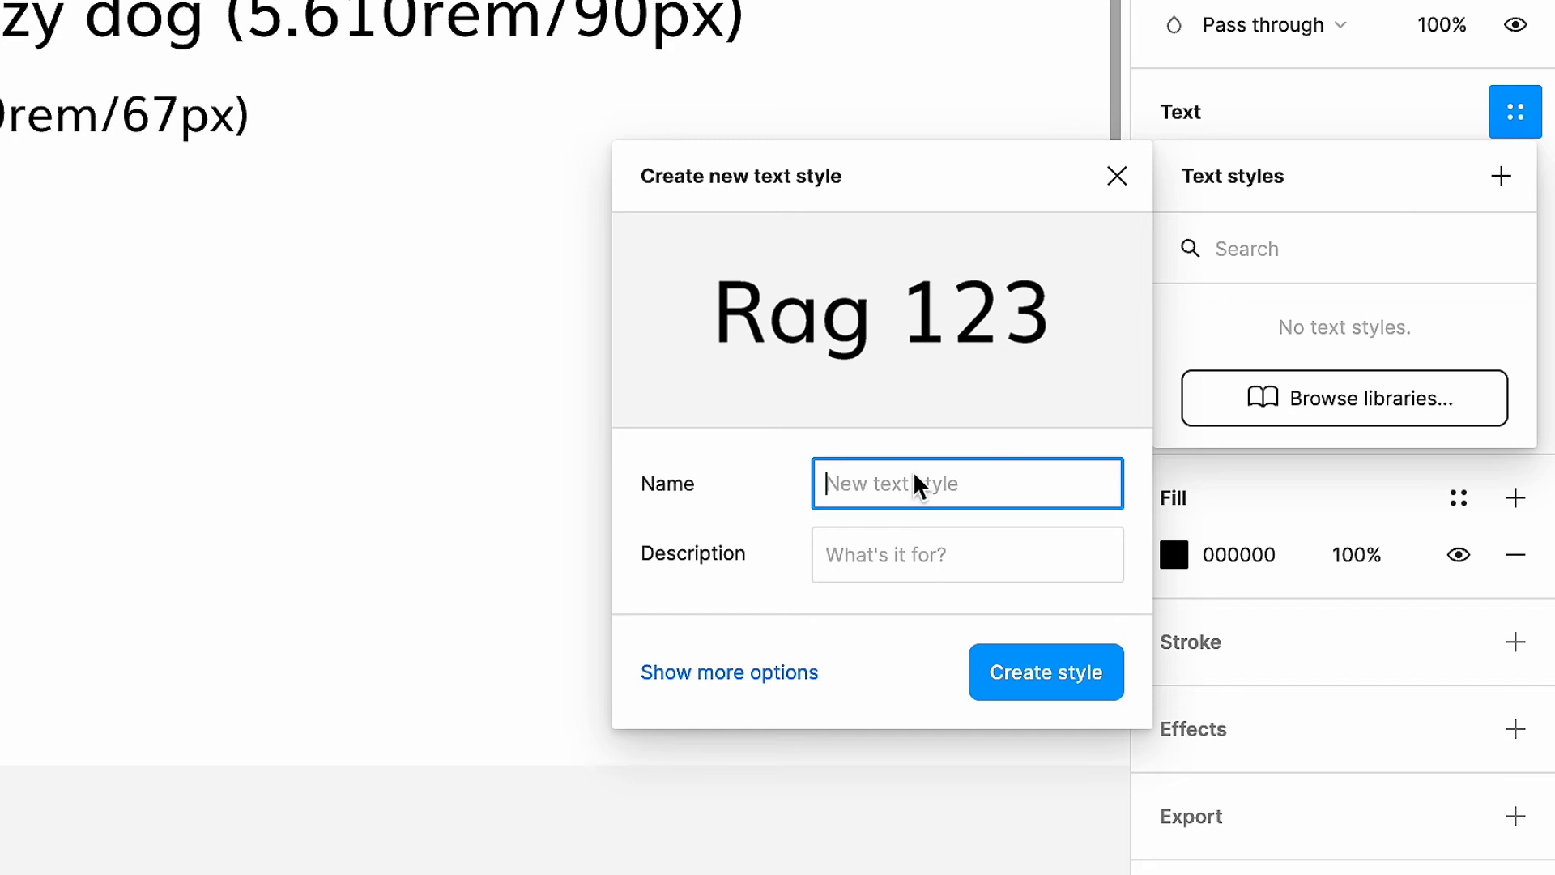
type("Font/")
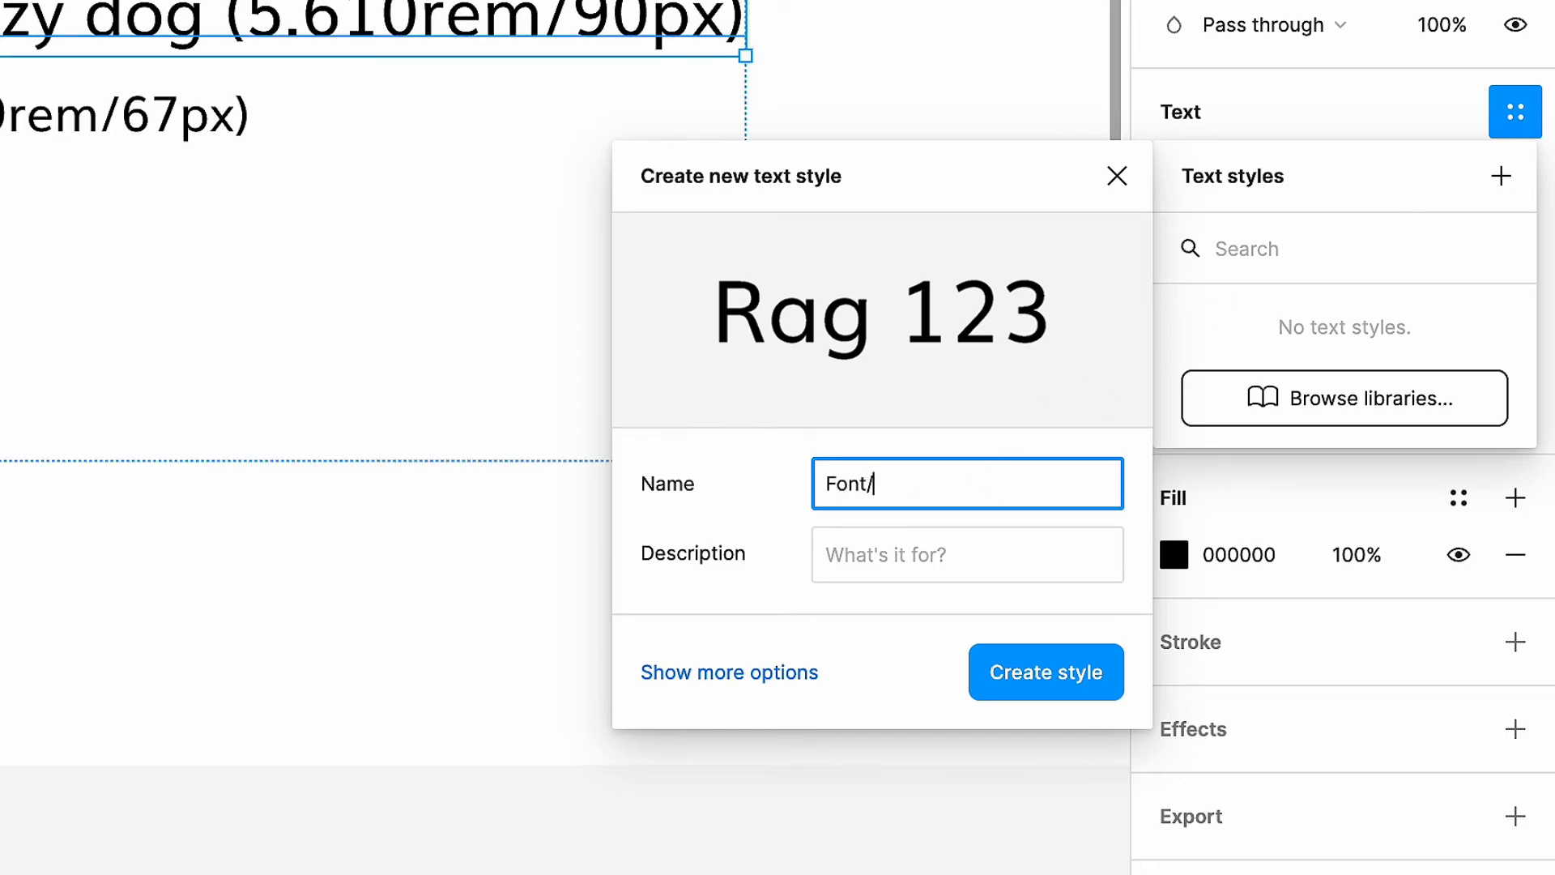
type("--head")
key("BackSpace")
key("BackSpace")
type("eadline")
Give the new text style the description "This is H1 html tag" and create it.
left_click(926, 559)
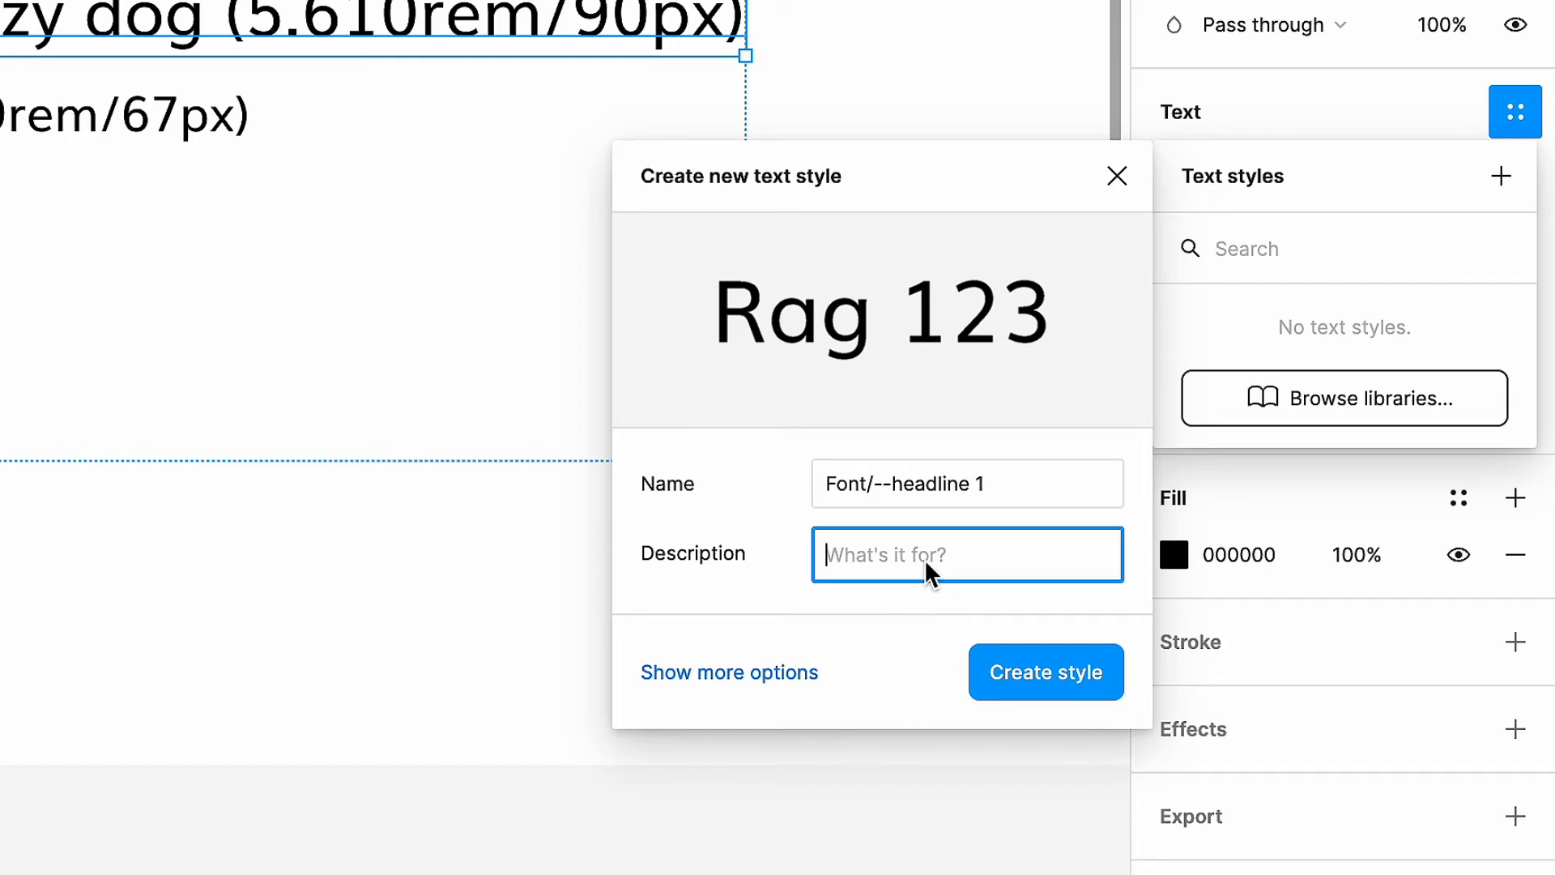
type("This is H1 html tag")
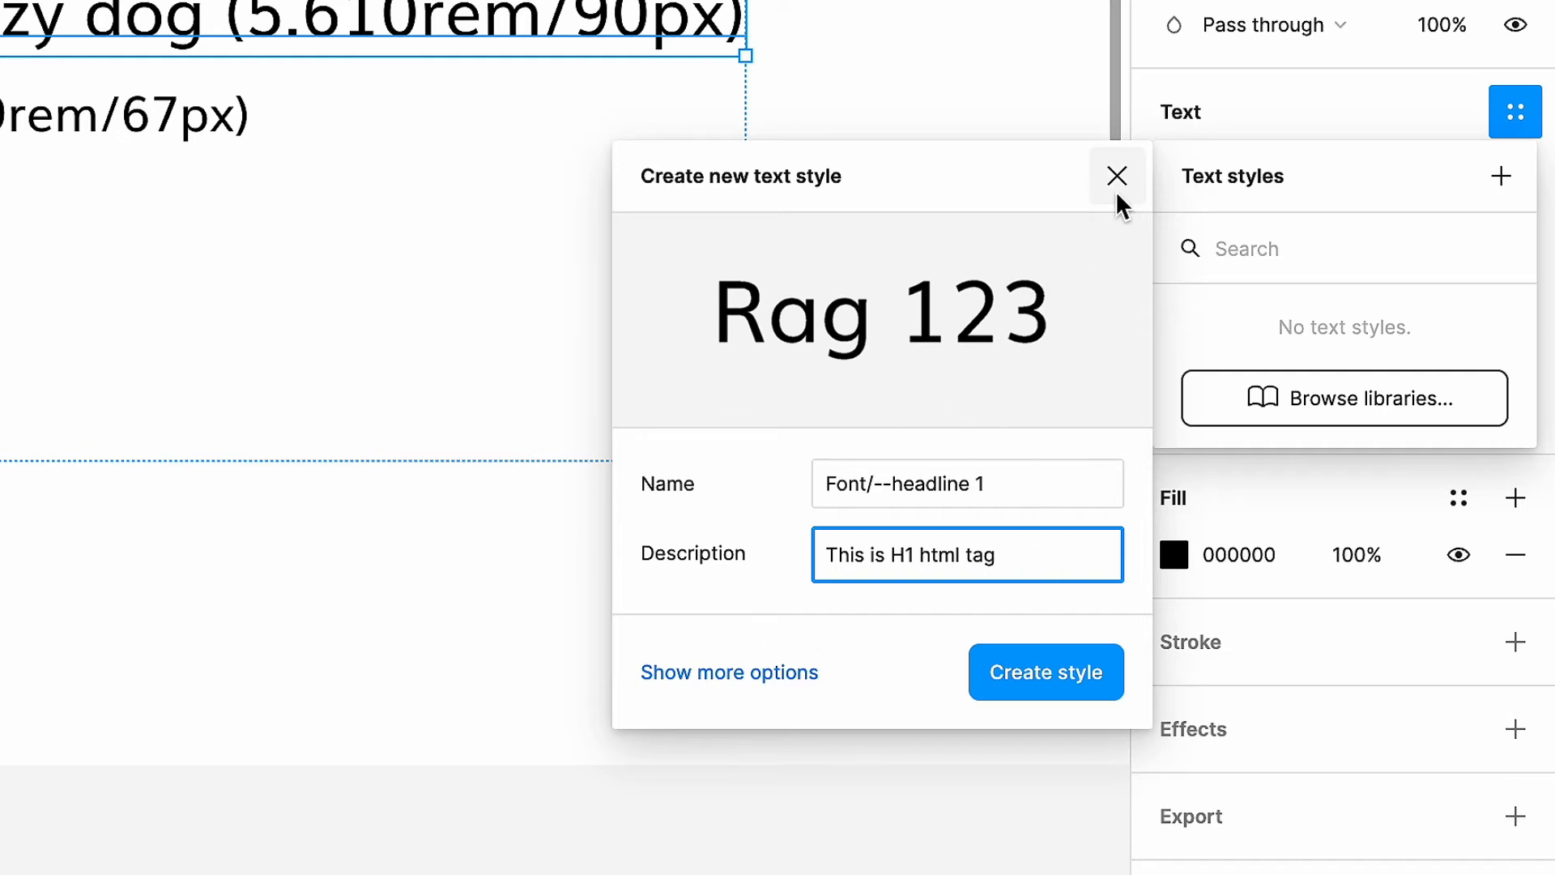
left_click(1031, 670)
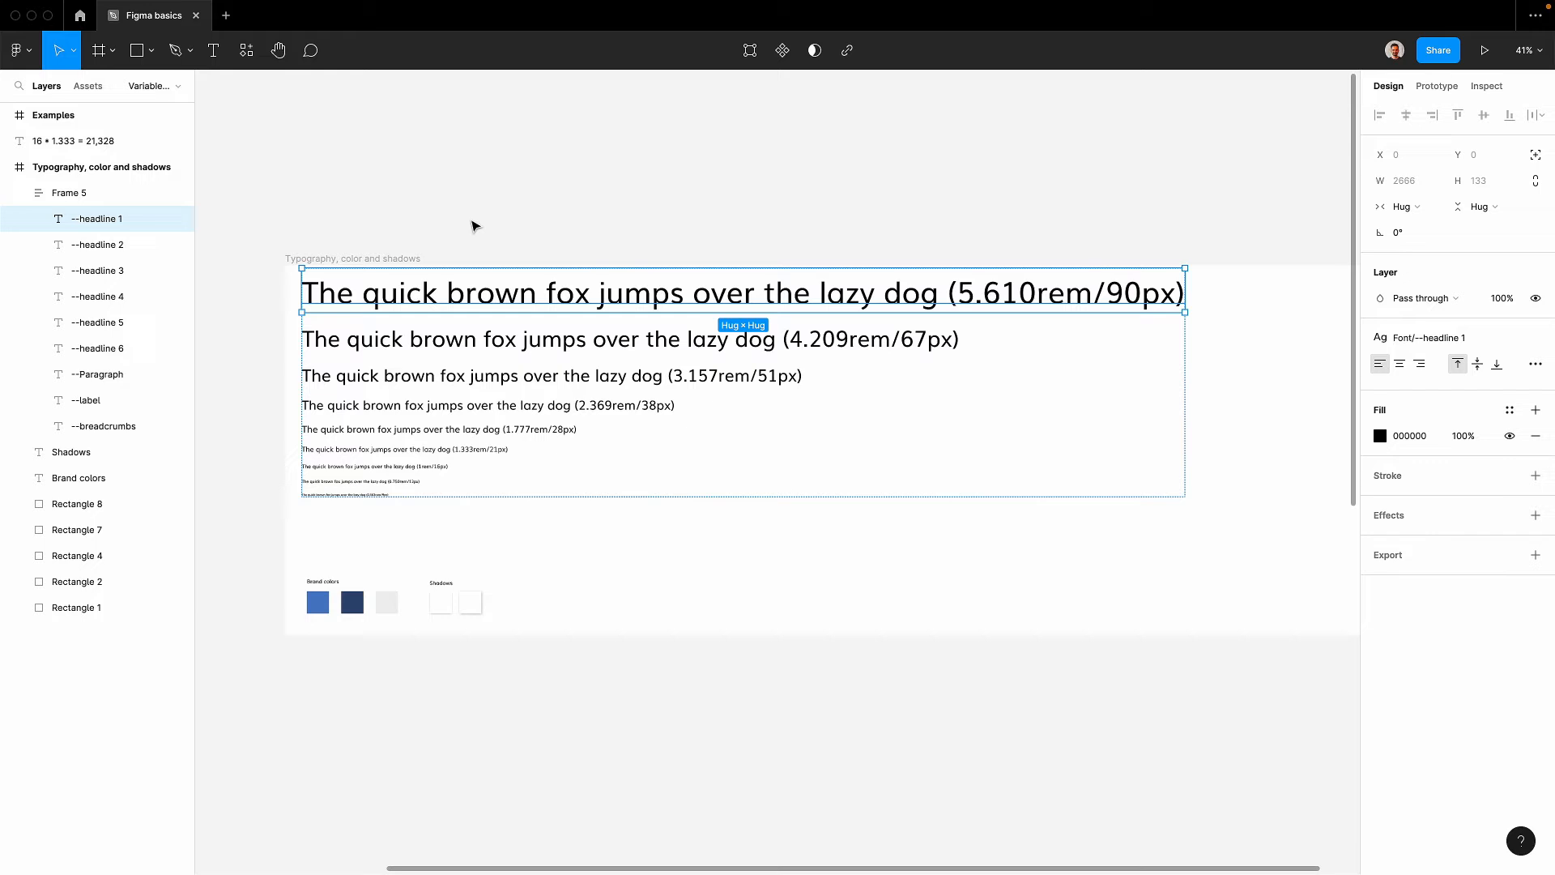
left_click(473, 222)
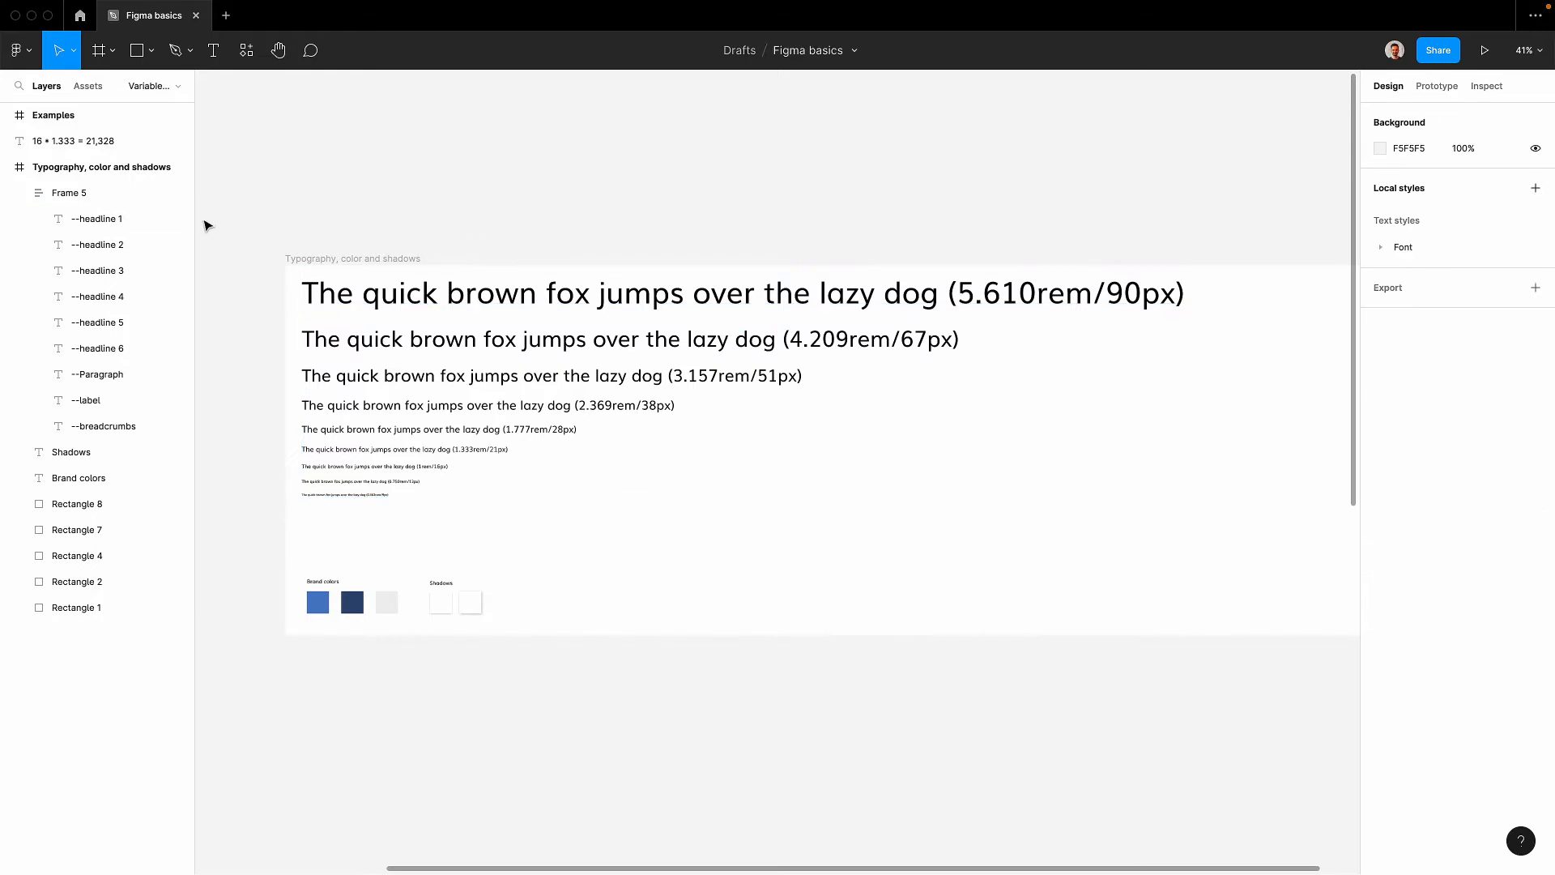
Generate text styles for the layers --headline 2 through --breadcrumbs with the Text Styles Generator plugin.
left_click(96, 244)
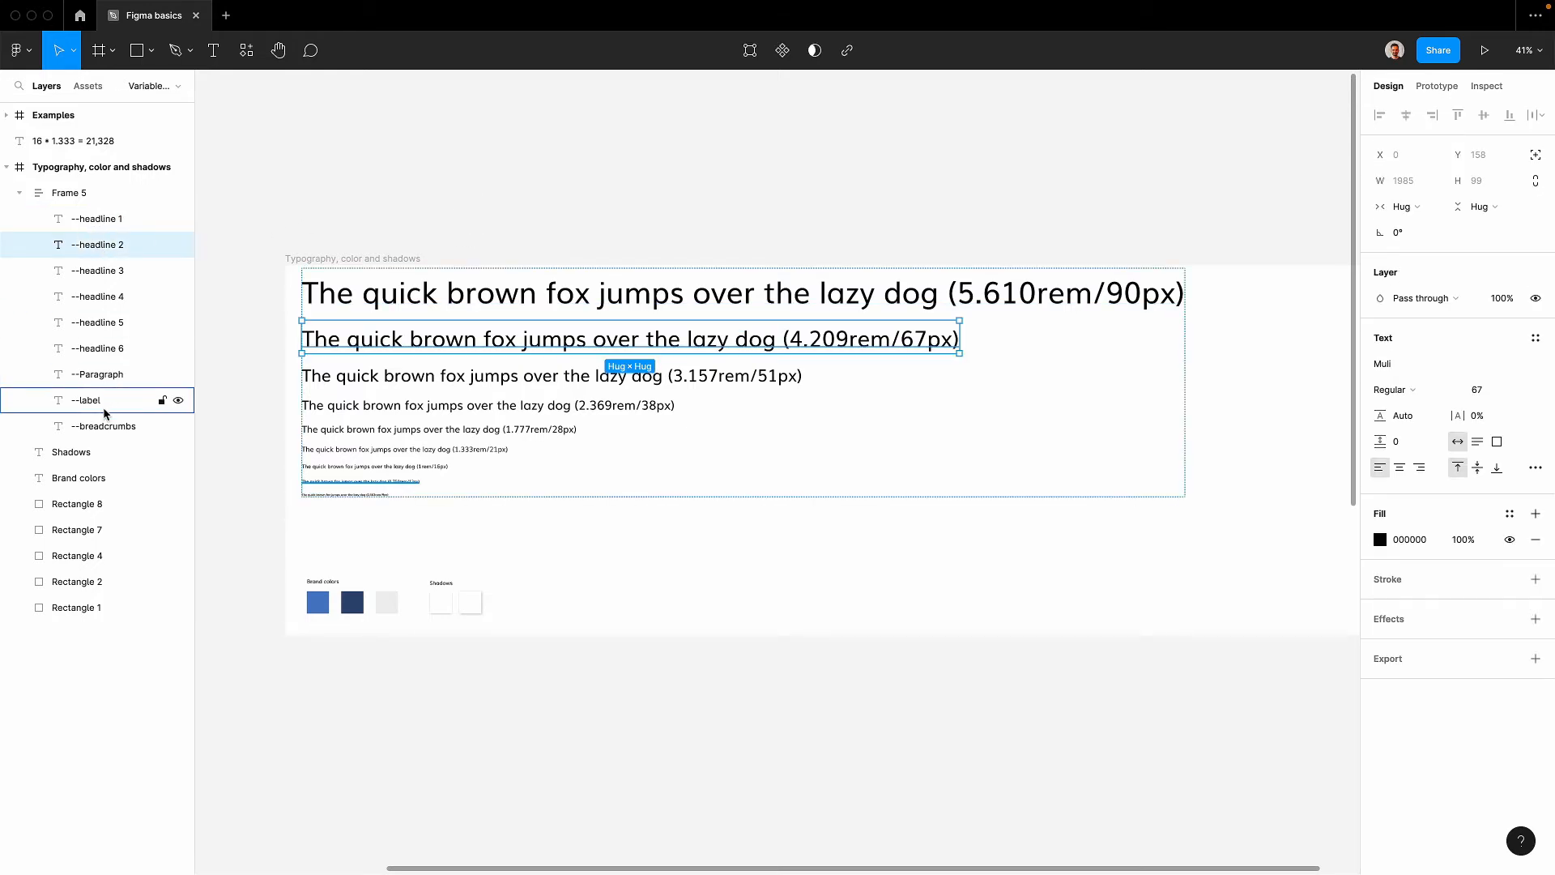
left_click(98, 427, "shift")
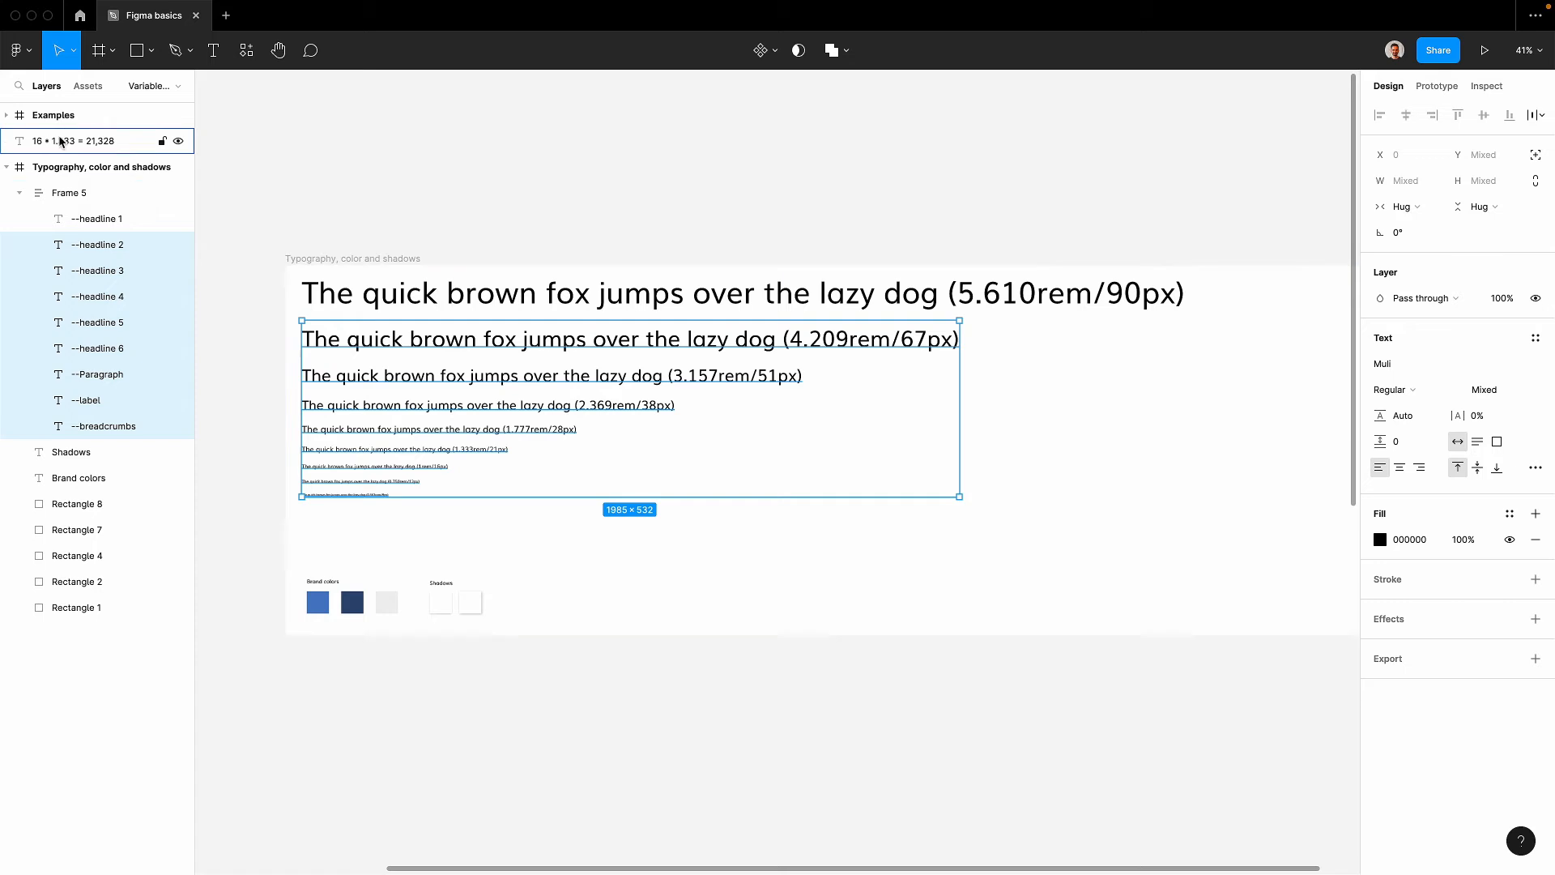
left_click(246, 50)
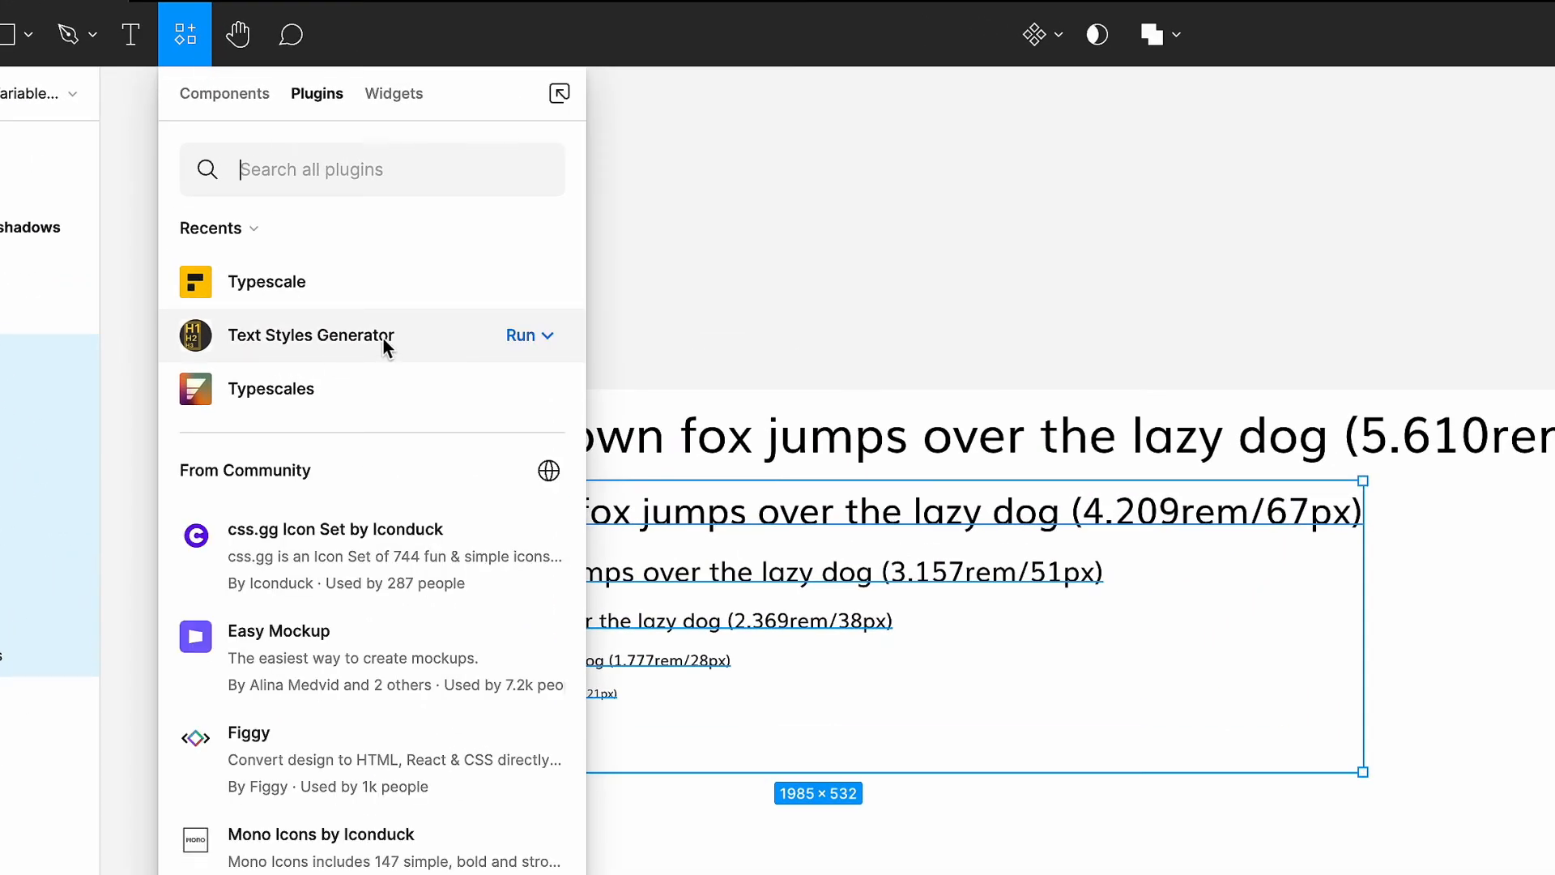
left_click(520, 337)
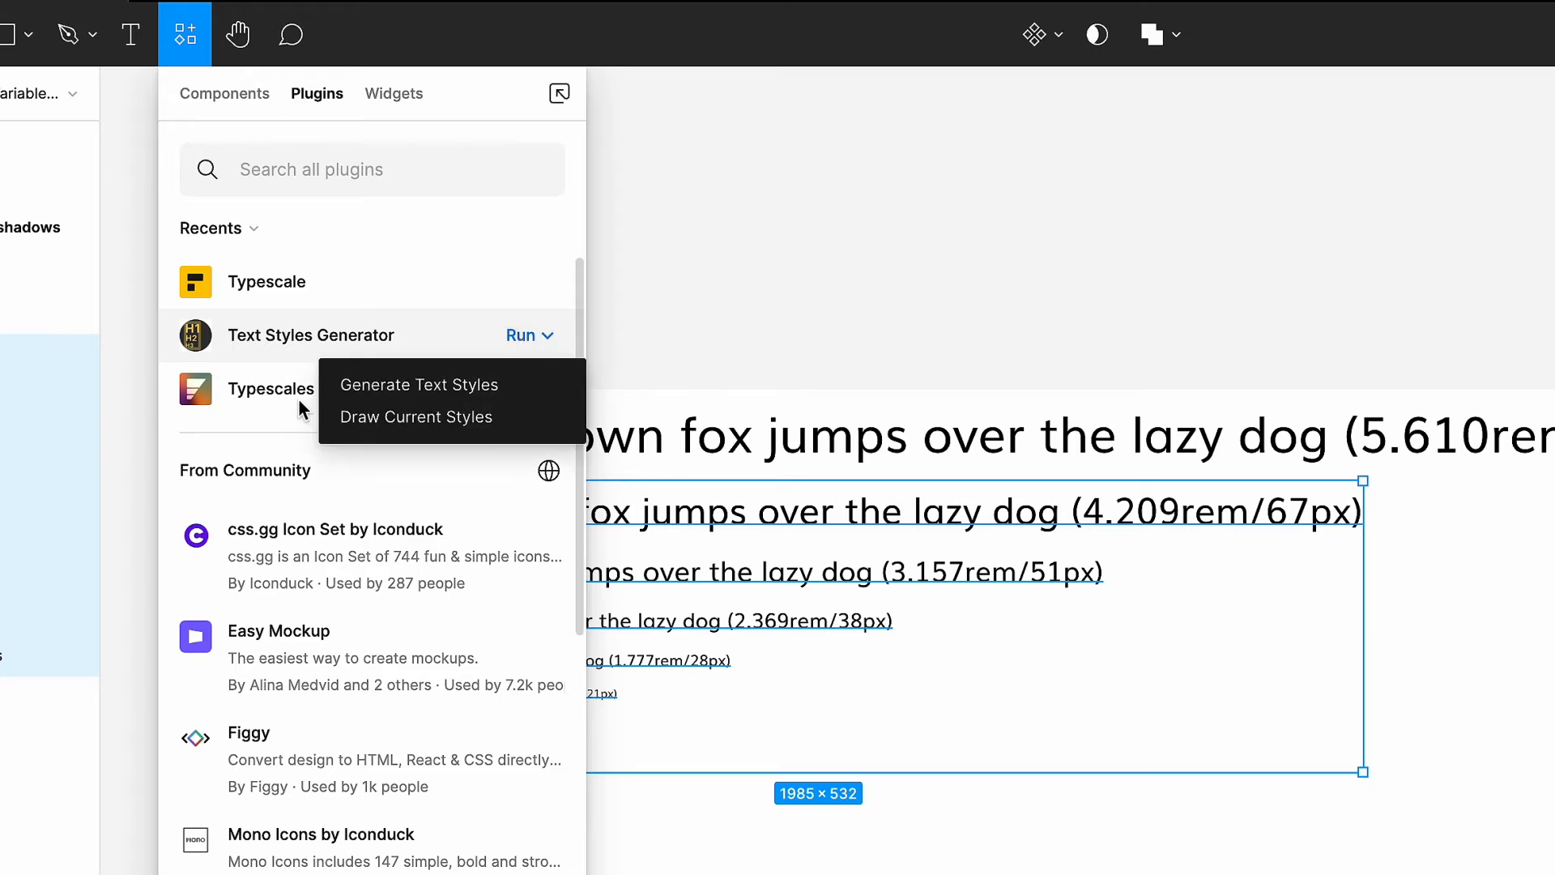
left_click(426, 392)
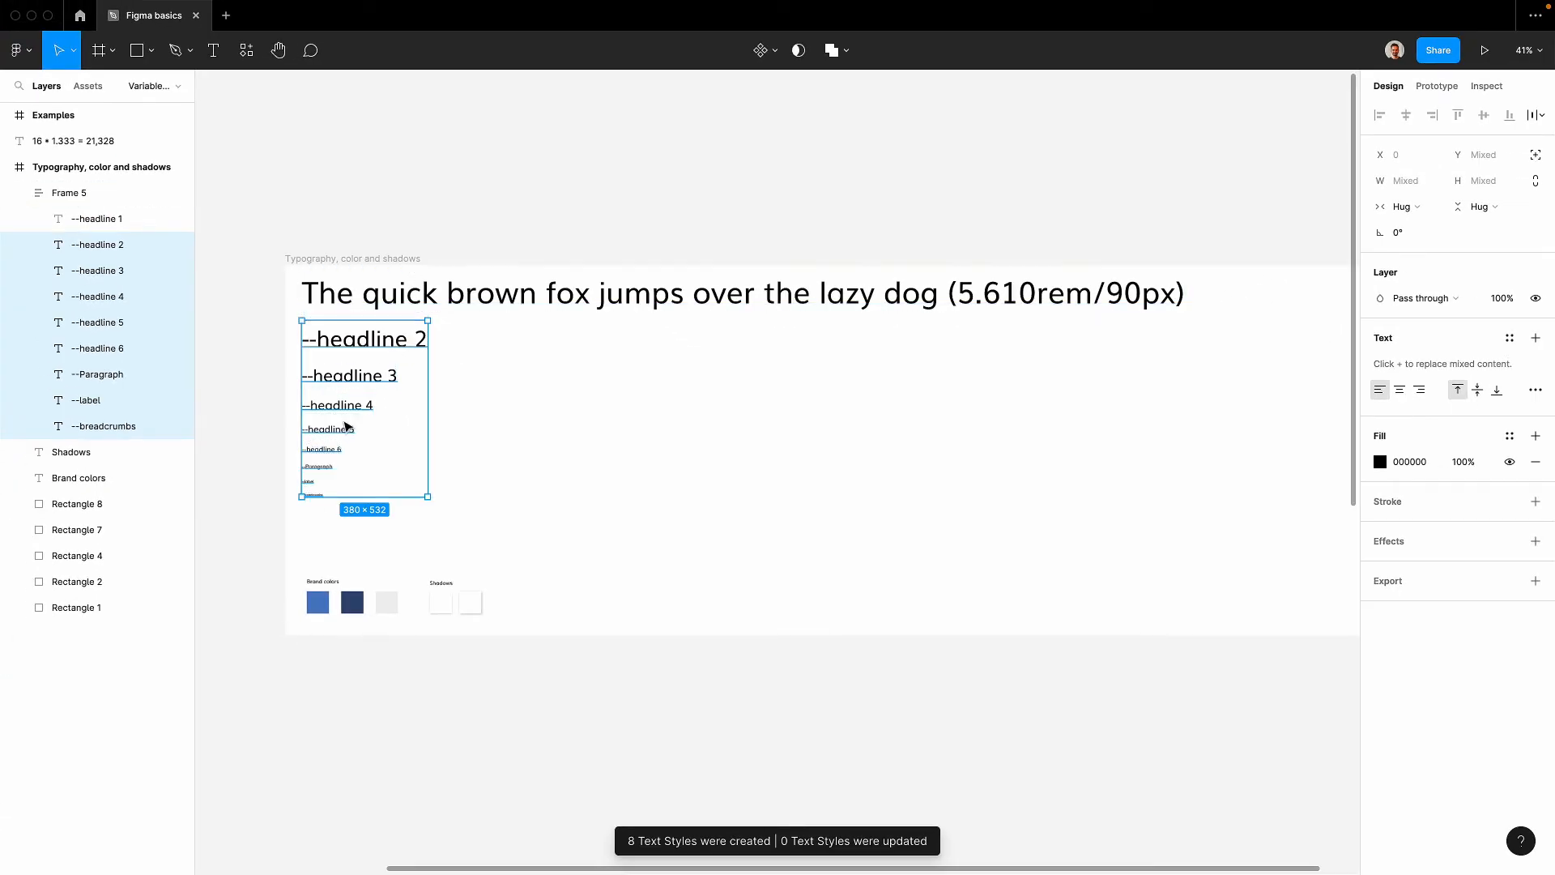
scroll(342, 342, "up", 5)
scroll(340, 342, "down", 3)
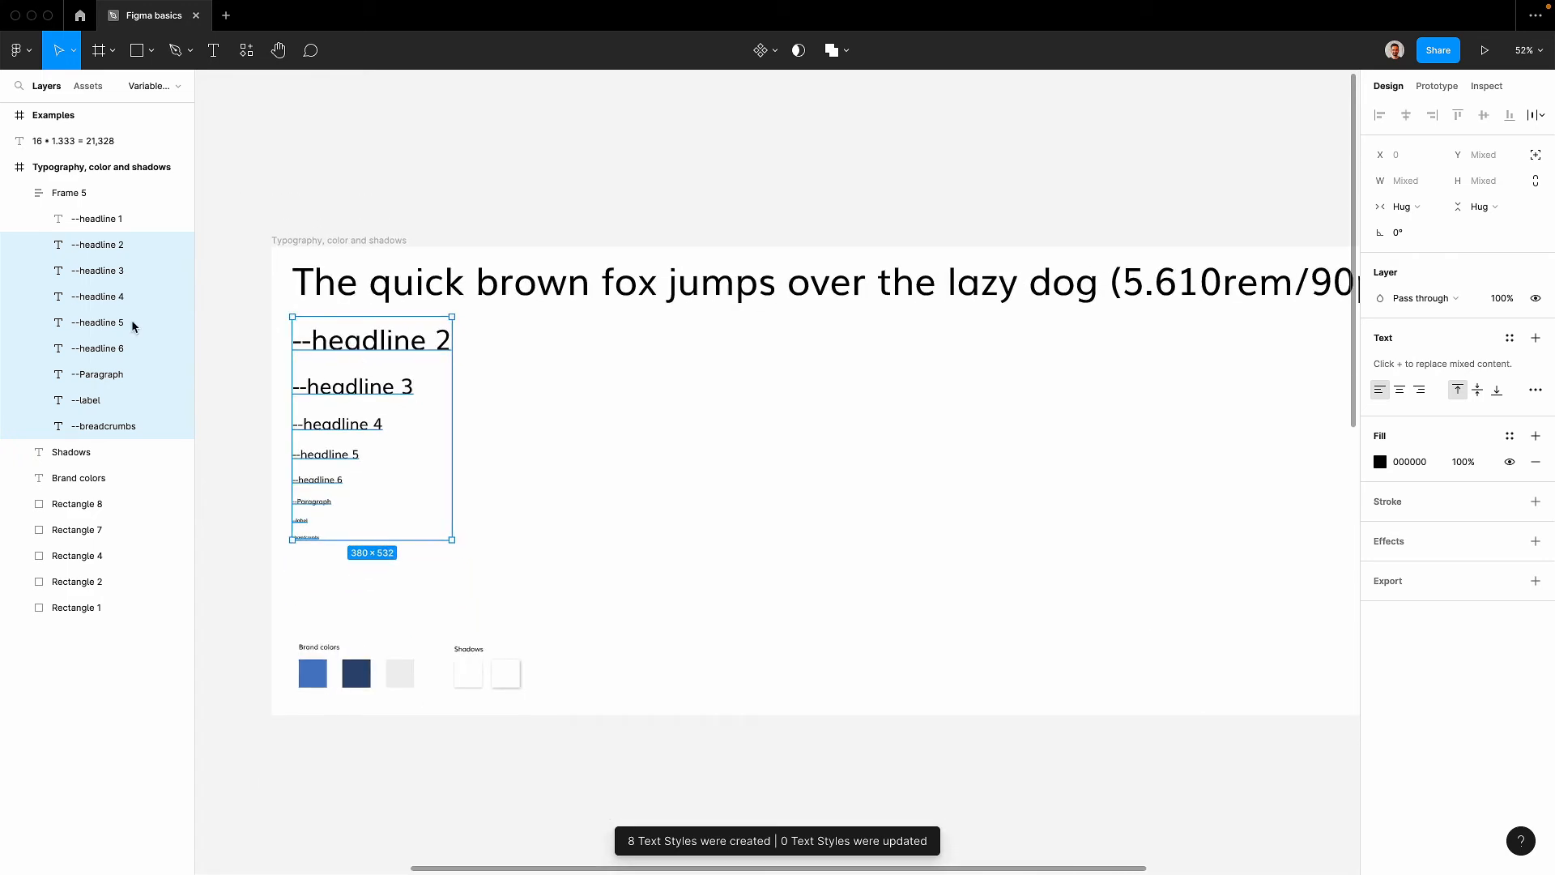
Move all the ungrouped text styles, --Paragraph through --breadcrumbs, into the Font group with --headline 1.
left_click(438, 565)
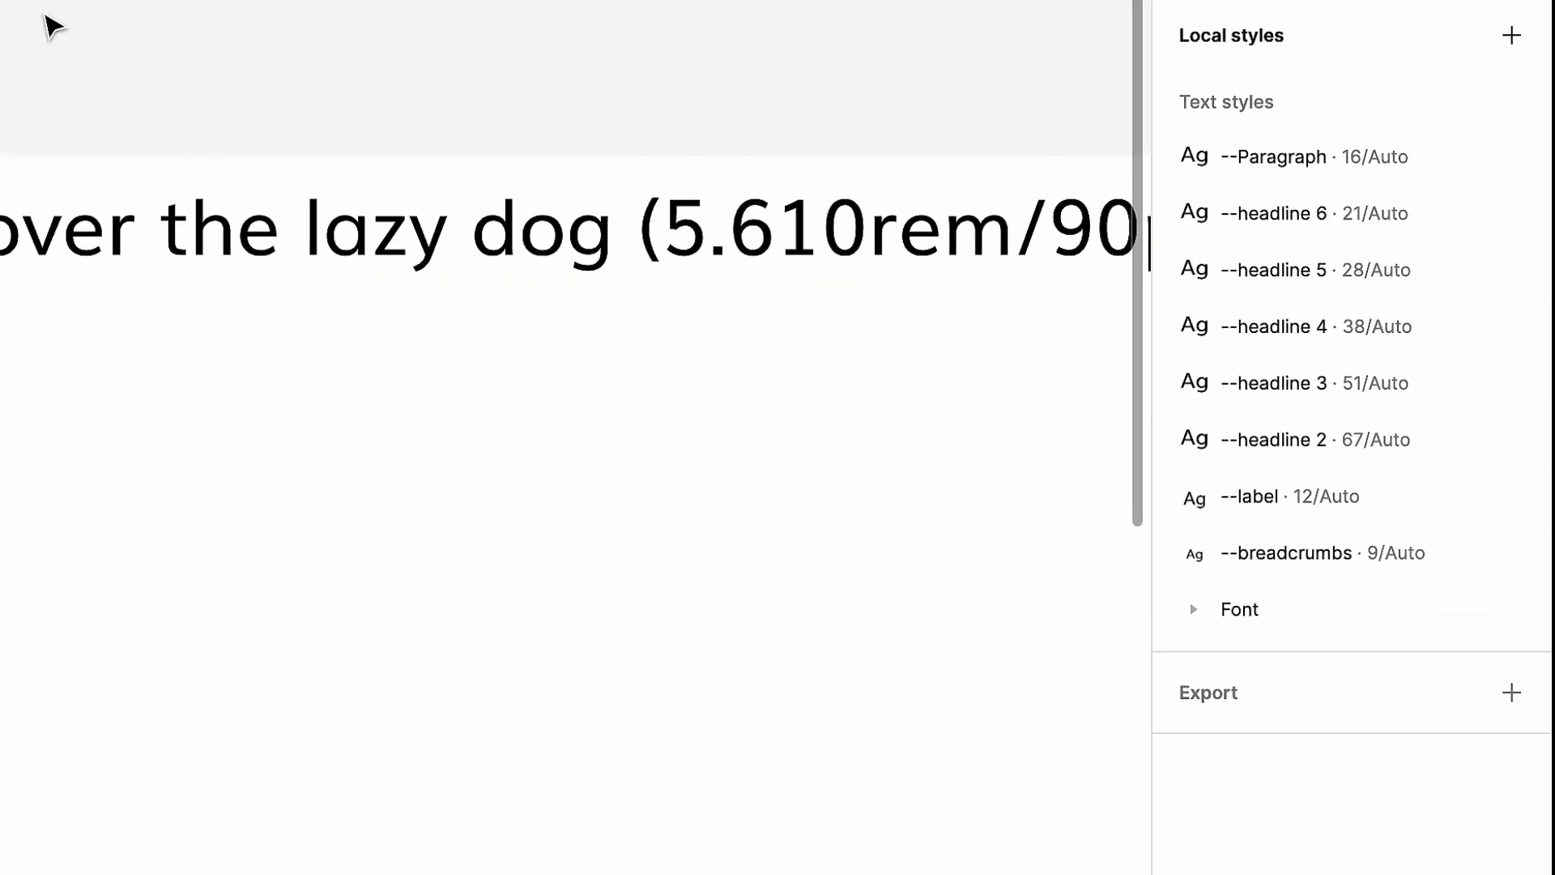
left_click(1287, 161)
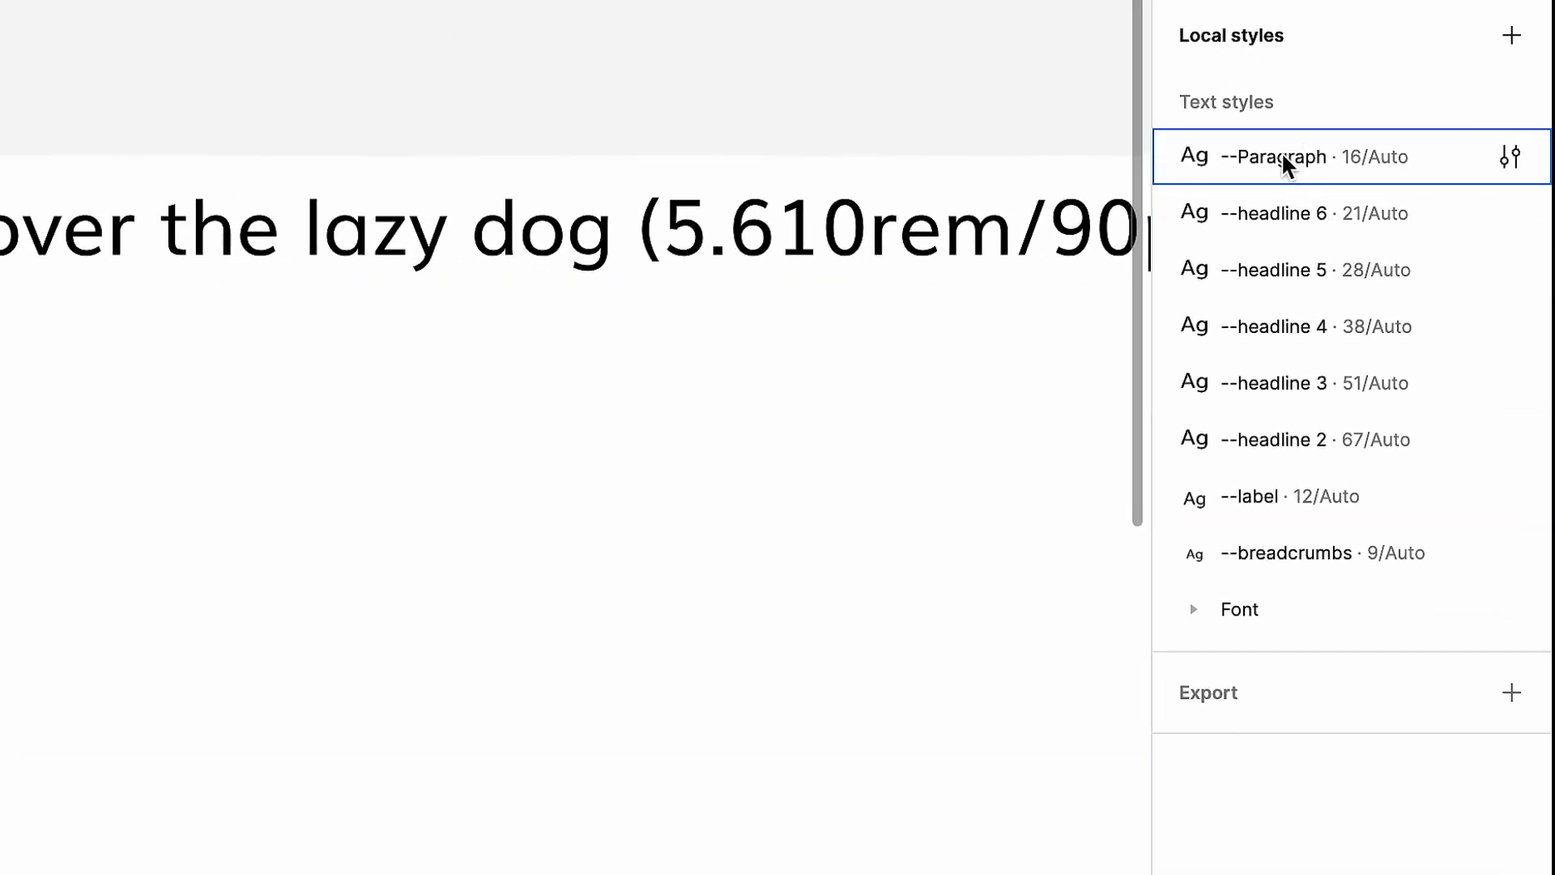
left_click(1305, 555, "shift")
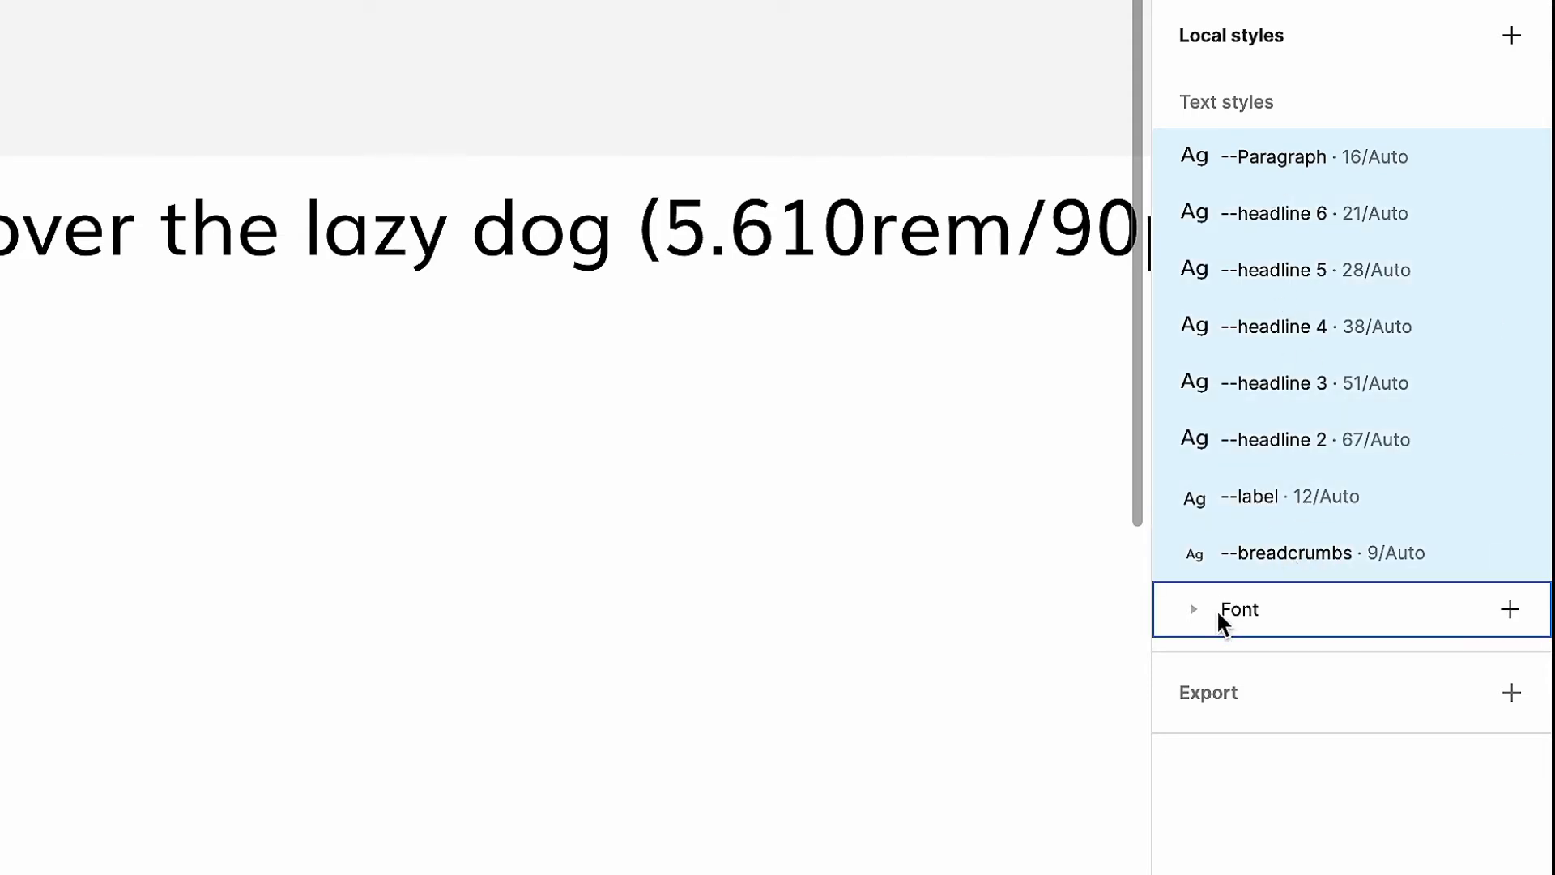
left_click(1194, 611)
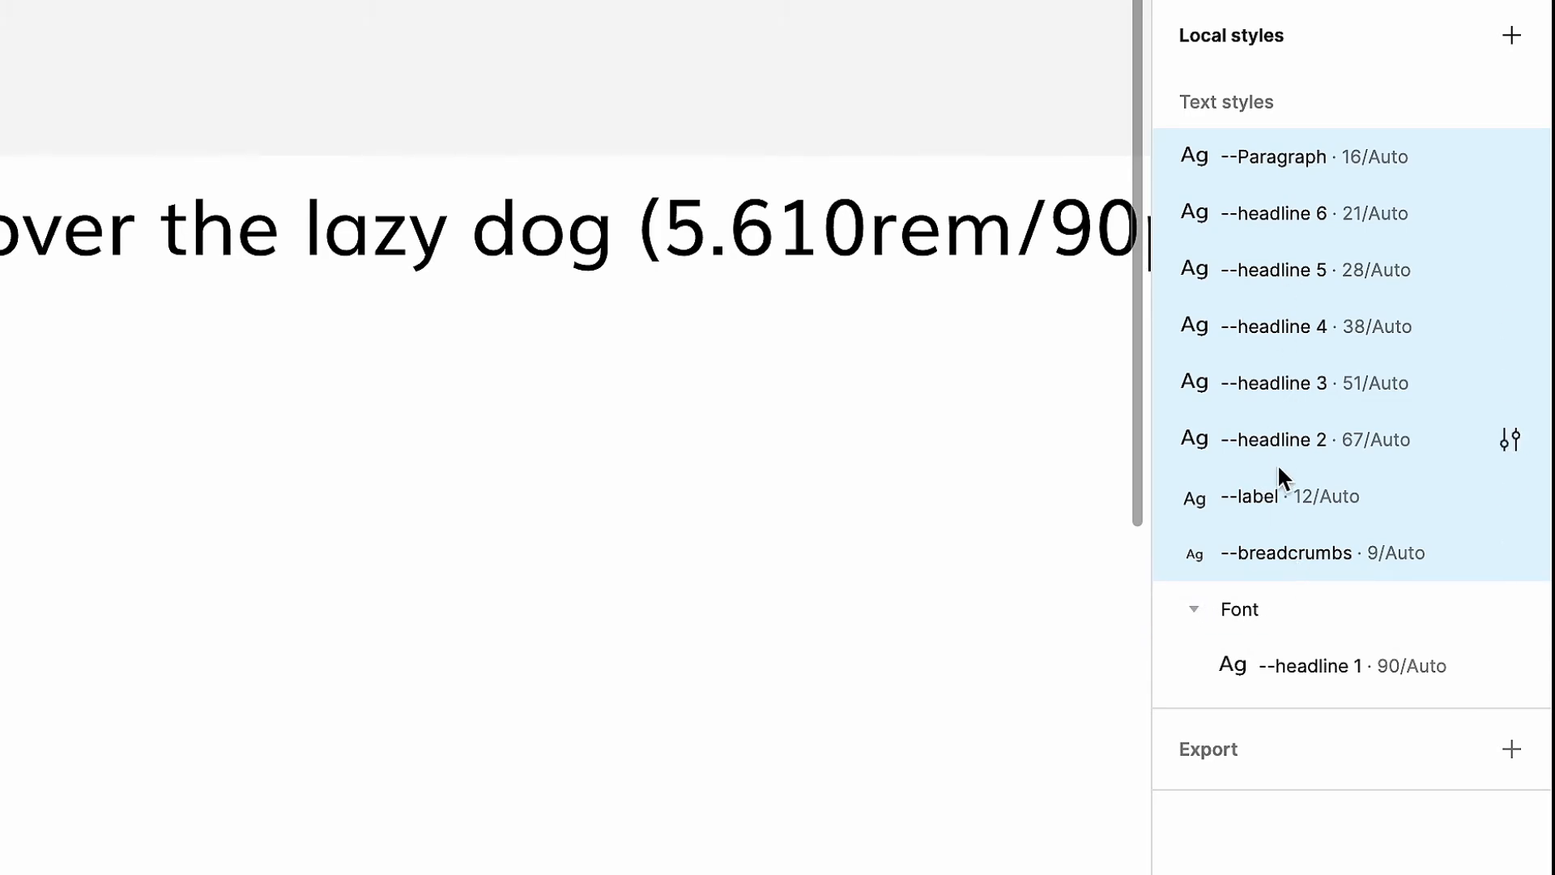
left_click_drag(1261, 489, 1334, 679)
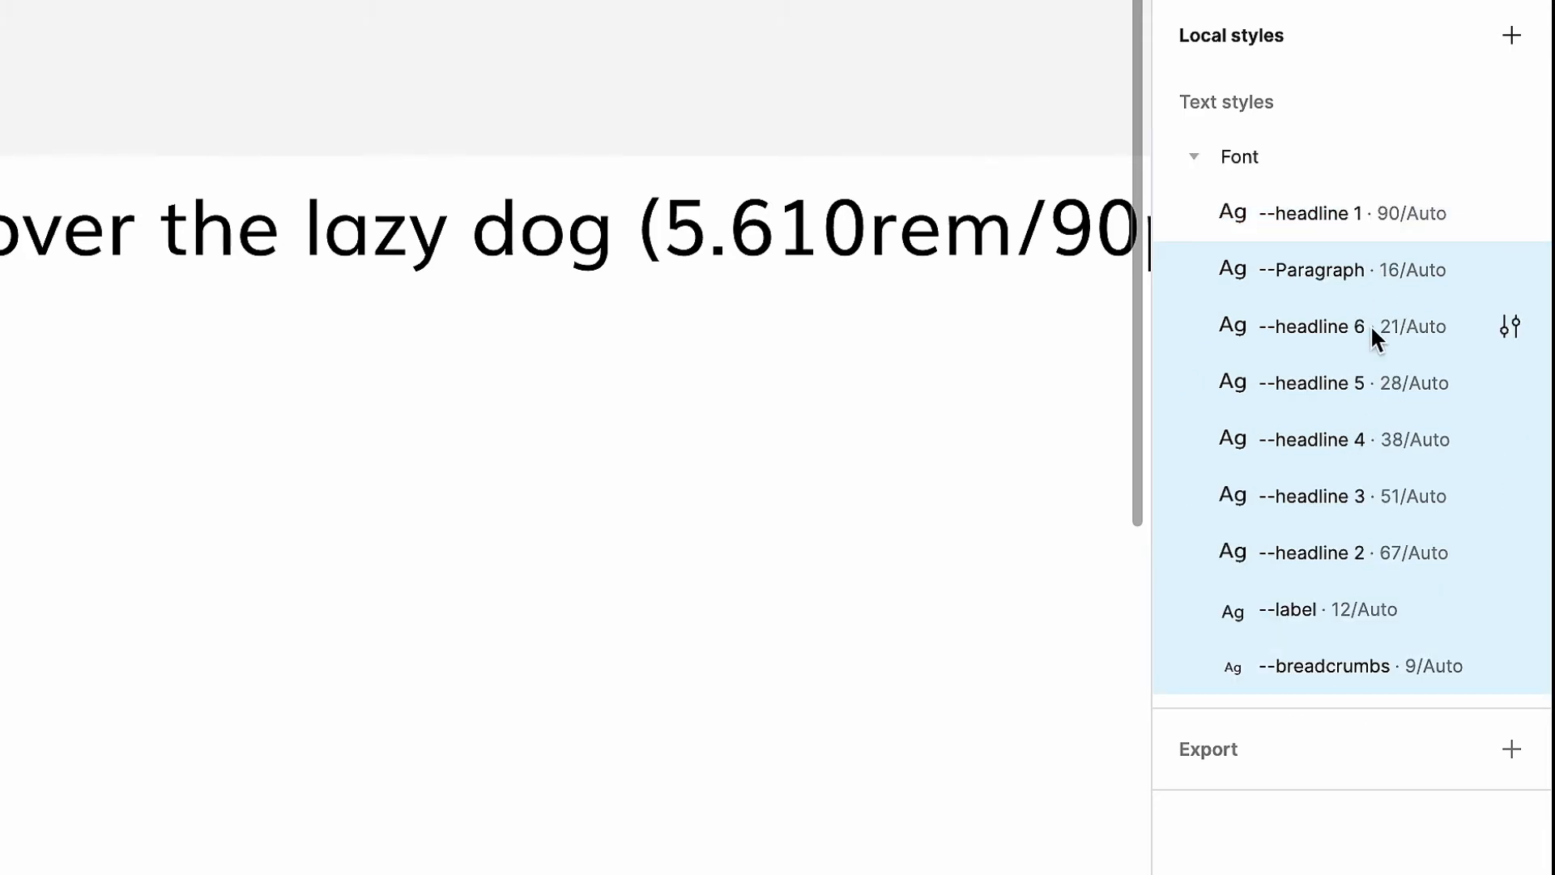
Move the --Paragraph text style below --headline 2, directly above --label.
left_click(767, 0)
left_click(1329, 270)
left_click_drag(1337, 274, 1355, 570)
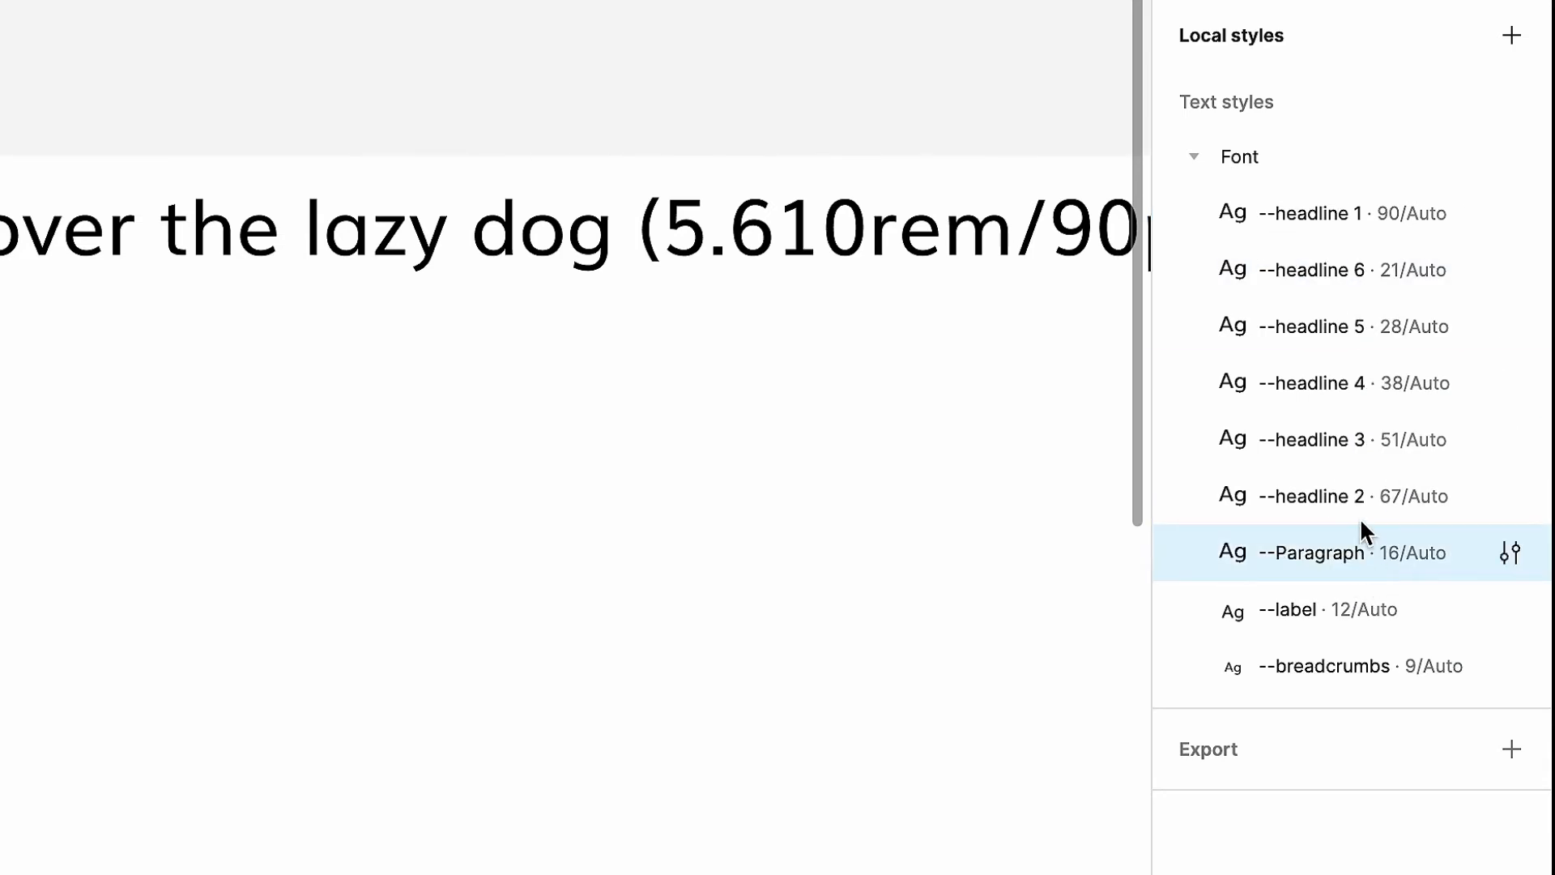
Reorder the headline text styles in the Font group so they run from --headline 1 to --headline 6.
left_click(1333, 501)
left_click_drag(1334, 501, 1324, 233)
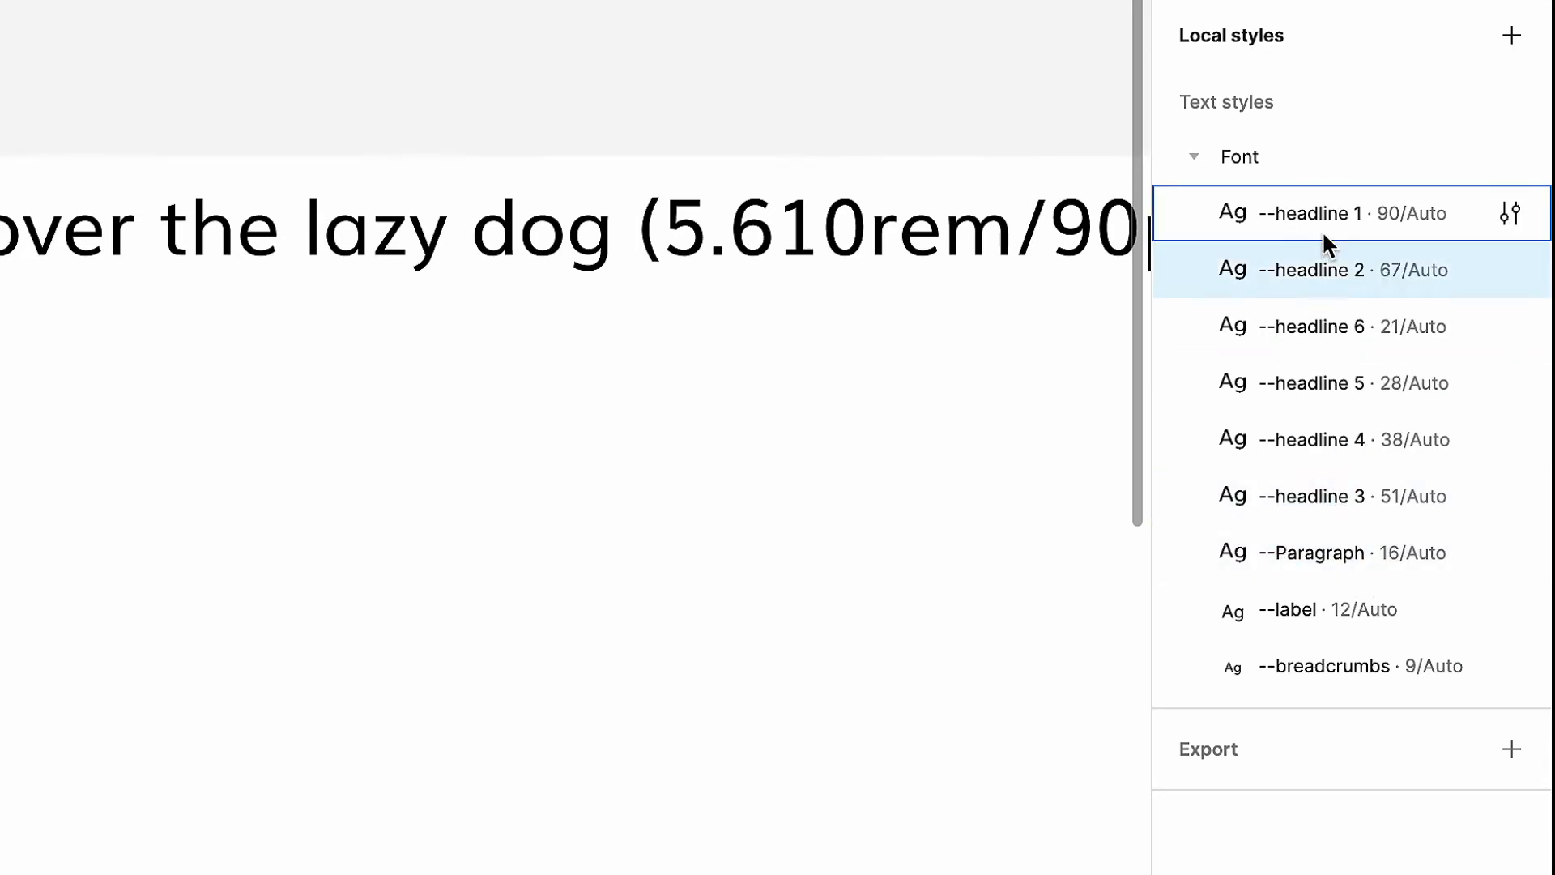
left_click_drag(1338, 474, 1349, 298)
left_click_drag(1353, 488, 1353, 386)
left_click(1362, 496)
left_click_drag(1363, 506, 1349, 419)
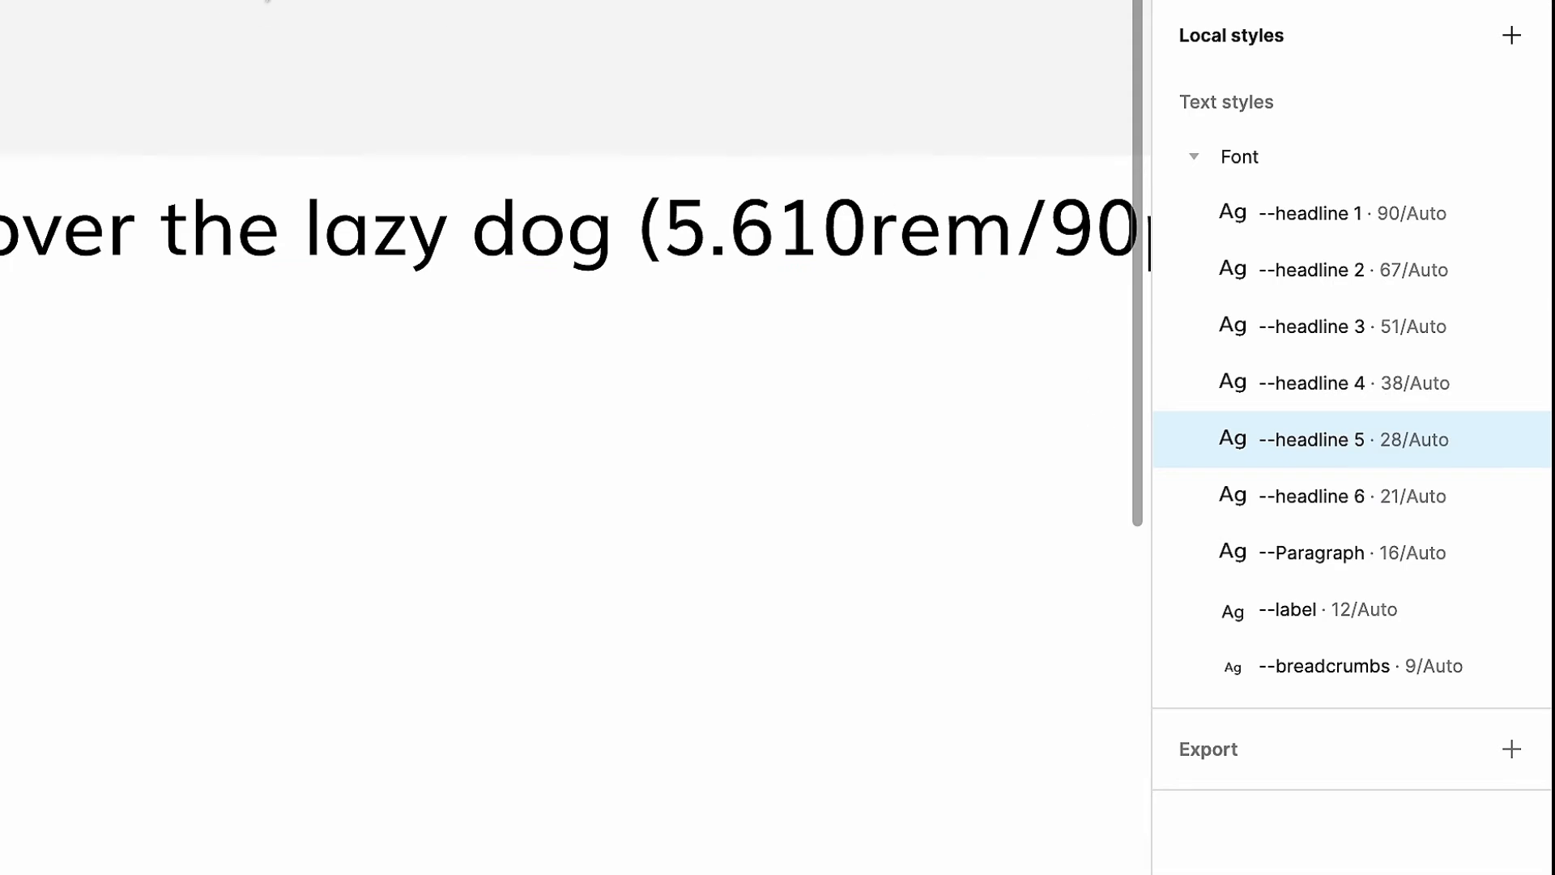
left_click(4, 53)
scroll(3, 88, "down", 2)
left_click(1195, 154)
left_click(1196, 154)
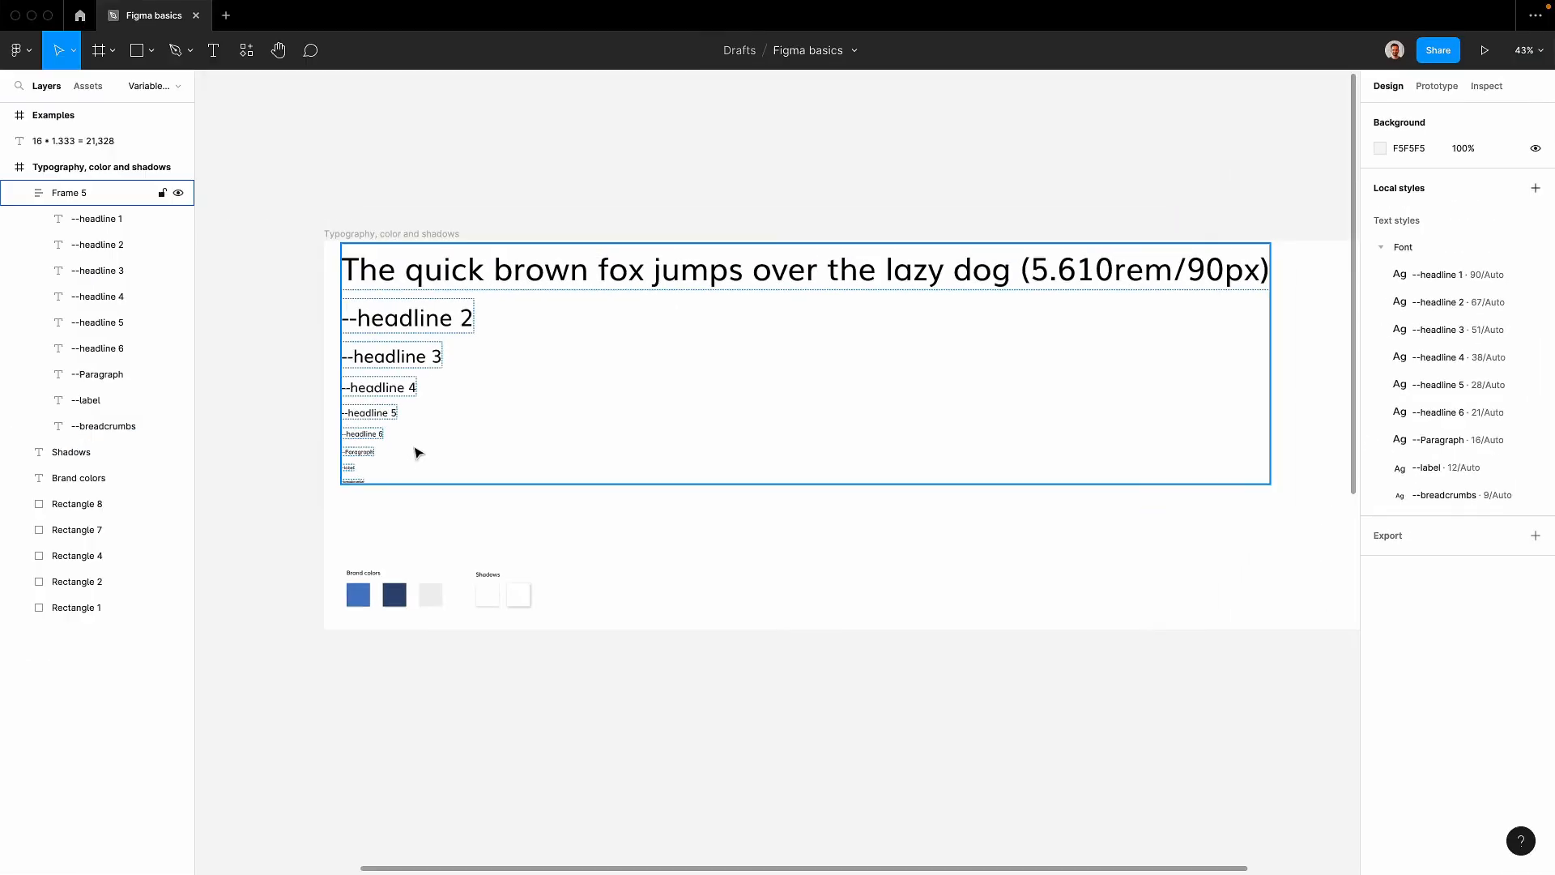
Start a new color style from the fill of the blue --primary-color square and name it Color/--primary-color.
scroll(398, 500, "down", 5)
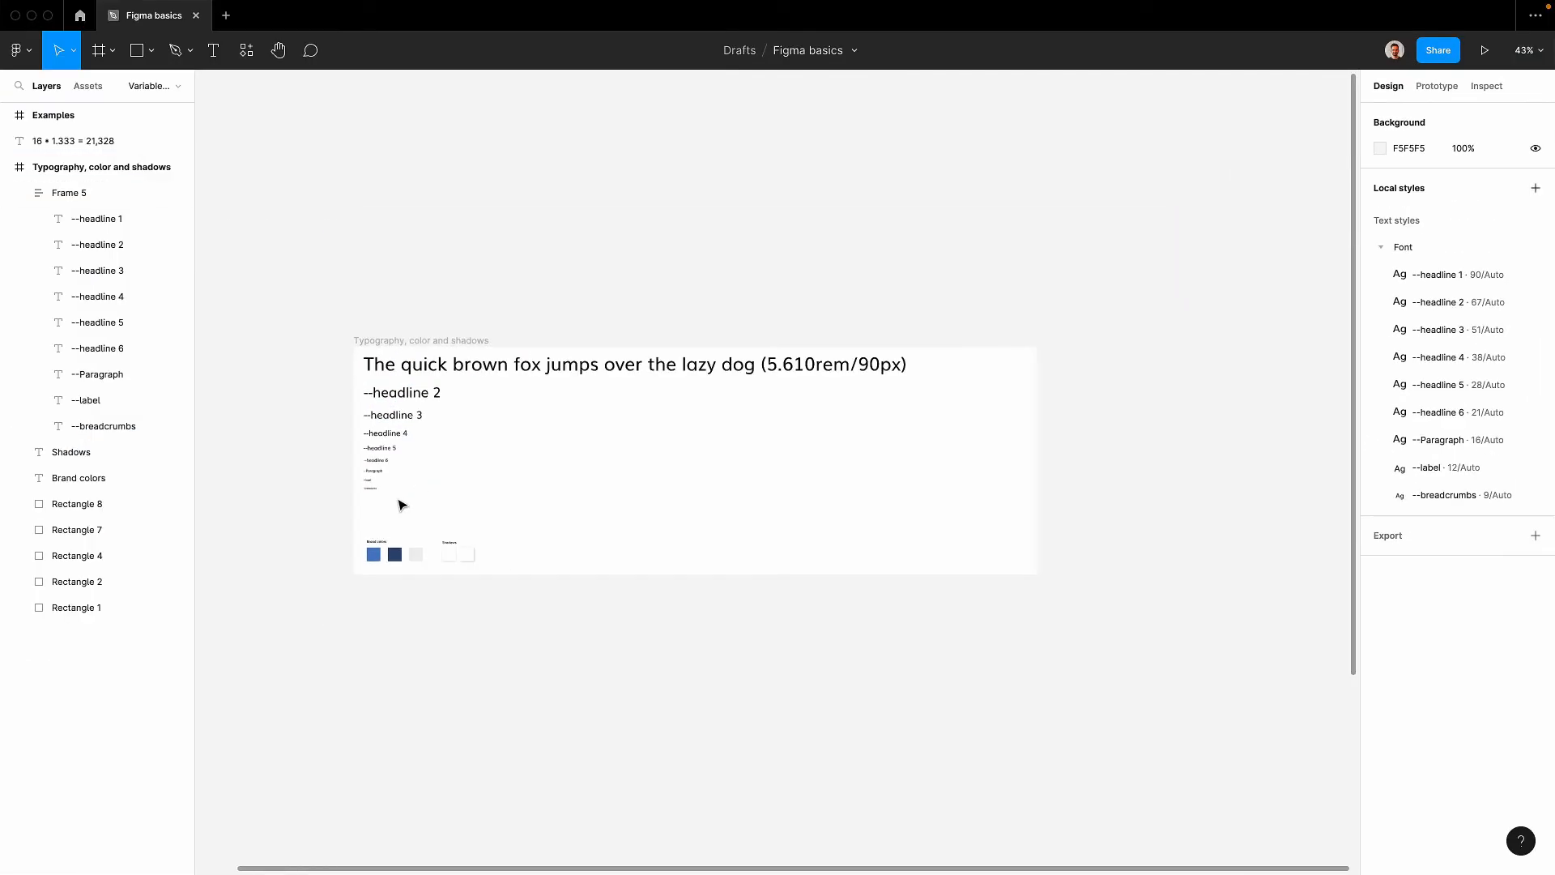
scroll(375, 533, "up", 10)
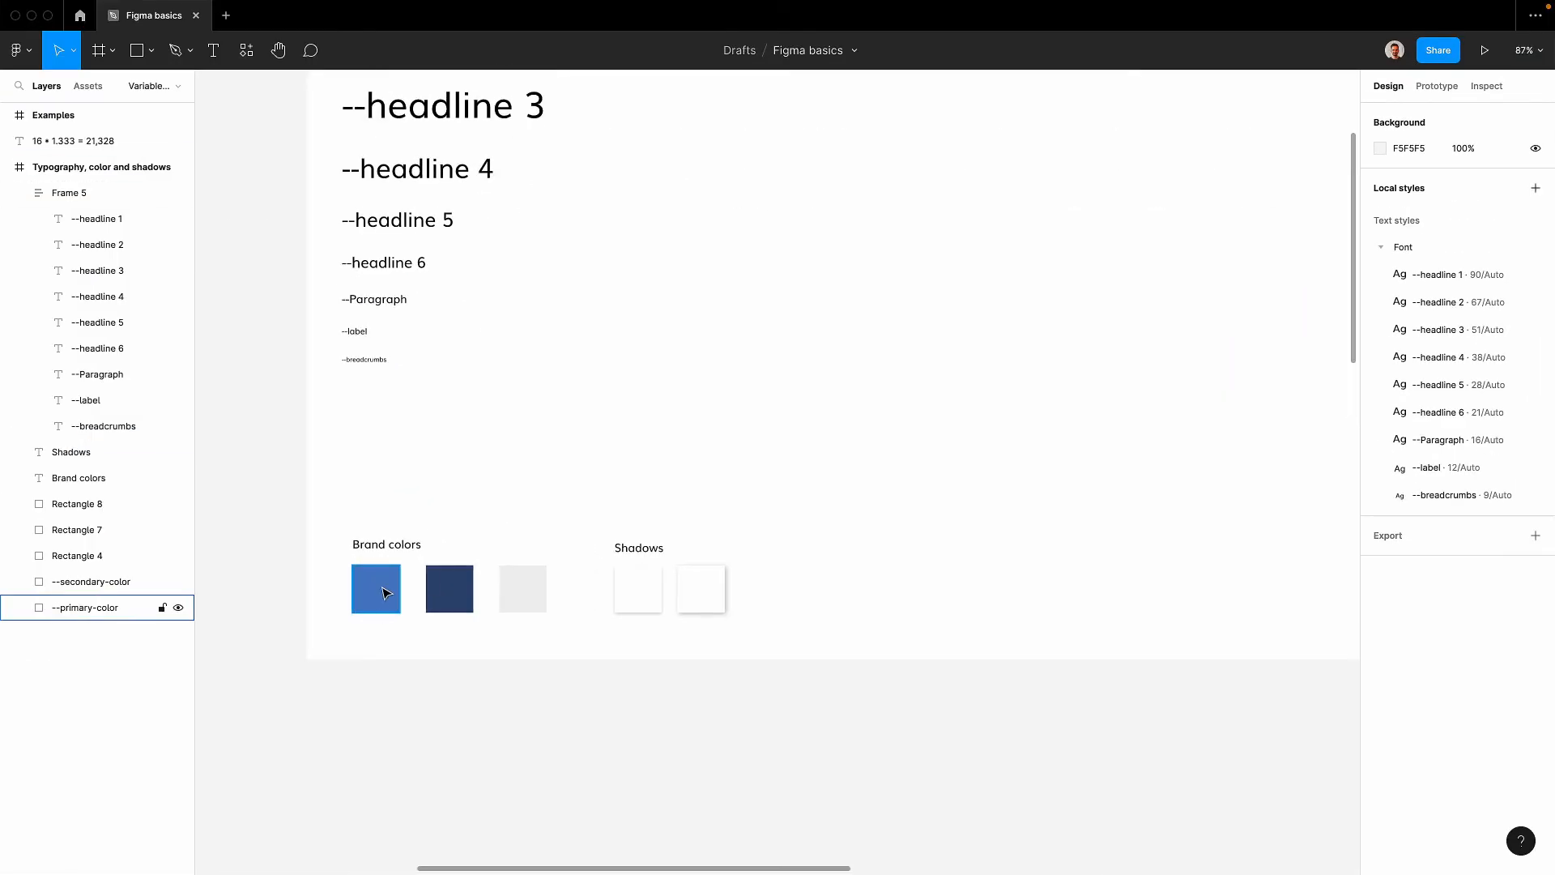
left_click(324, 496)
scroll(376, 546, "up", 3)
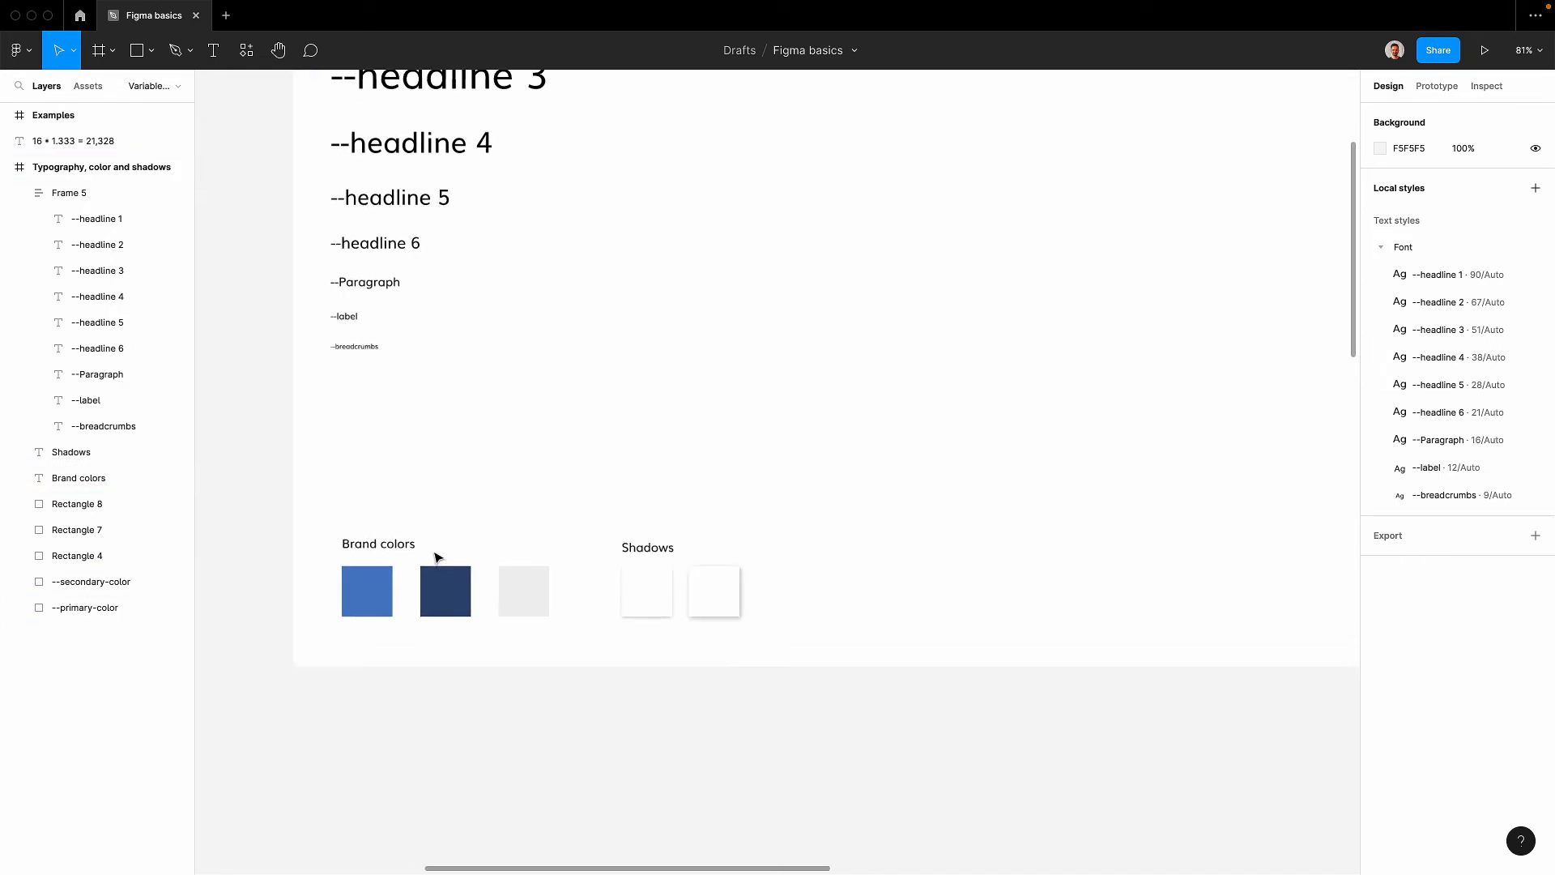
scroll(460, 551, "up", 2)
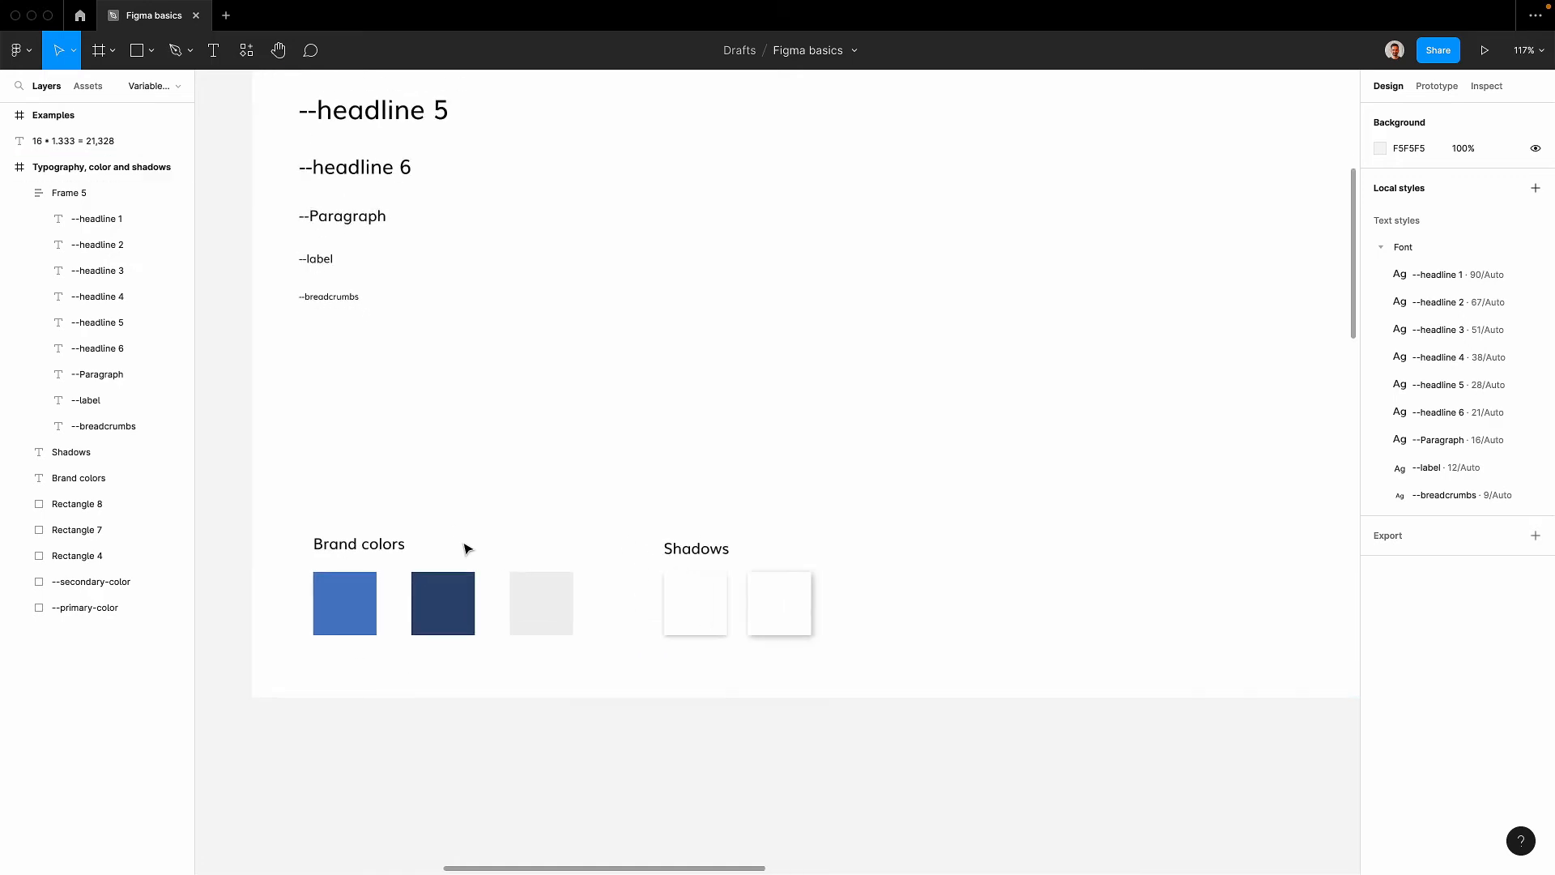
scroll(469, 545, "down", 2)
left_click_drag(538, 512, 516, 569)
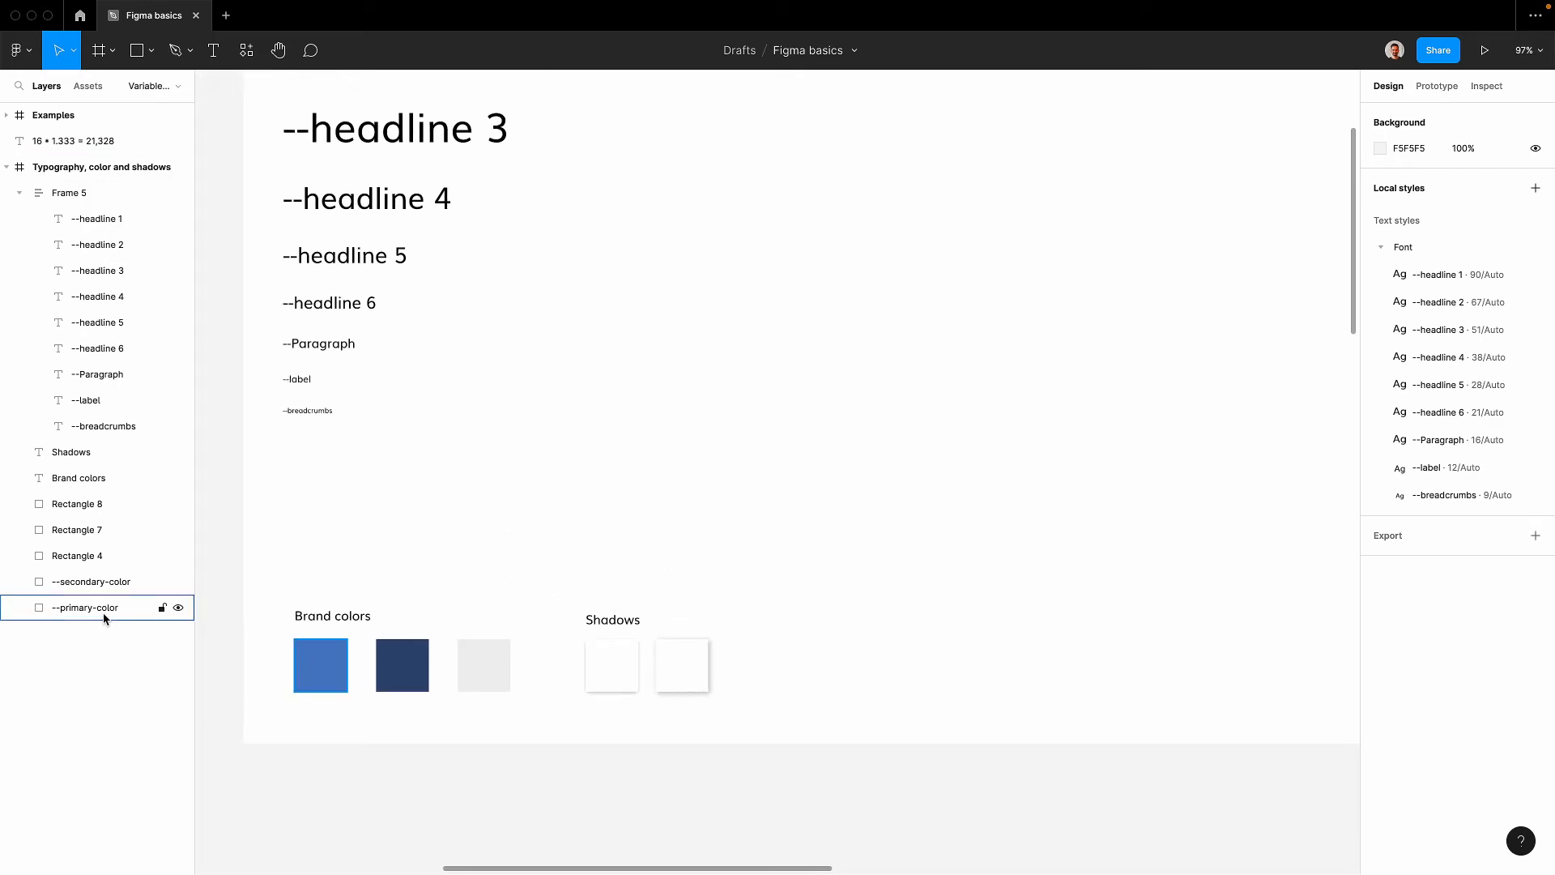
left_click(298, 675)
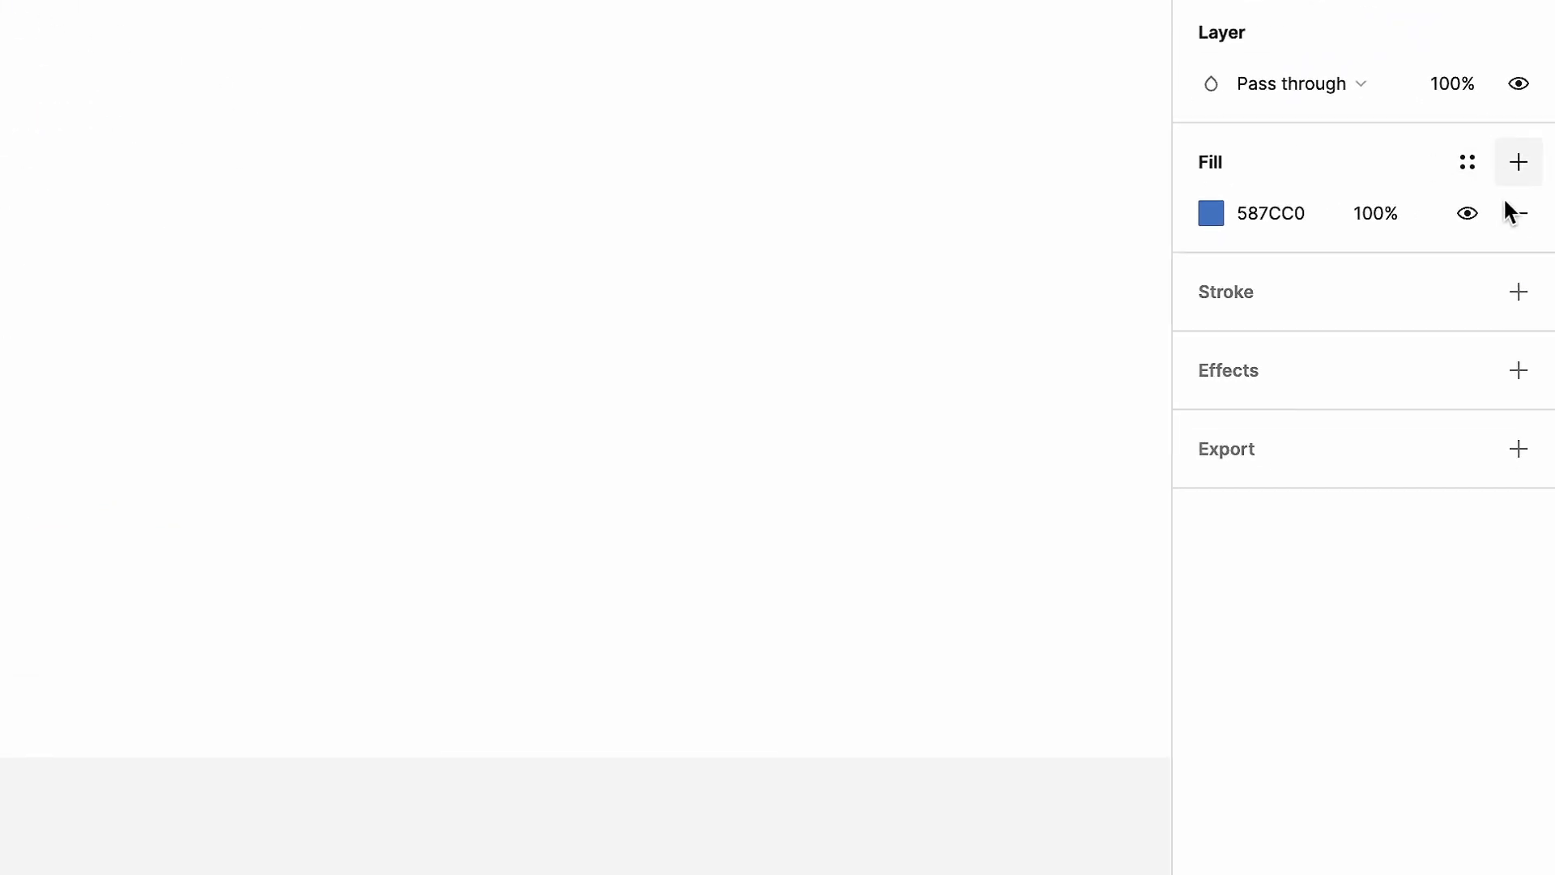
left_click(1468, 162)
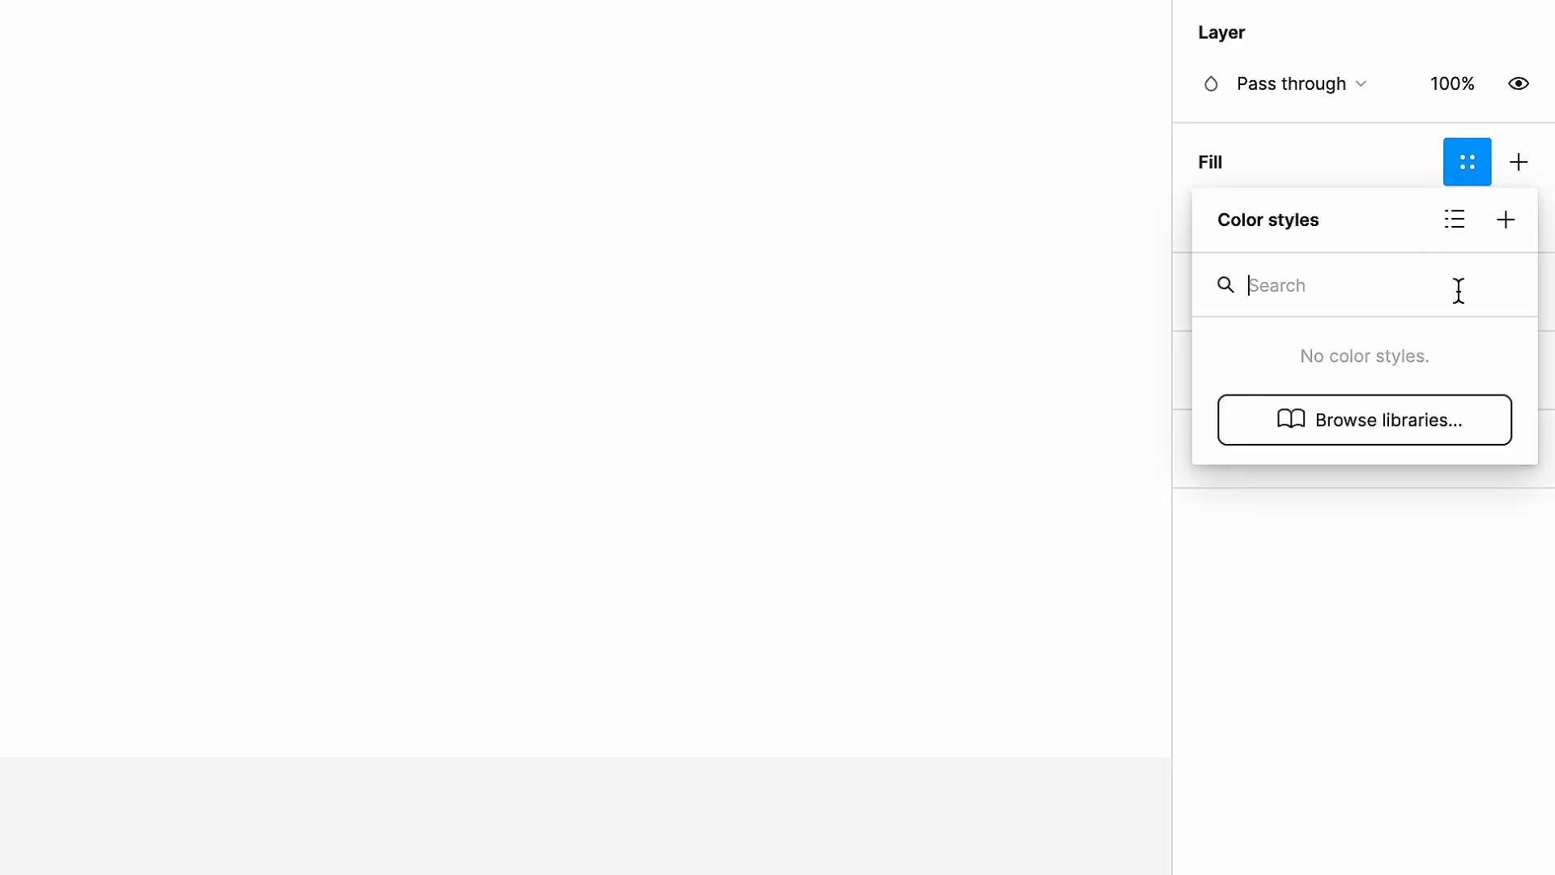
left_click(1508, 219)
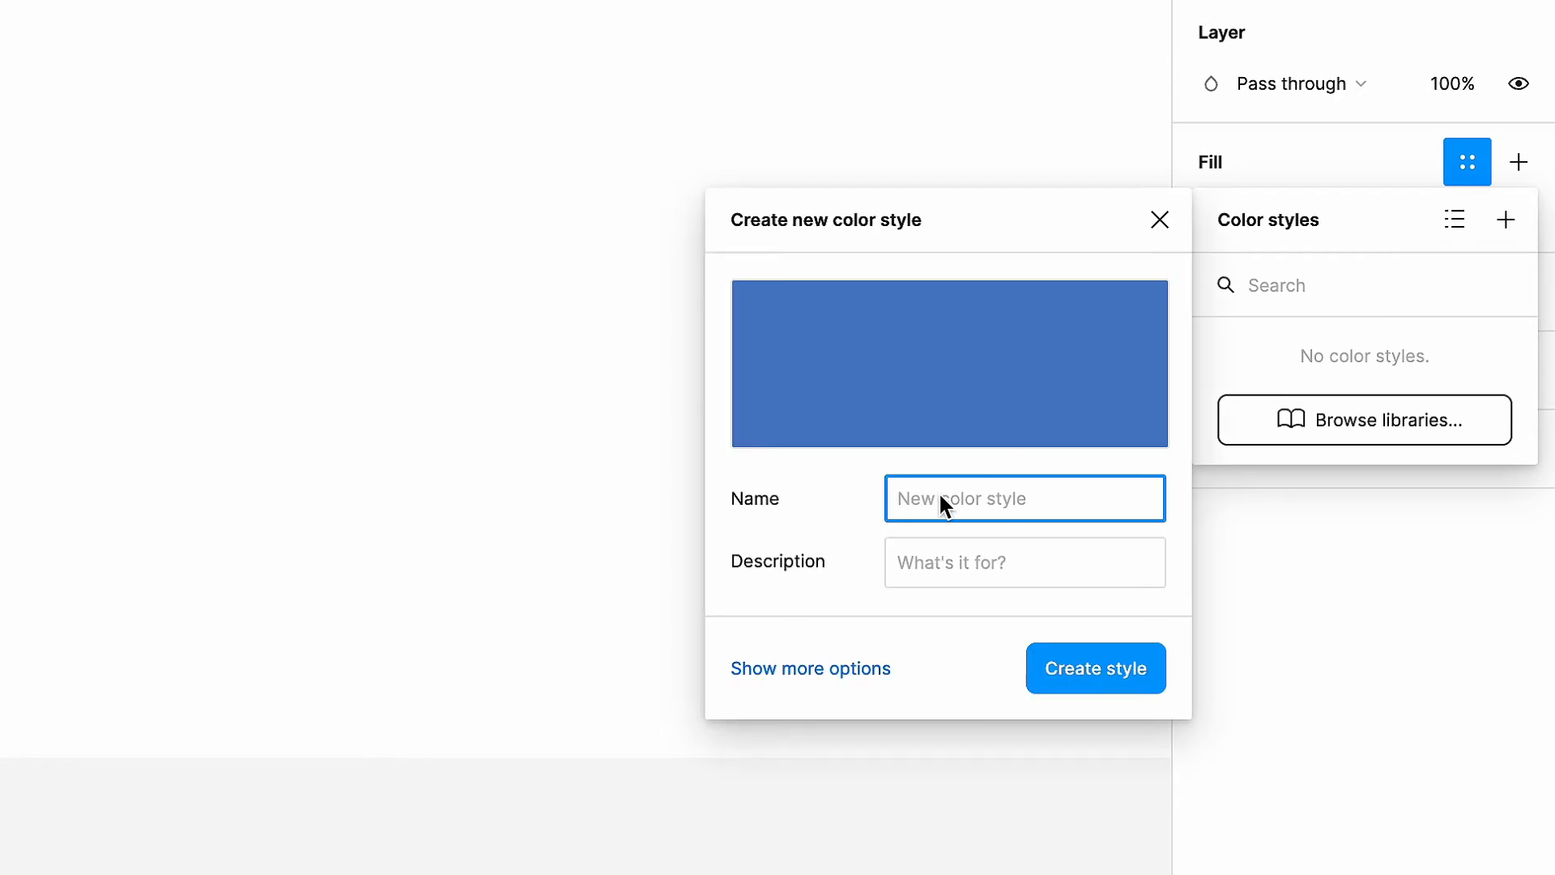
type("Color/--primary-col")
Give the new color style the description "This is primary color by branding" and create it.
left_click(997, 565)
type("THis")
key("BackSpace")
key("BackSpace")
key("BackSpace")
type("h")
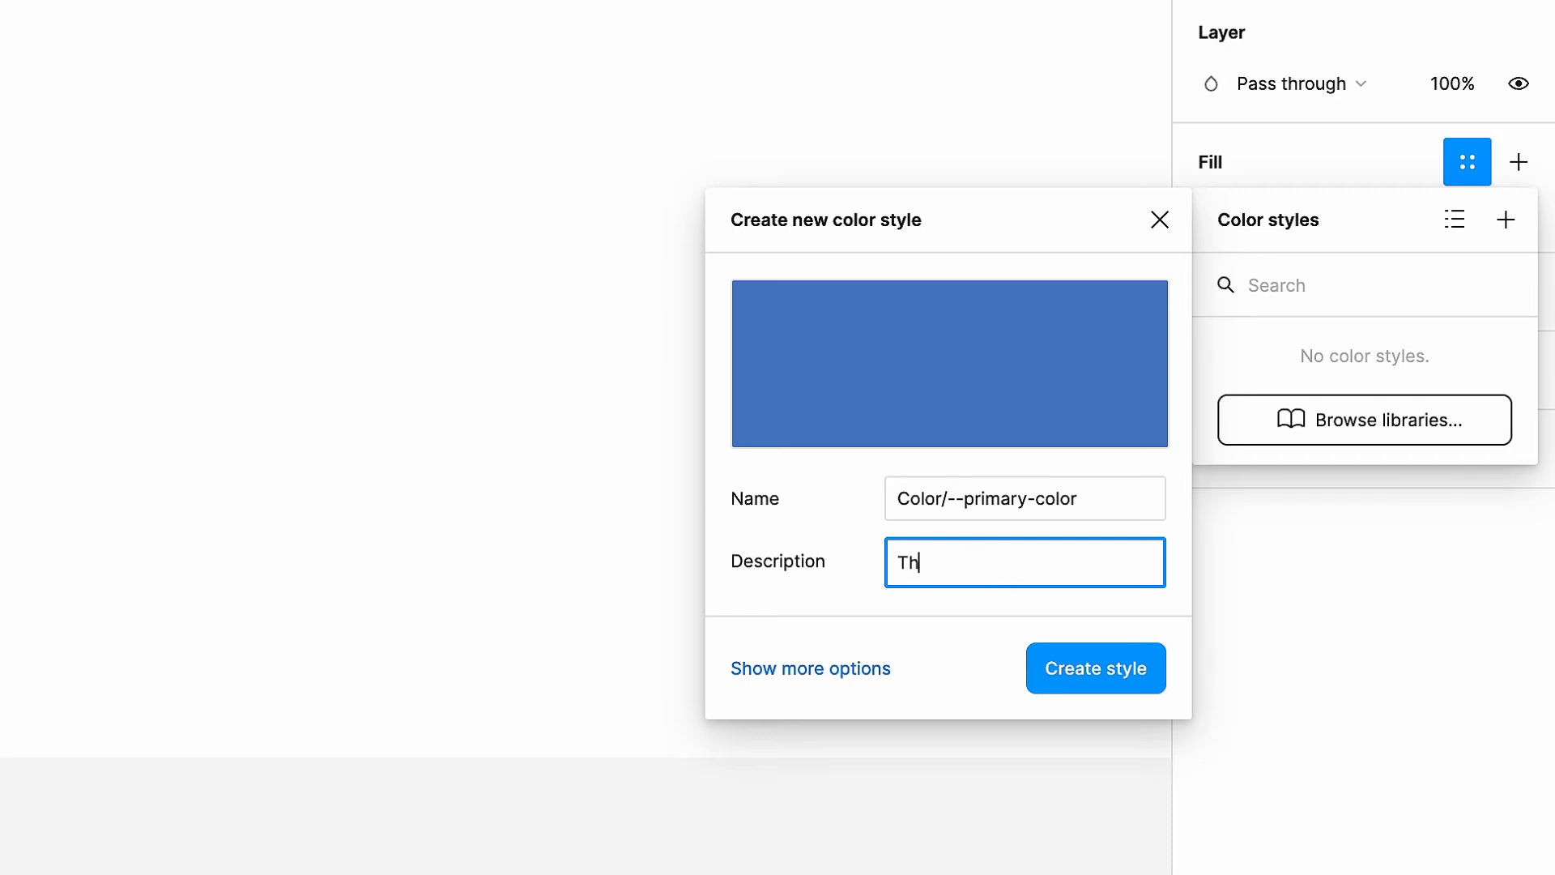
type("is primary color by bre")
key("BackSpace")
type("anding")
left_click(1067, 677)
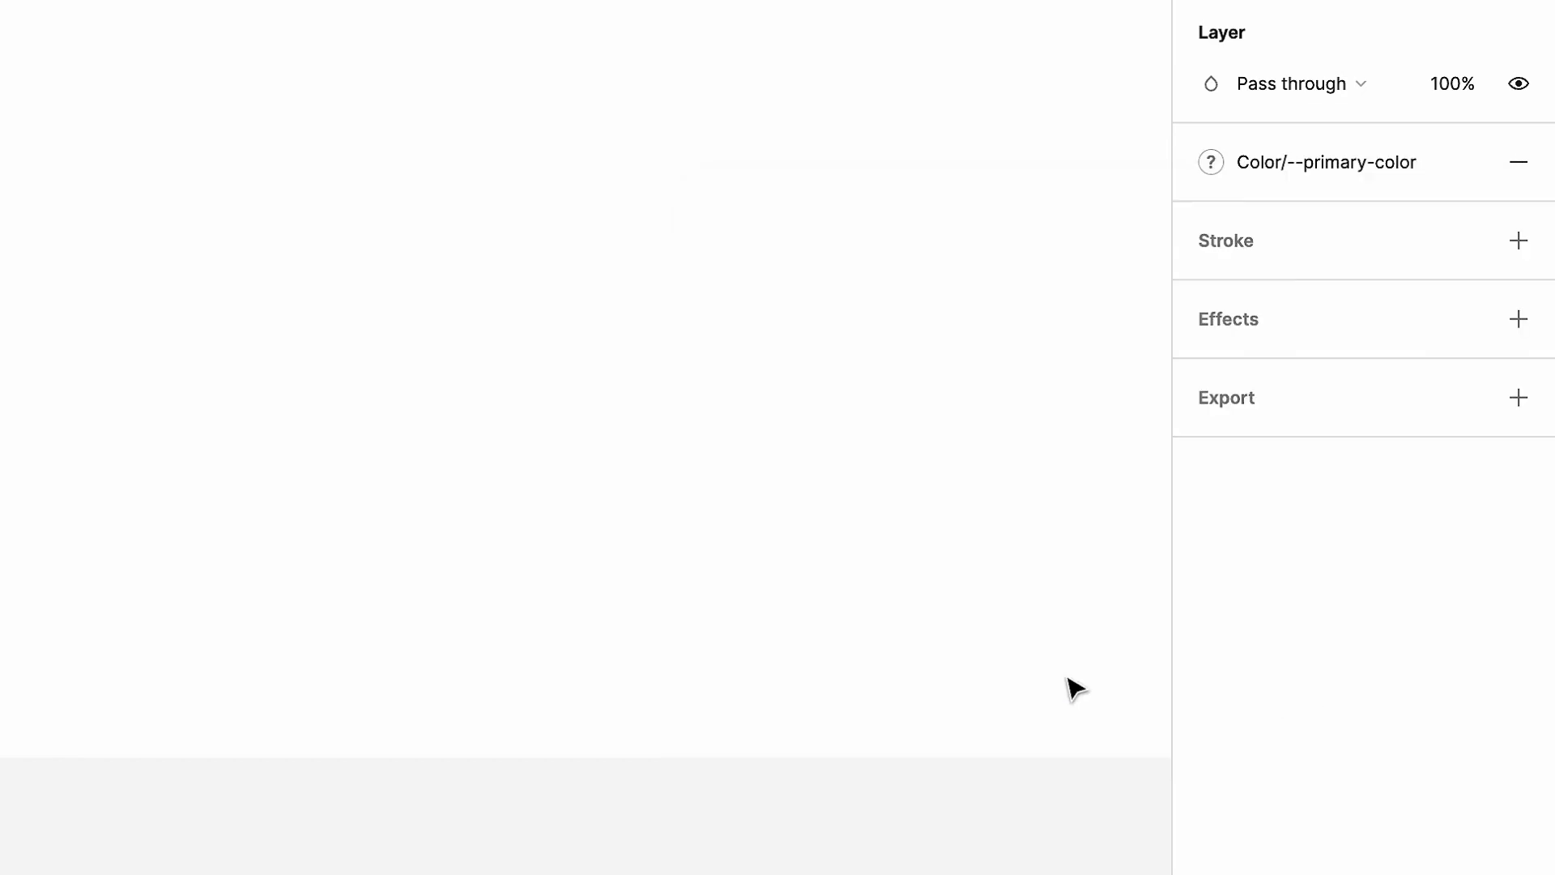
Create a color style named Color/--secondary-color from the fill of the dark blue brand color square.
left_click(424, 662)
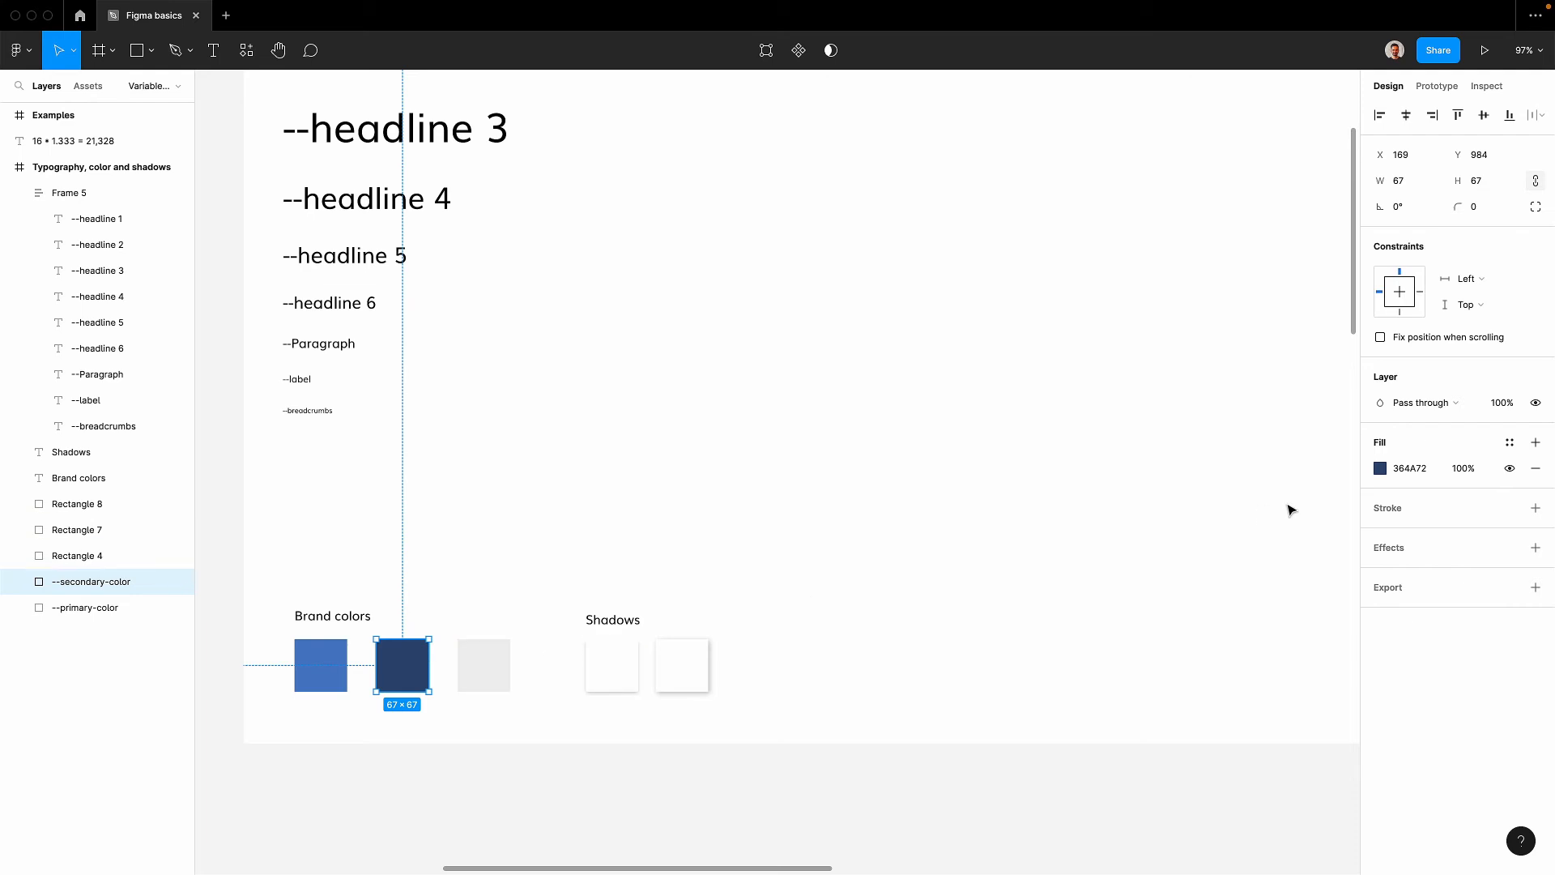
left_click(1510, 443)
left_click(1529, 471)
type("secondary-color")
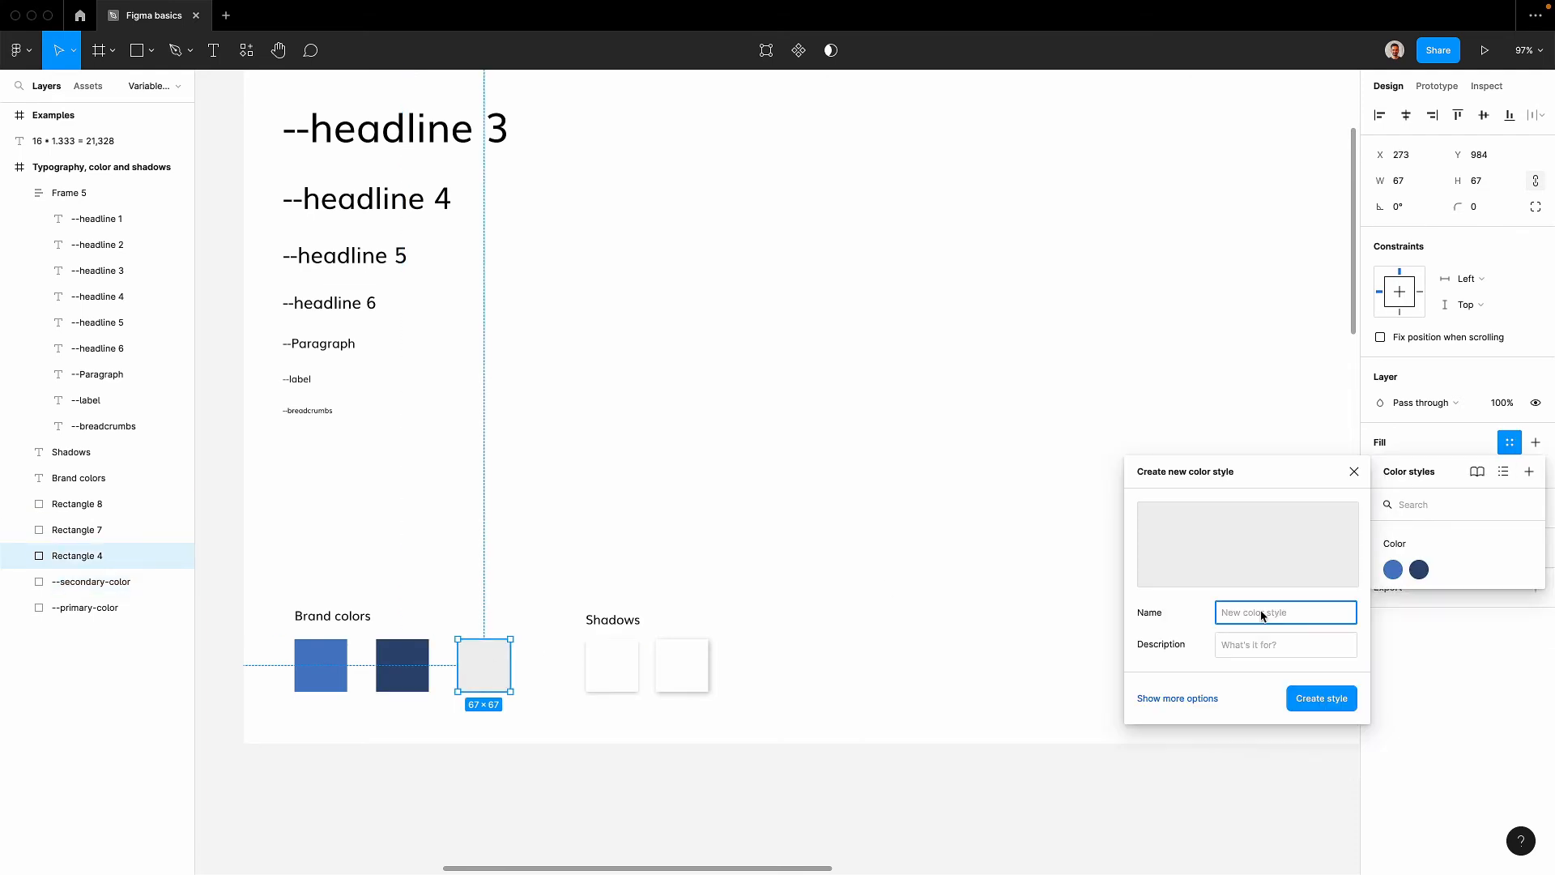
Create a color style named Border-color/--border-color from the fill of the light gray brand color square.
type("Border-color/--border-color")
left_click(1328, 700)
left_click(702, 791)
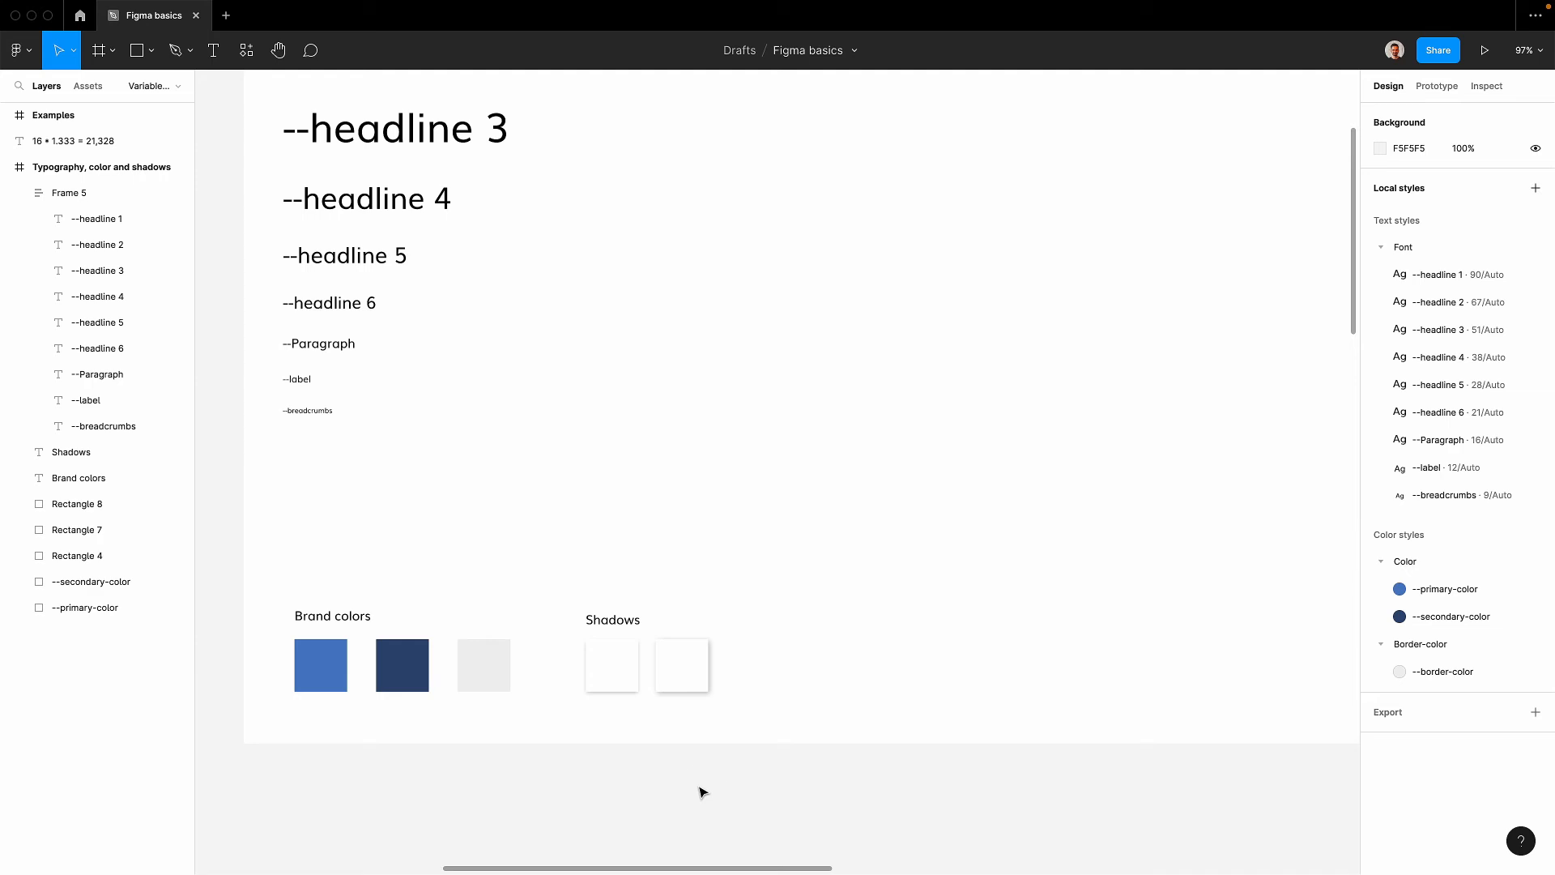
Collapse the Color, Border-color and Font groups in the local styles list.
left_click(1381, 561)
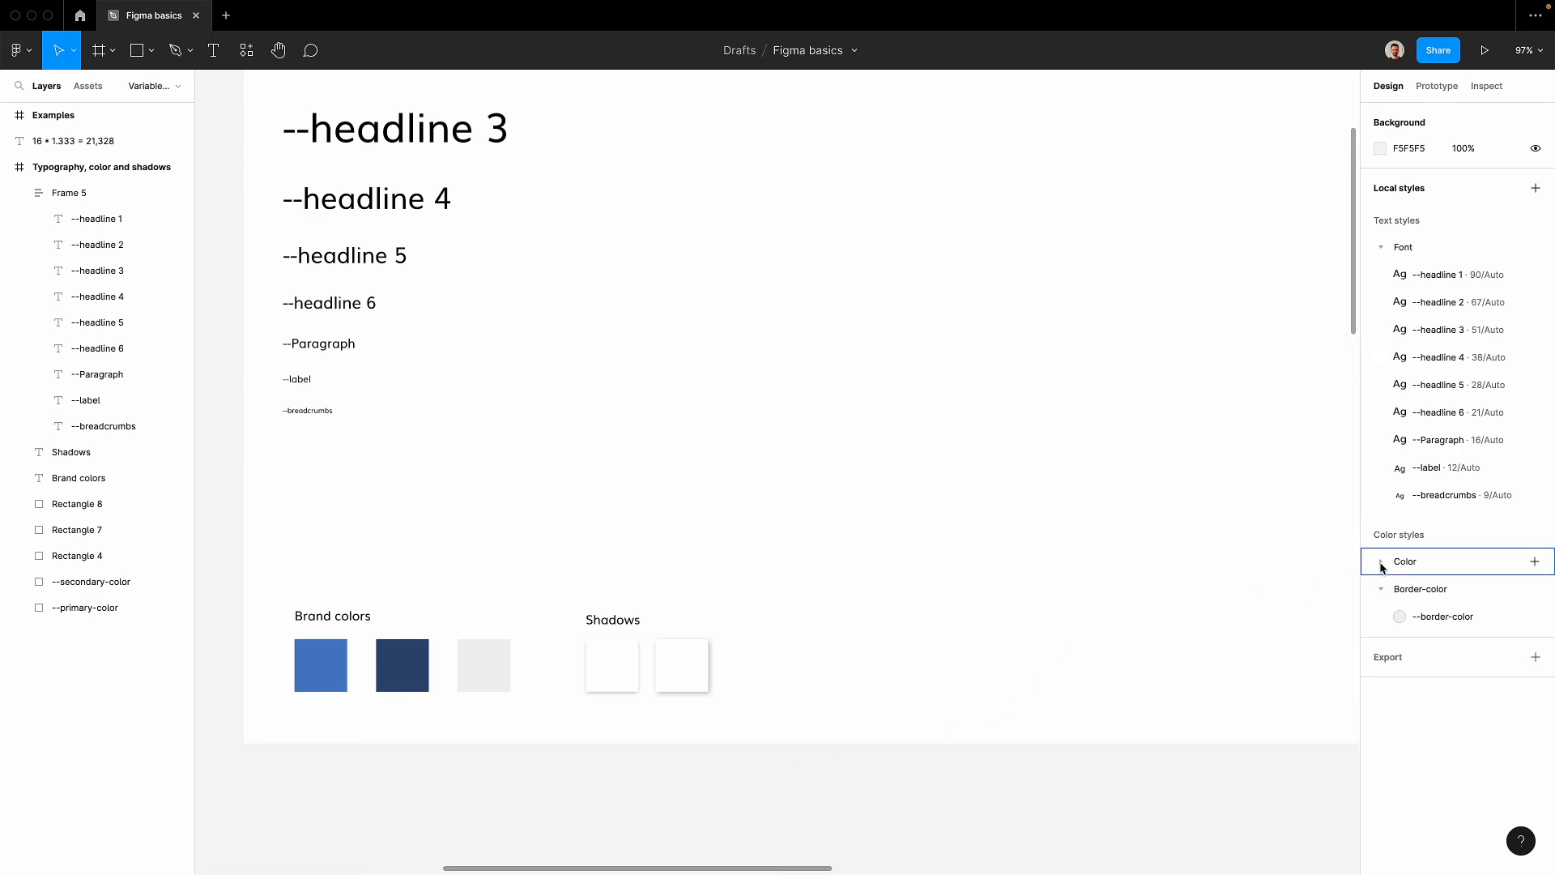
left_click(1381, 589)
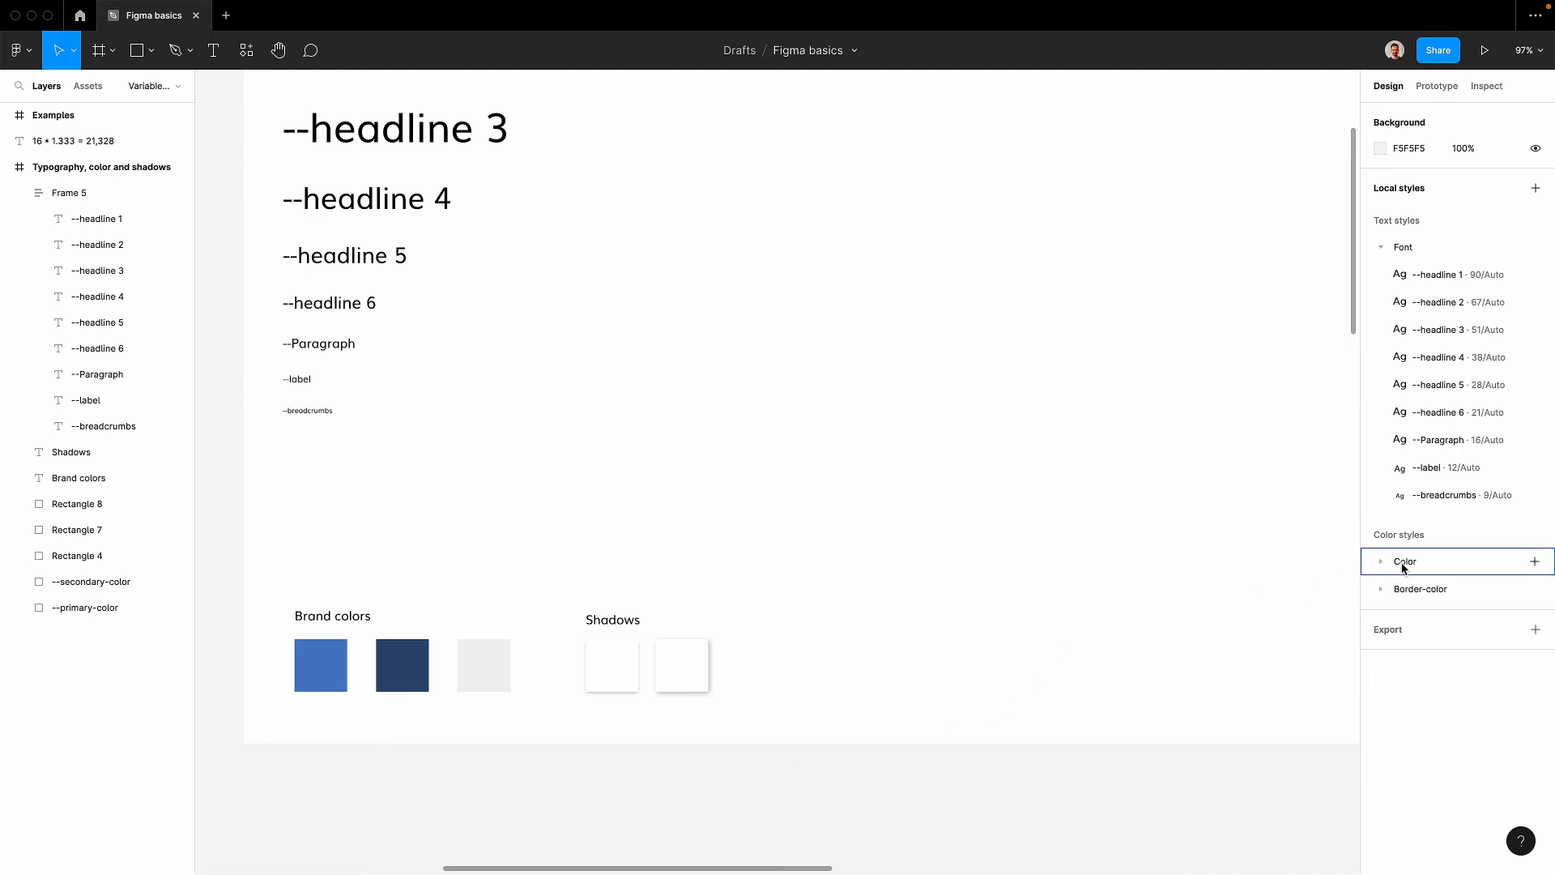
left_click(1382, 591)
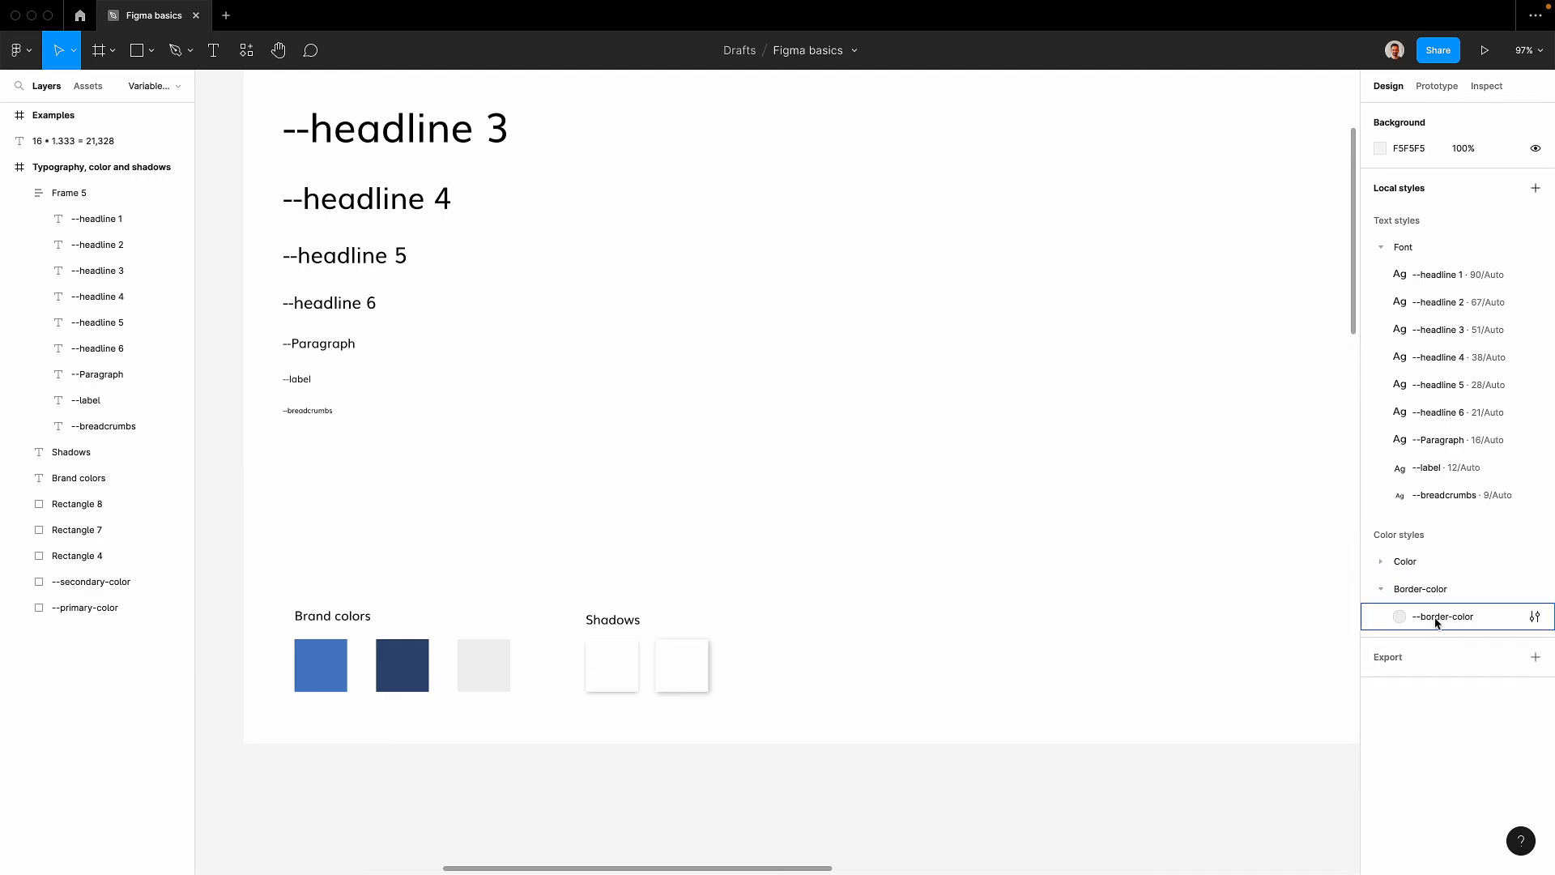
left_click(1383, 592)
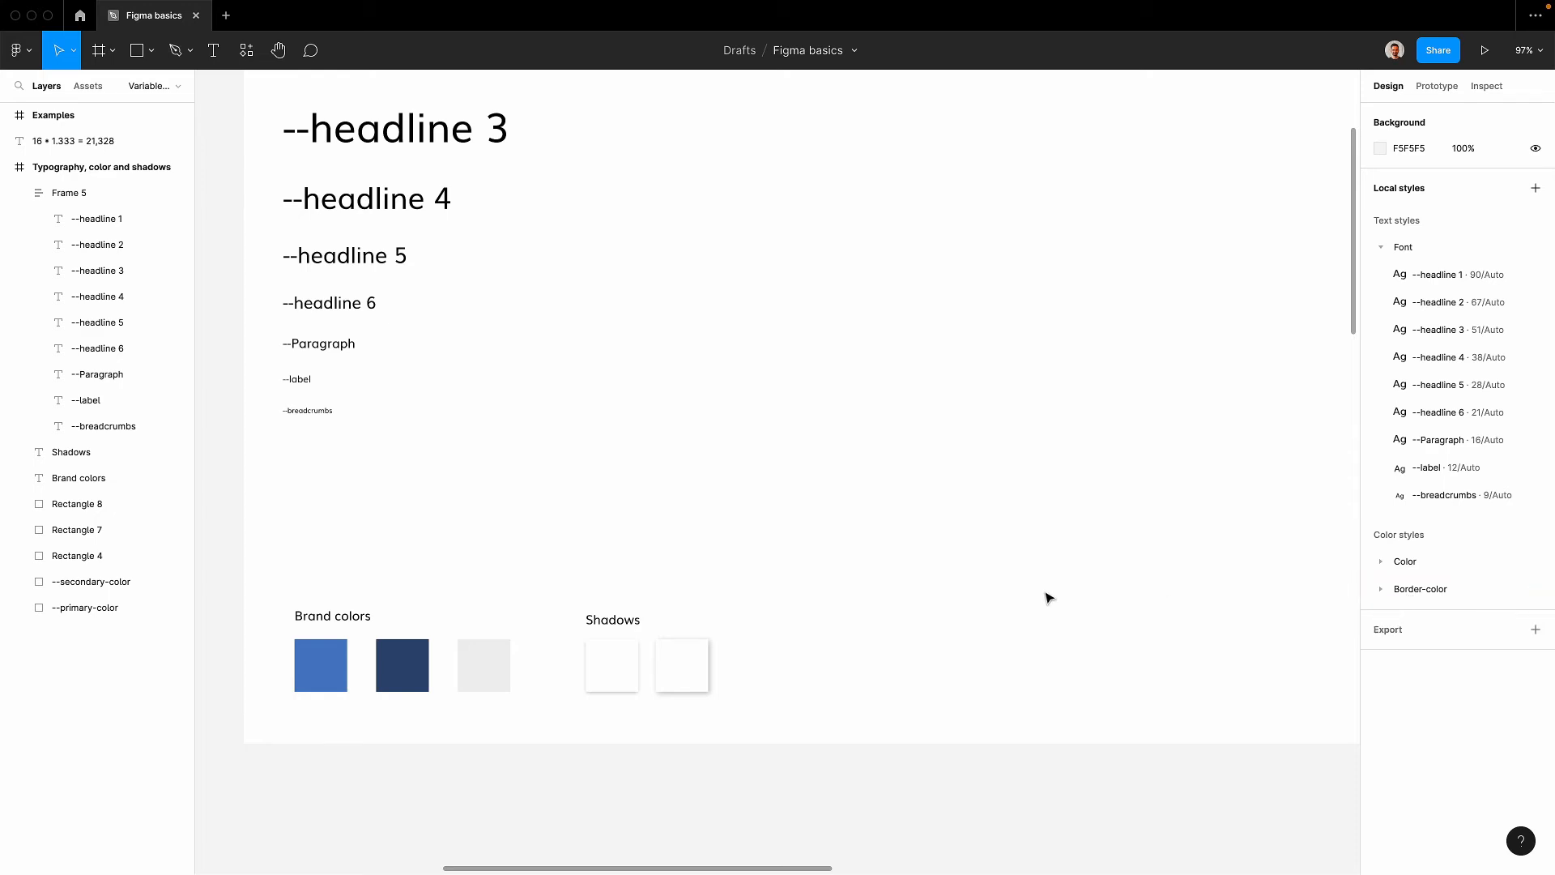
scroll(594, 563, "down", 2)
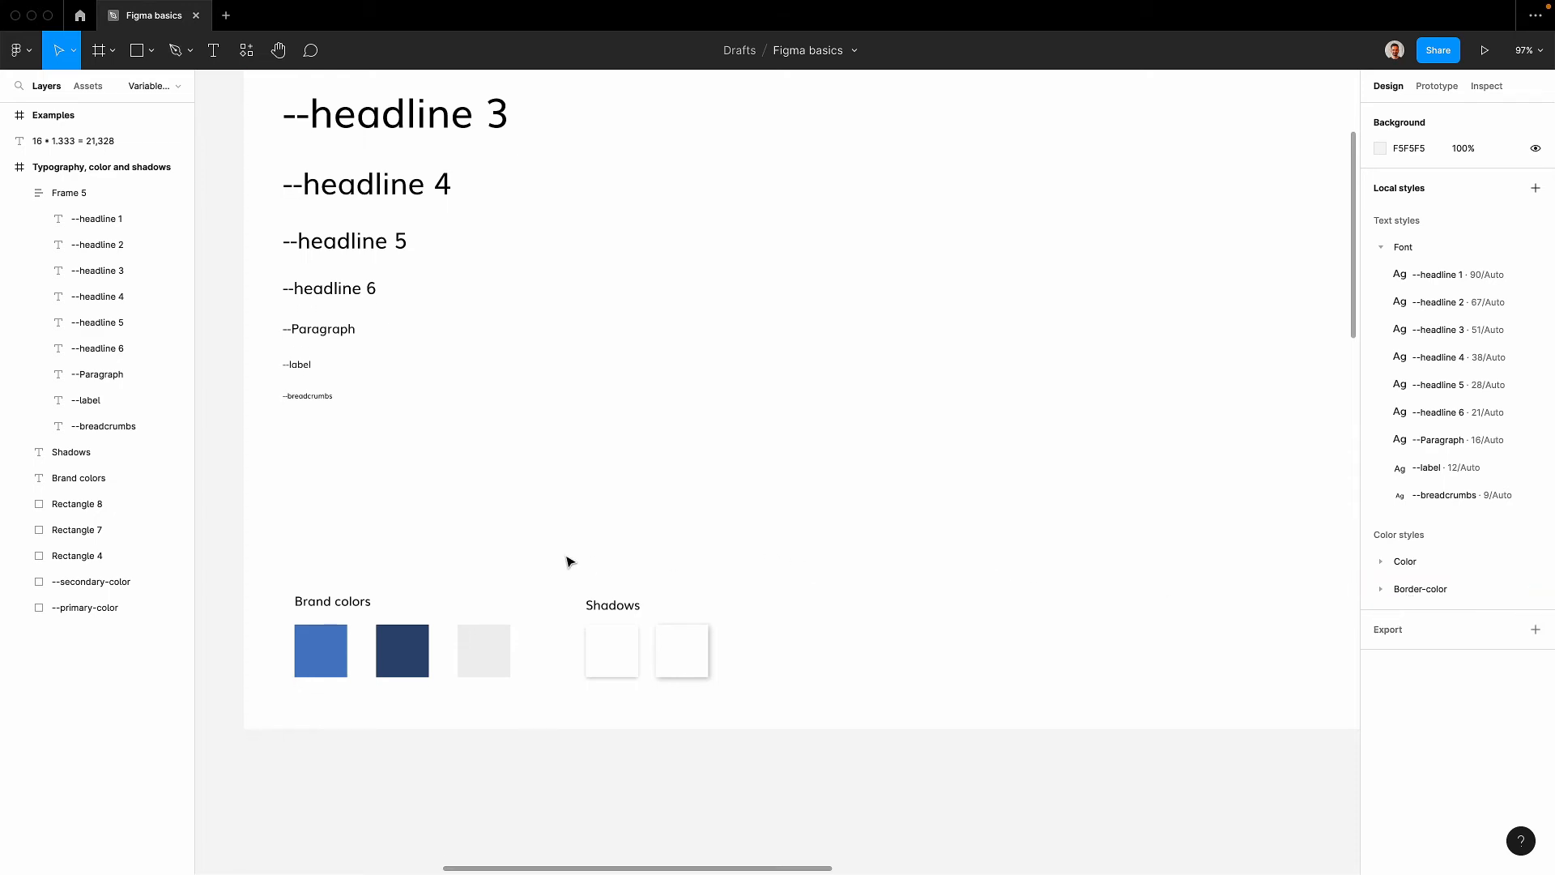
scroll(581, 556, "down", 2)
scroll(688, 628, "up", 3)
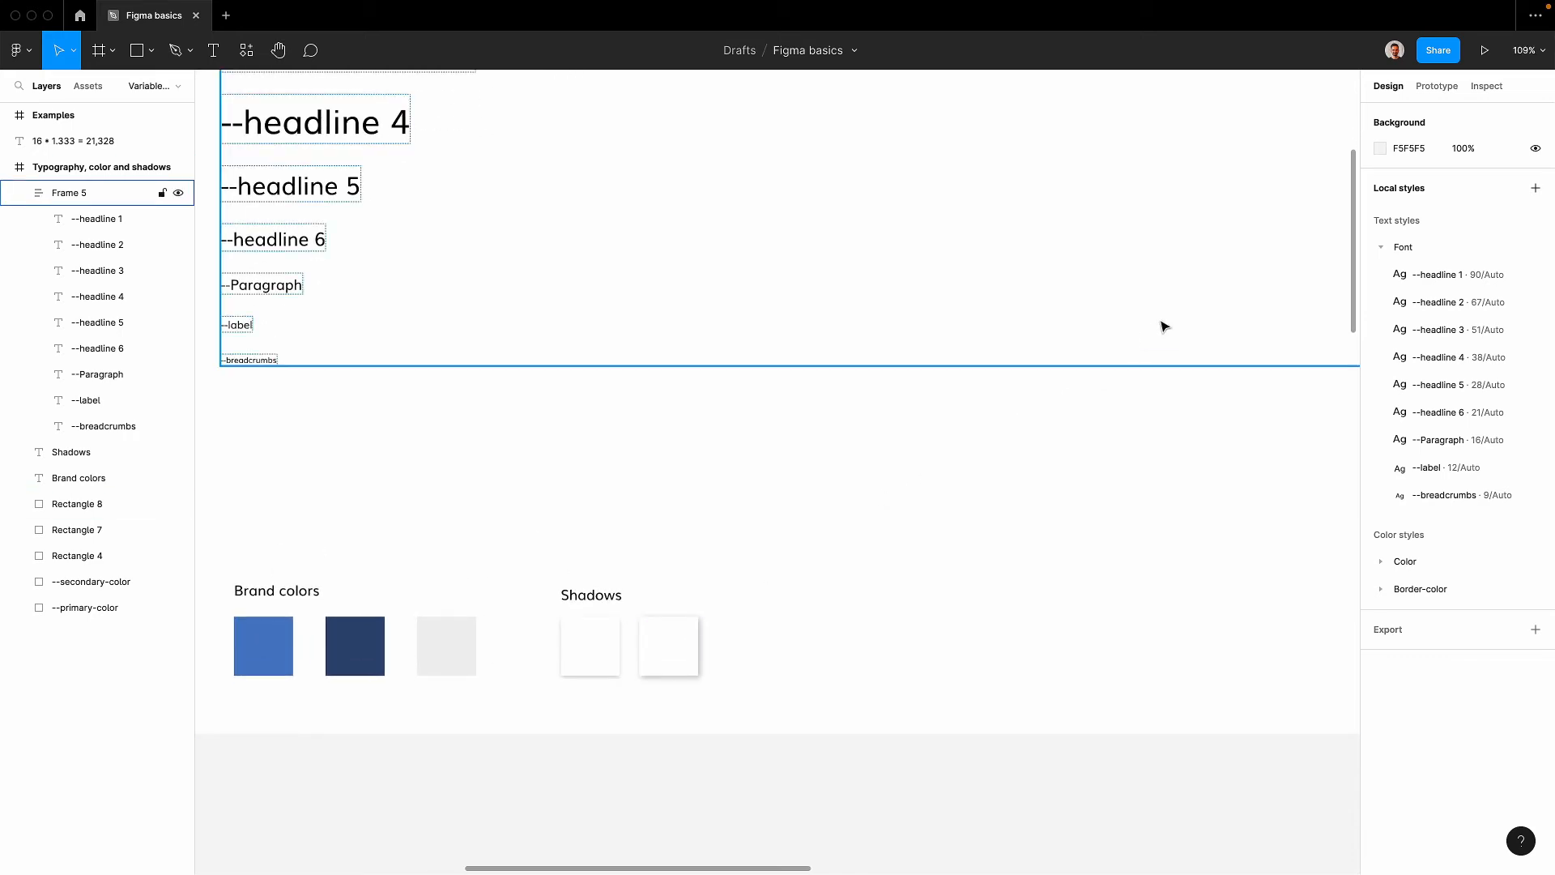
left_click(1388, 249)
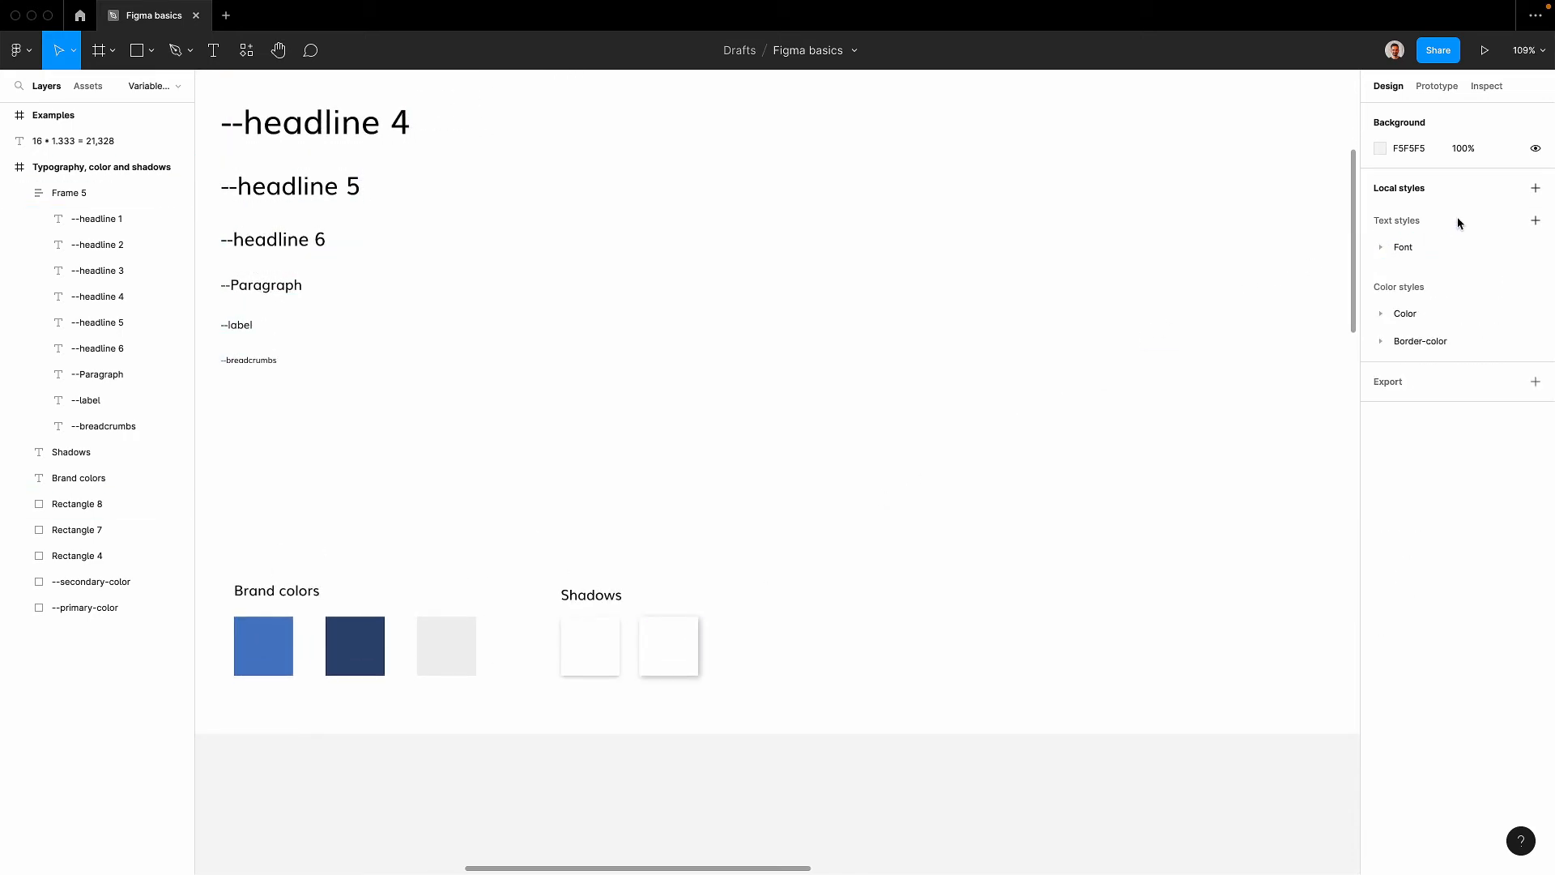
Create an effect style named Shadow/--shadow2d from the drop shadow of the first square under Shadows.
left_click(1535, 188)
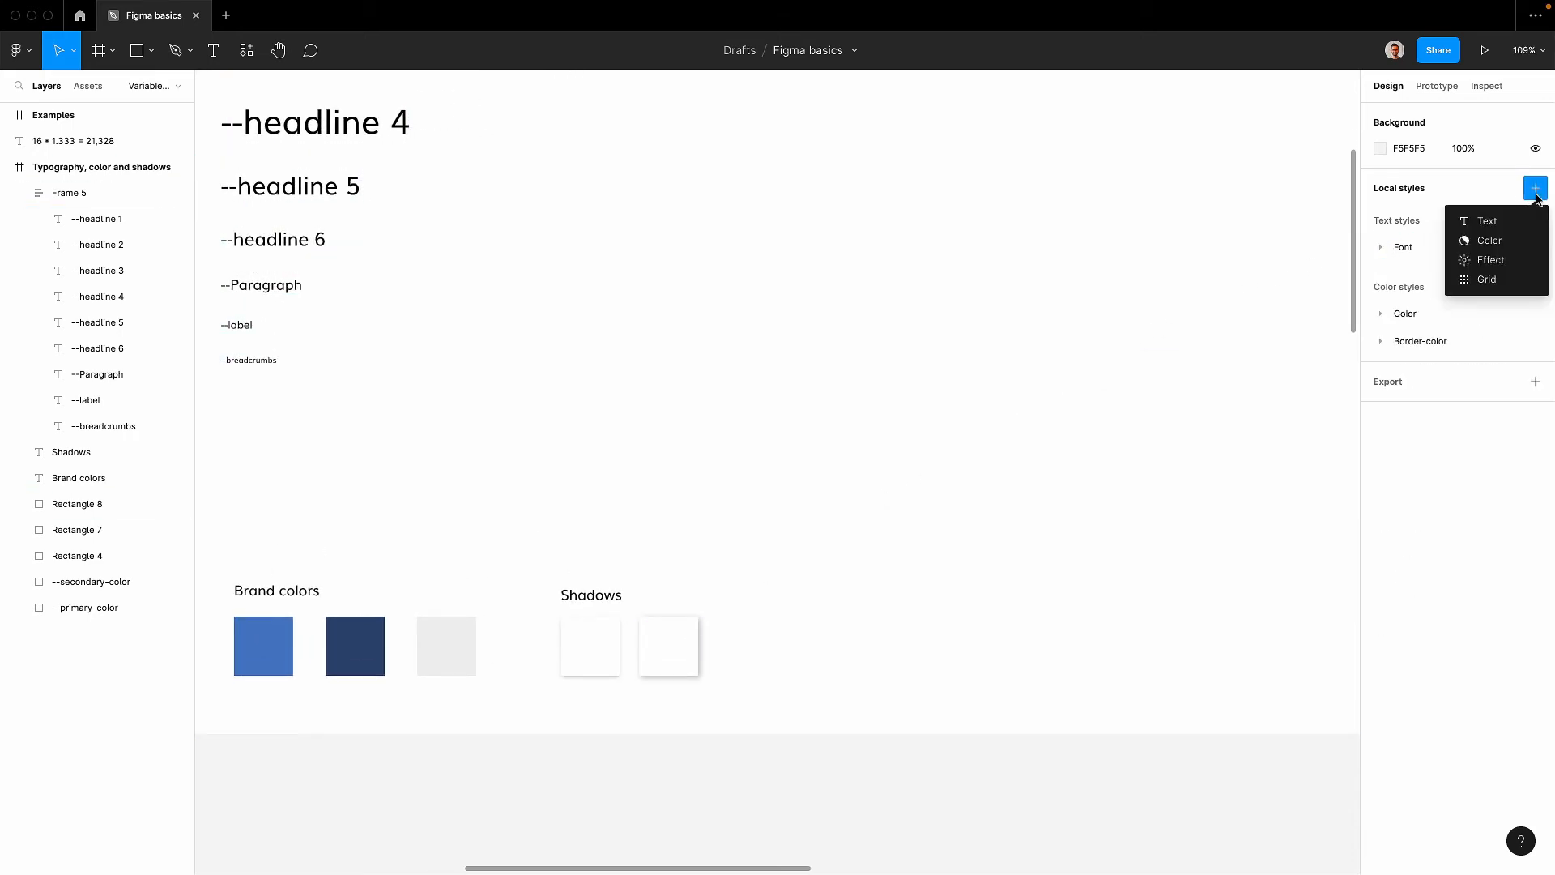
left_click(604, 668)
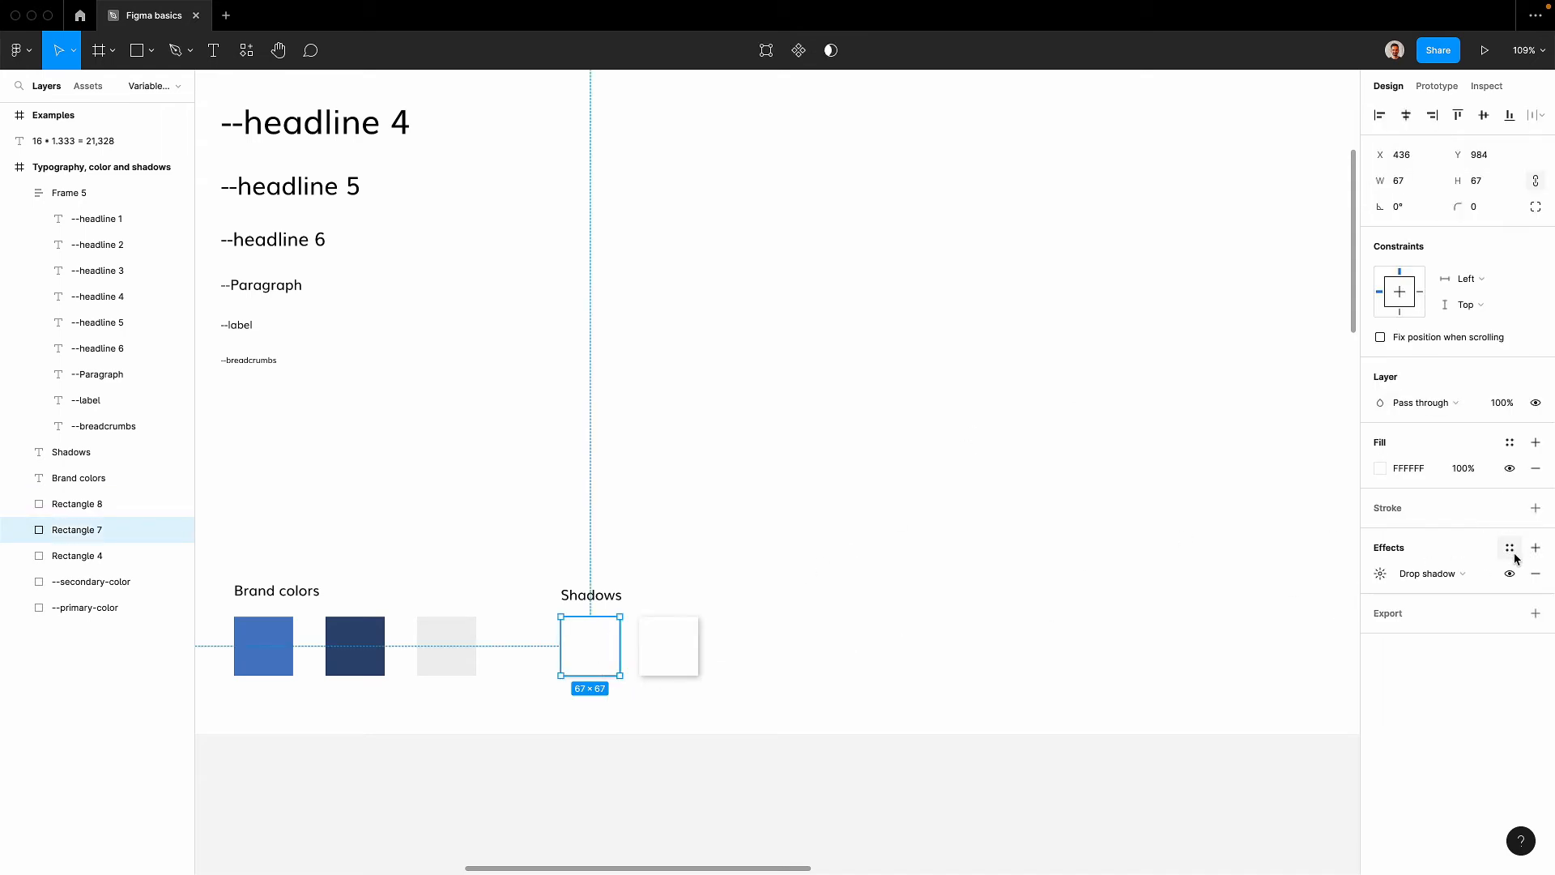
left_click(1513, 550)
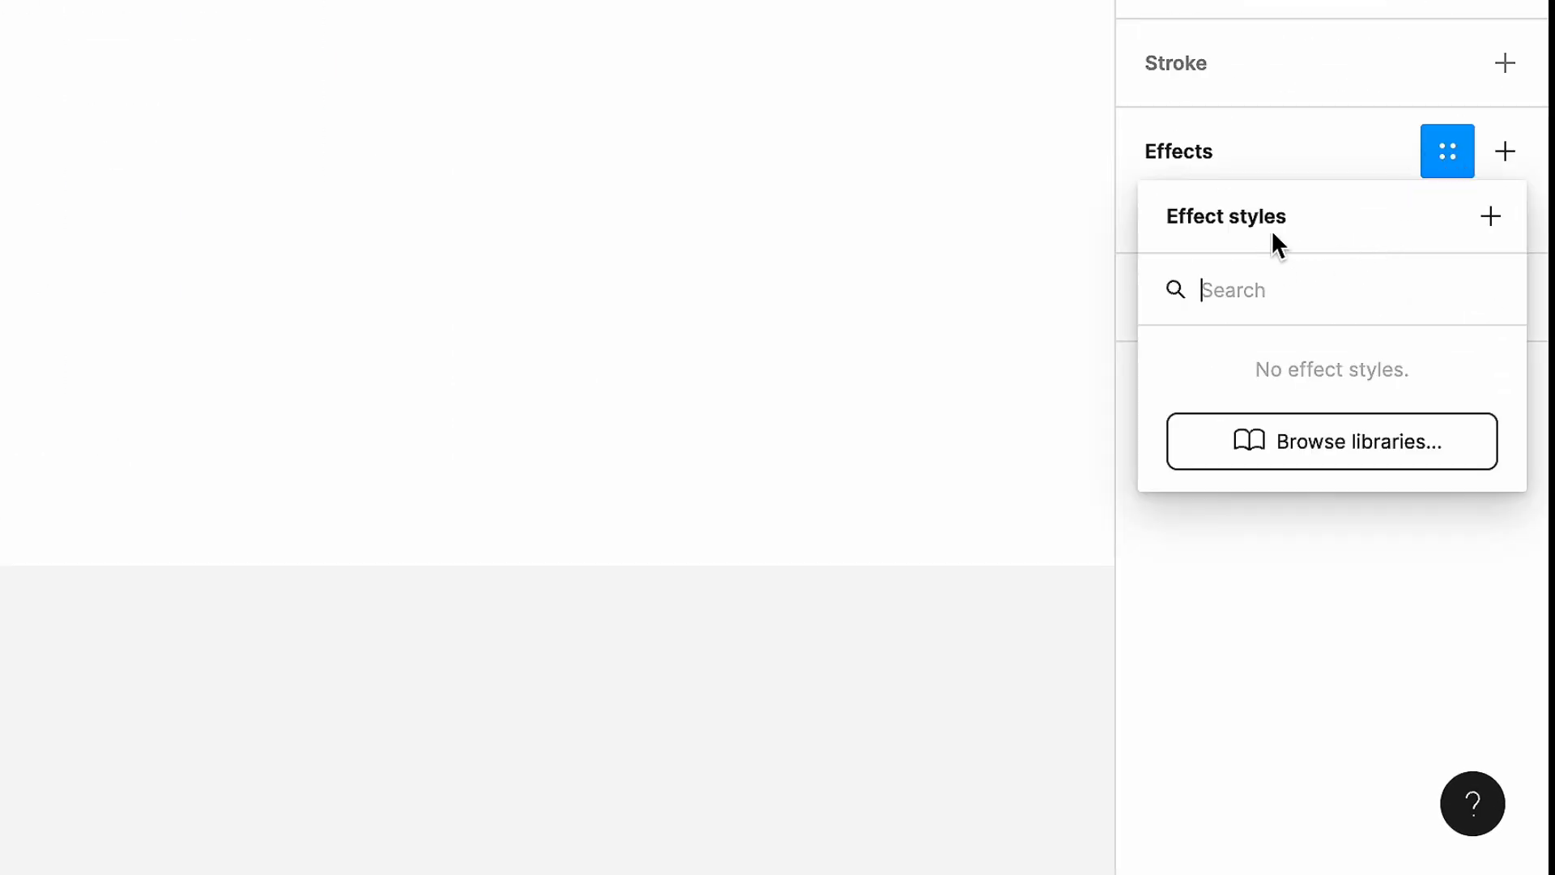
left_click(1494, 221)
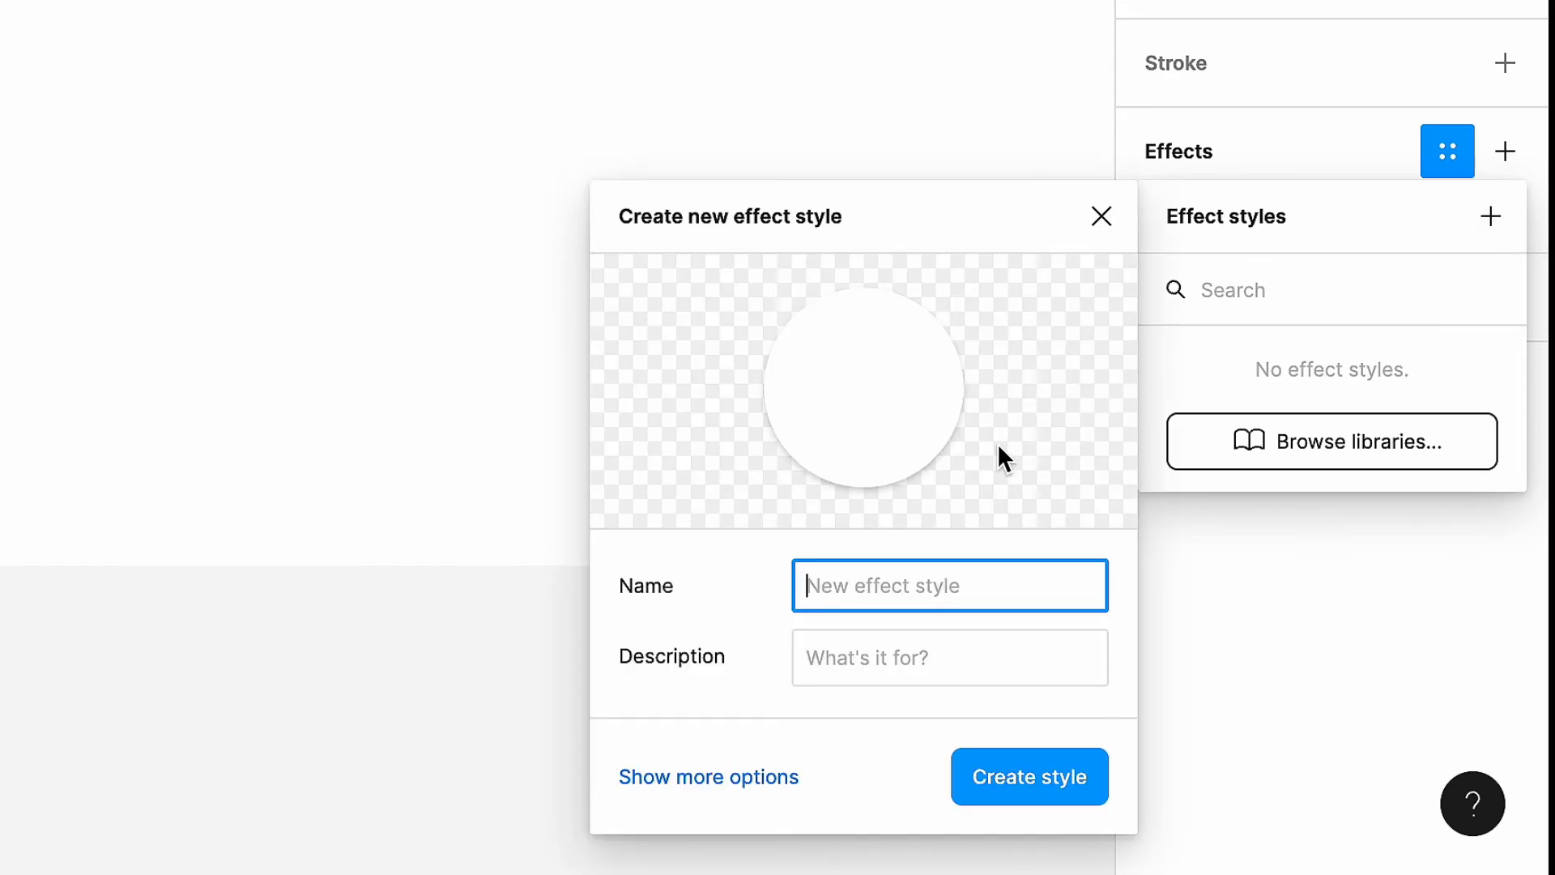
type("Sha")
type("dow.")
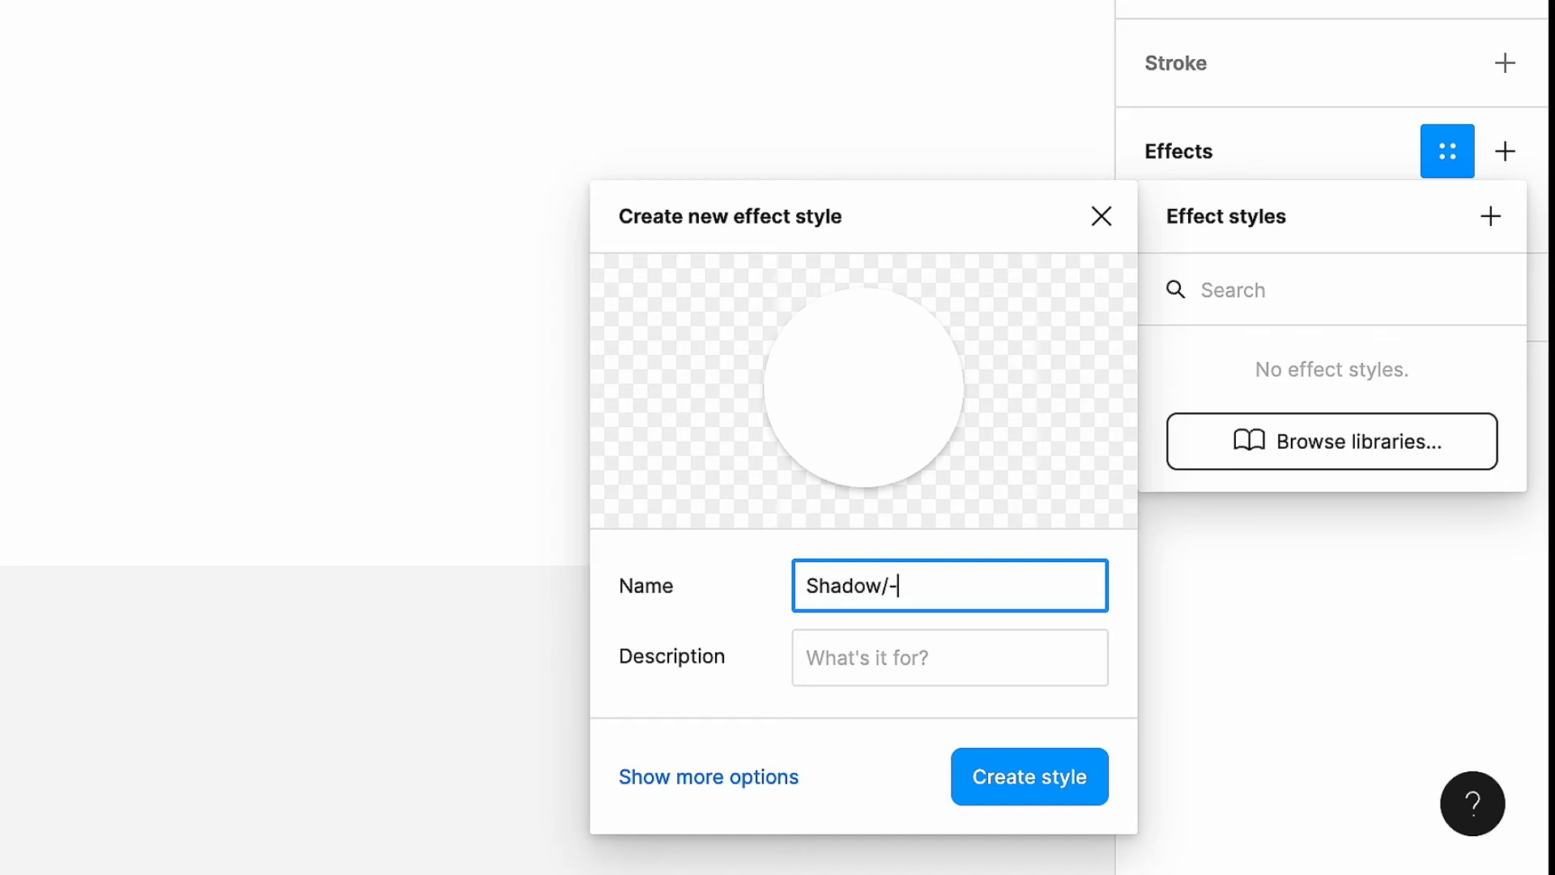
type("--sh")
type("adow")
type("23")
key("Return")
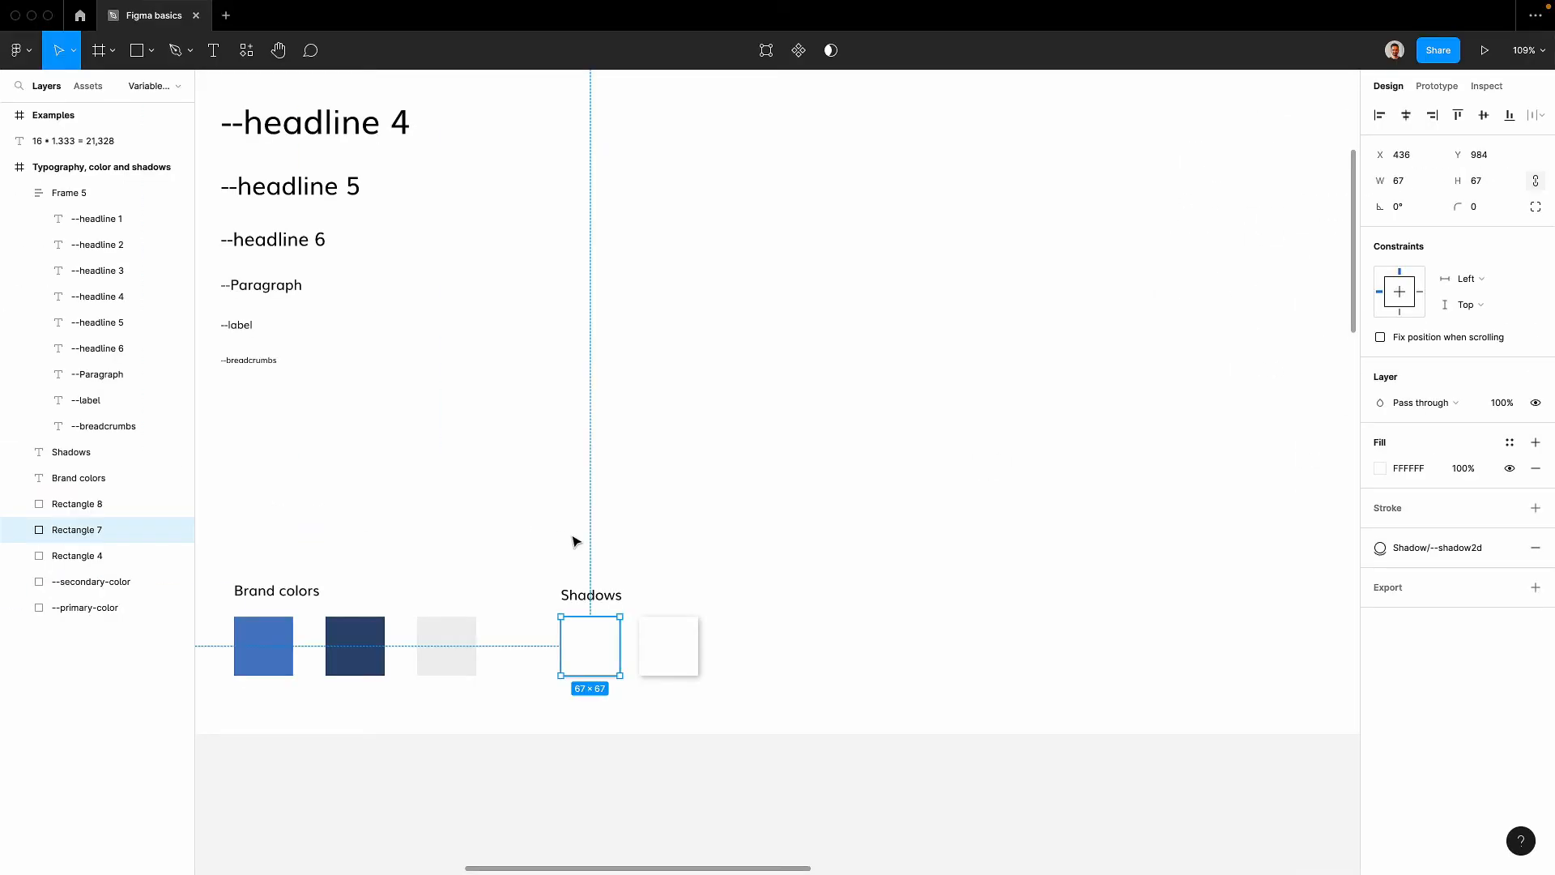
Create an effect style named Shadow/--shadow-2x from the second square under Shadows and deselect the square.
left_click(669, 671)
left_click(1509, 547)
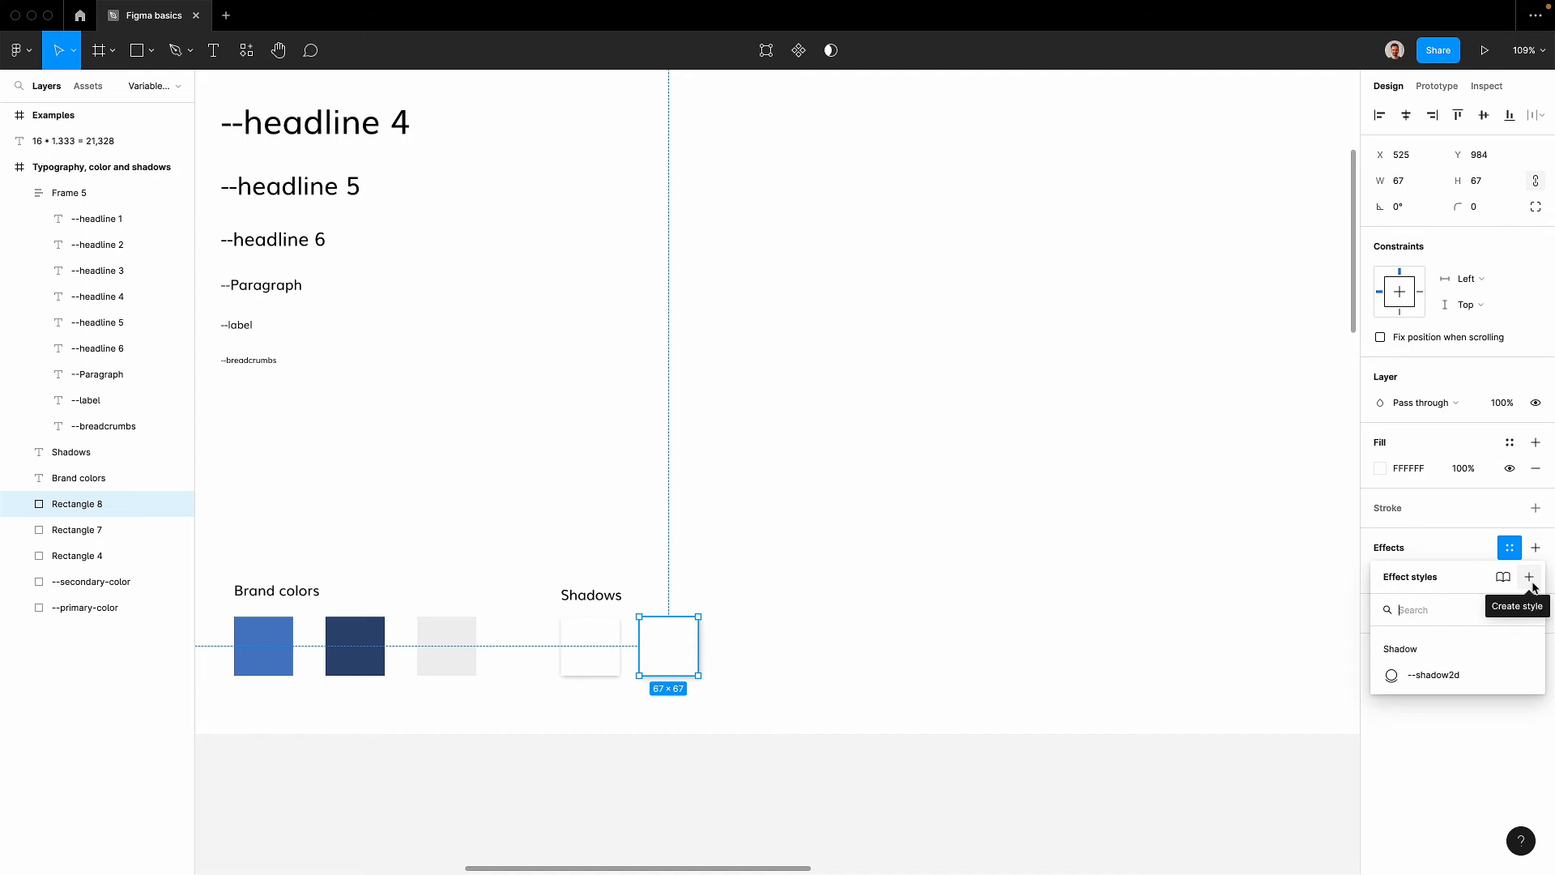
left_click(1533, 587)
type("Shadow/--shadow-2x")
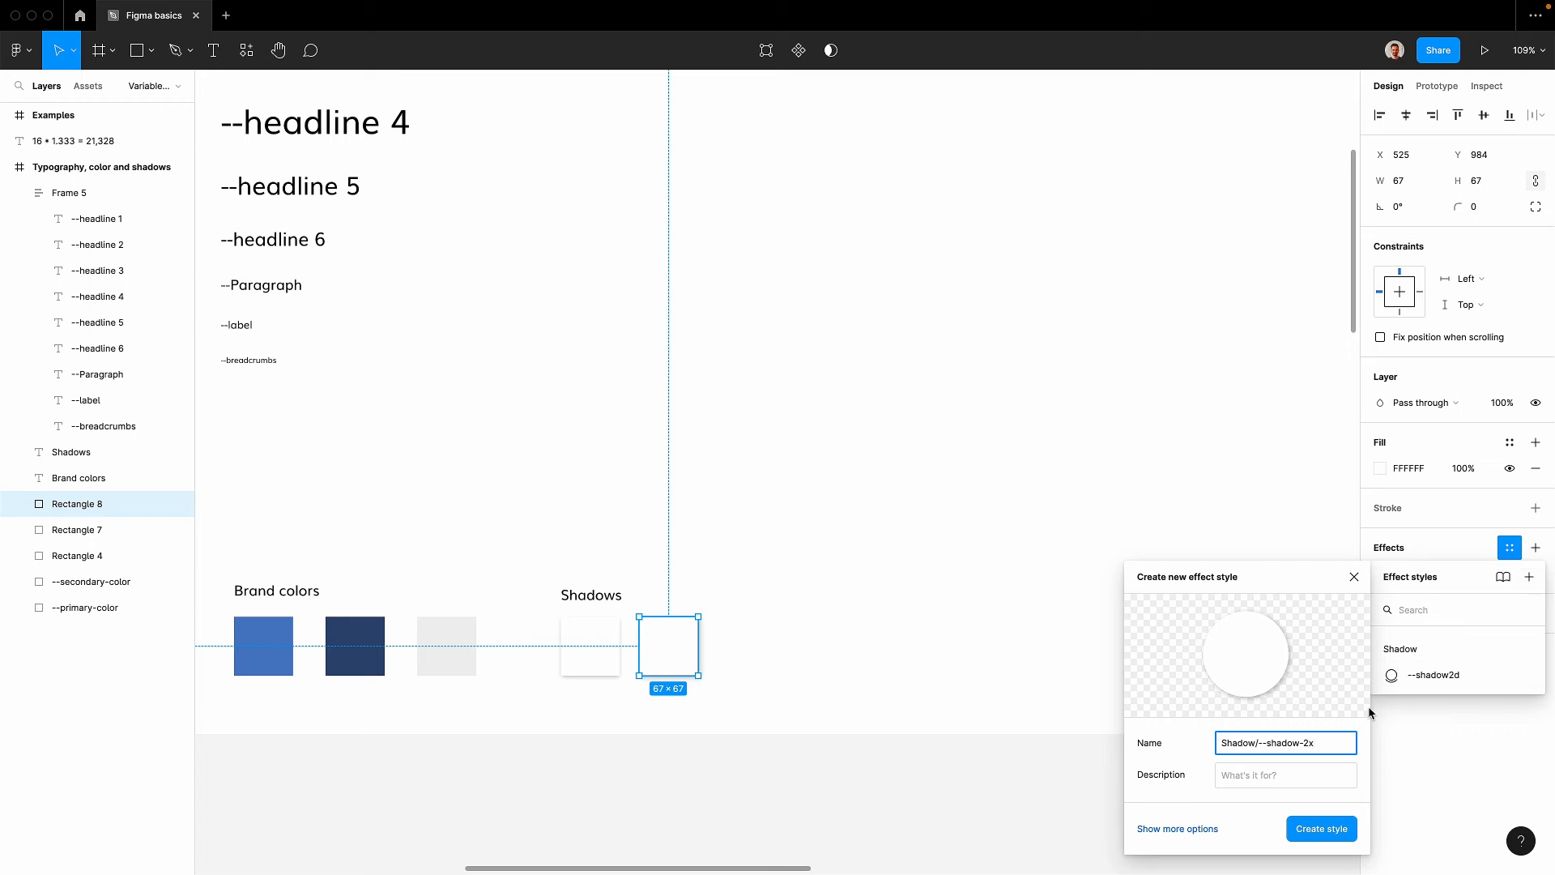
left_click(1322, 827)
left_click(961, 587)
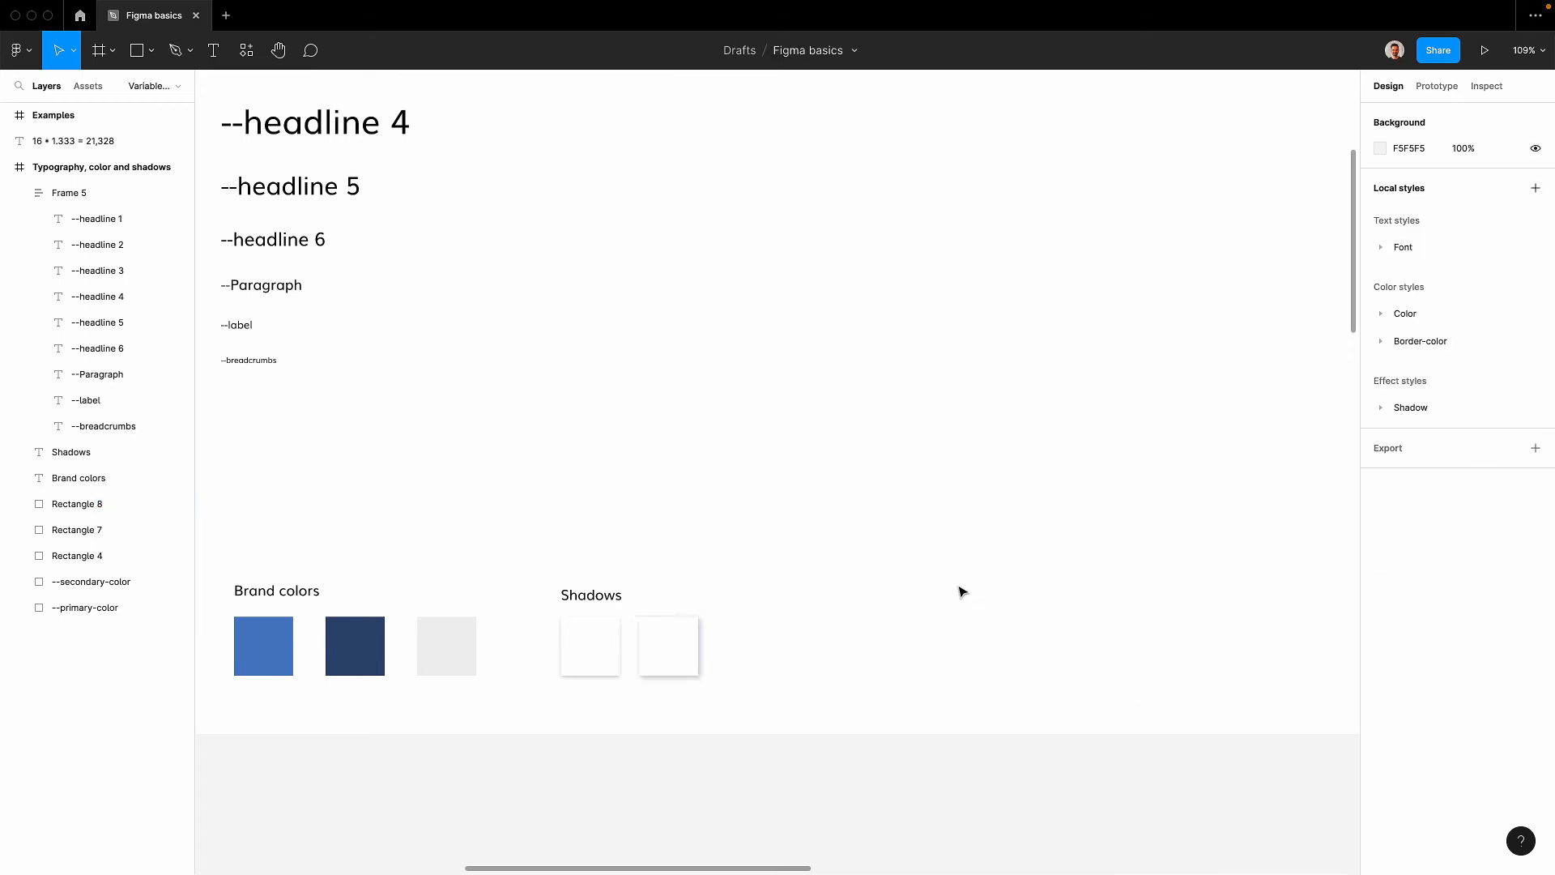
Examine the Card Example in the Examples frame, including its border, image thumbnail, texts and two CTA buttons.
scroll(851, 545, "down", 5)
left_click_drag(965, 649, 784, 684)
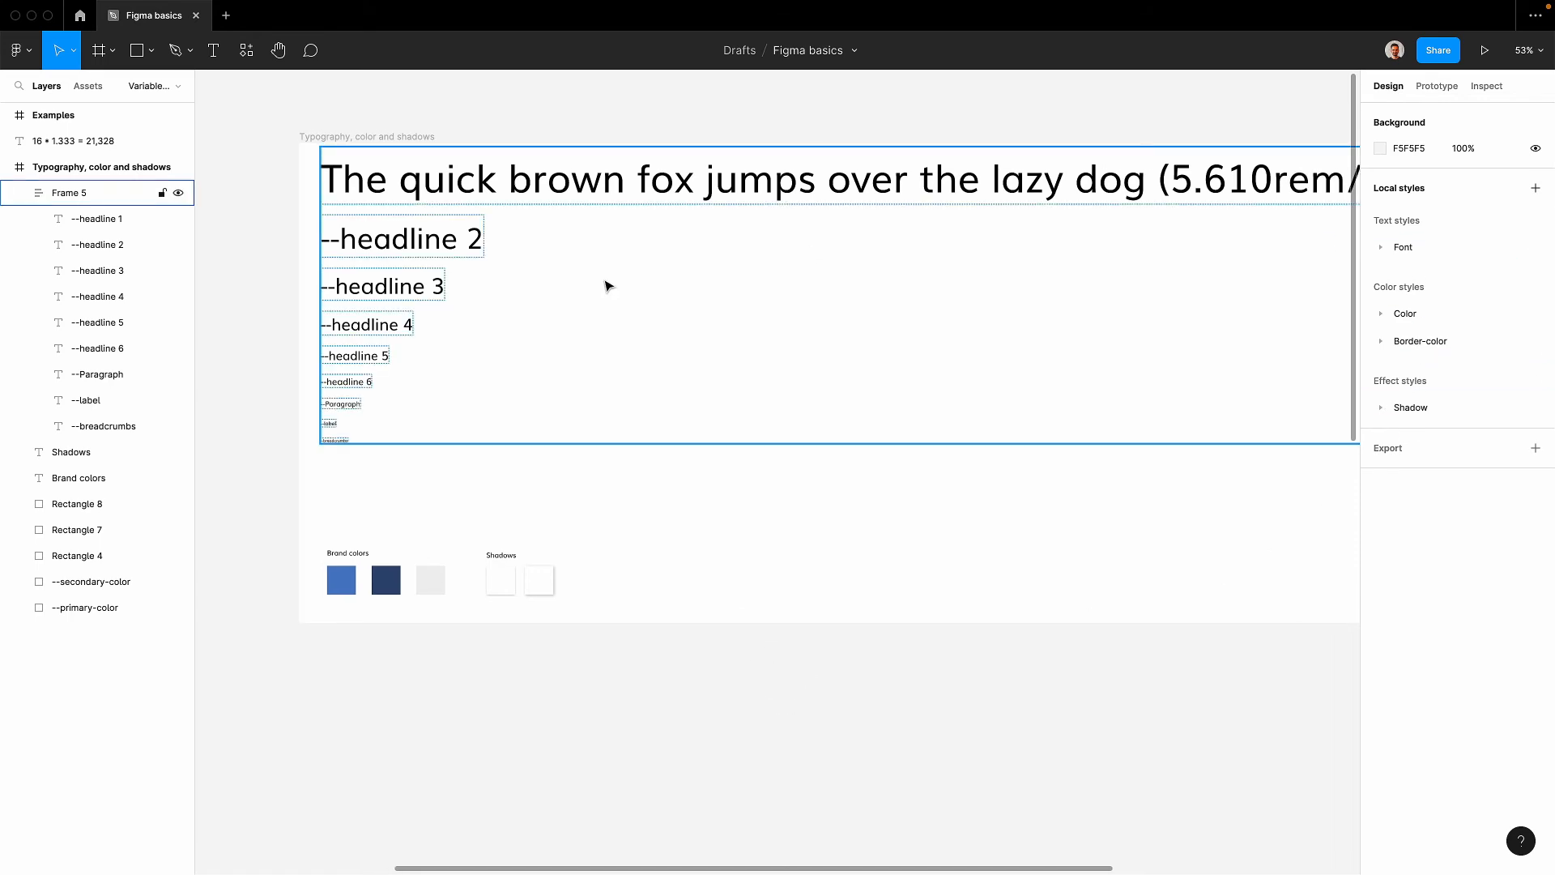
scroll(466, 310, "down", 4)
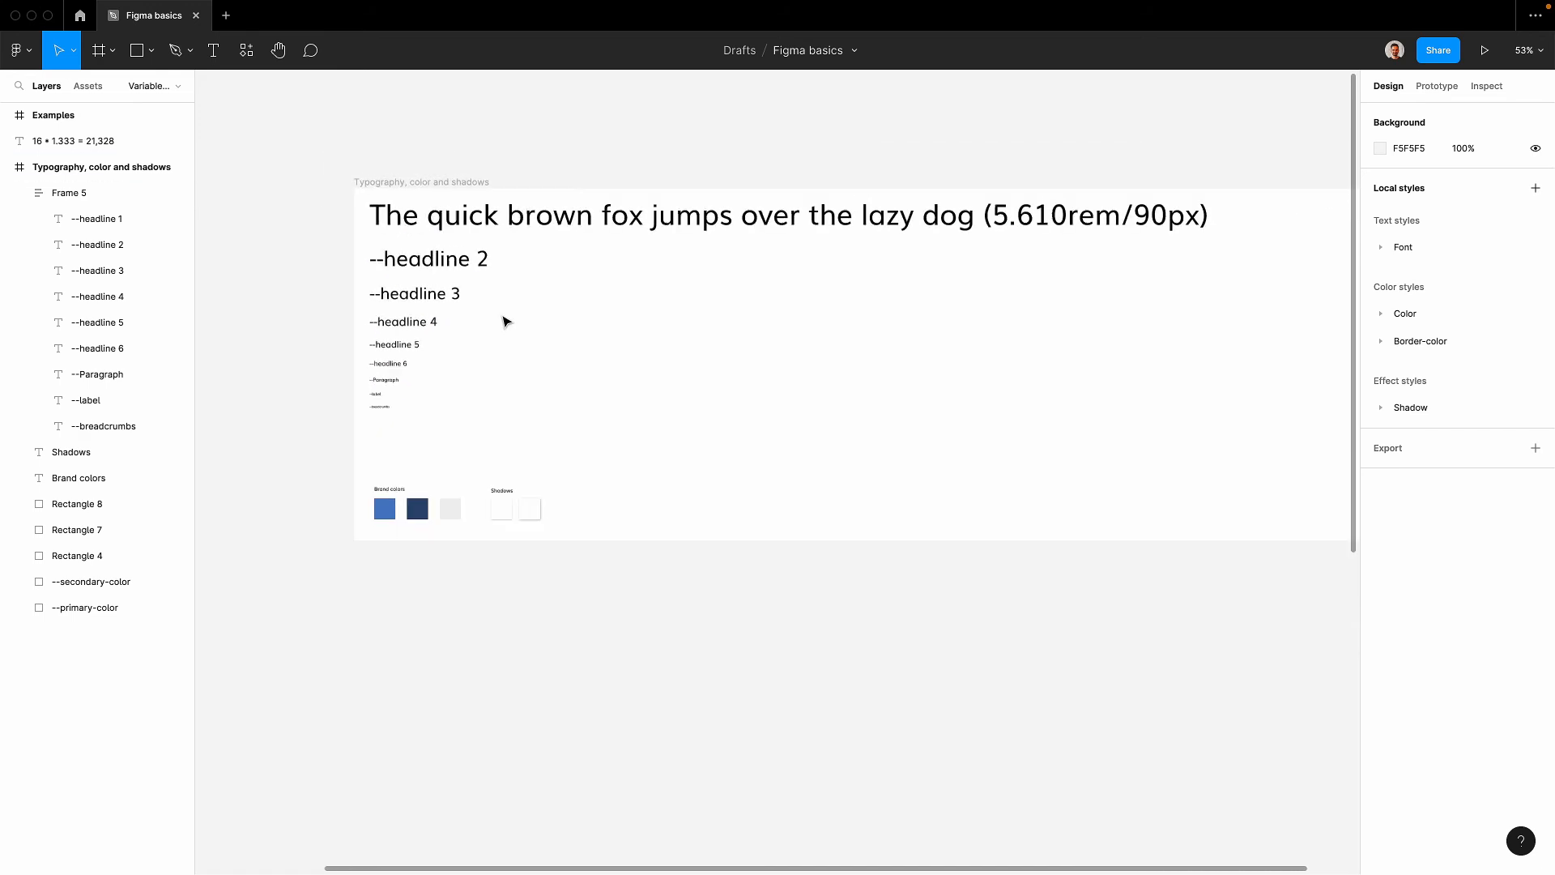
left_click_drag(597, 599, 542, 369)
left_click_drag(652, 678, 945, 419)
scroll(701, 438, "up", 5)
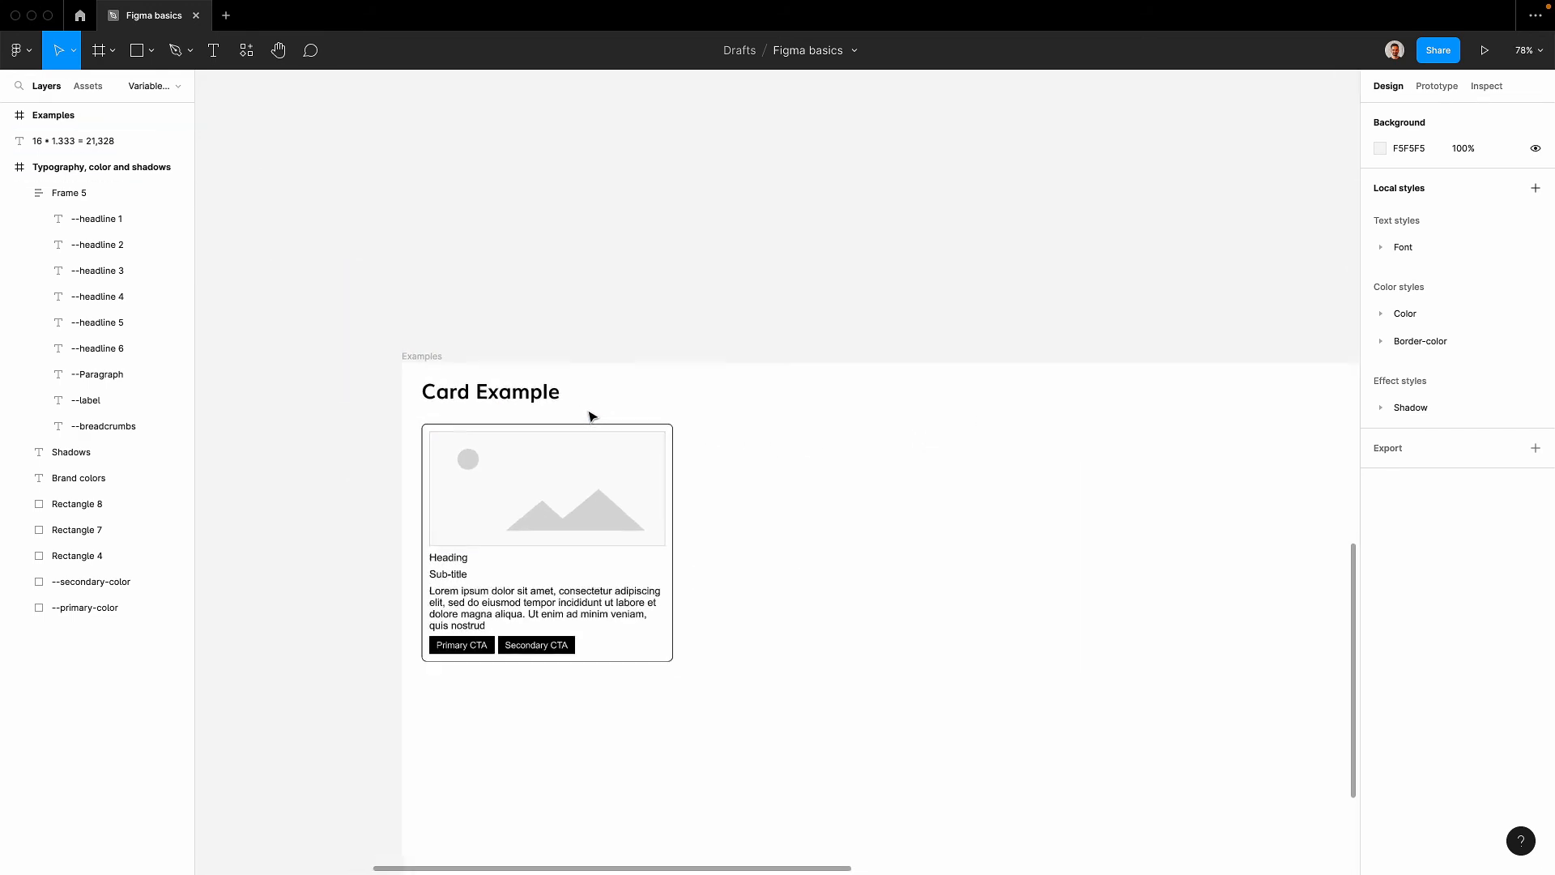
scroll(579, 312, "down", 3)
scroll(559, 389, "down", 3)
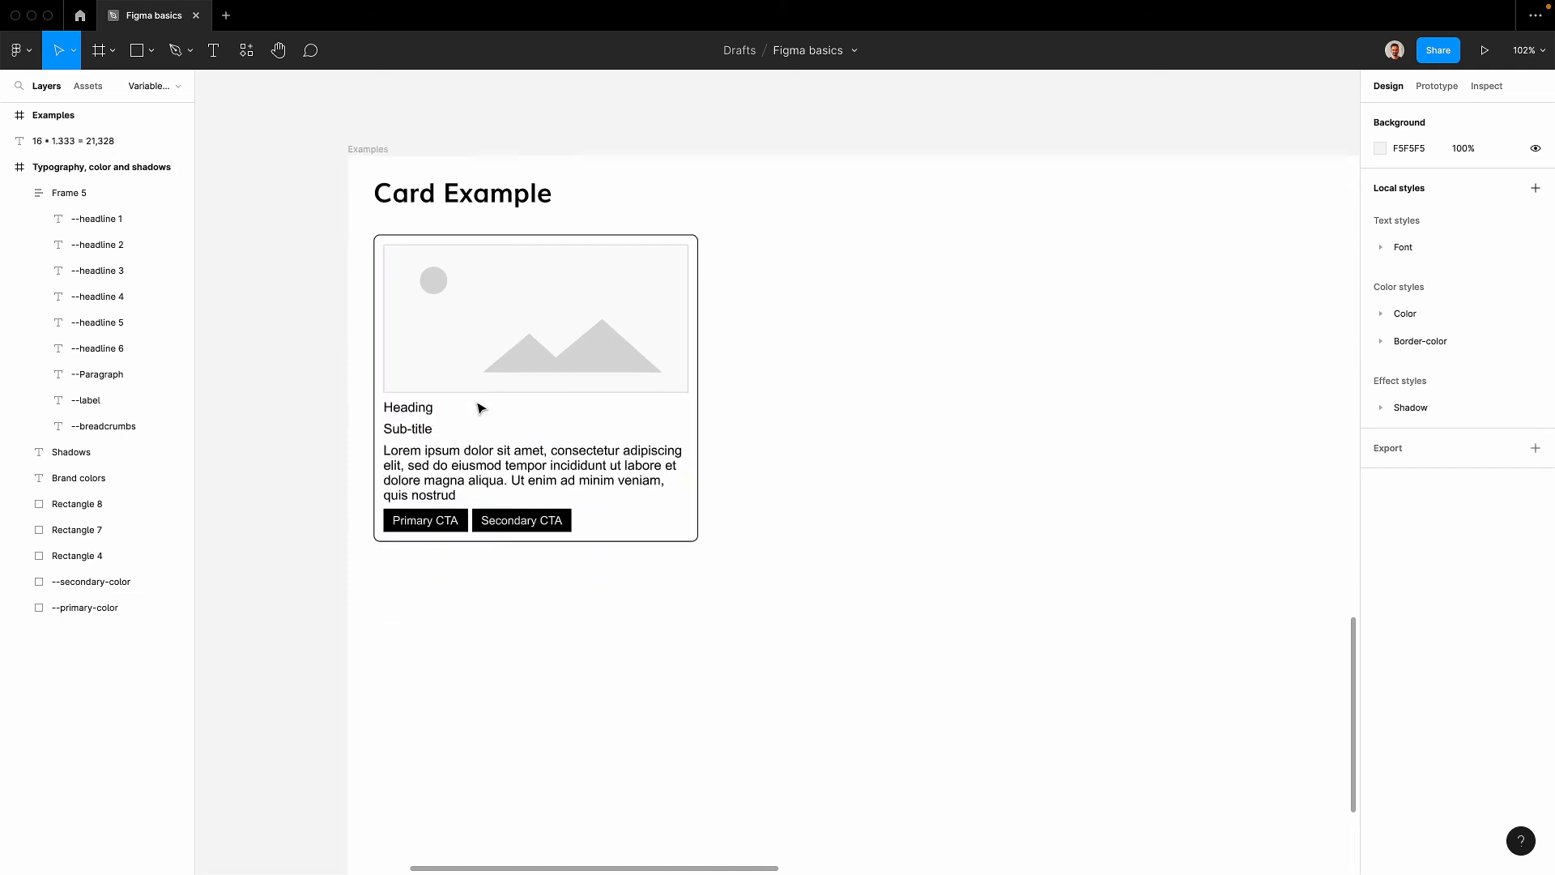
scroll(766, 369, "up", 2)
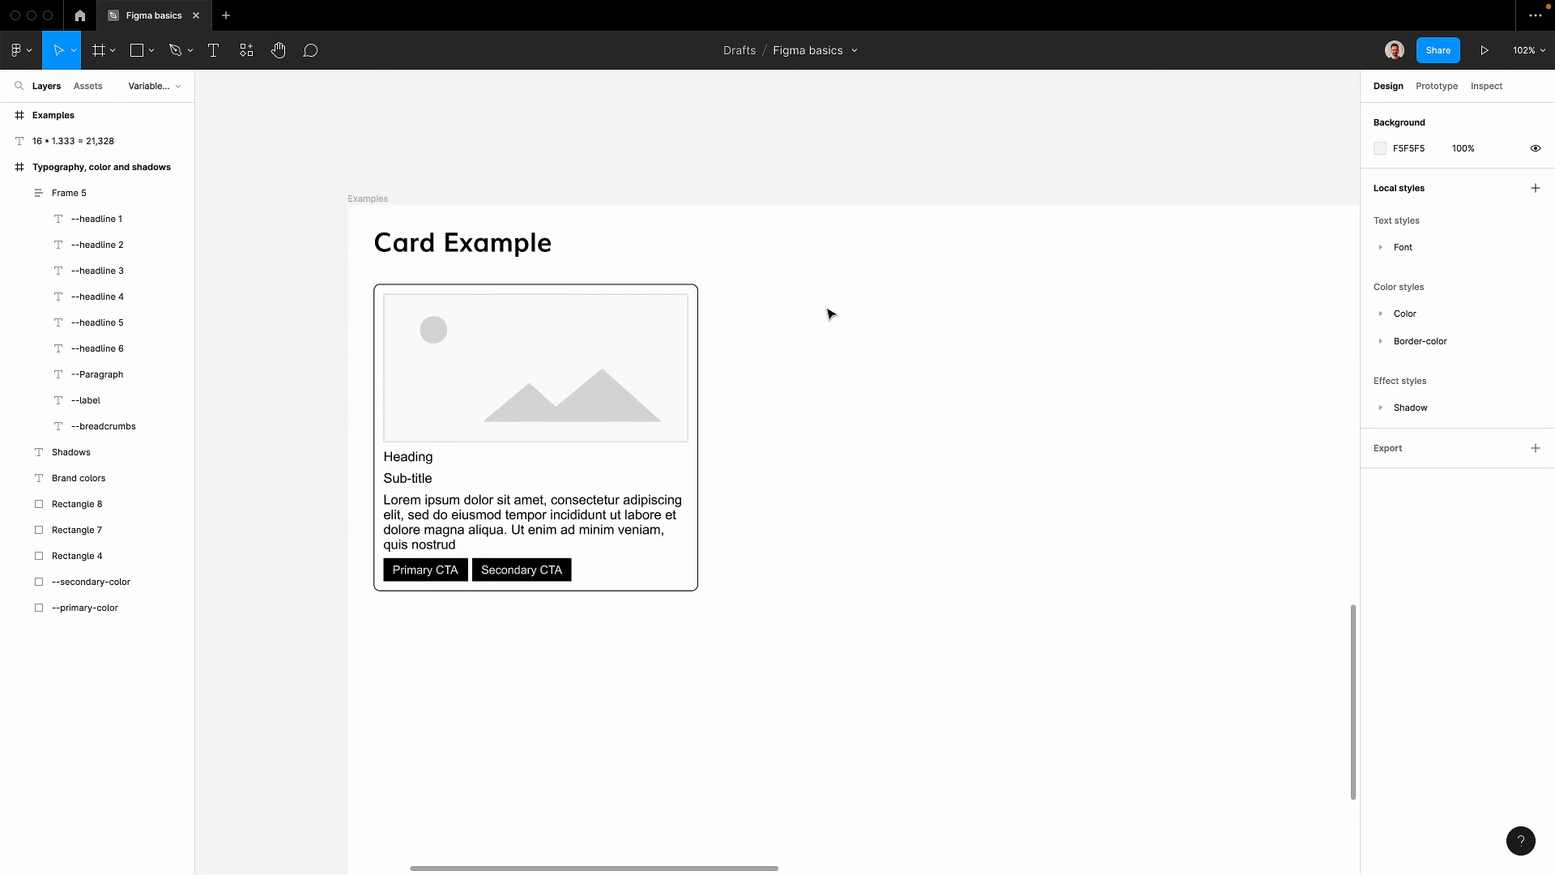
scroll(660, 302, "up", 3)
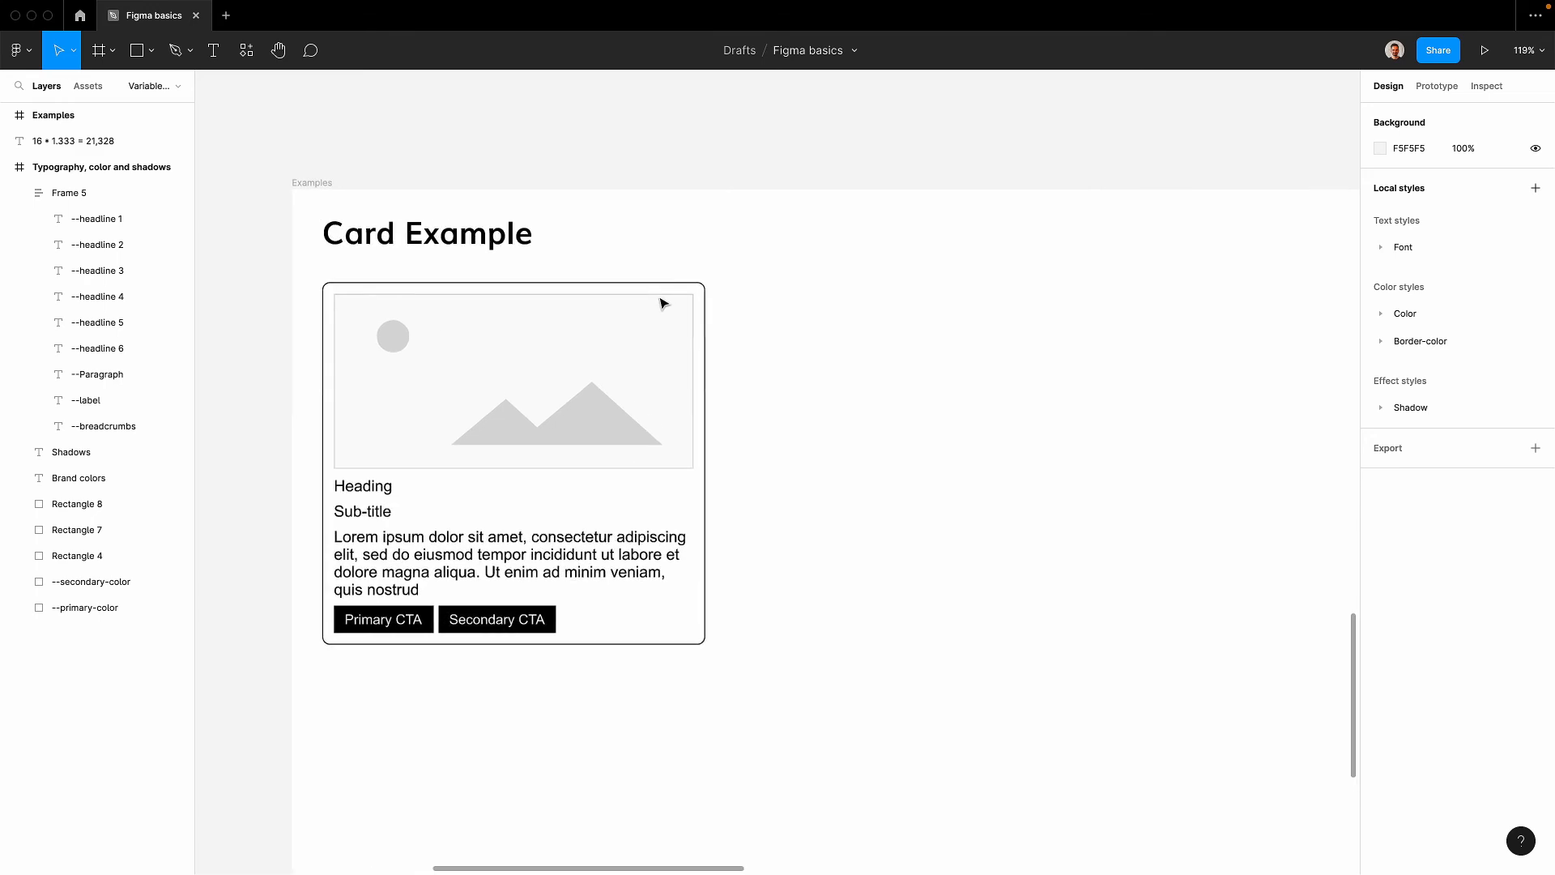
Apply the Border-color/--border-color style to the stroke of the Card box frame.
left_click(707, 341)
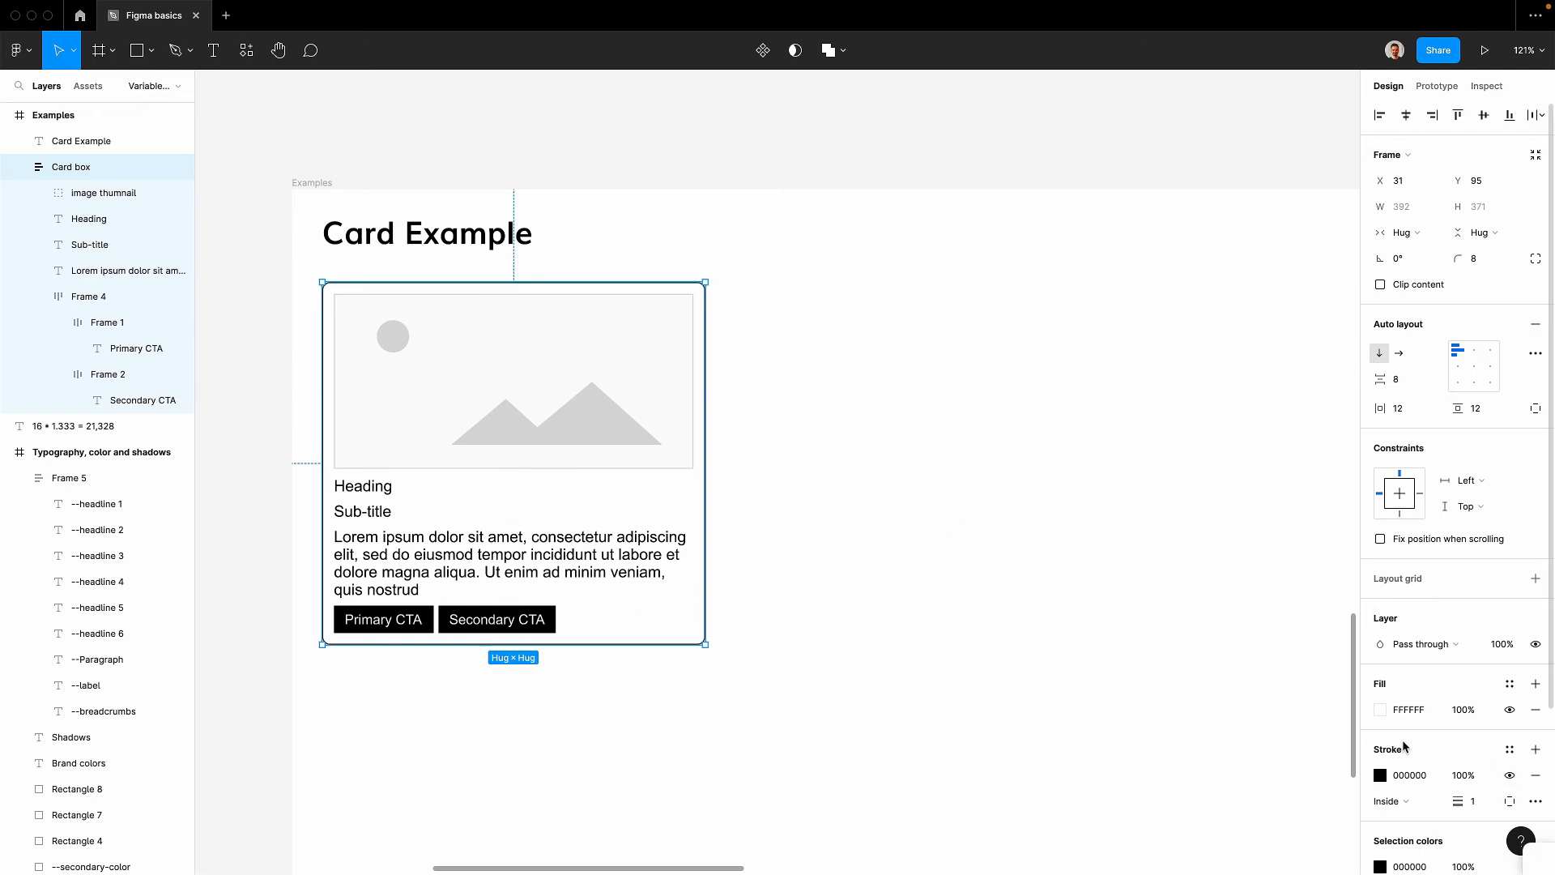
scroll(1409, 742, "down", 5)
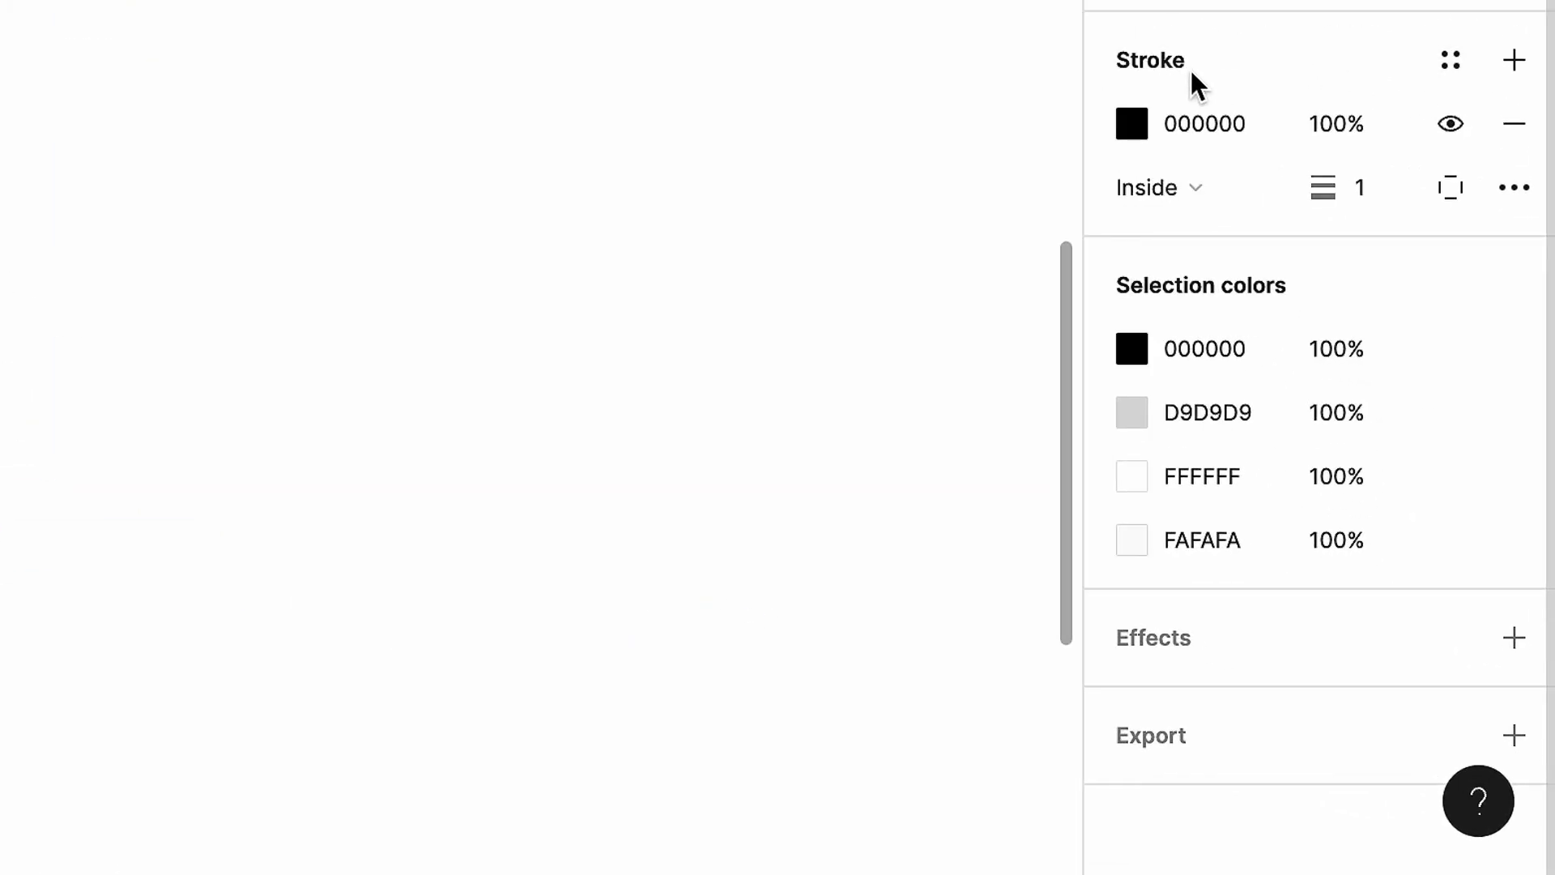
left_click(1460, 61)
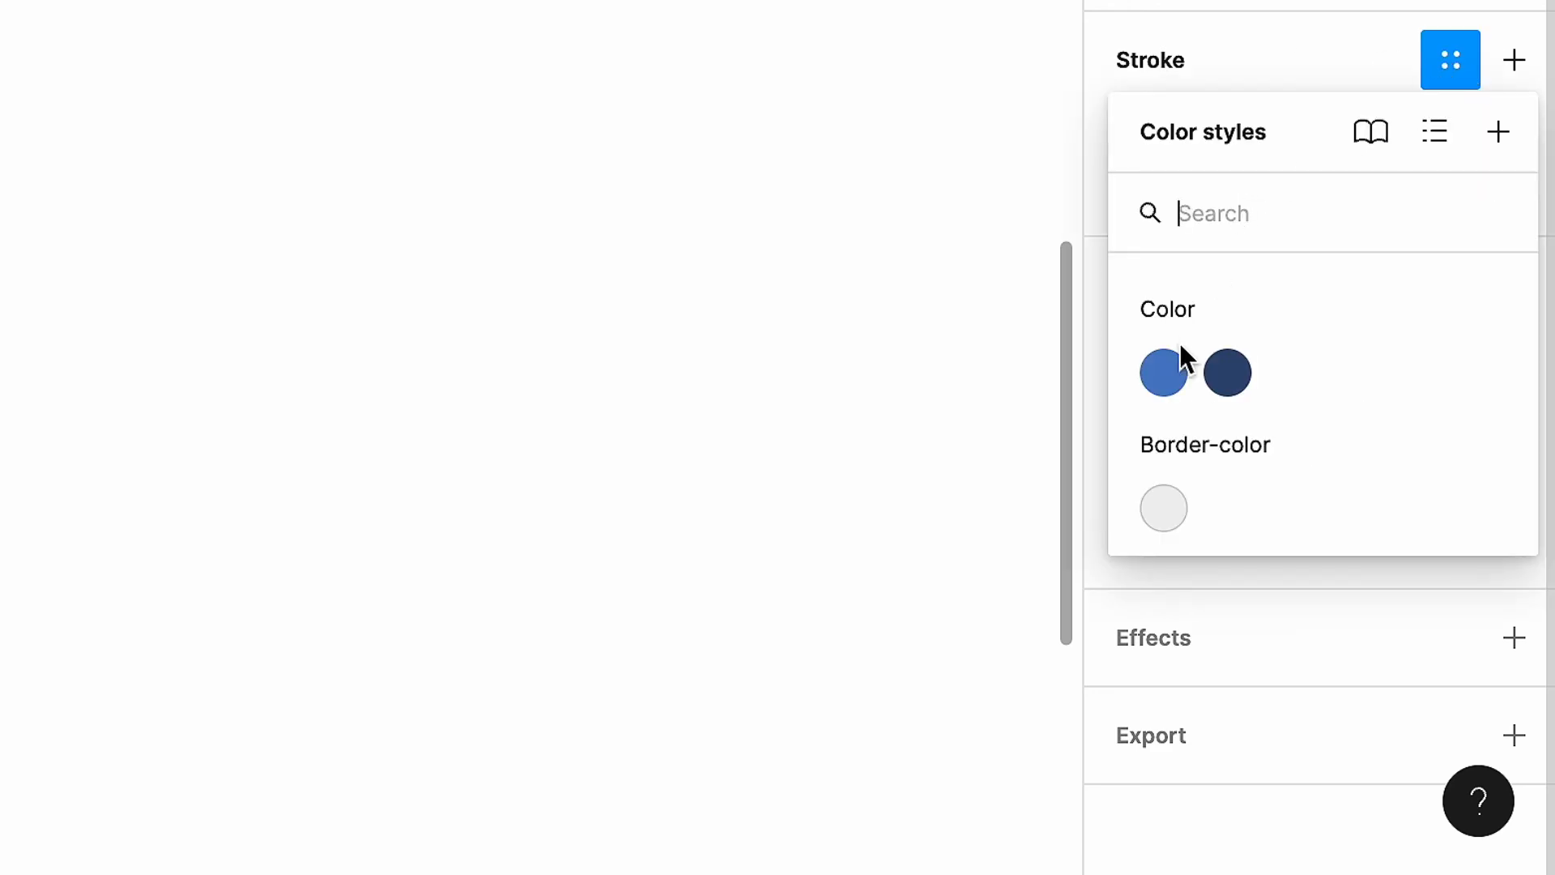
left_click(1165, 509)
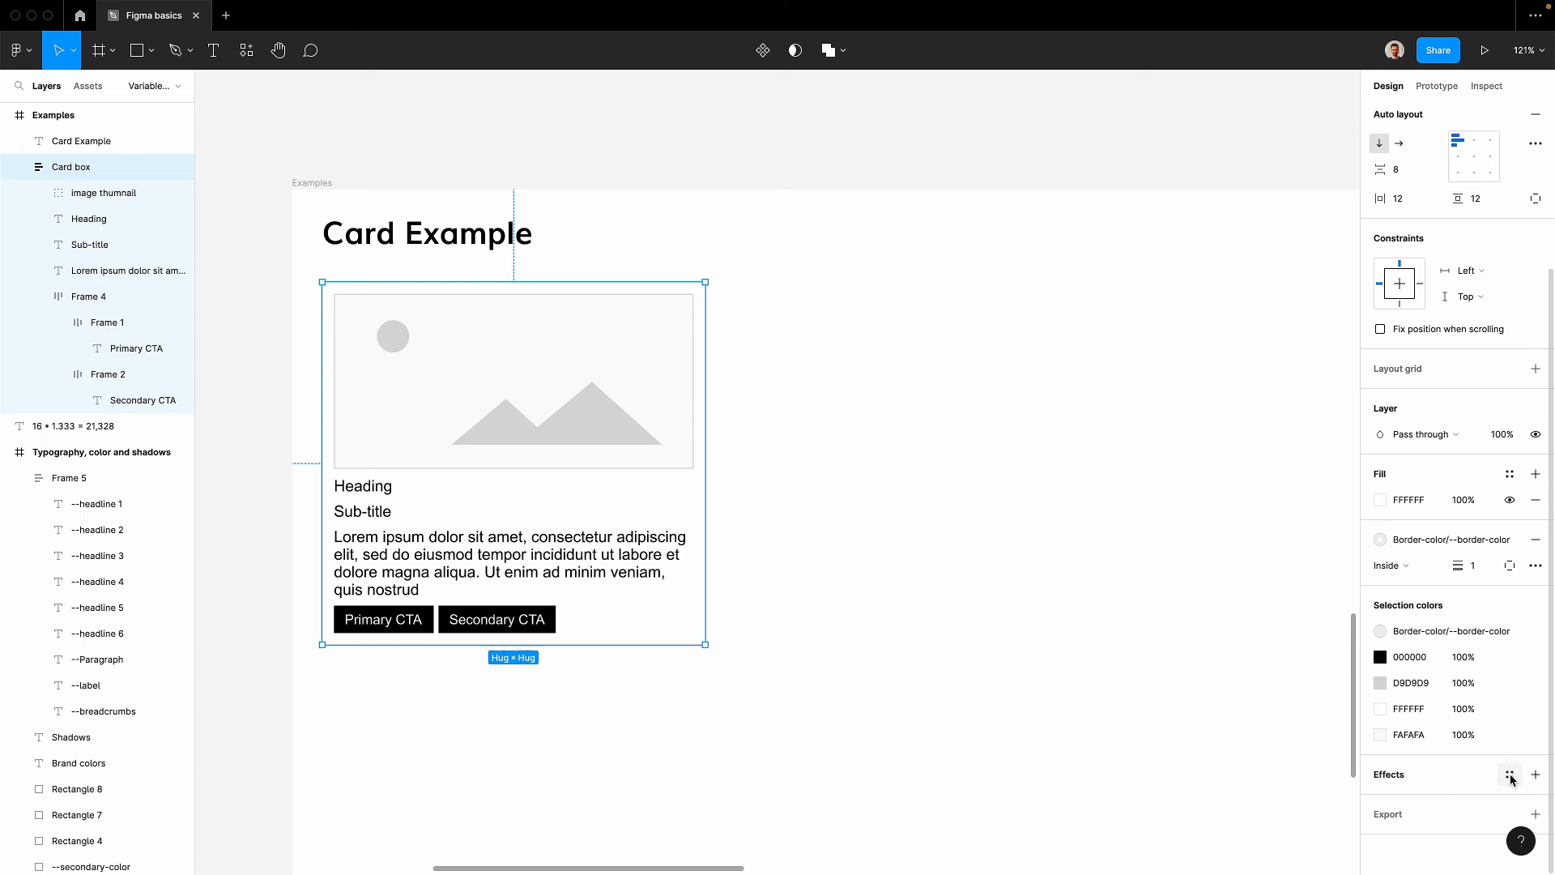
Apply the Shadow/--shadow2d effect style to the Card box frame and deselect it.
left_click(1510, 776)
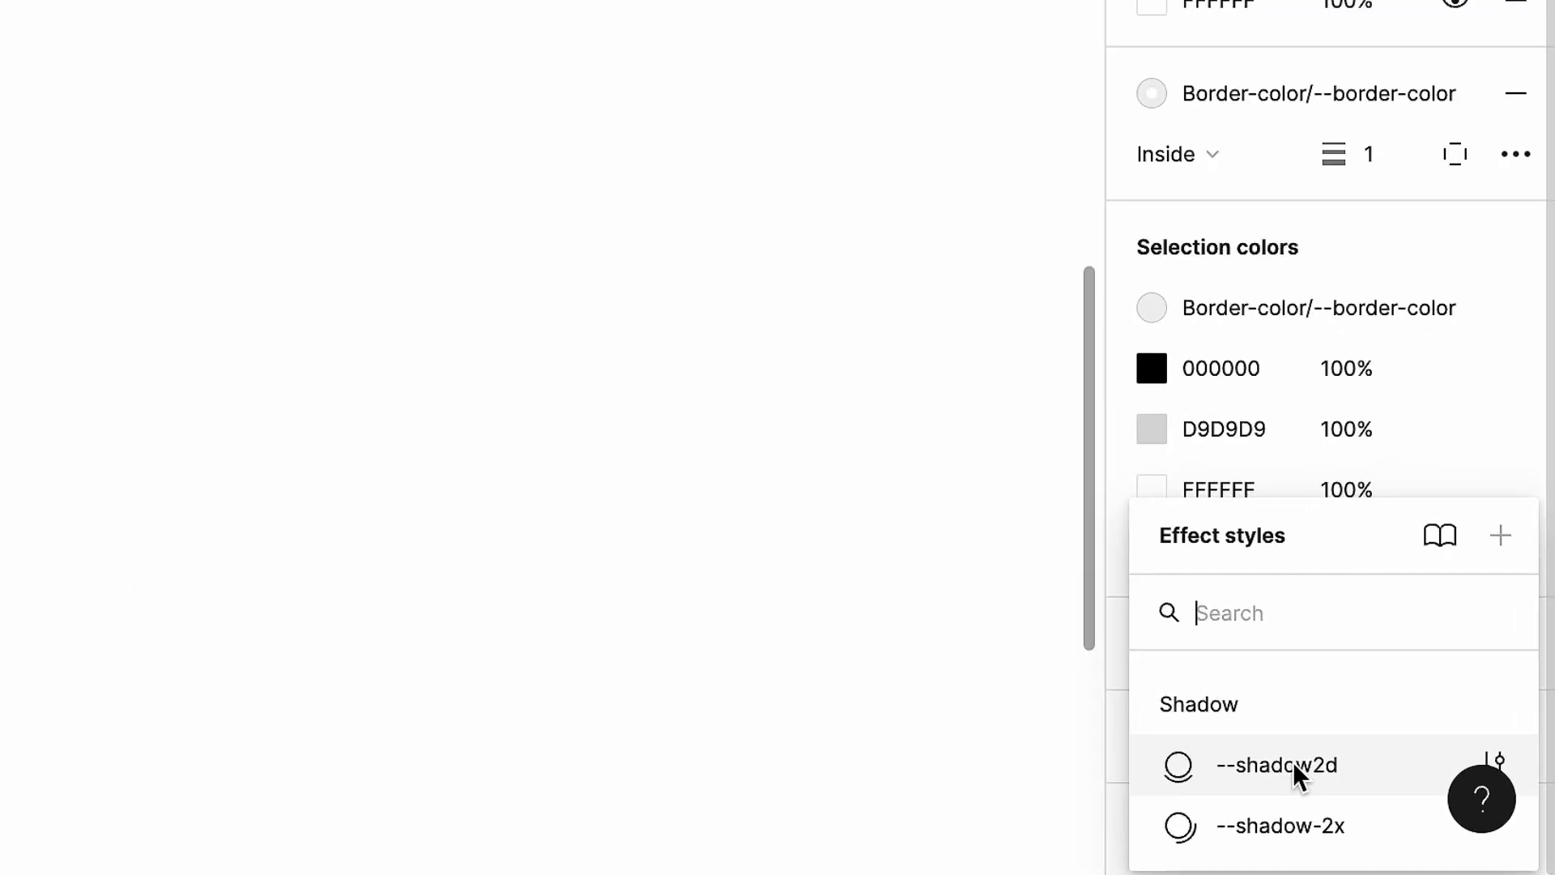
left_click(1298, 776)
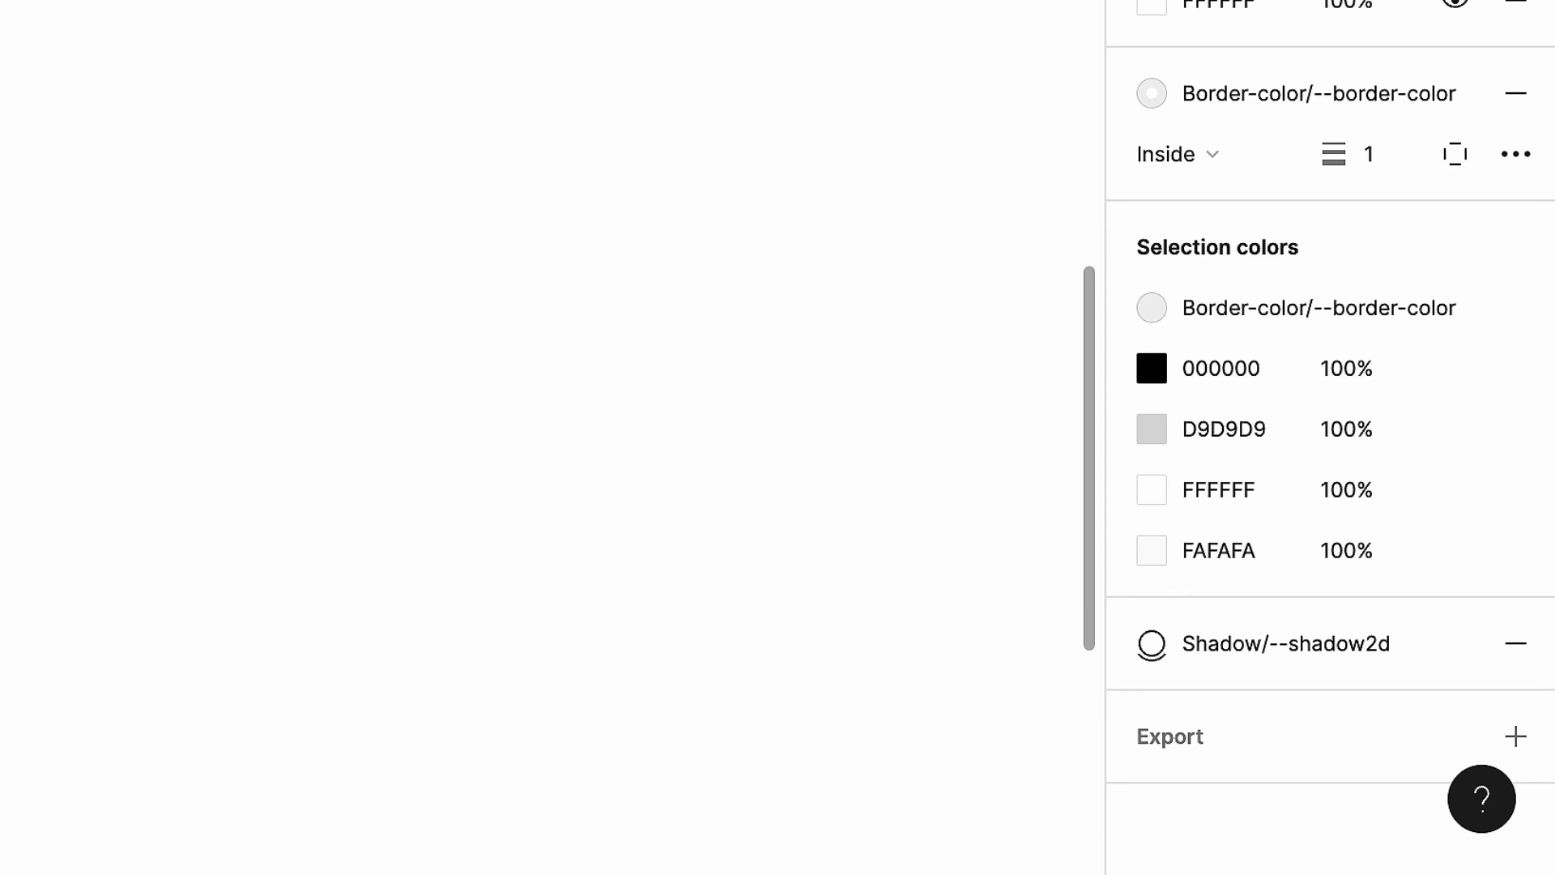
key("Escape")
Apply the Font/--headline 3 text style to the Heading text in the Card box.
scroll(670, 250, "up", 1)
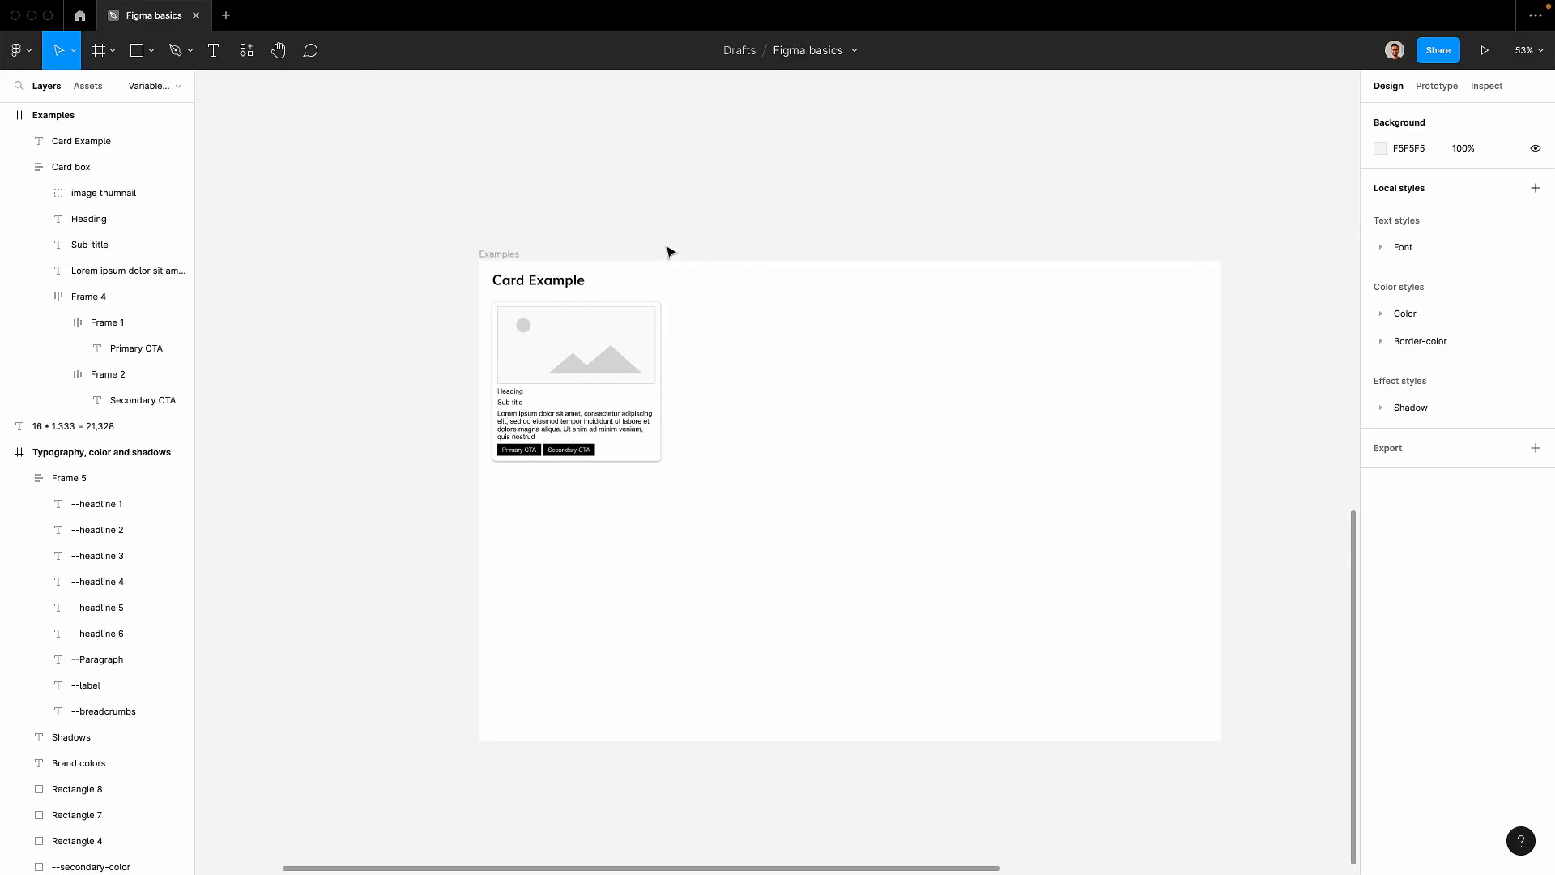
scroll(649, 342, "up", 1)
scroll(649, 342, "up", 5)
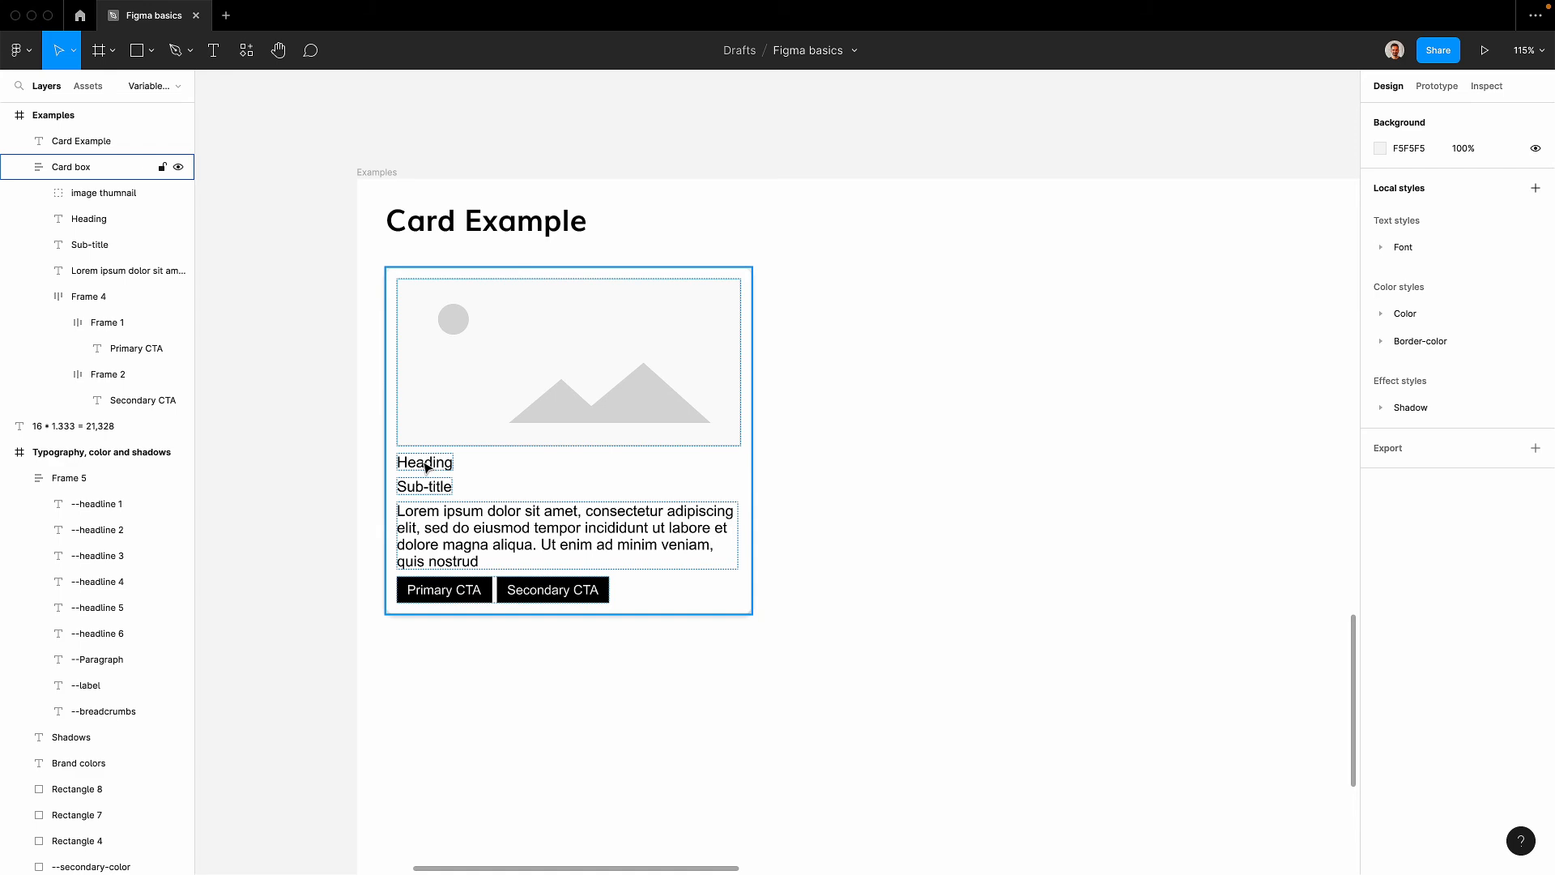
left_click(425, 467)
left_click(427, 469)
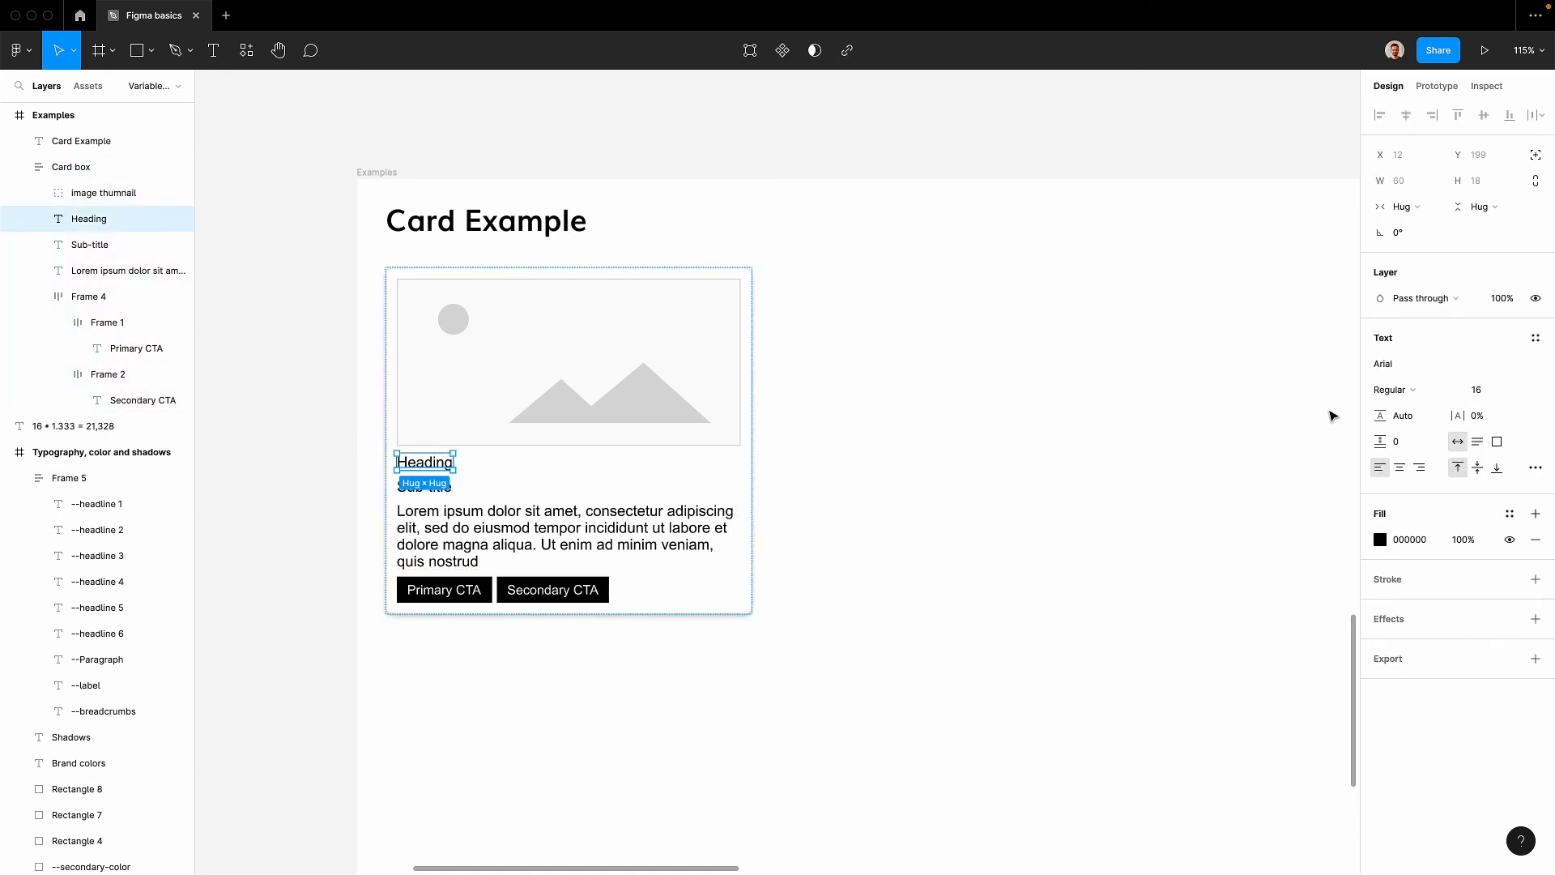
left_click(1535, 338)
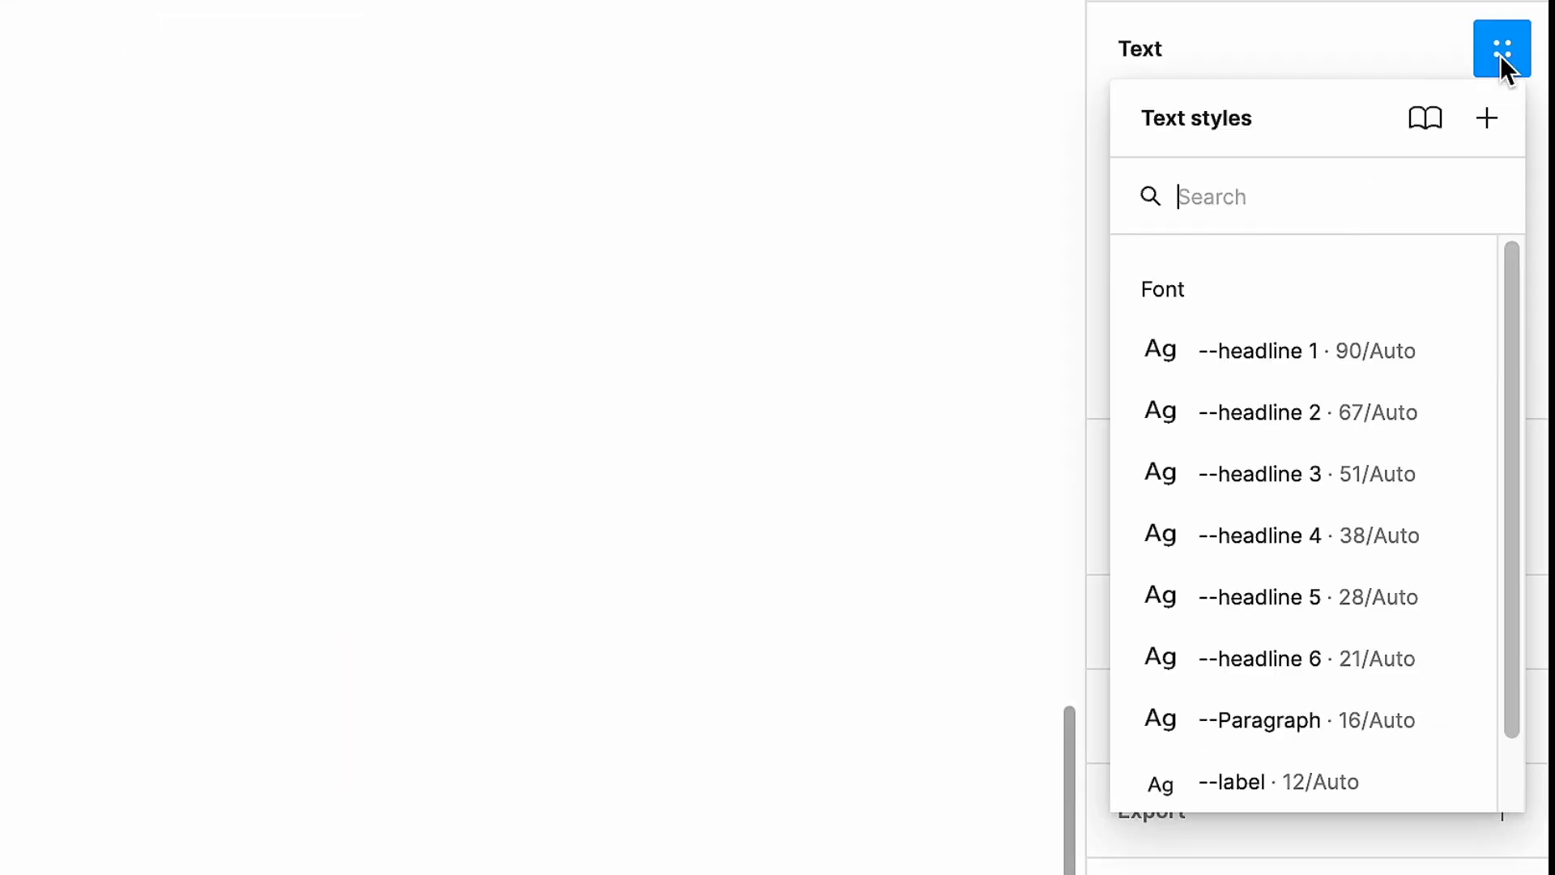
left_click(1310, 473)
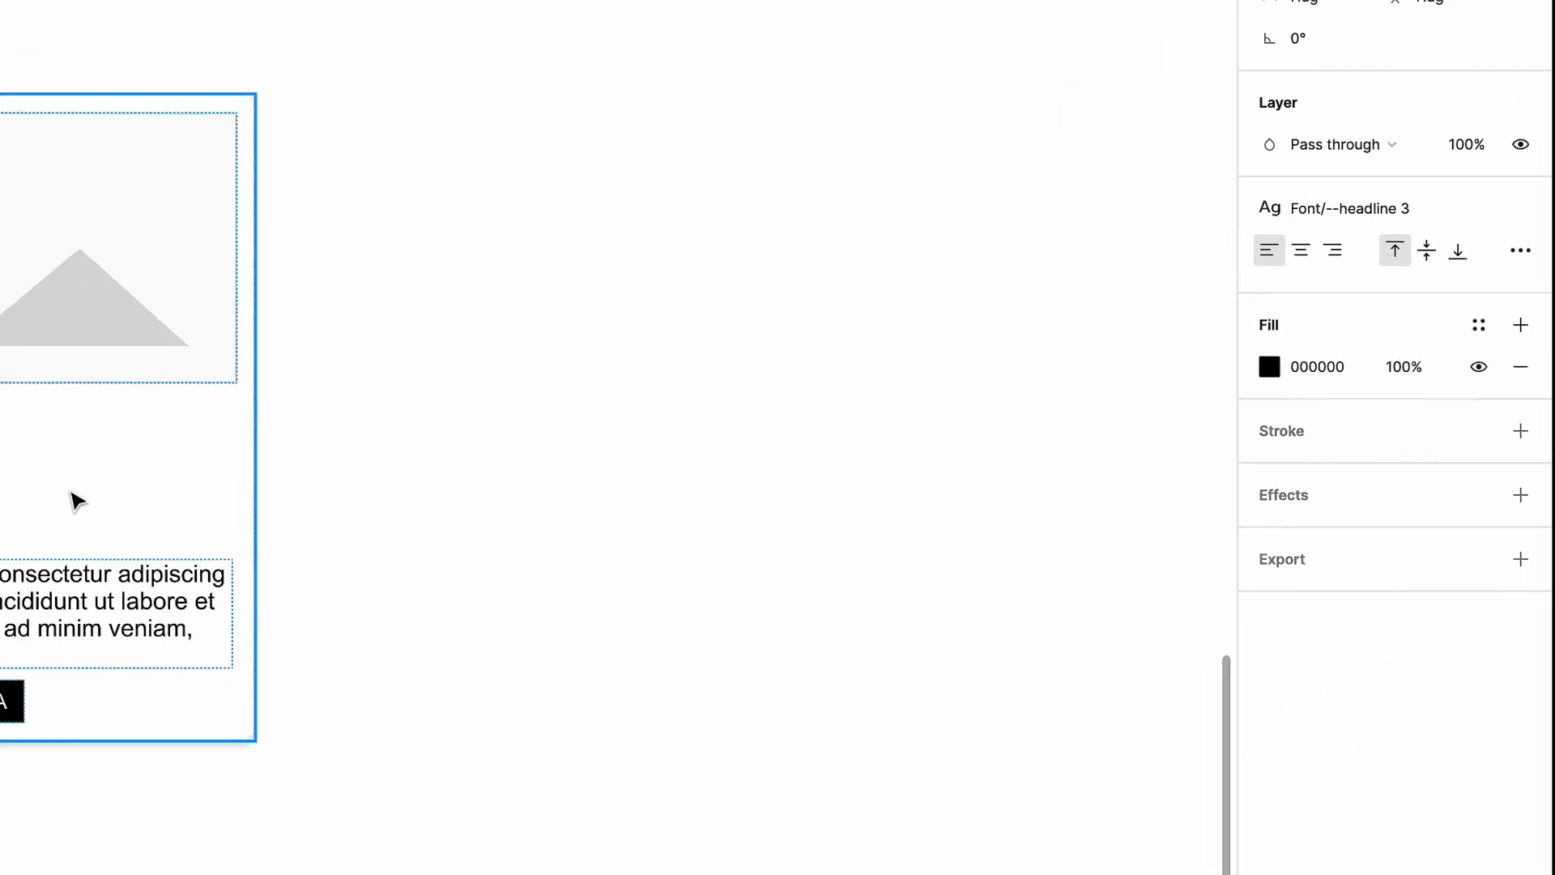
Apply the Font/--headline 6 text style to the Sub-title text in the Card box.
left_click(254, 540)
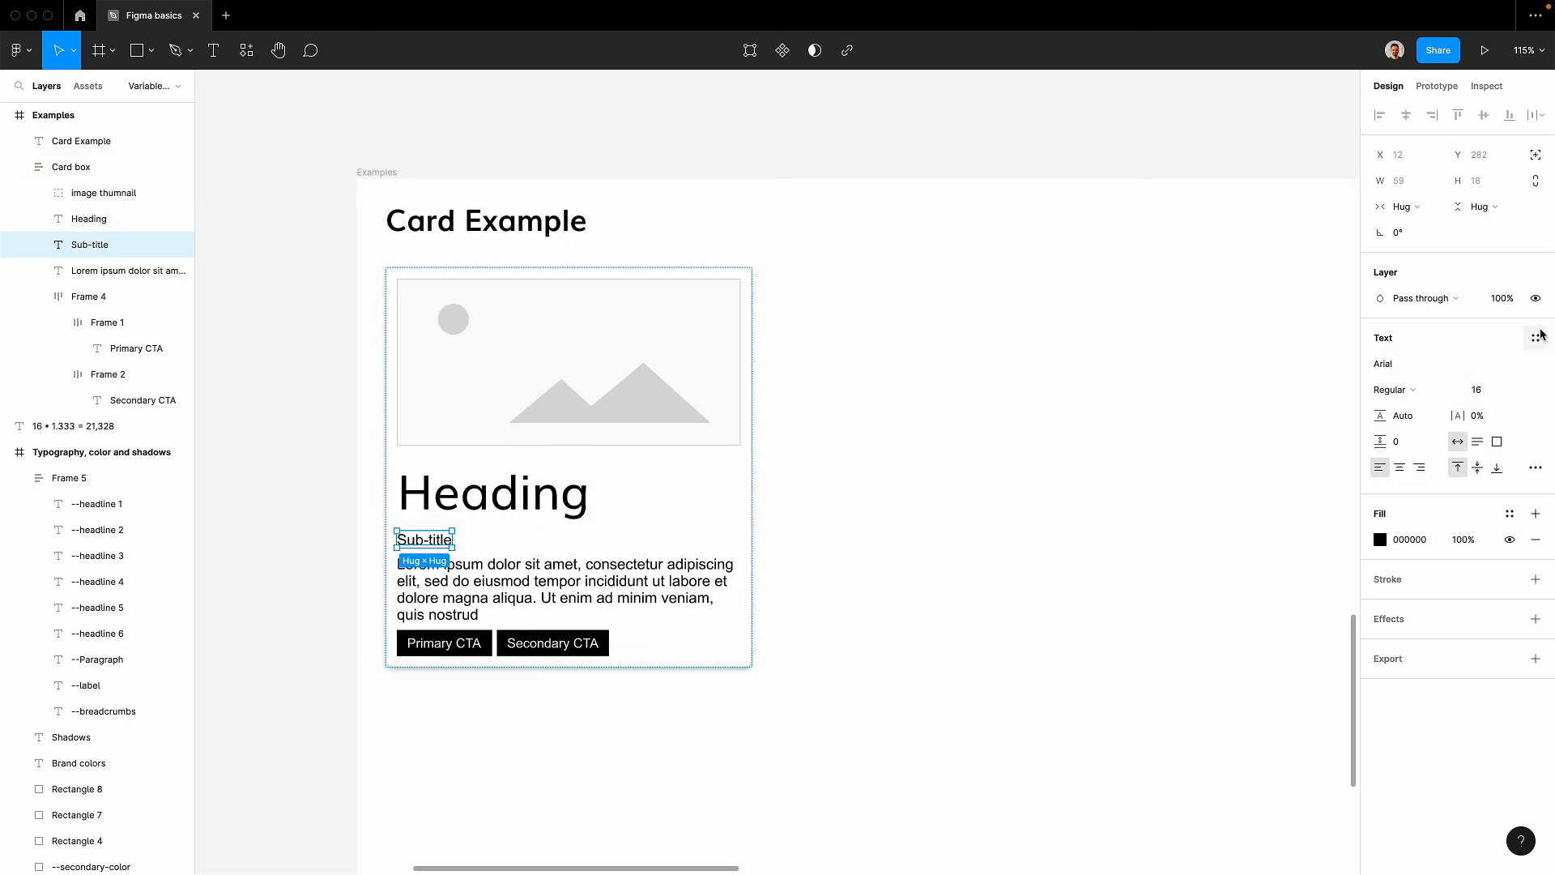
left_click(1537, 337)
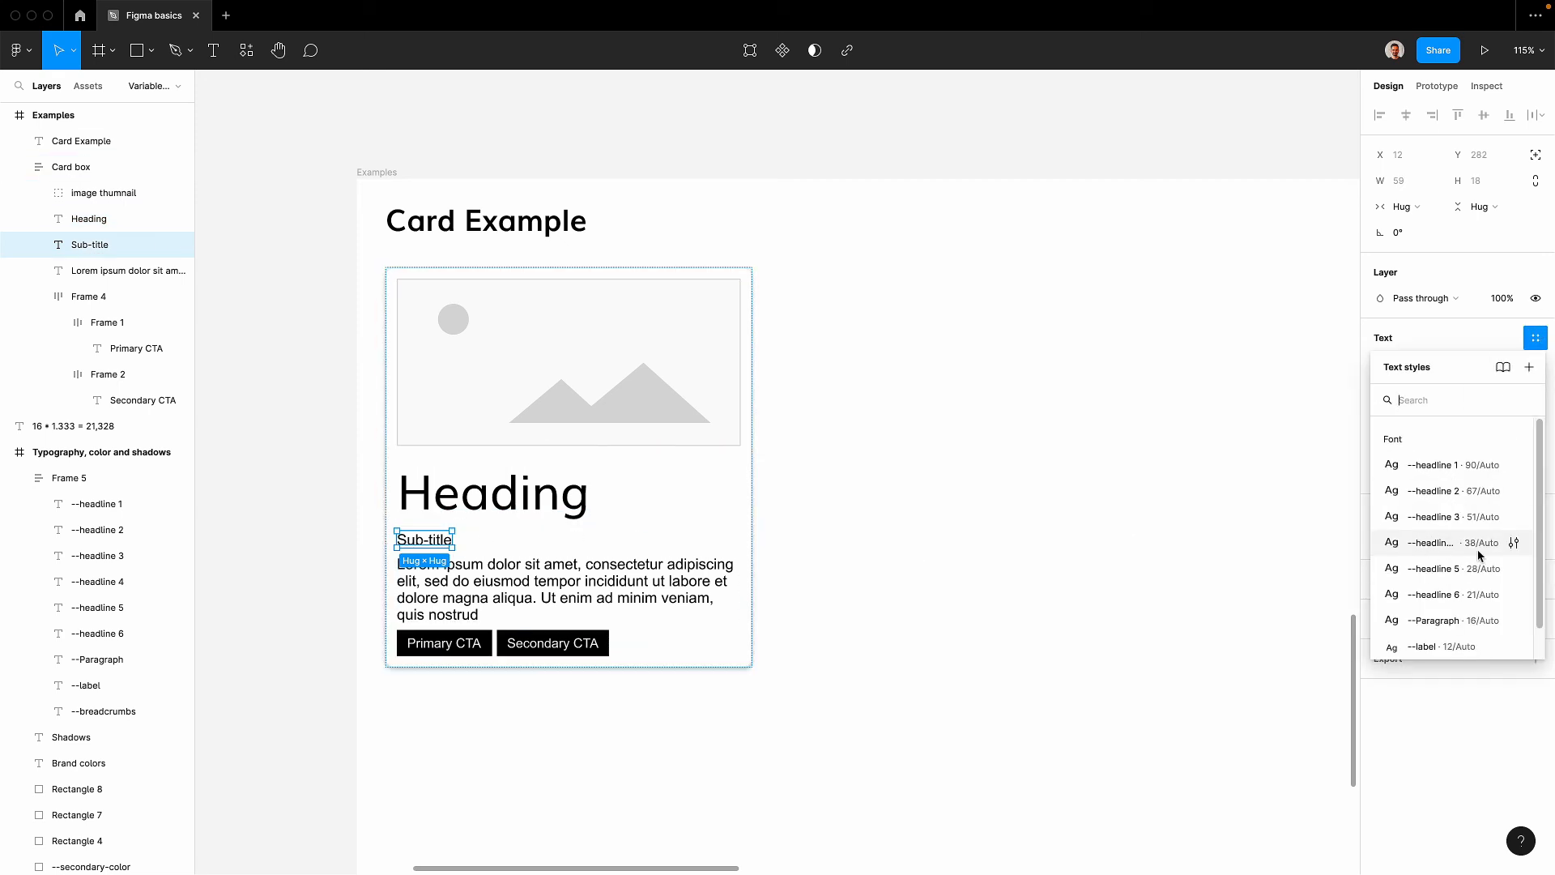
left_click(1453, 597)
Apply the Font/--Paragraph text style to the Lorem ipsum text in the Card box and deselect it.
left_click(467, 611)
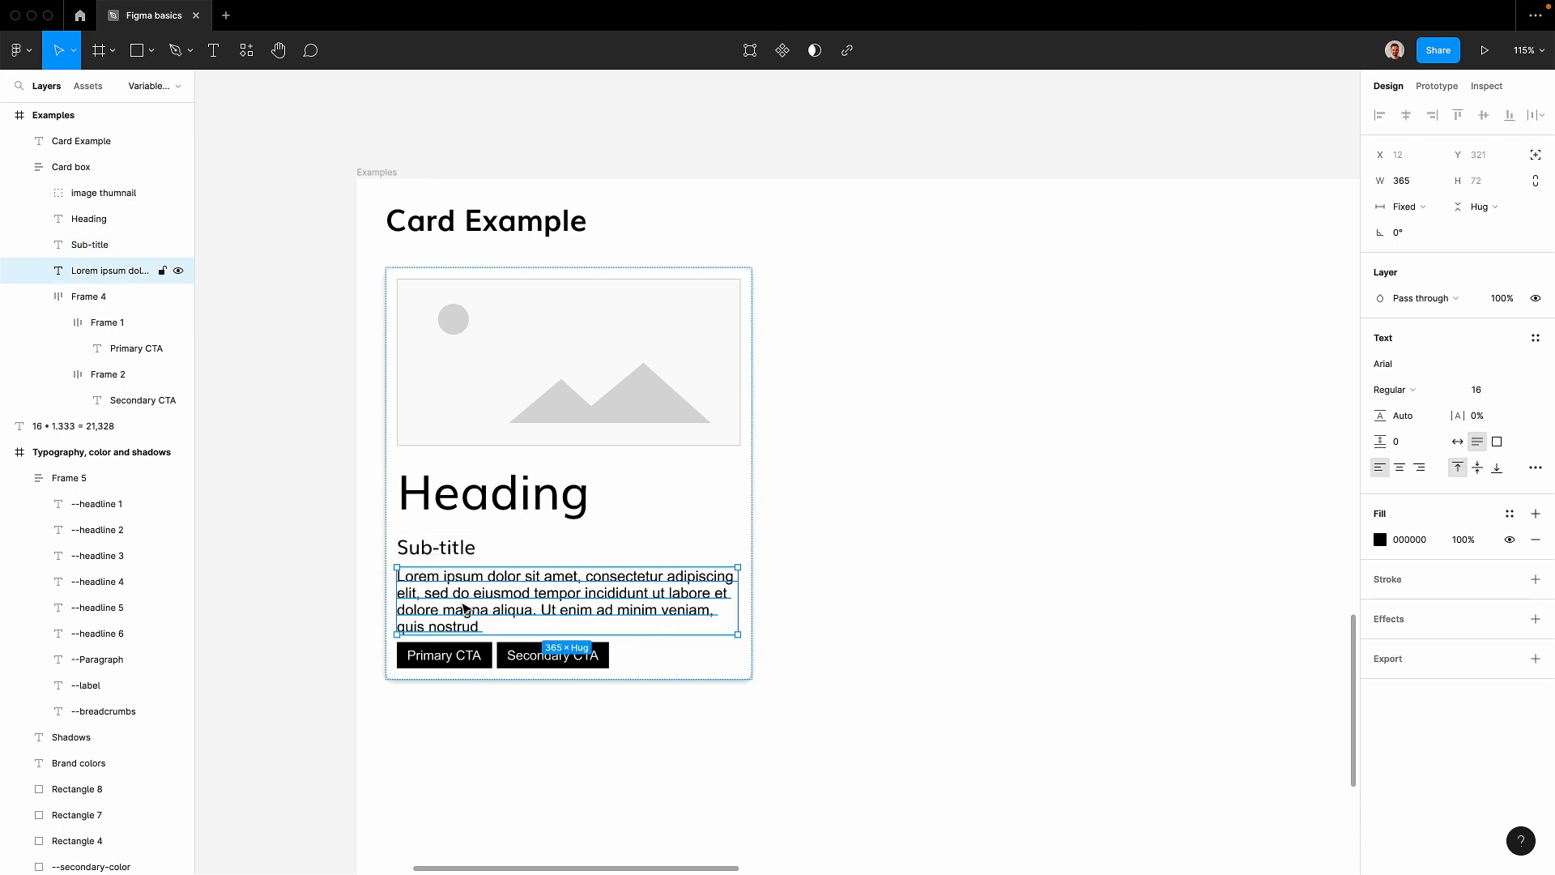
left_click(1536, 337)
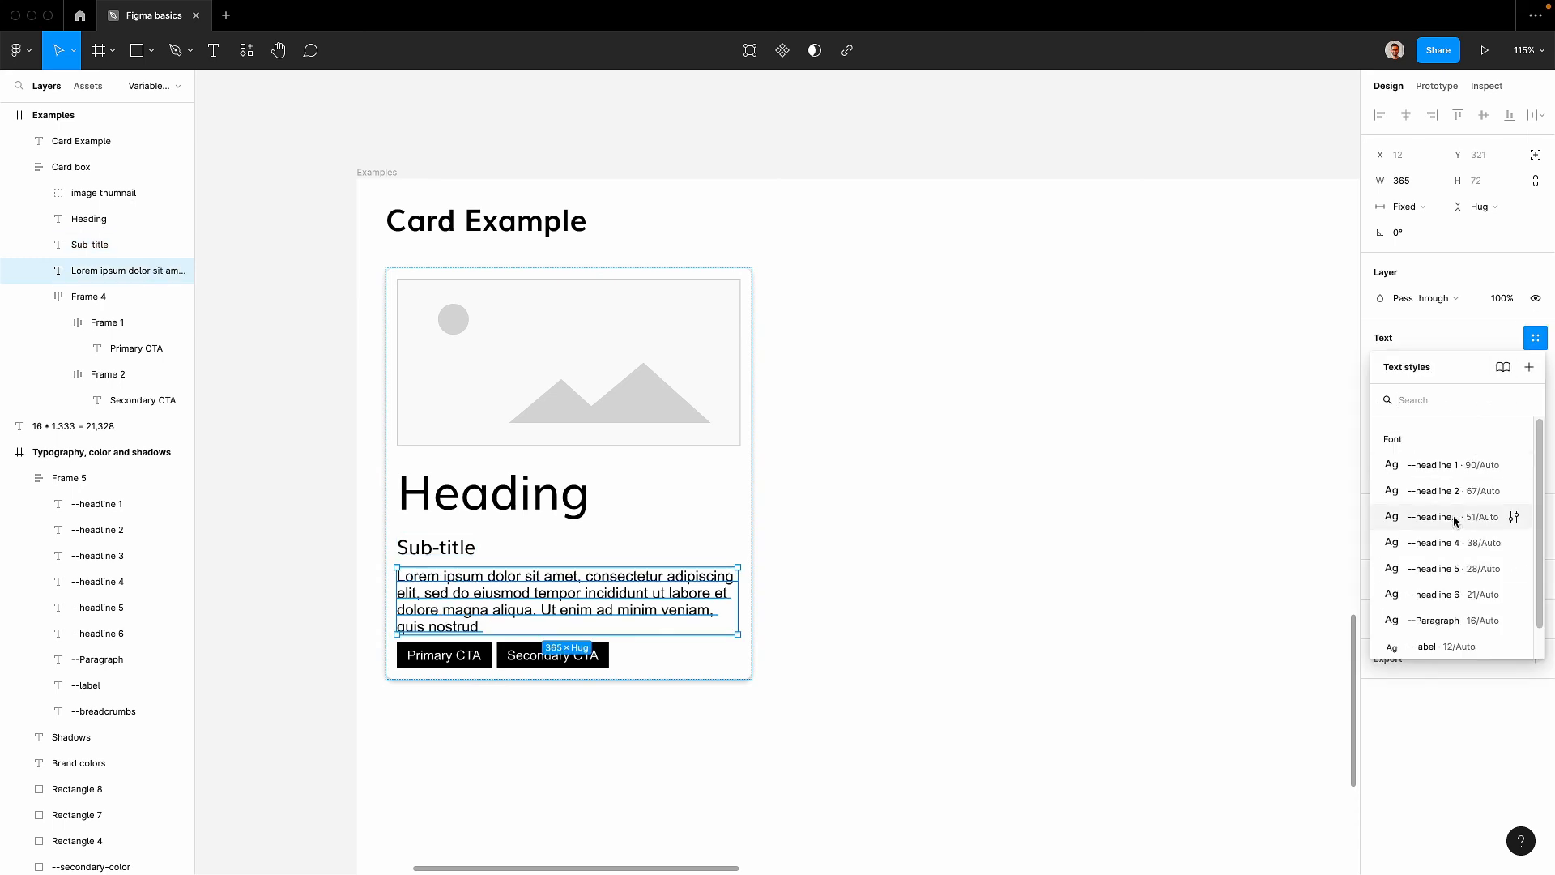
left_click(1441, 621)
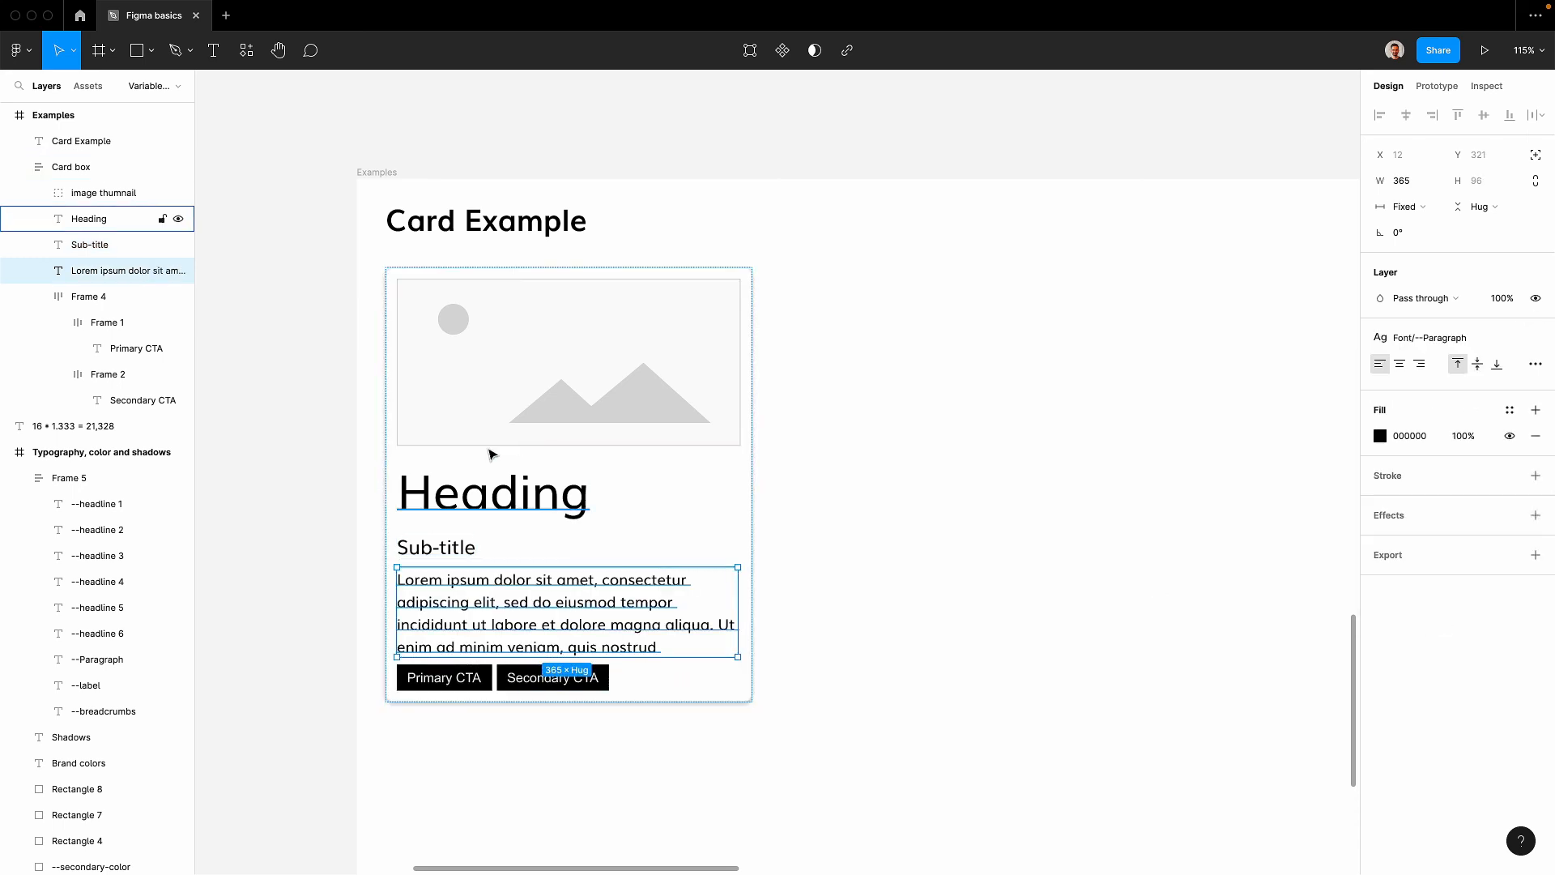
scroll(486, 448, "down", 3)
left_click(451, 675)
Apply the Color/--primary-color style to the fill of the Primary CTA button frame and remove its stroke.
scroll(526, 597, "up", 3)
scroll(527, 598, "down", 3)
left_click_drag(532, 464, 501, 495)
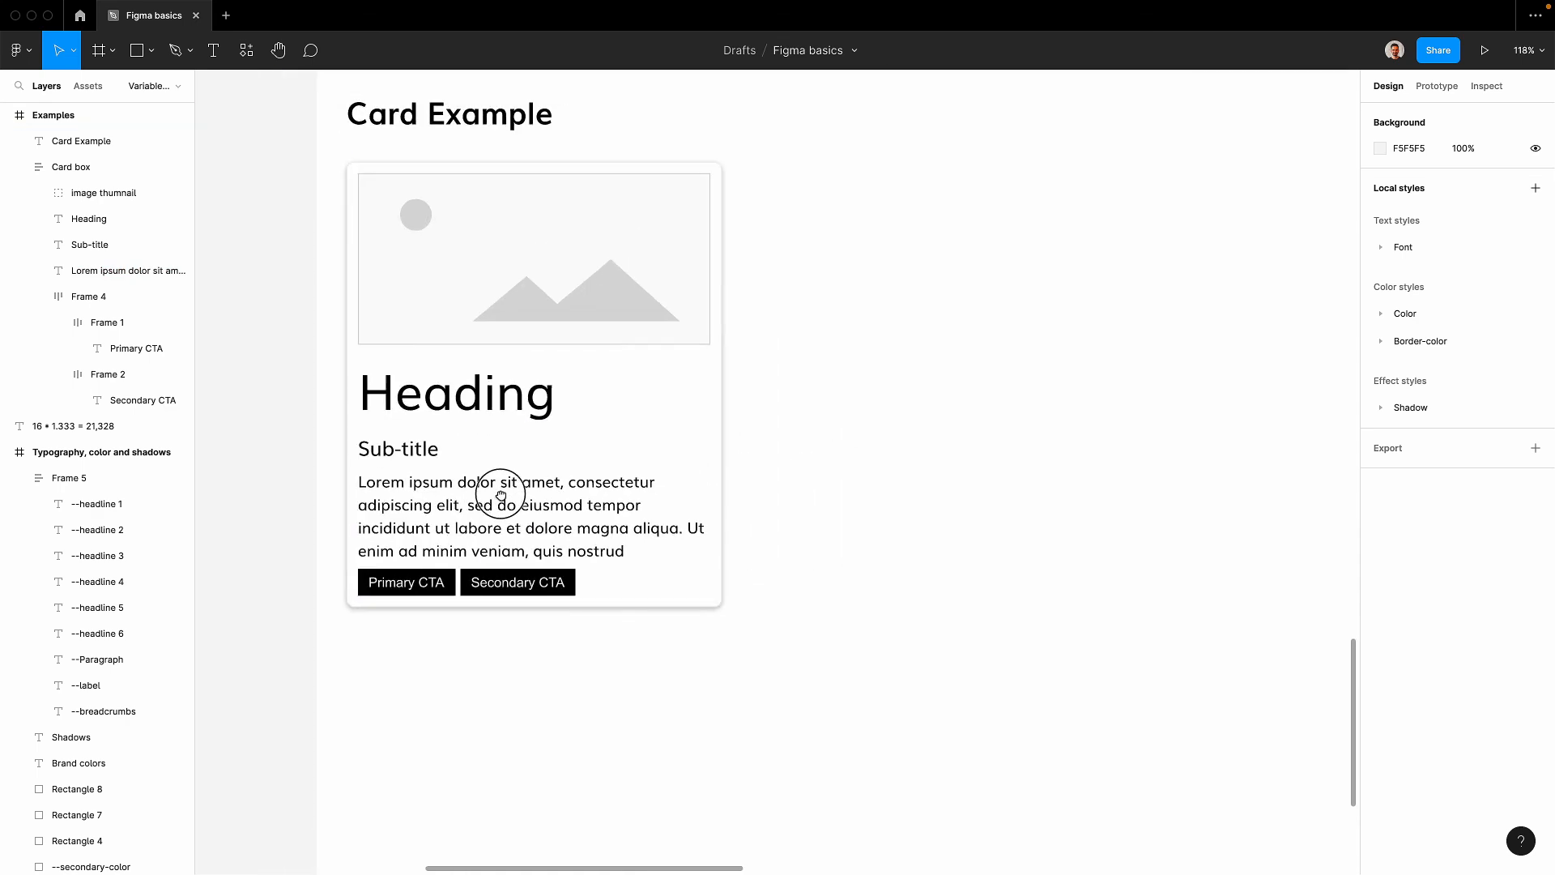
scroll(456, 581, "up", 5)
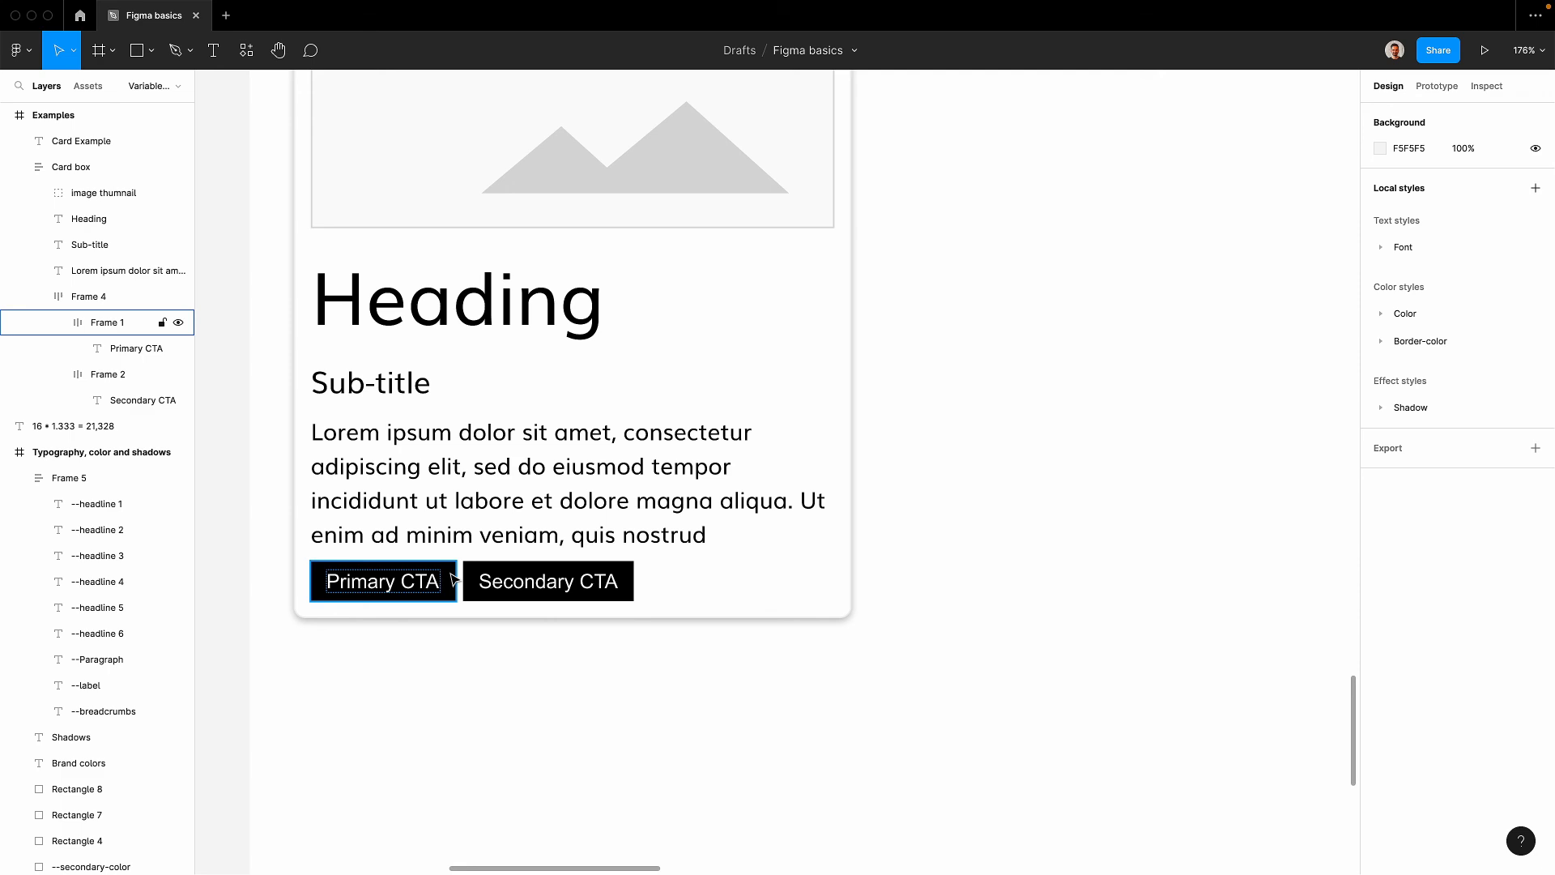
left_click(453, 578)
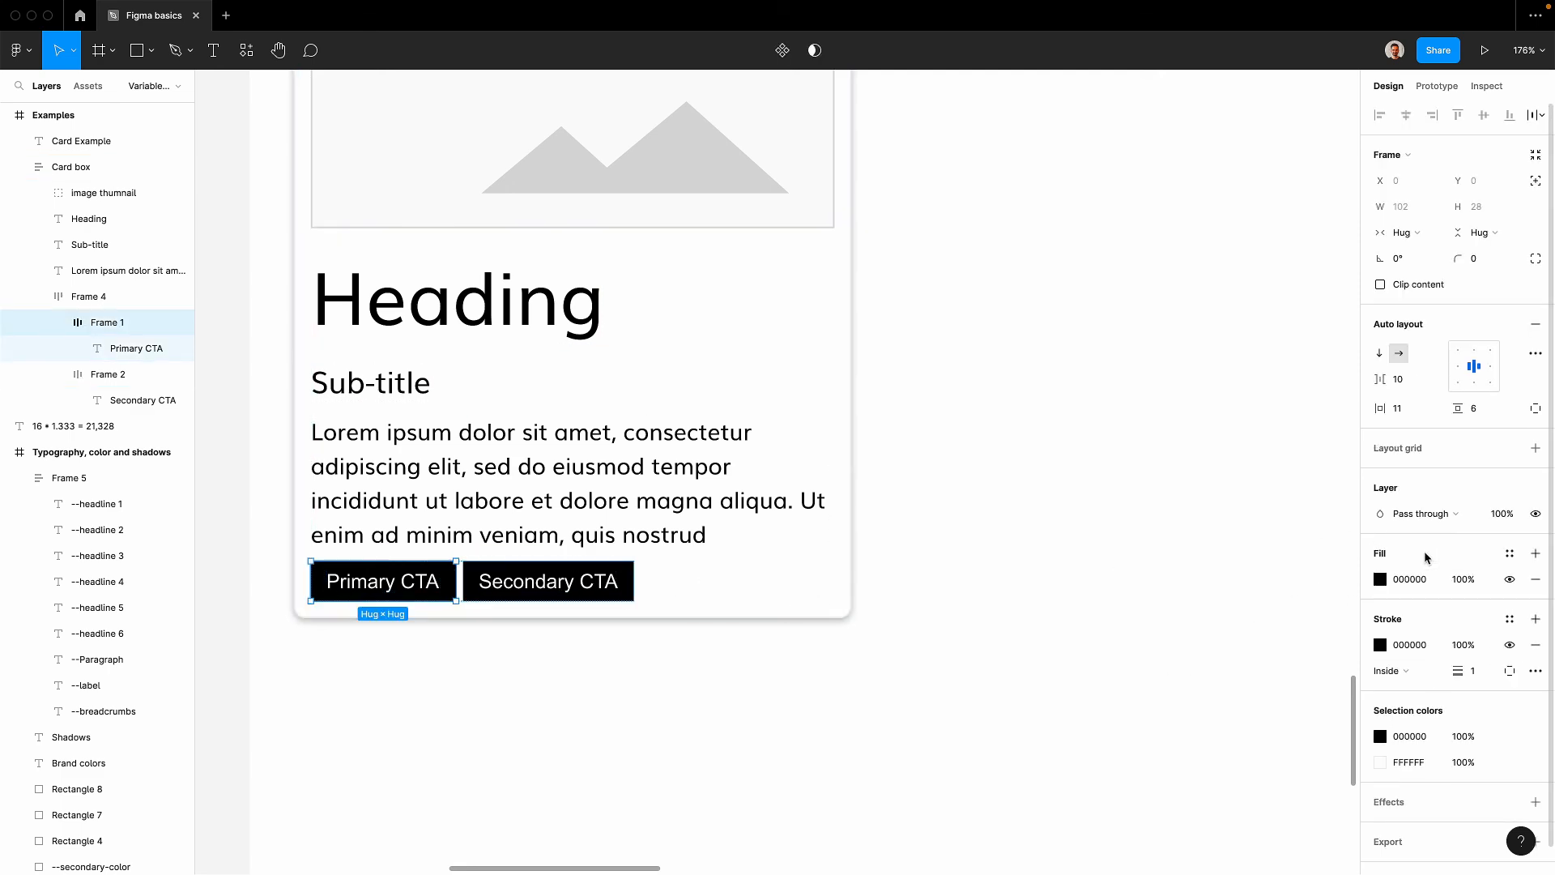
left_click(1511, 553)
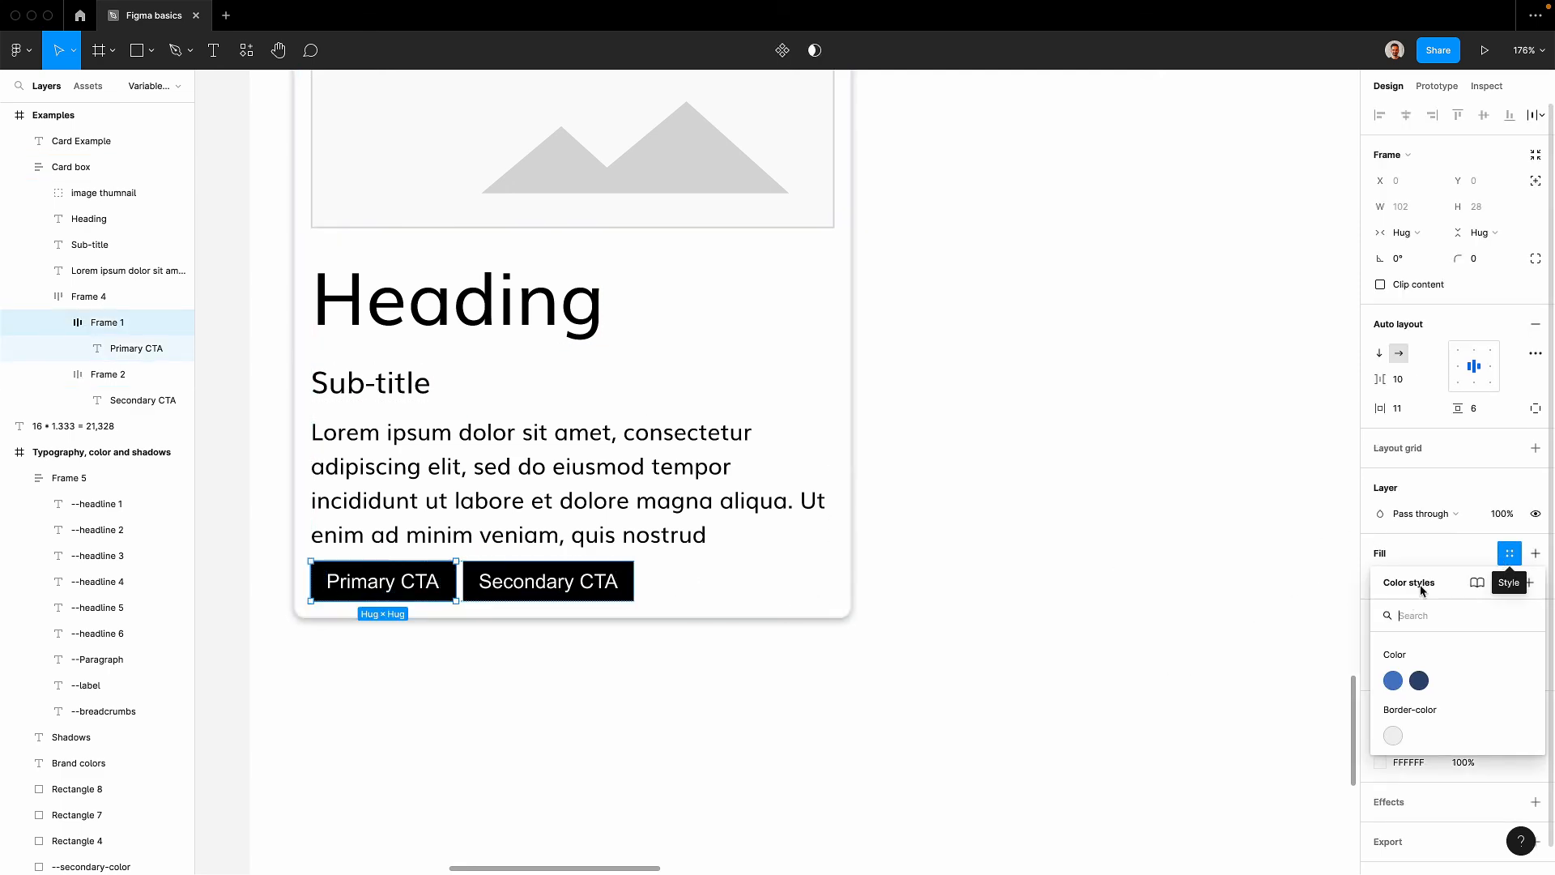
left_click(1393, 681)
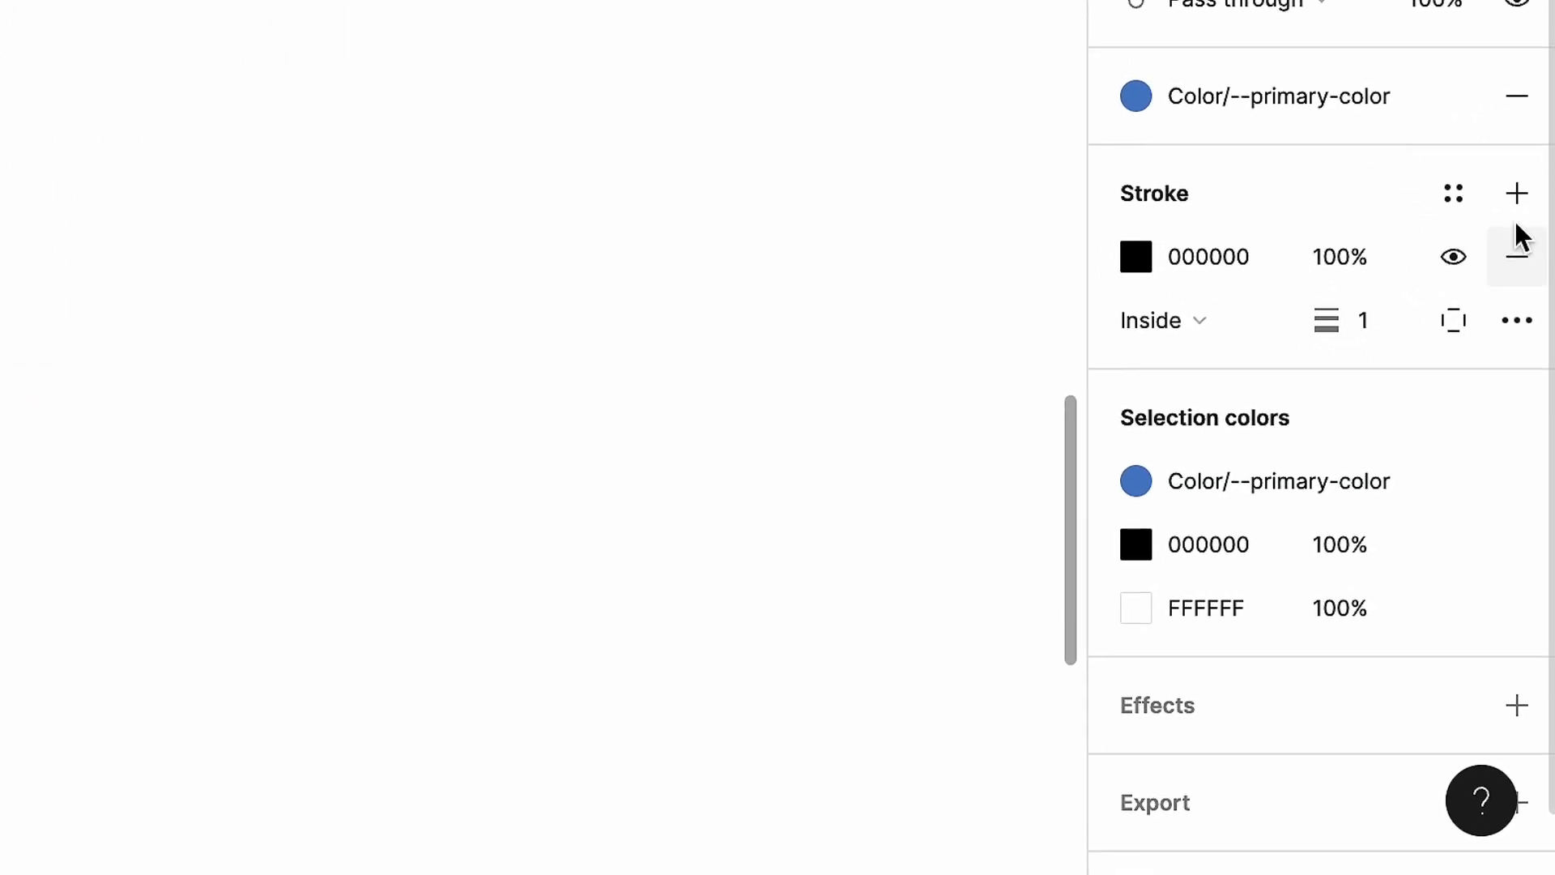
left_click(1514, 259)
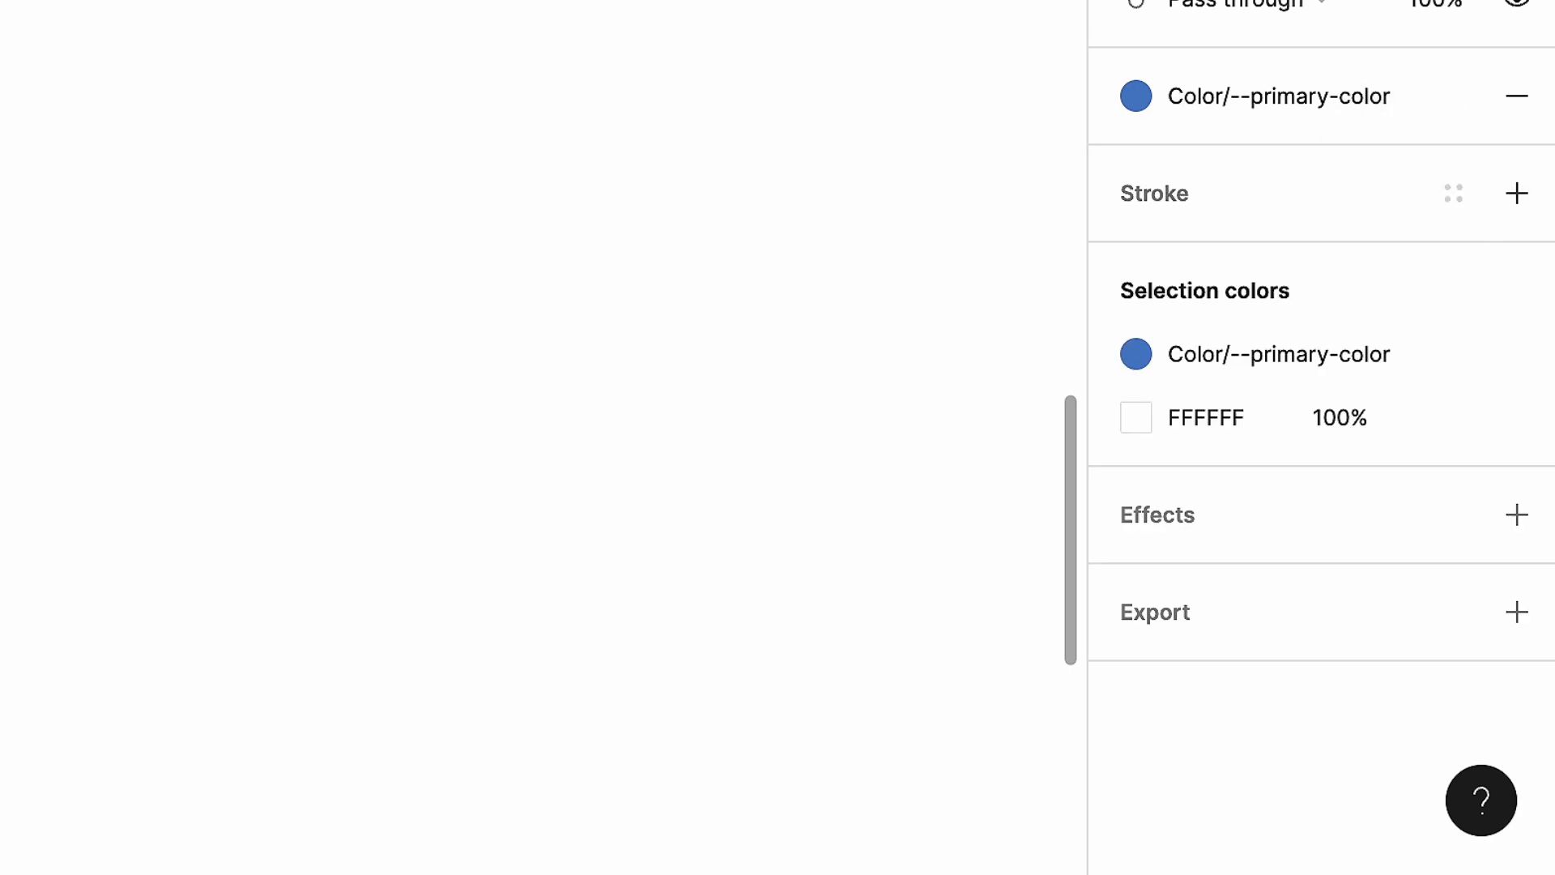
Apply the Color/--secondary-color style to the fill of the Secondary CTA button frame, remove its stroke and deselect it.
left_click(3, 212)
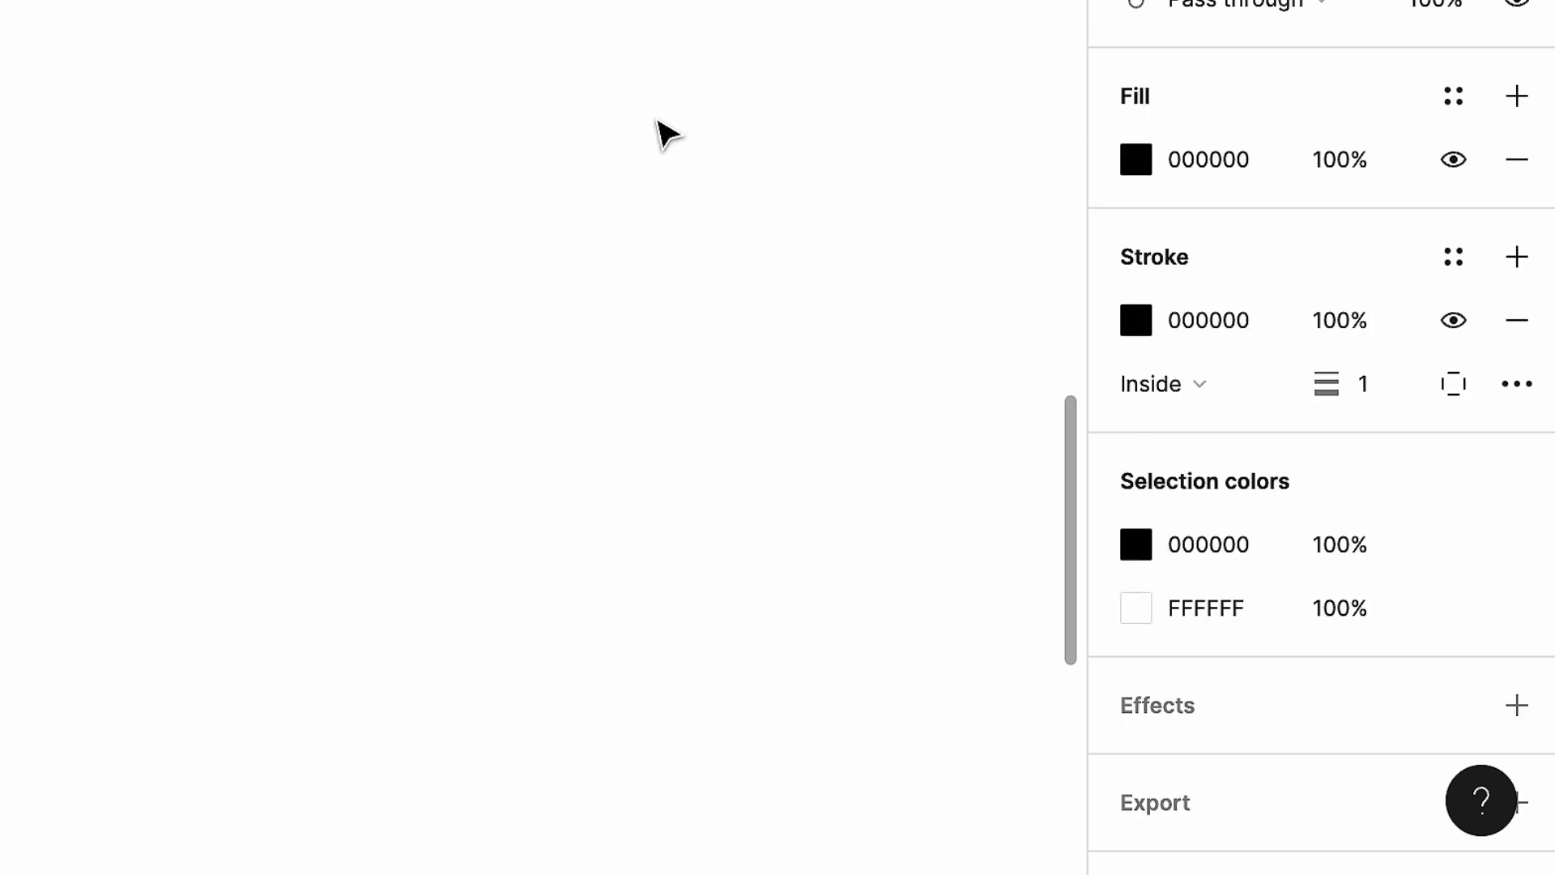
left_click(1454, 98)
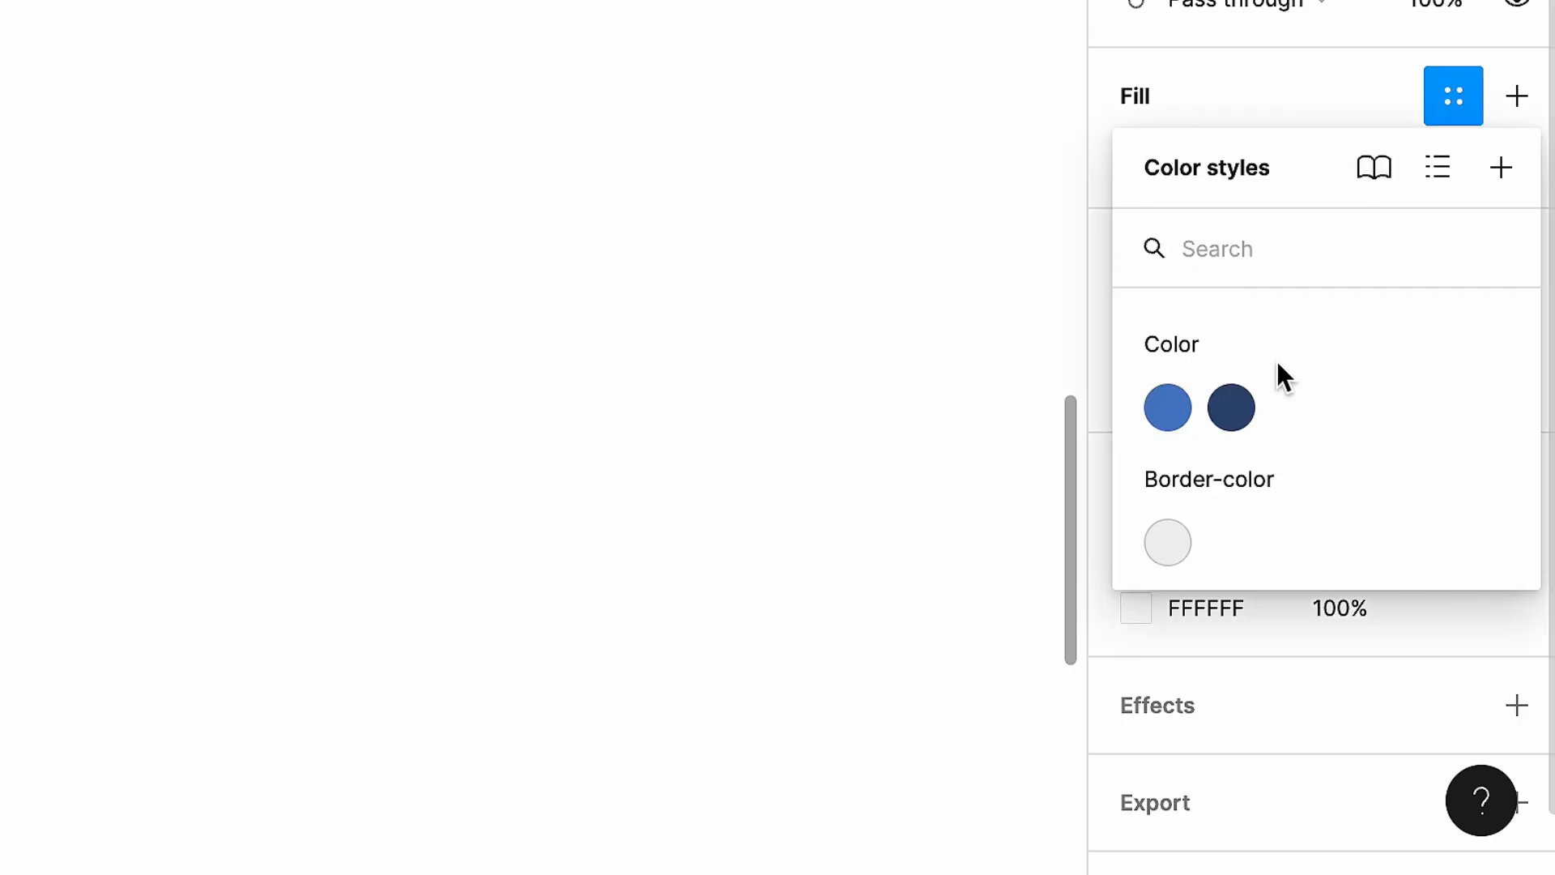
left_click(1246, 407)
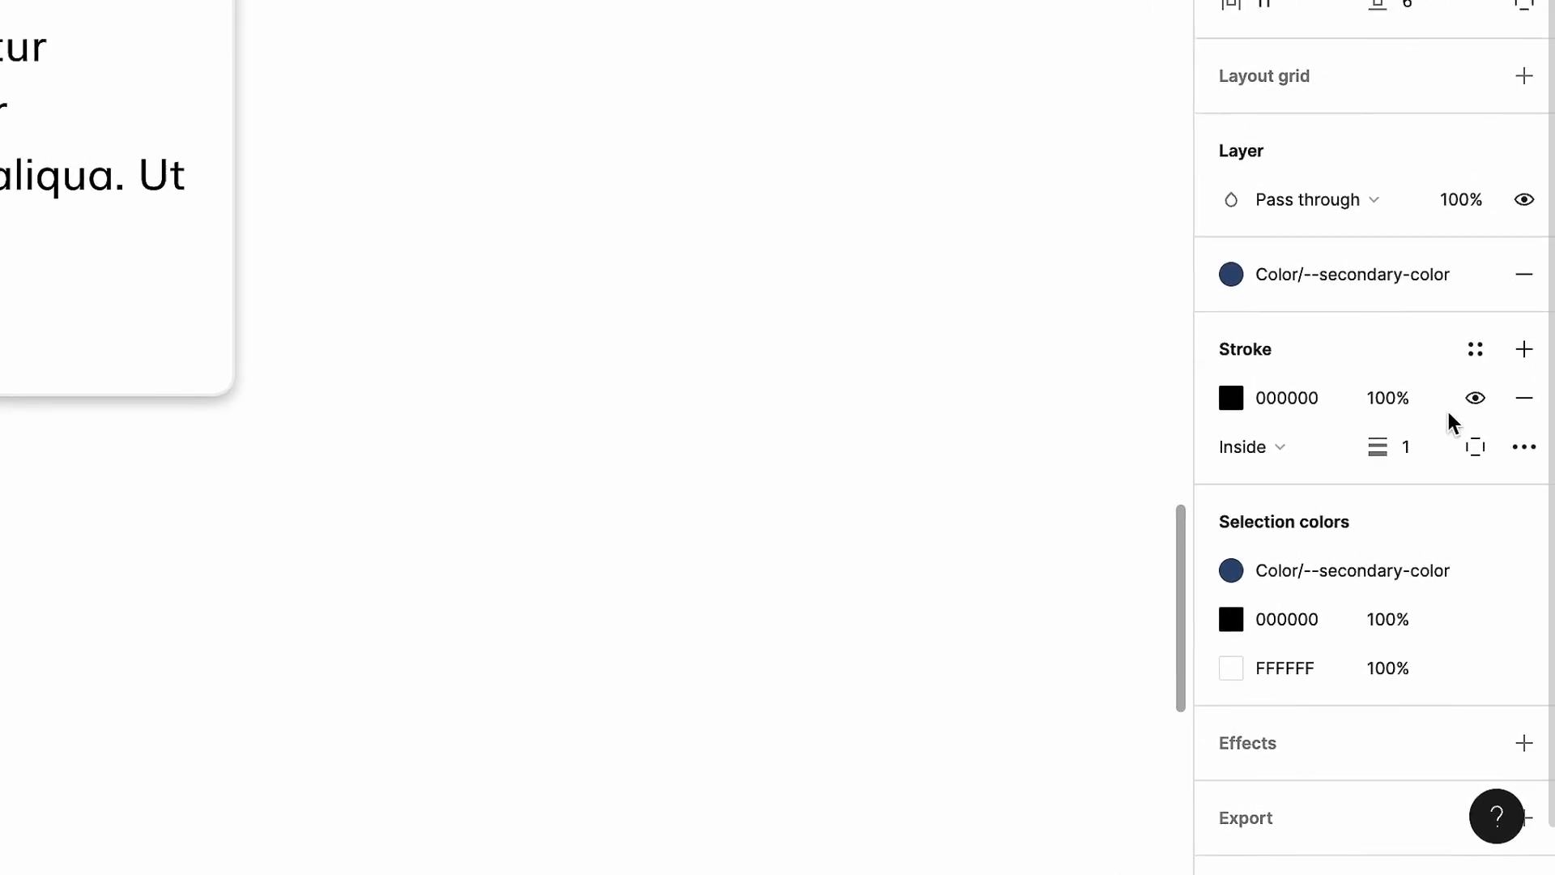
left_click(1525, 398)
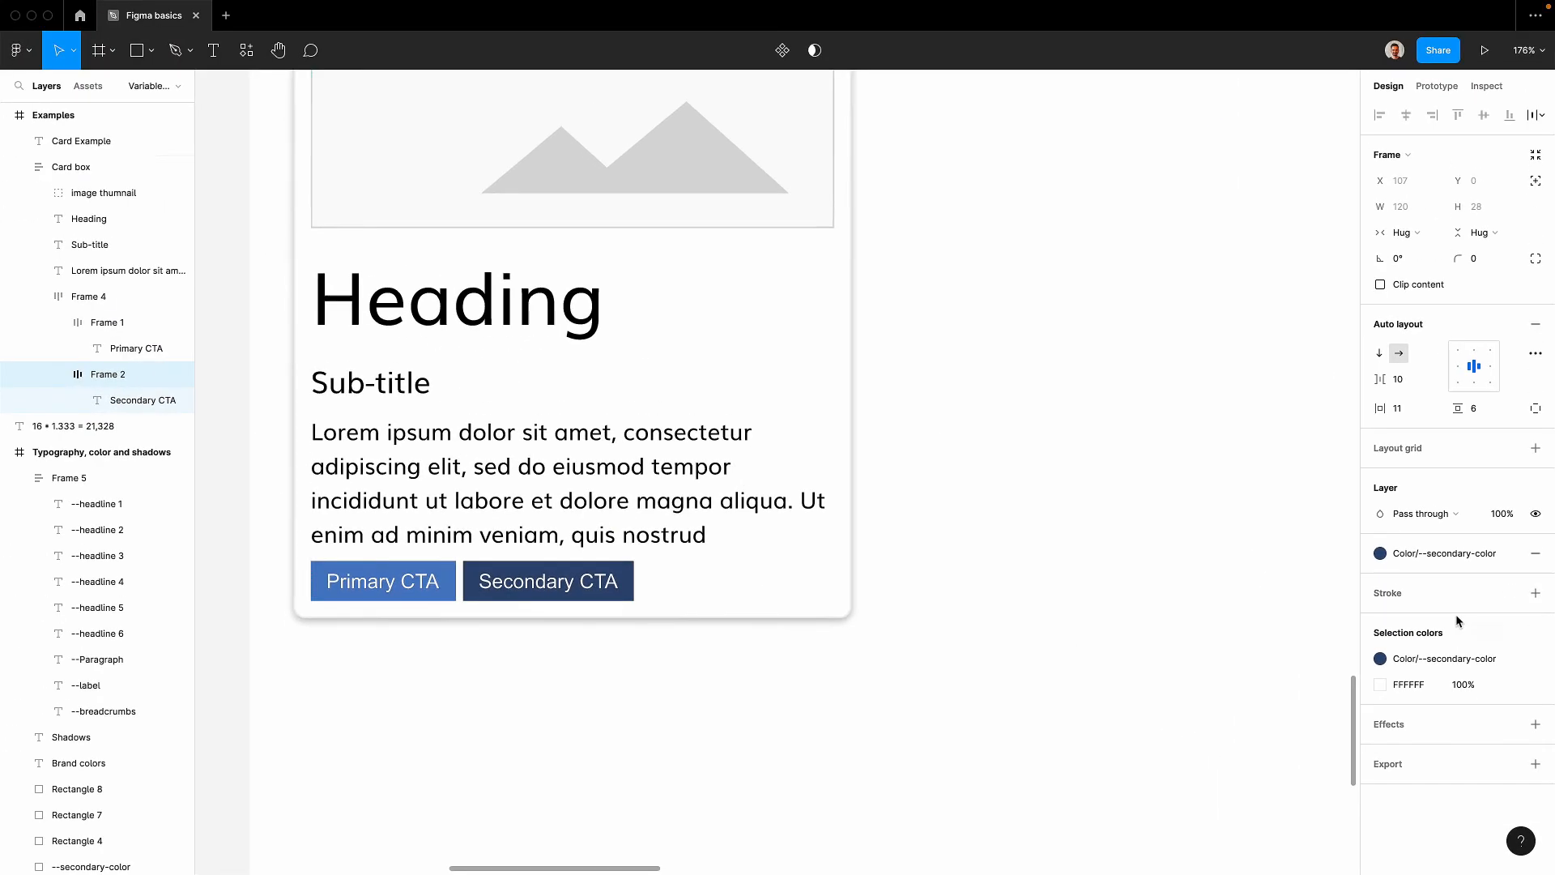
scroll(473, 626, "down", 3)
left_click(828, 513)
Duplicate the Card box beside the original, to its right on the same row of the Examples frame, and deselect it.
scroll(829, 511, "down", 4)
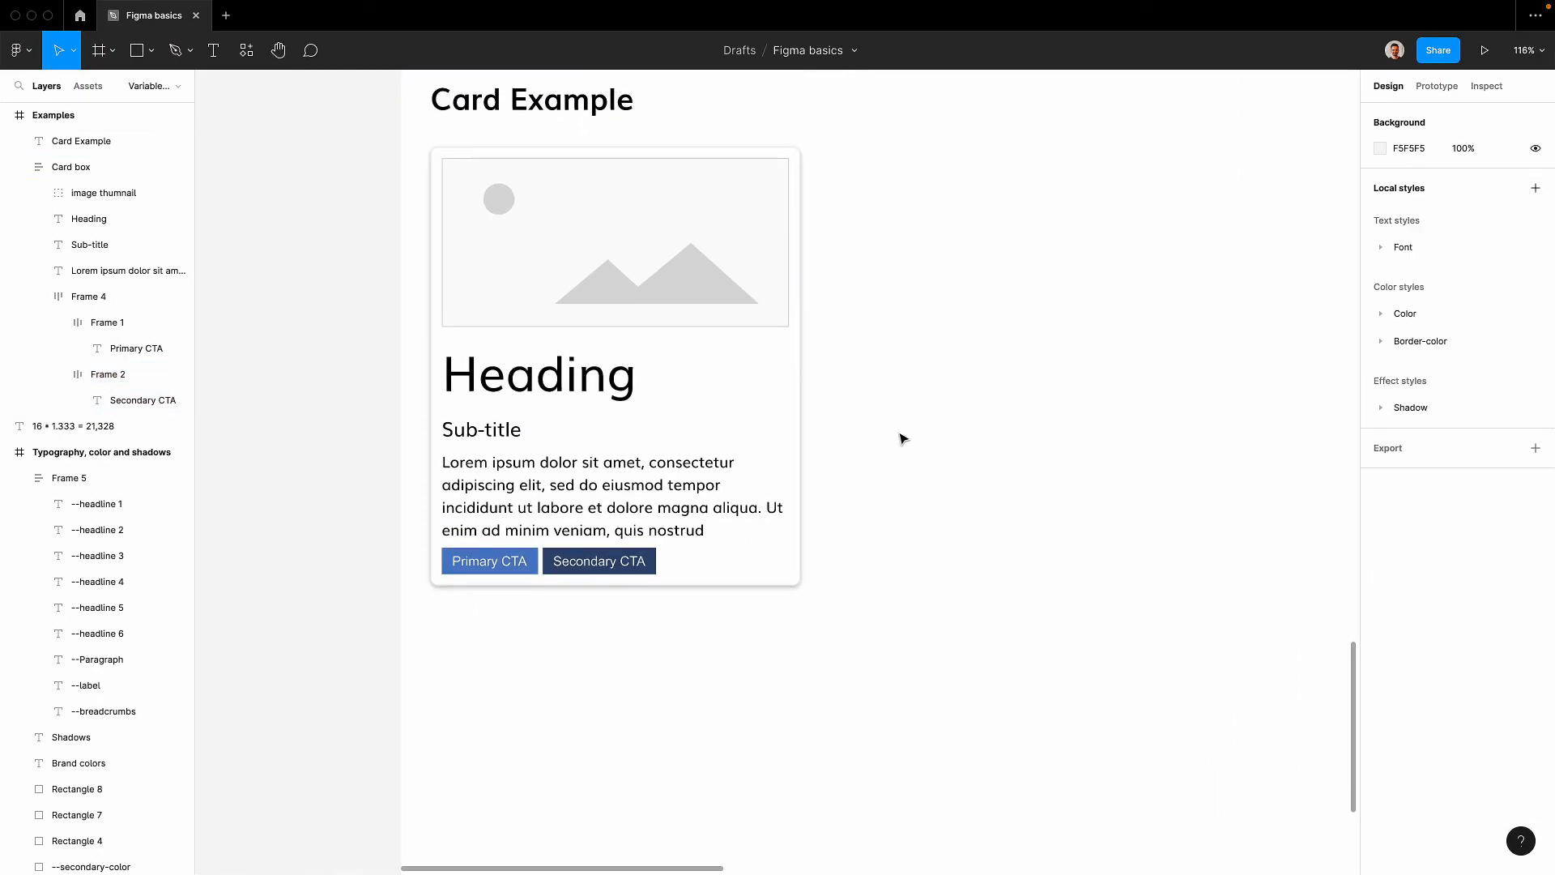
left_click_drag(901, 424, 705, 553)
scroll(722, 451, "down", 5)
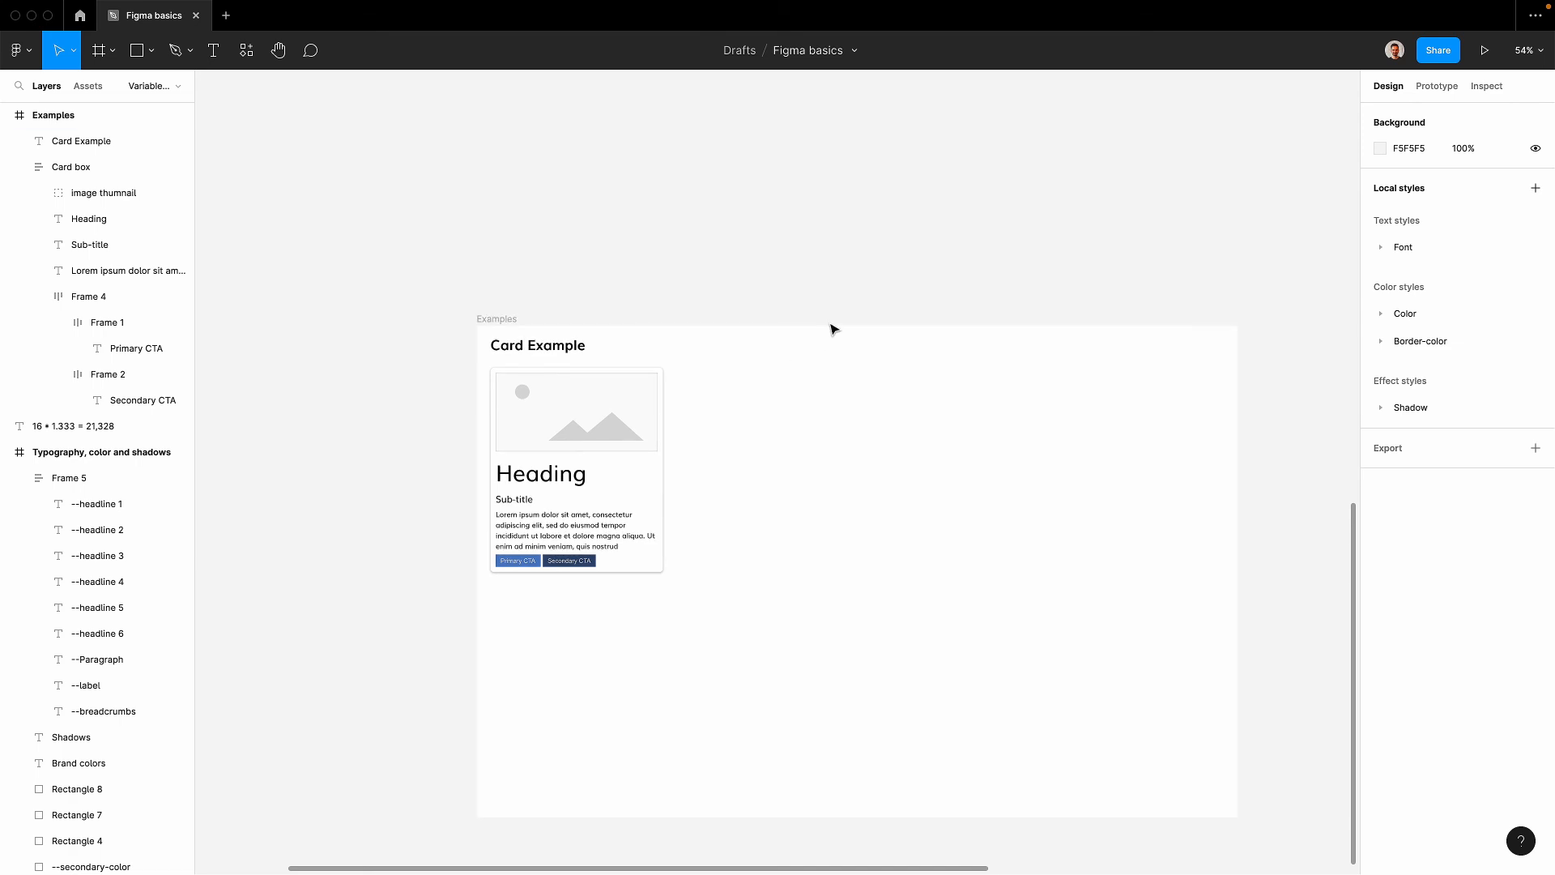
scroll(689, 469, "up", 3)
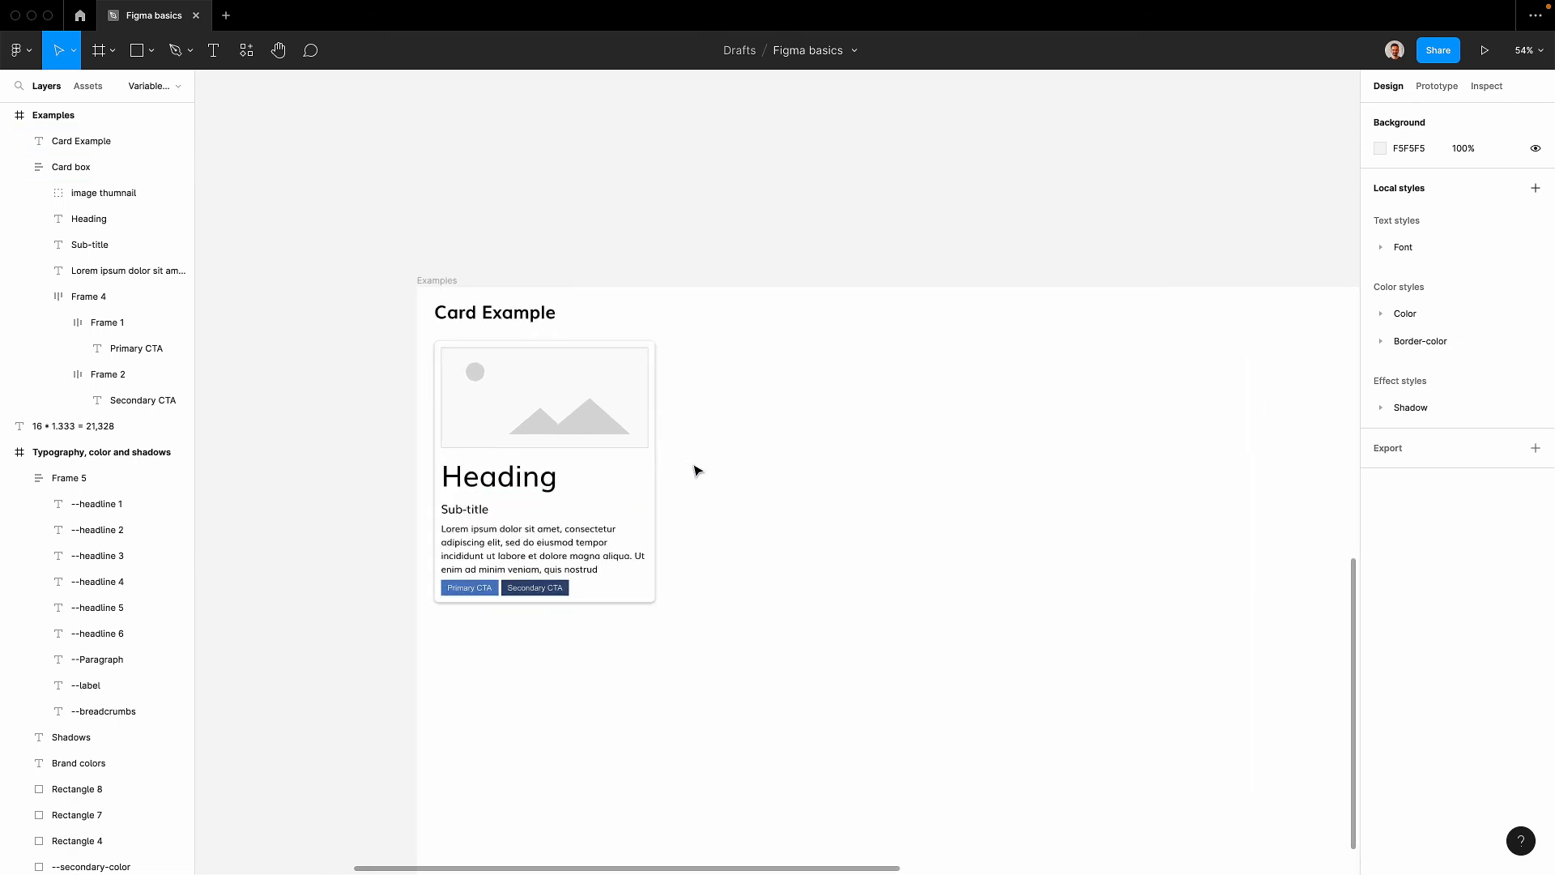
scroll(695, 466, "up", 1)
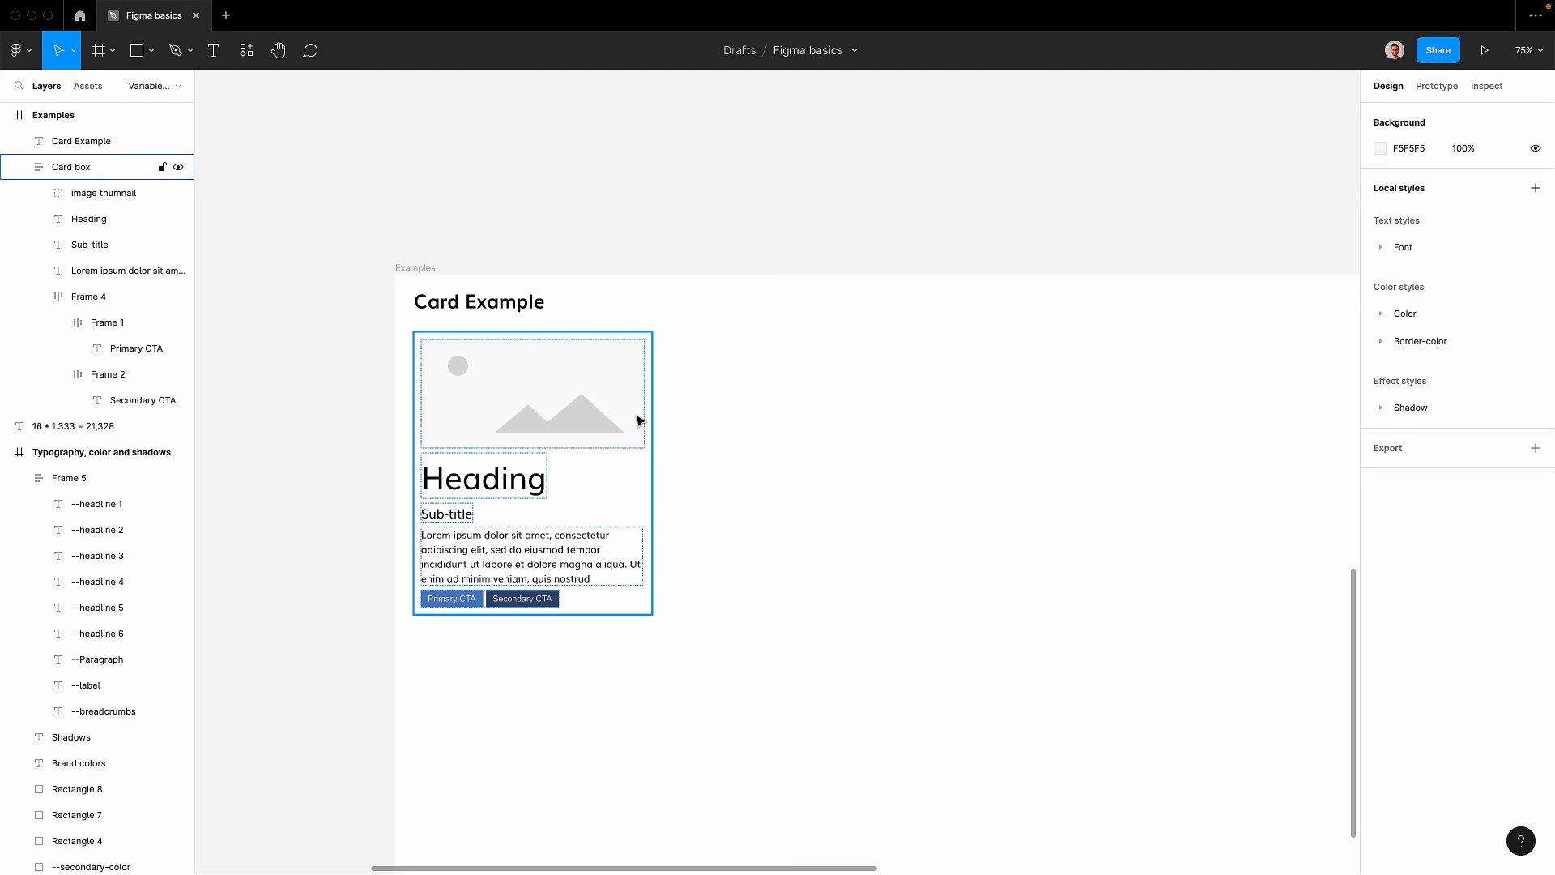
left_click(542, 422)
left_click_drag(497, 415, 775, 416)
left_click(713, 308)
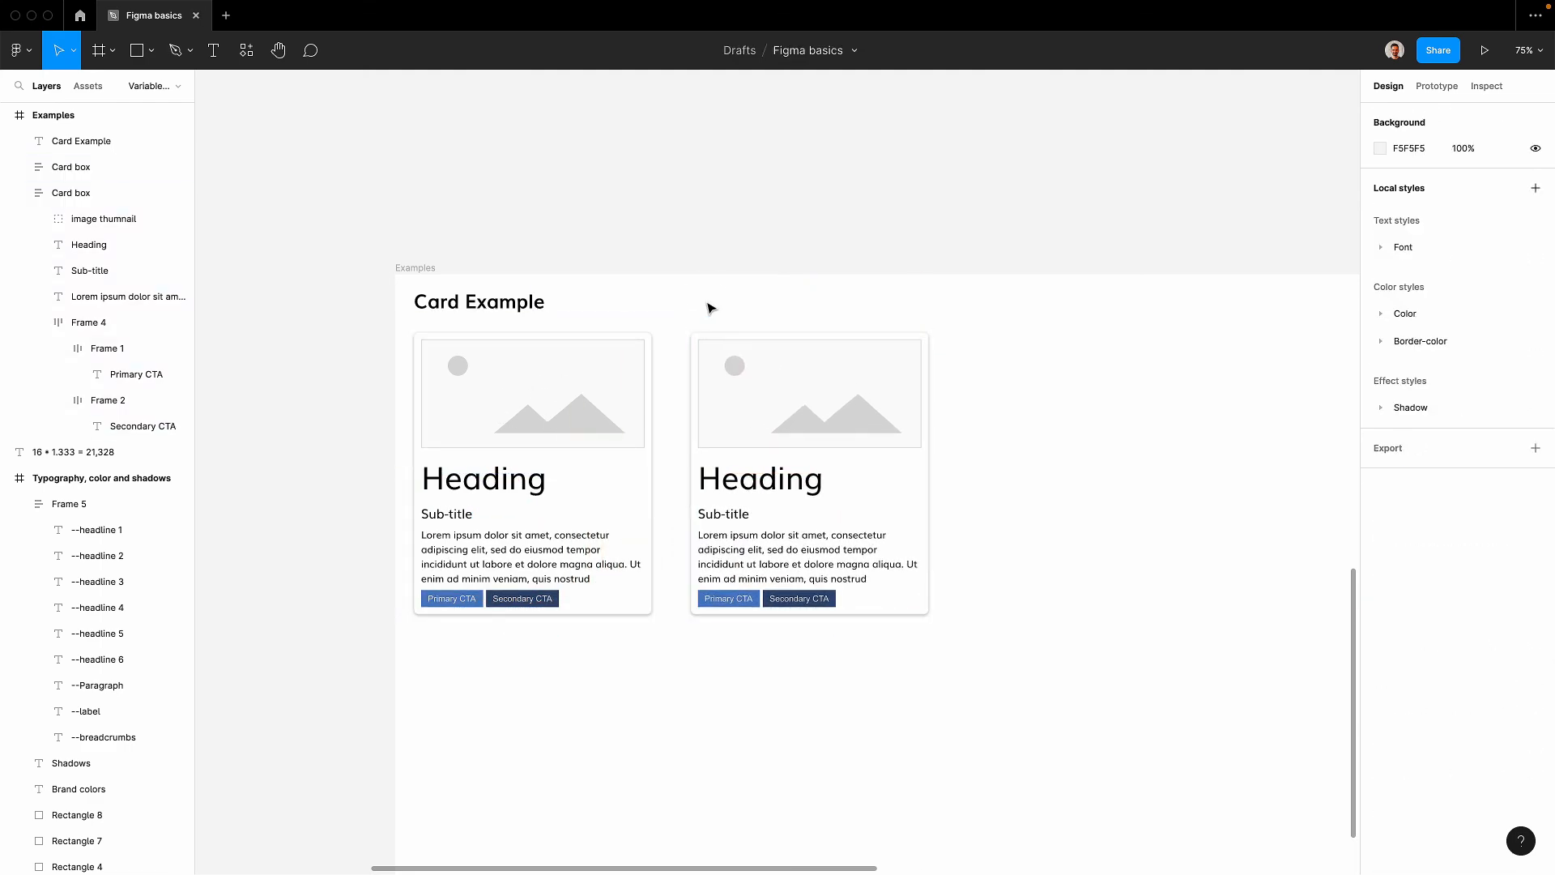
scroll(708, 306, "down", 2)
left_click_drag(695, 234, 622, 259)
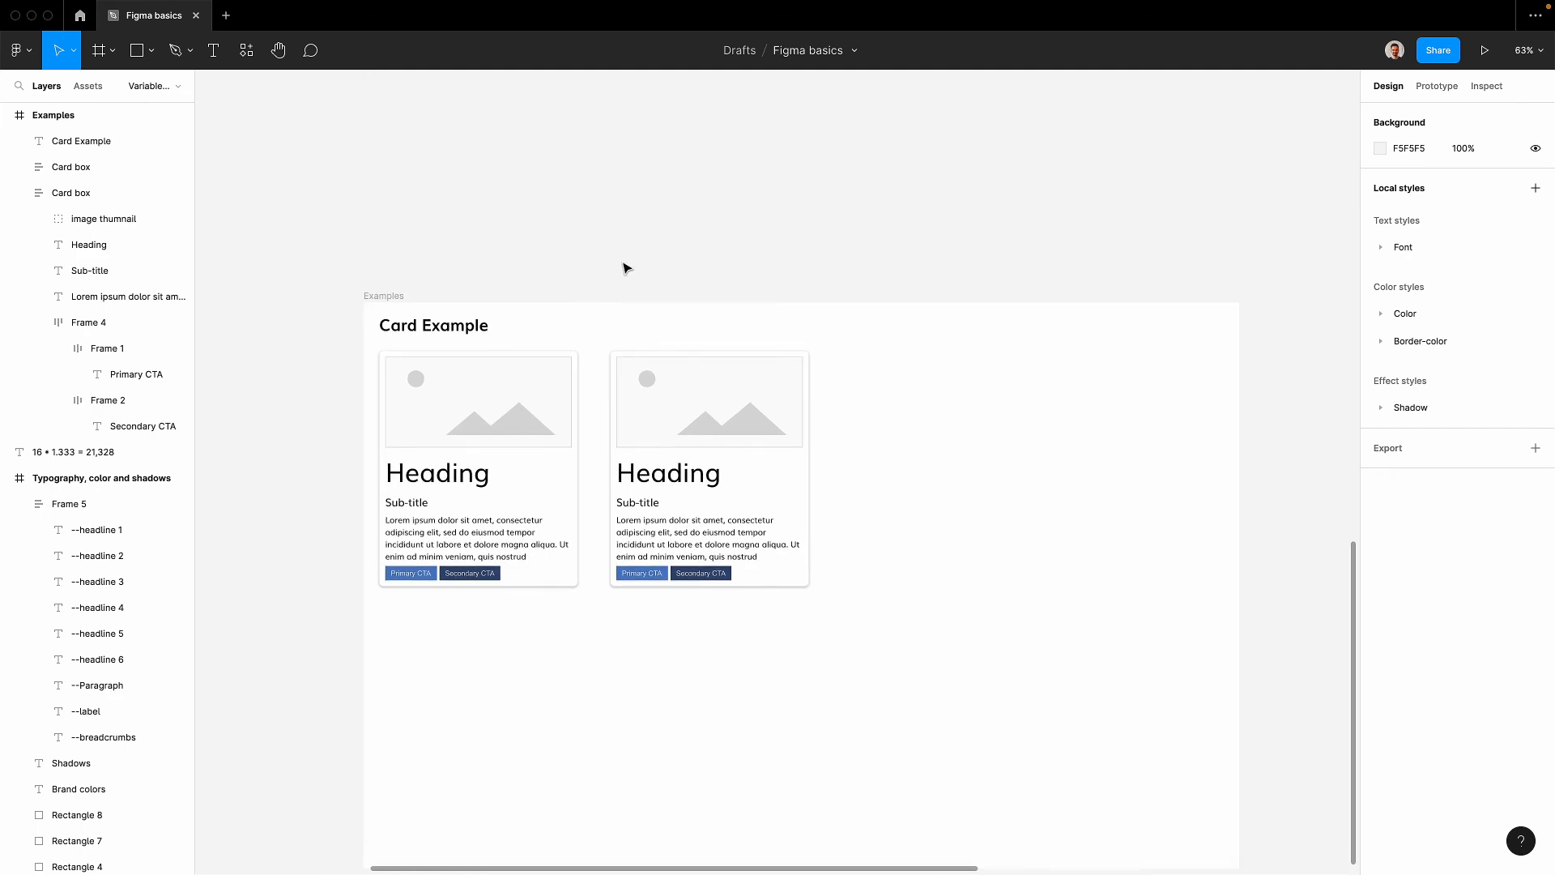
scroll(629, 274, "up", 1)
scroll(615, 402, "down", 1)
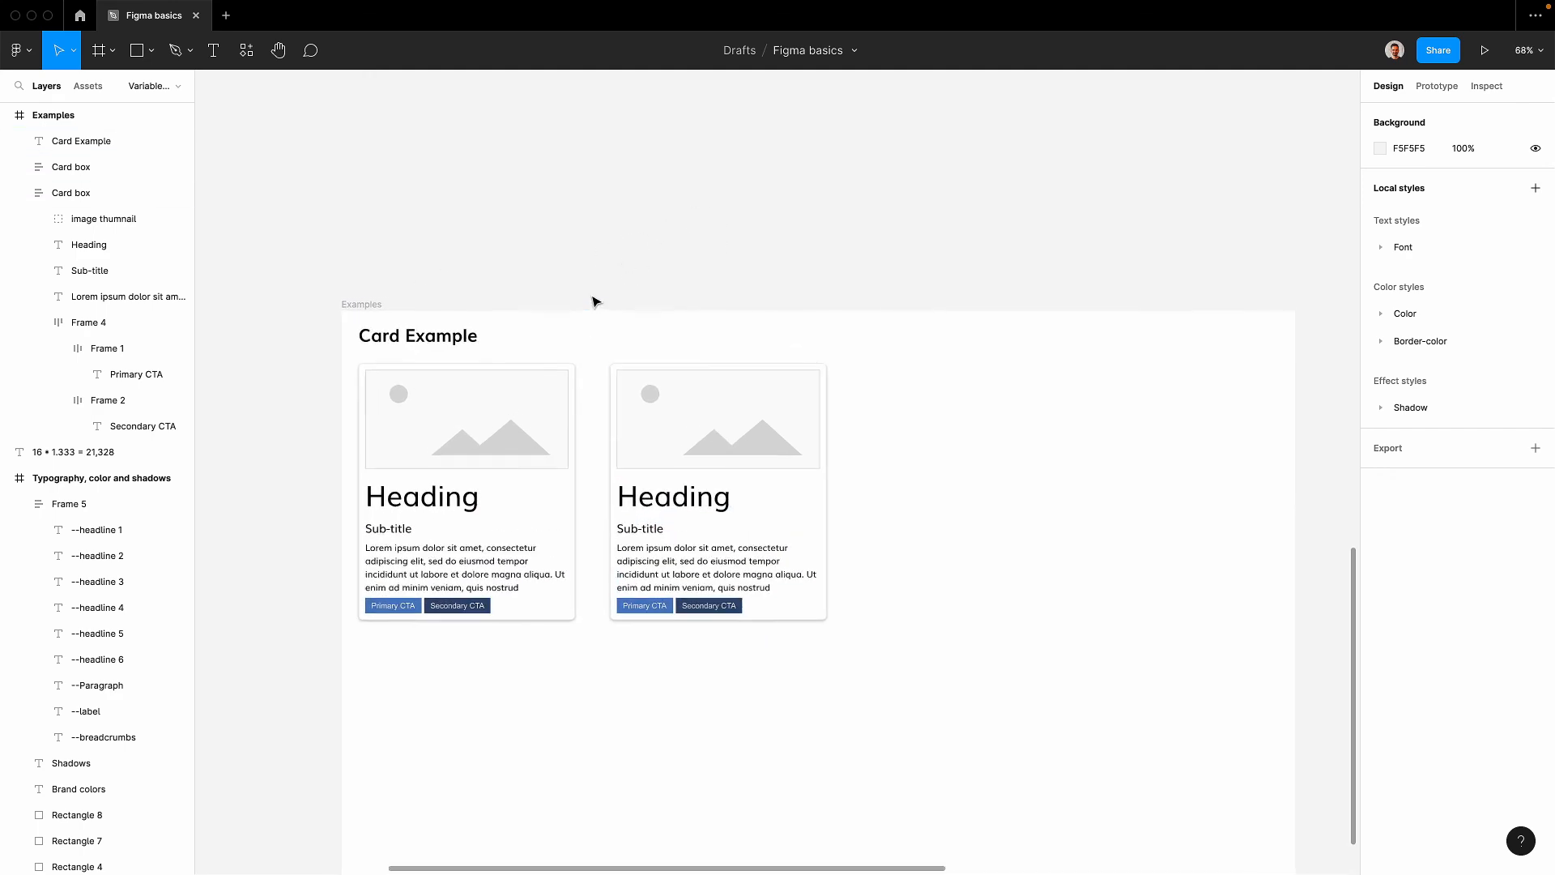
scroll(596, 301, "up", 5)
scroll(596, 301, "down", 2)
scroll(595, 301, "down", 1)
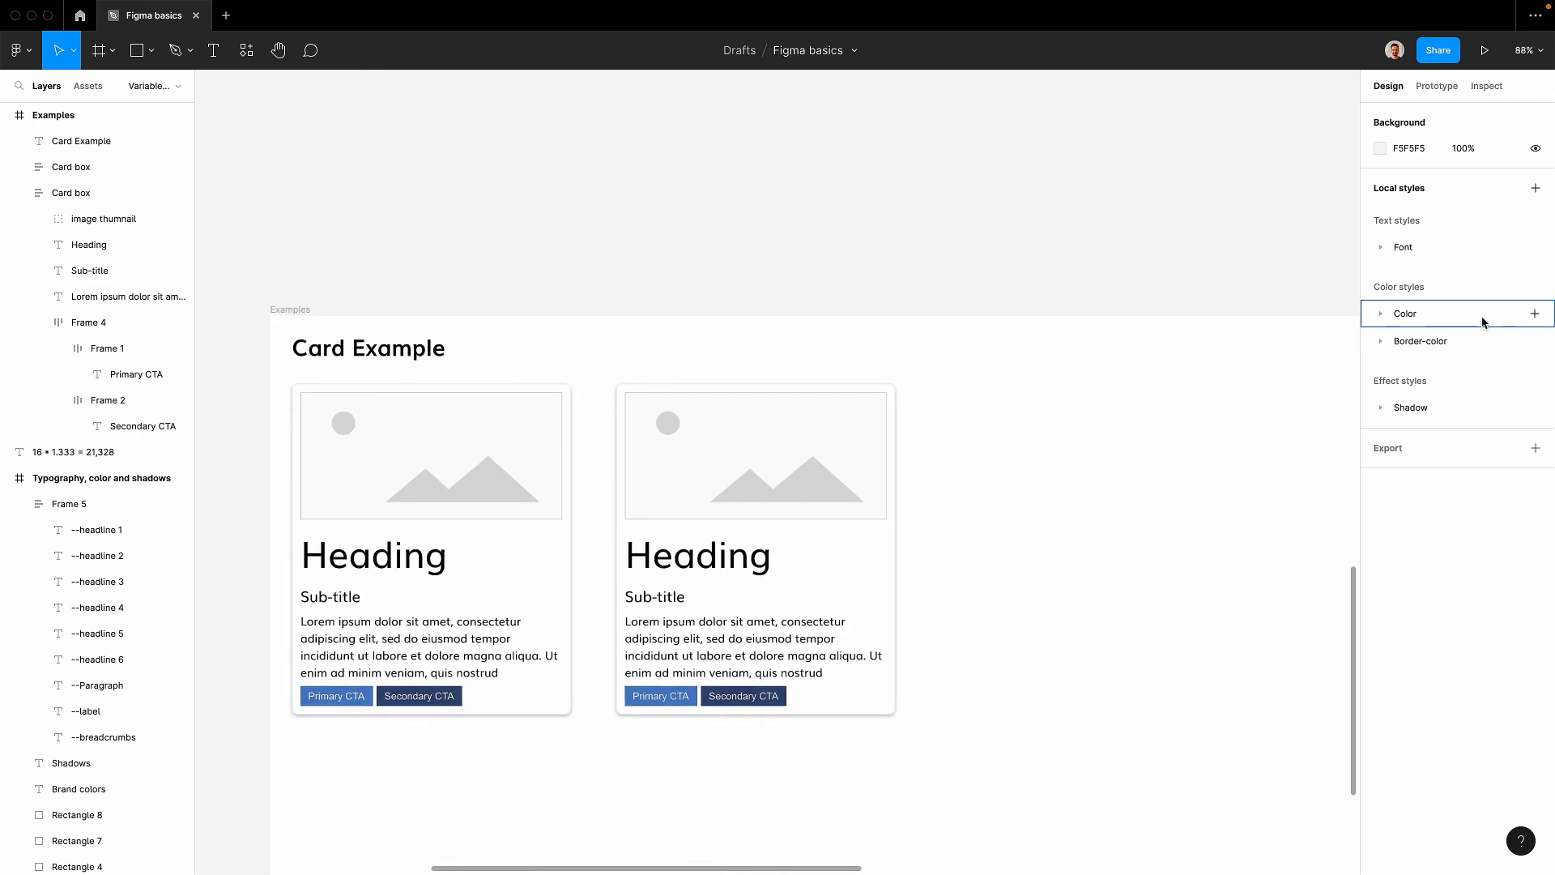
Edit the Color/--primary-color style, darkening its solid fill and then brightening it to the blue 4D78CB.
left_click(1535, 316)
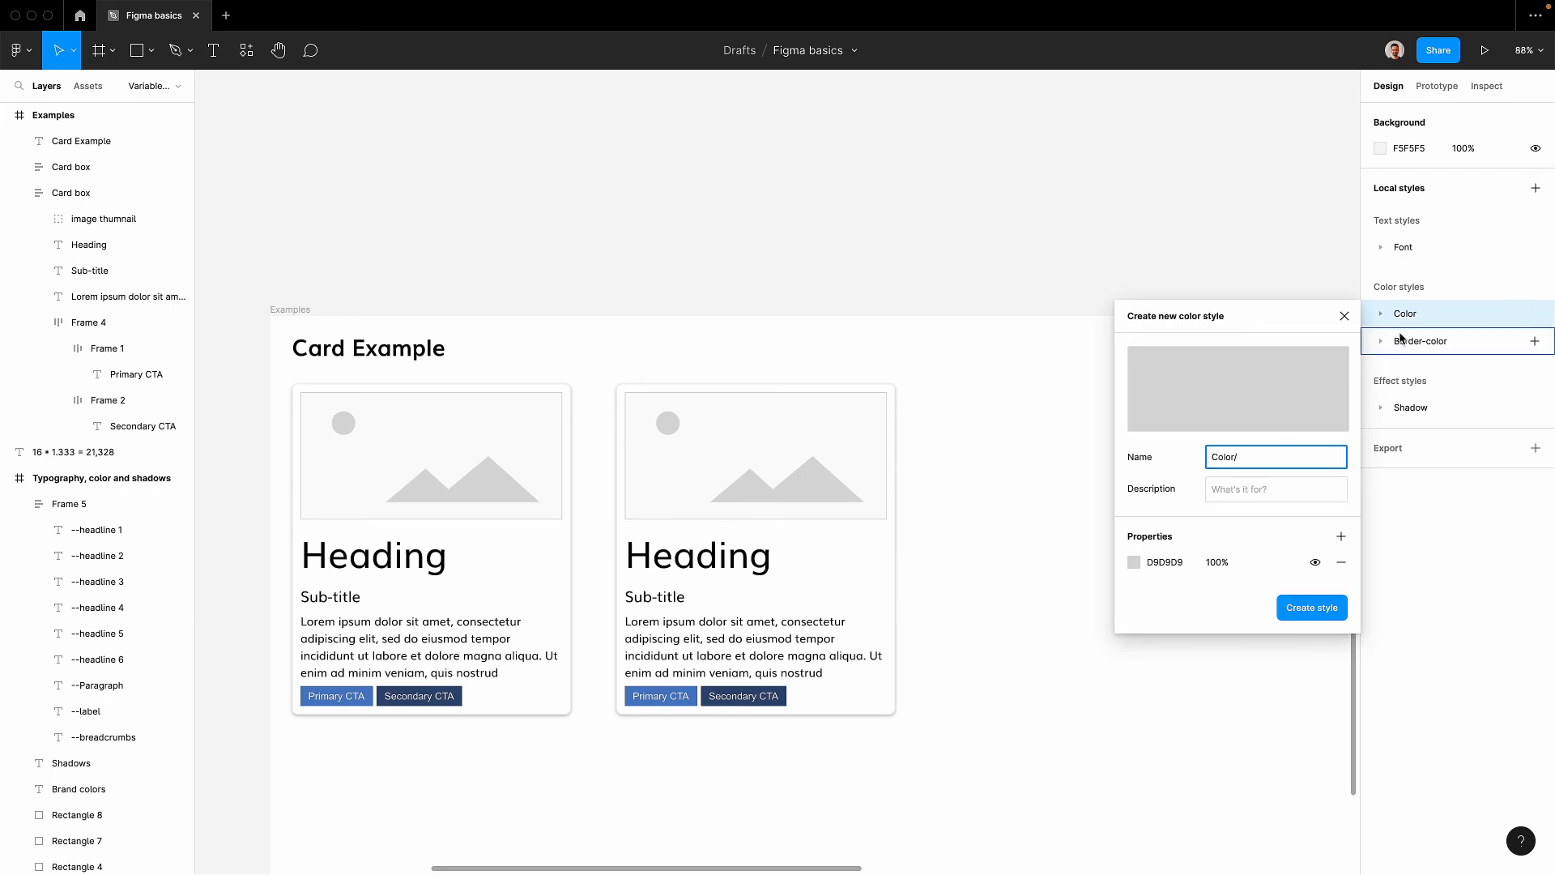
left_click(1246, 256)
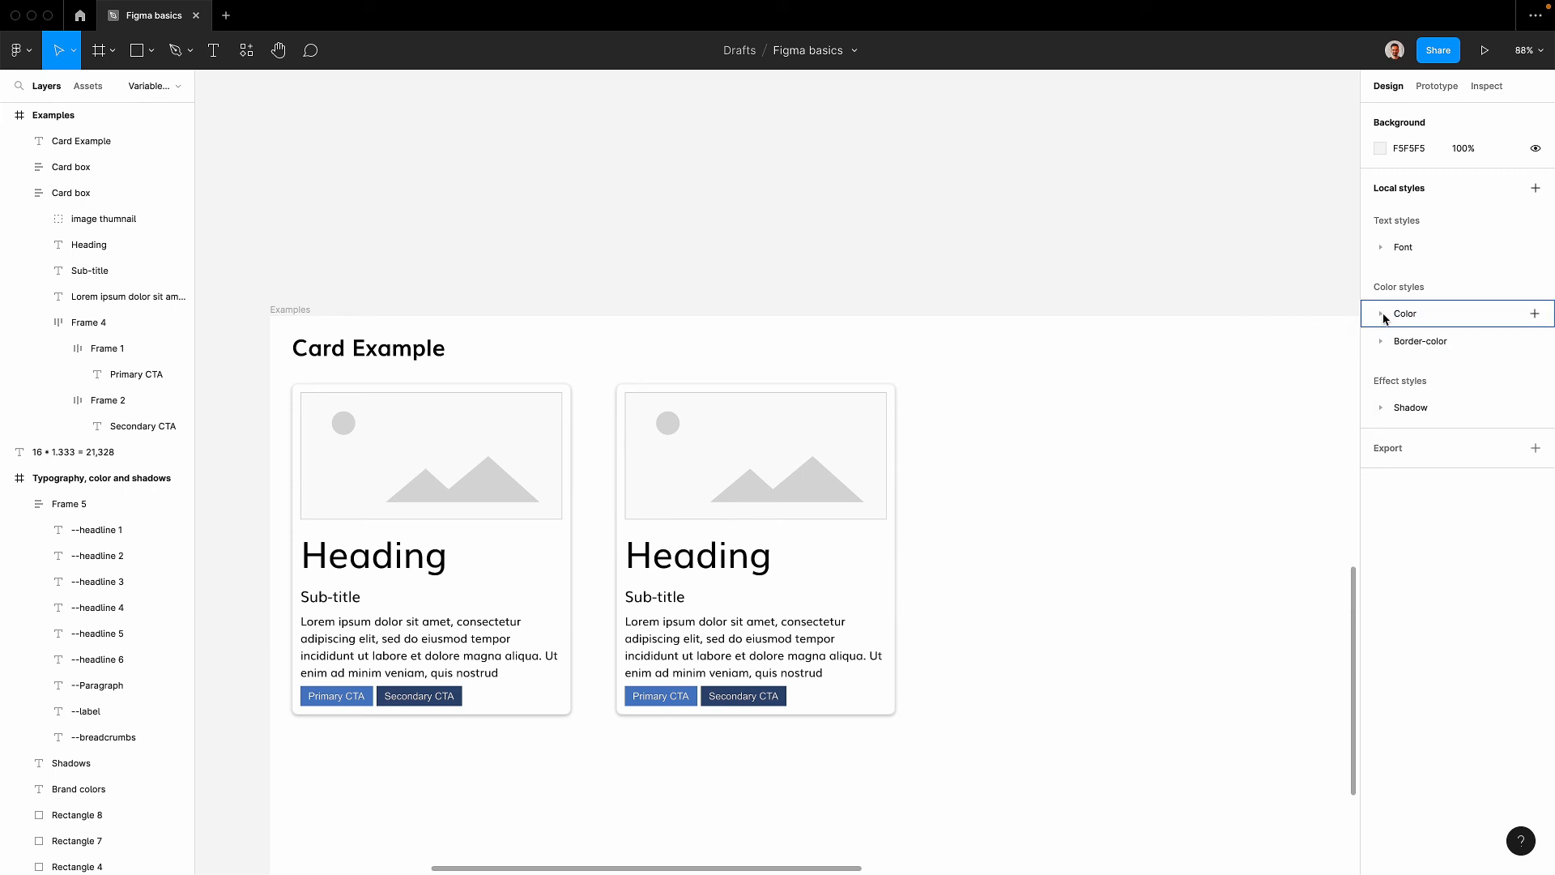
left_click(1381, 314)
left_click(1414, 316)
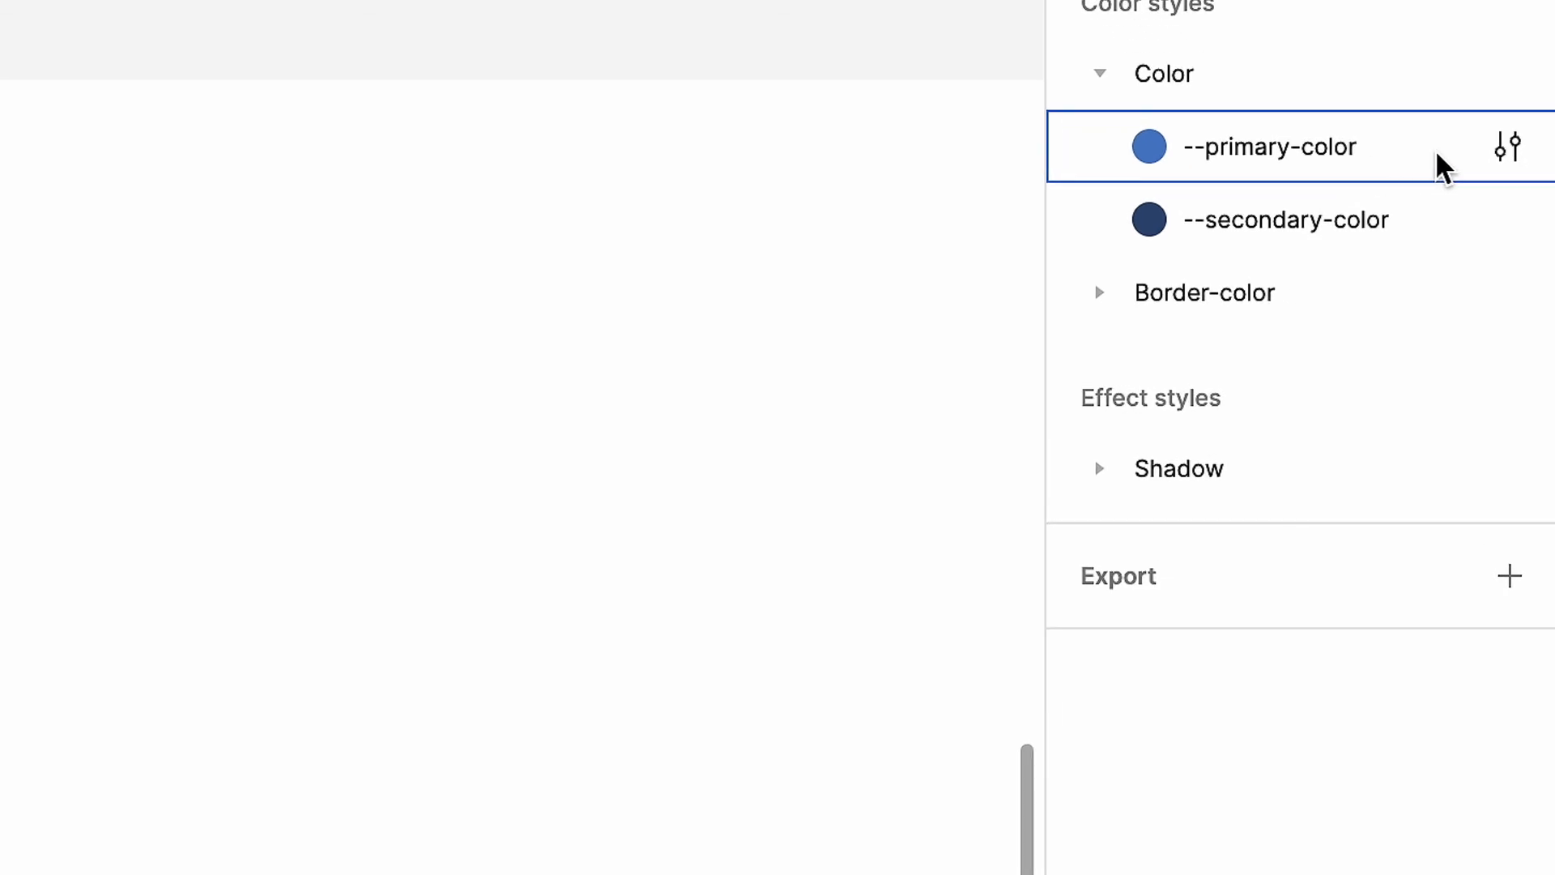
left_click(1508, 148)
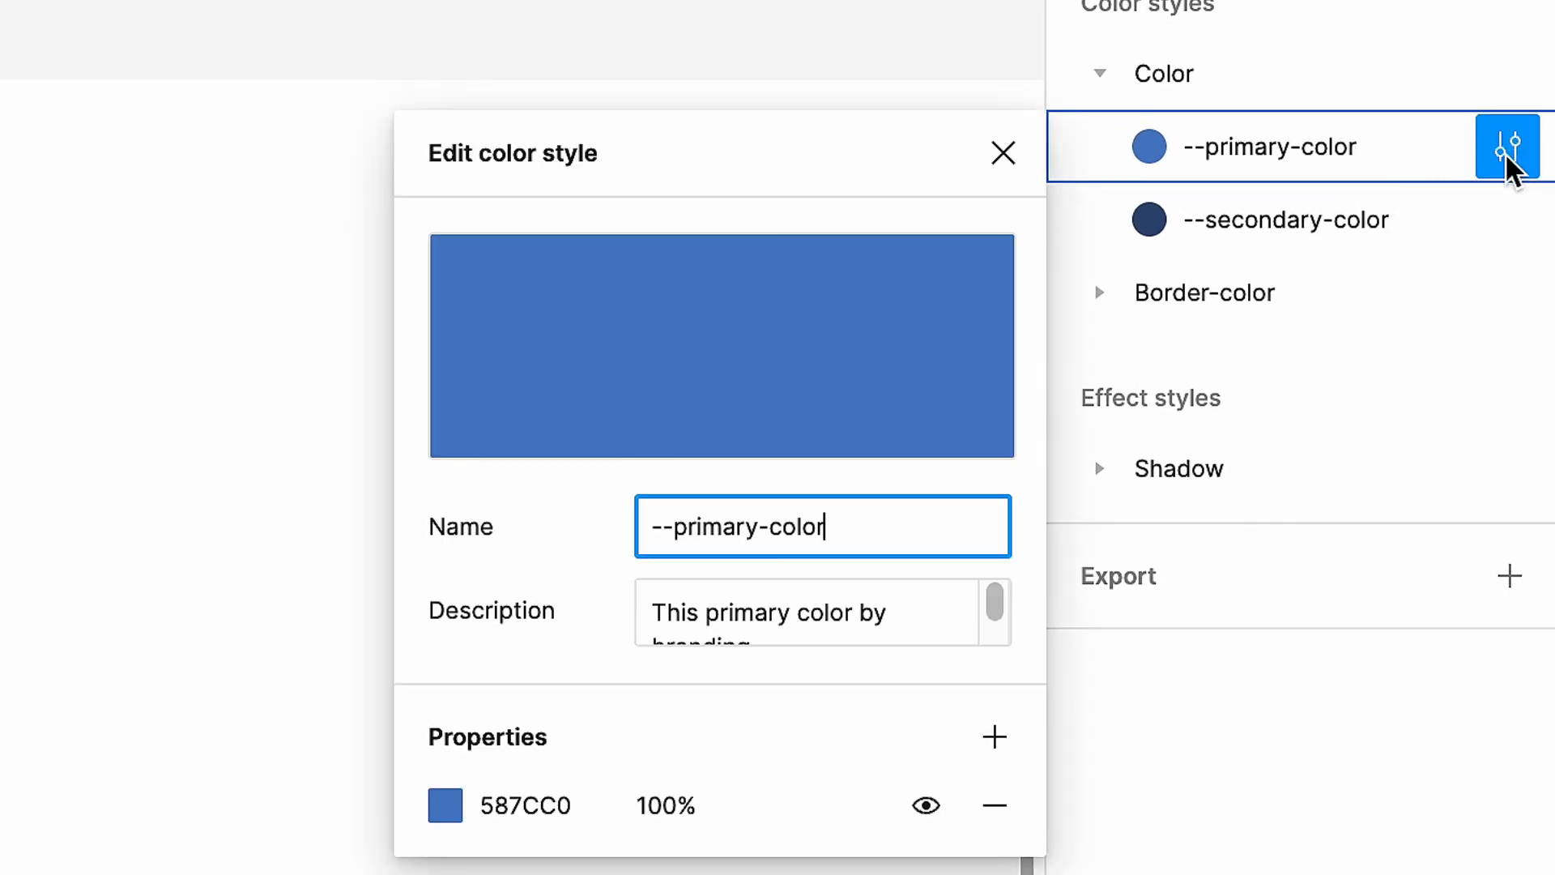
left_click(537, 814)
left_click(454, 809)
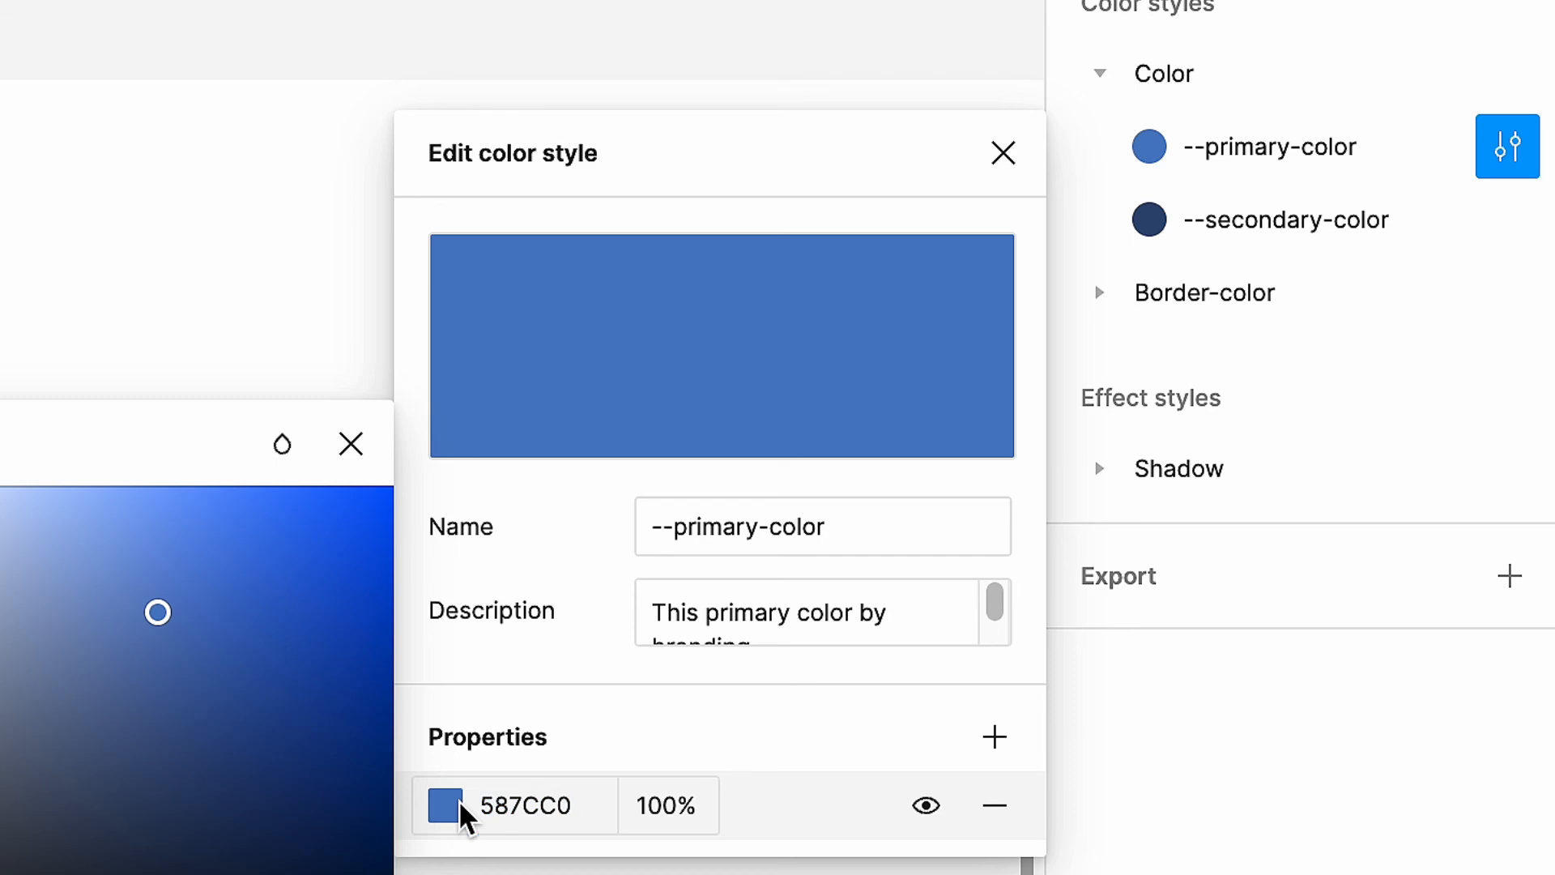
left_click_drag(234, 646, 220, 695)
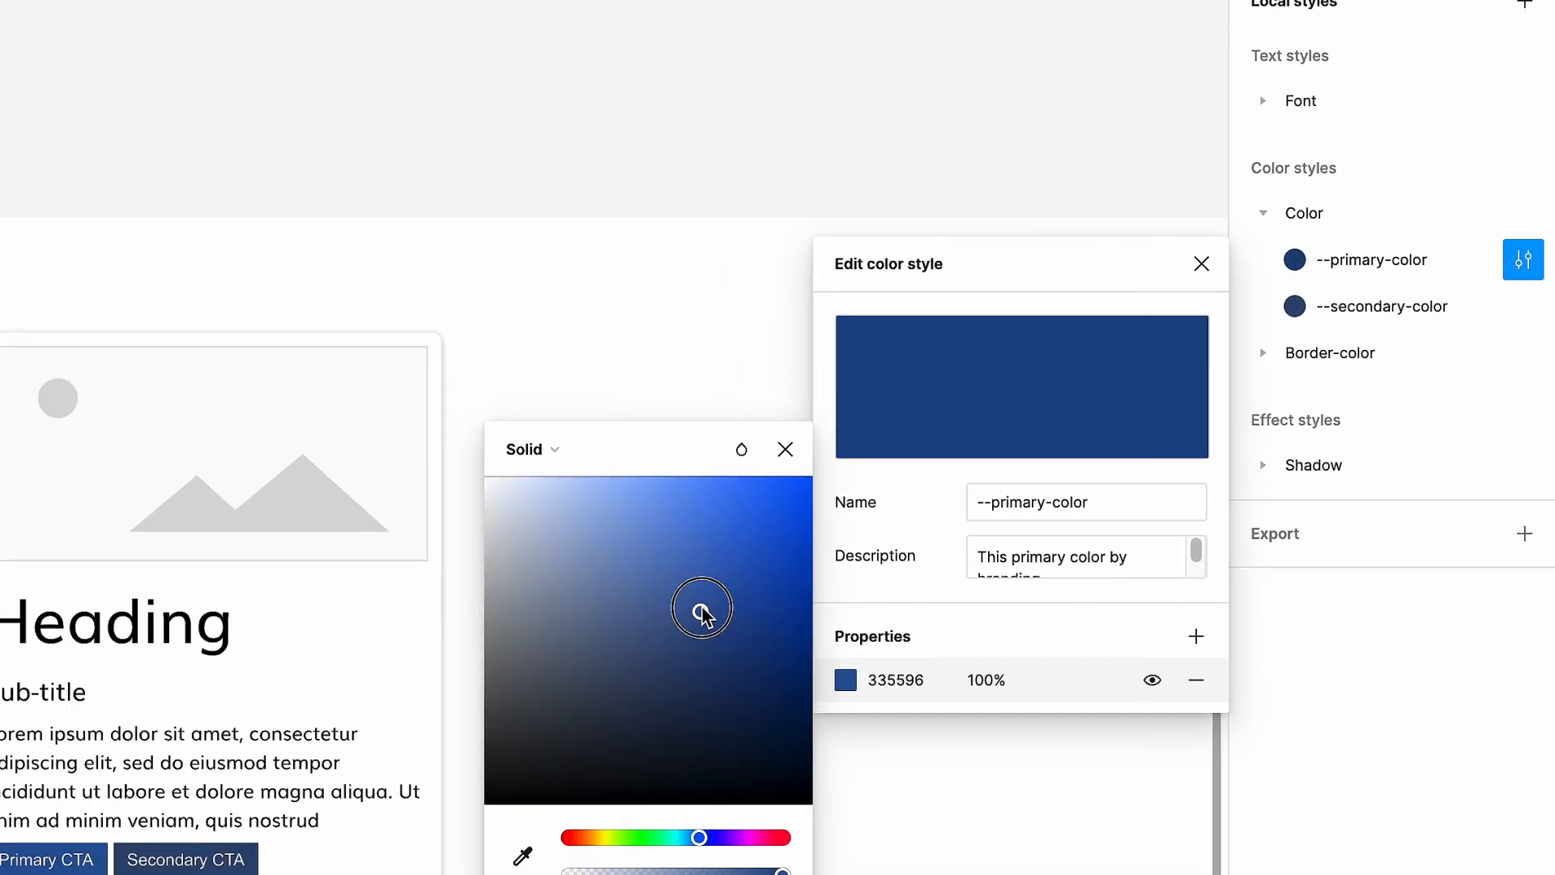
left_click_drag(701, 608, 688, 542)
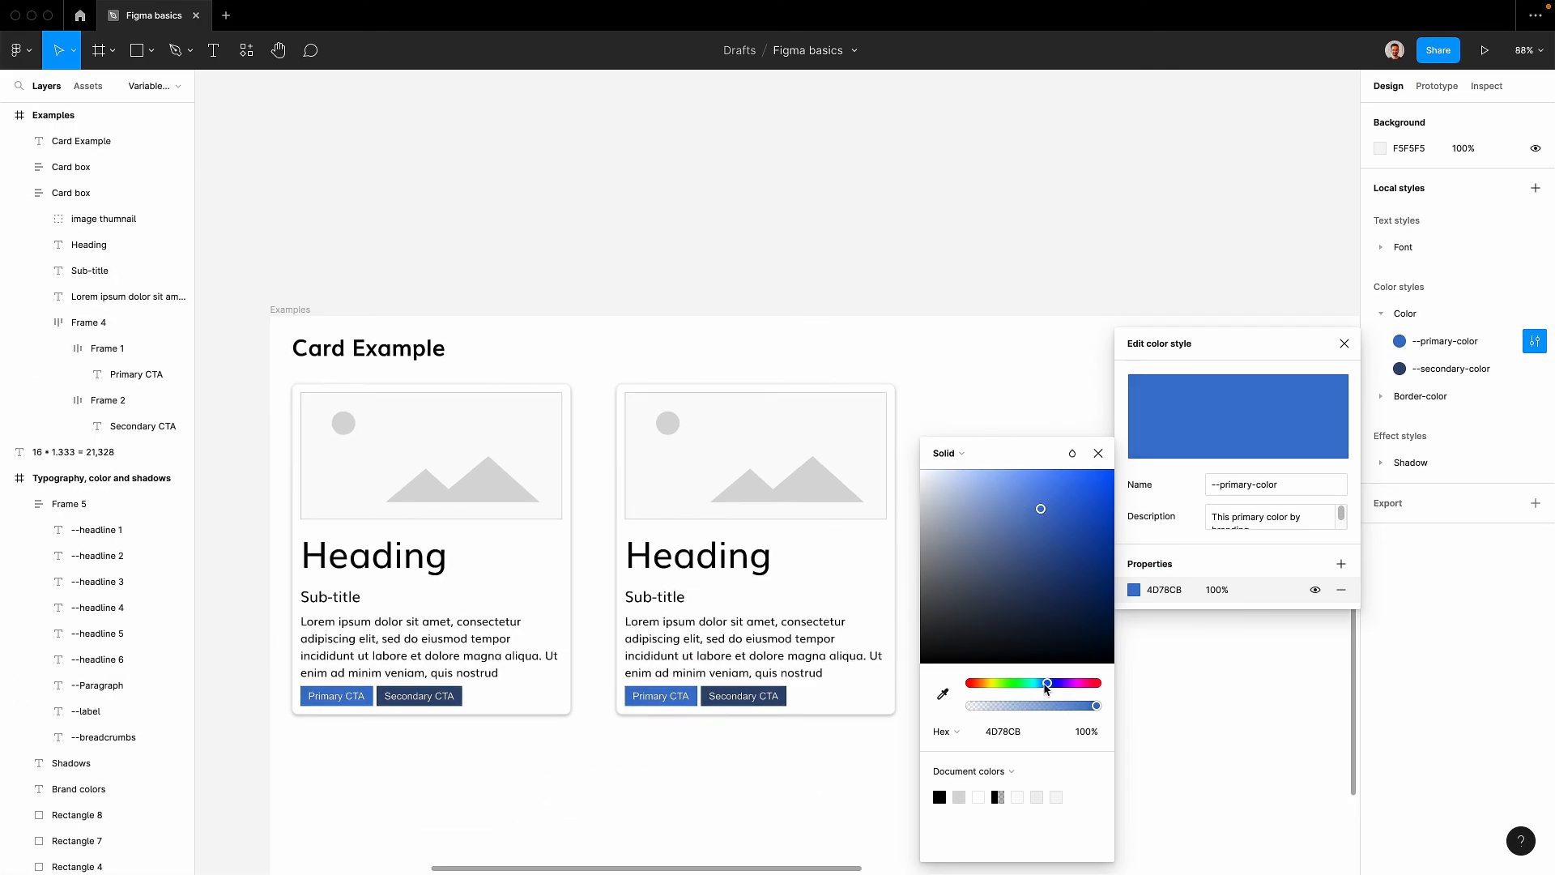
Shift the --primary-color style's hue to green, darken the shade to 75B542 and close the style editor.
left_click_drag(1045, 687, 1004, 685)
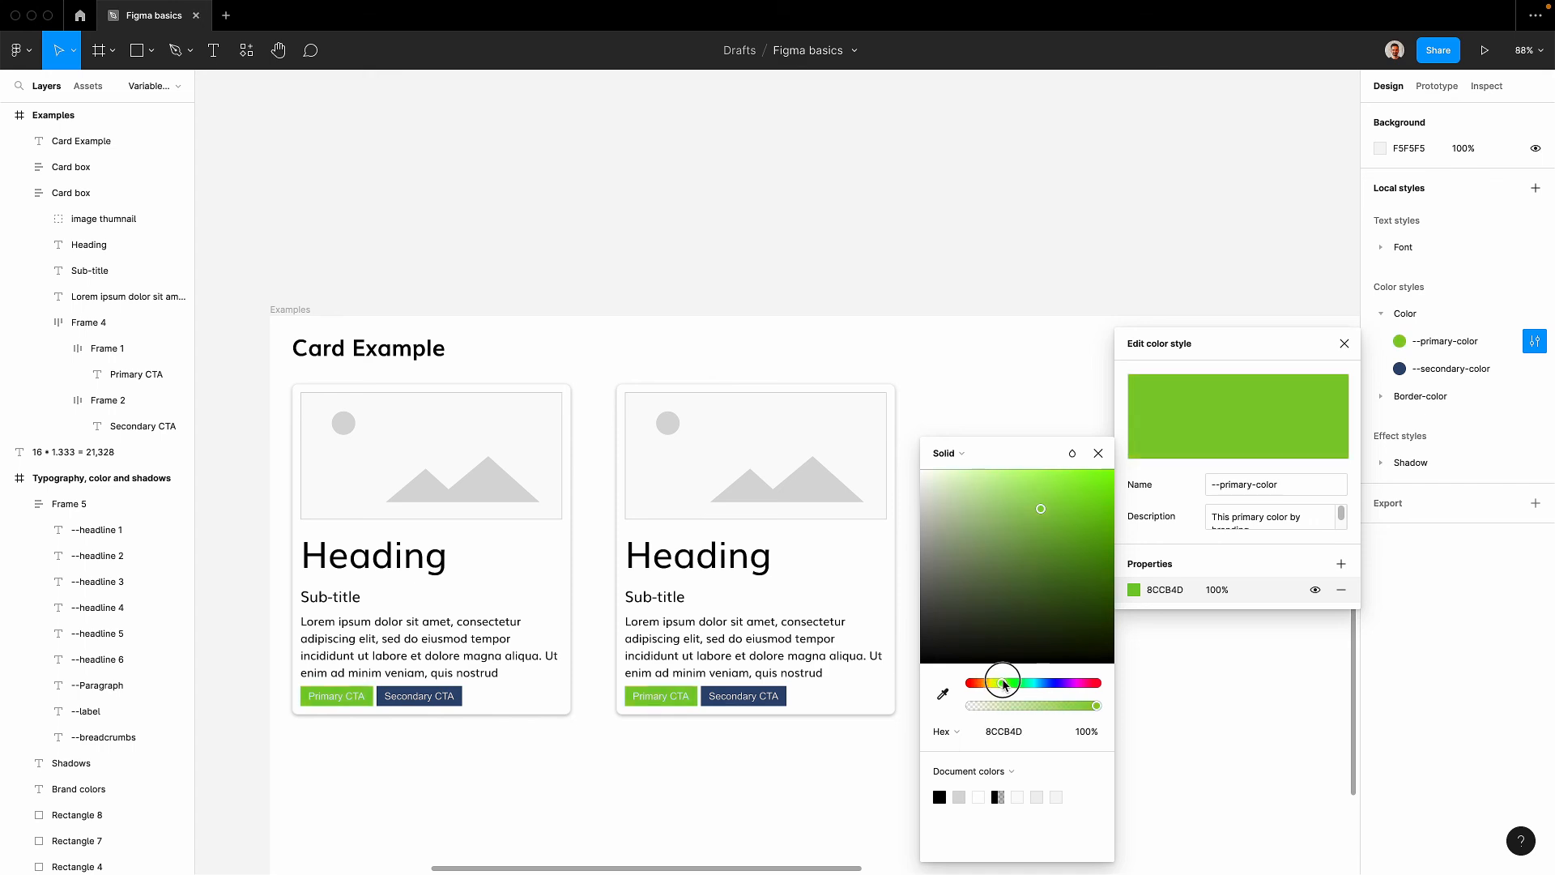
left_click_drag(1045, 535, 1043, 526)
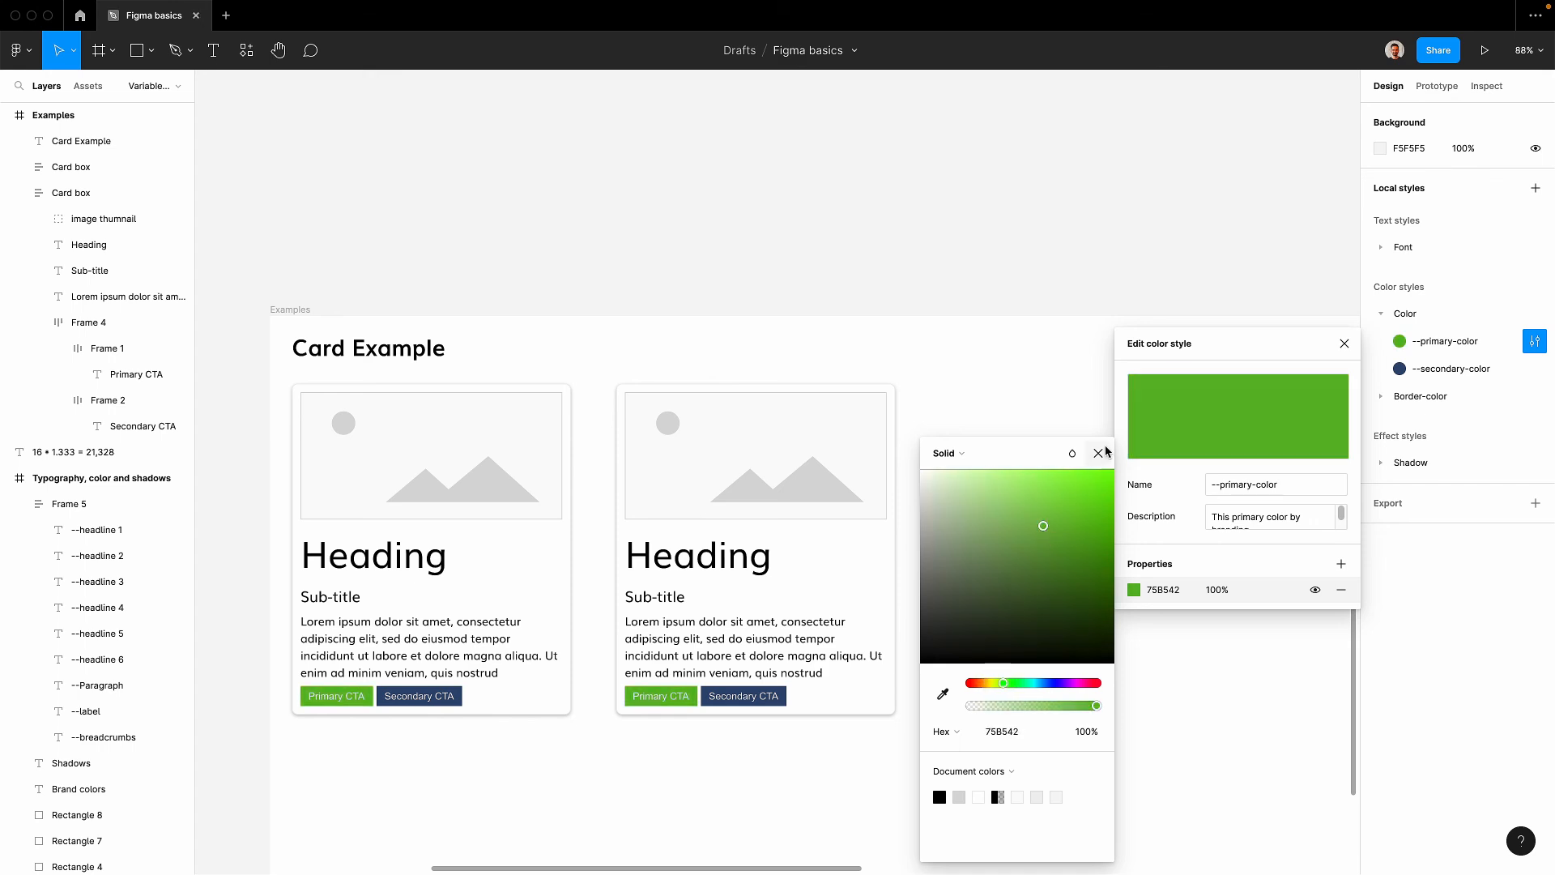
left_click(1097, 455)
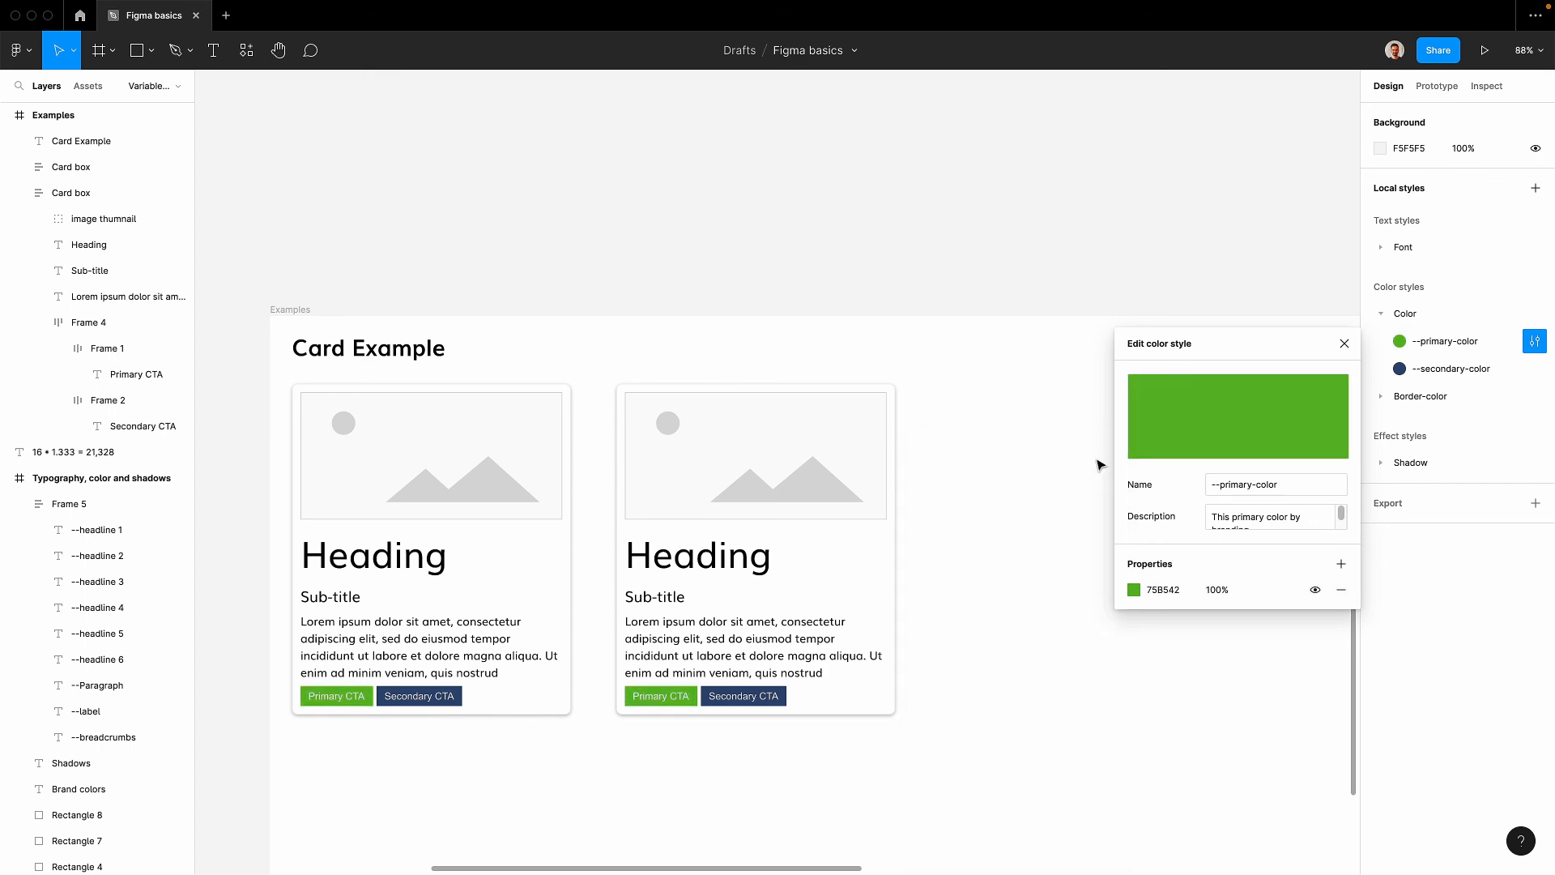
left_click(1344, 345)
scroll(513, 287, "down", 5)
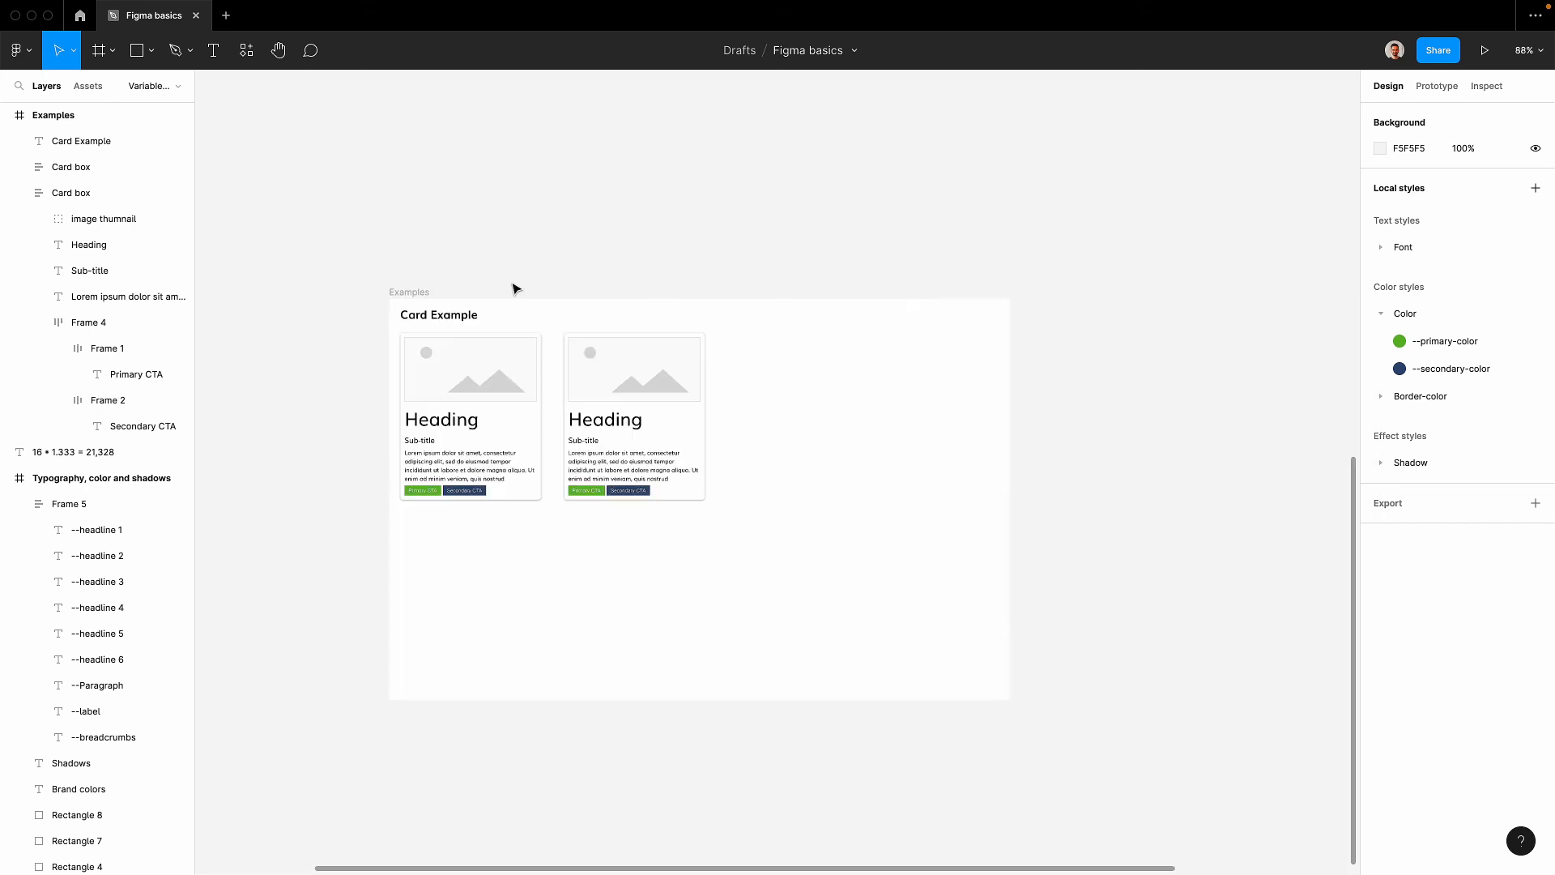
scroll(534, 381, "up", 5)
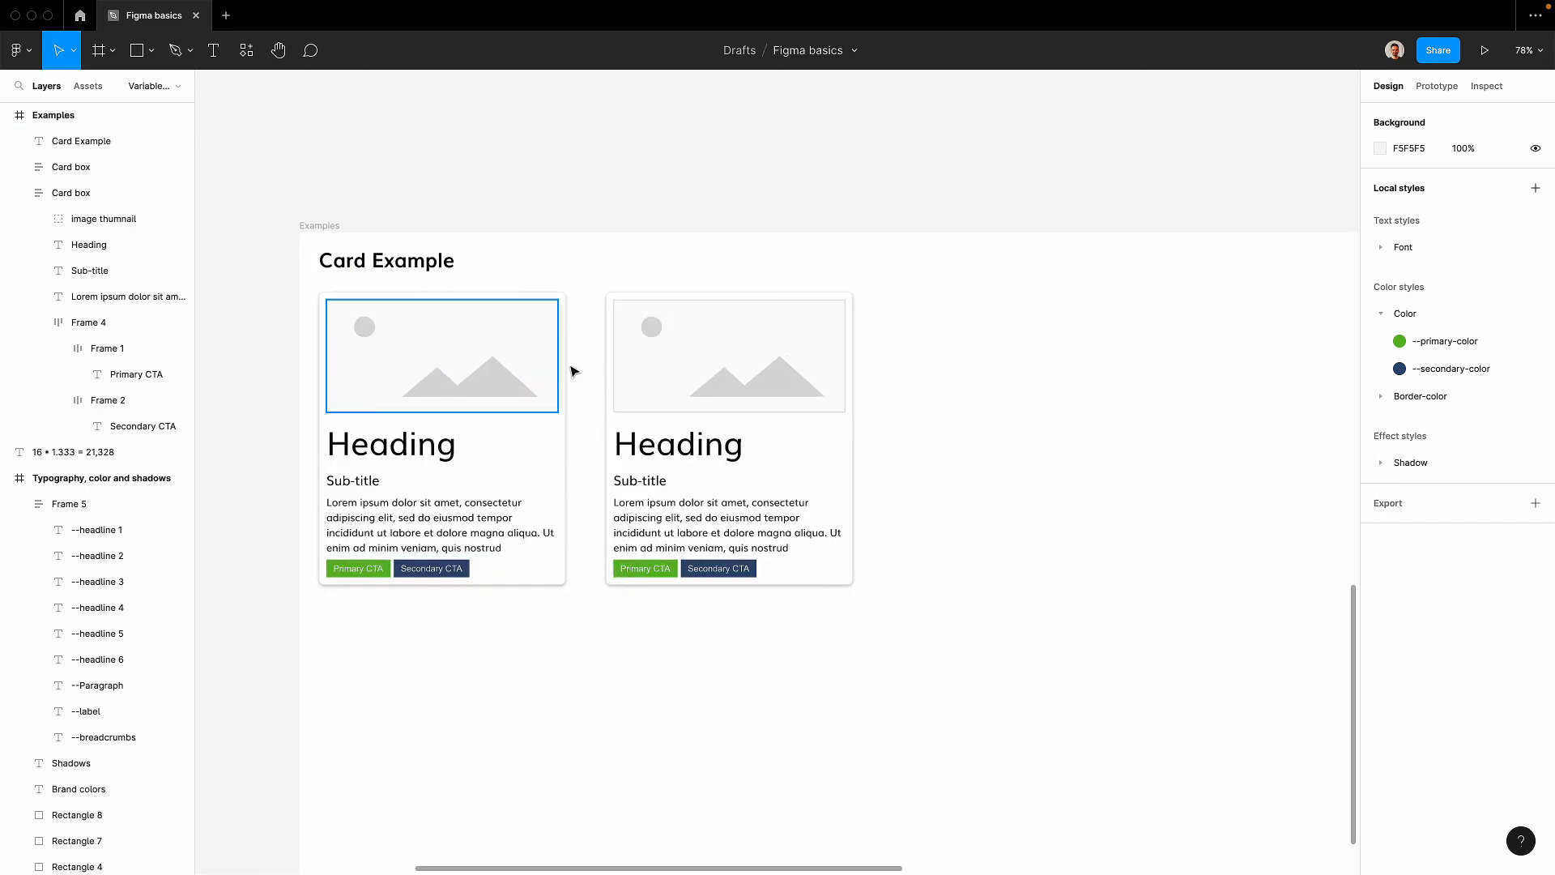
scroll(580, 365, "up", 1)
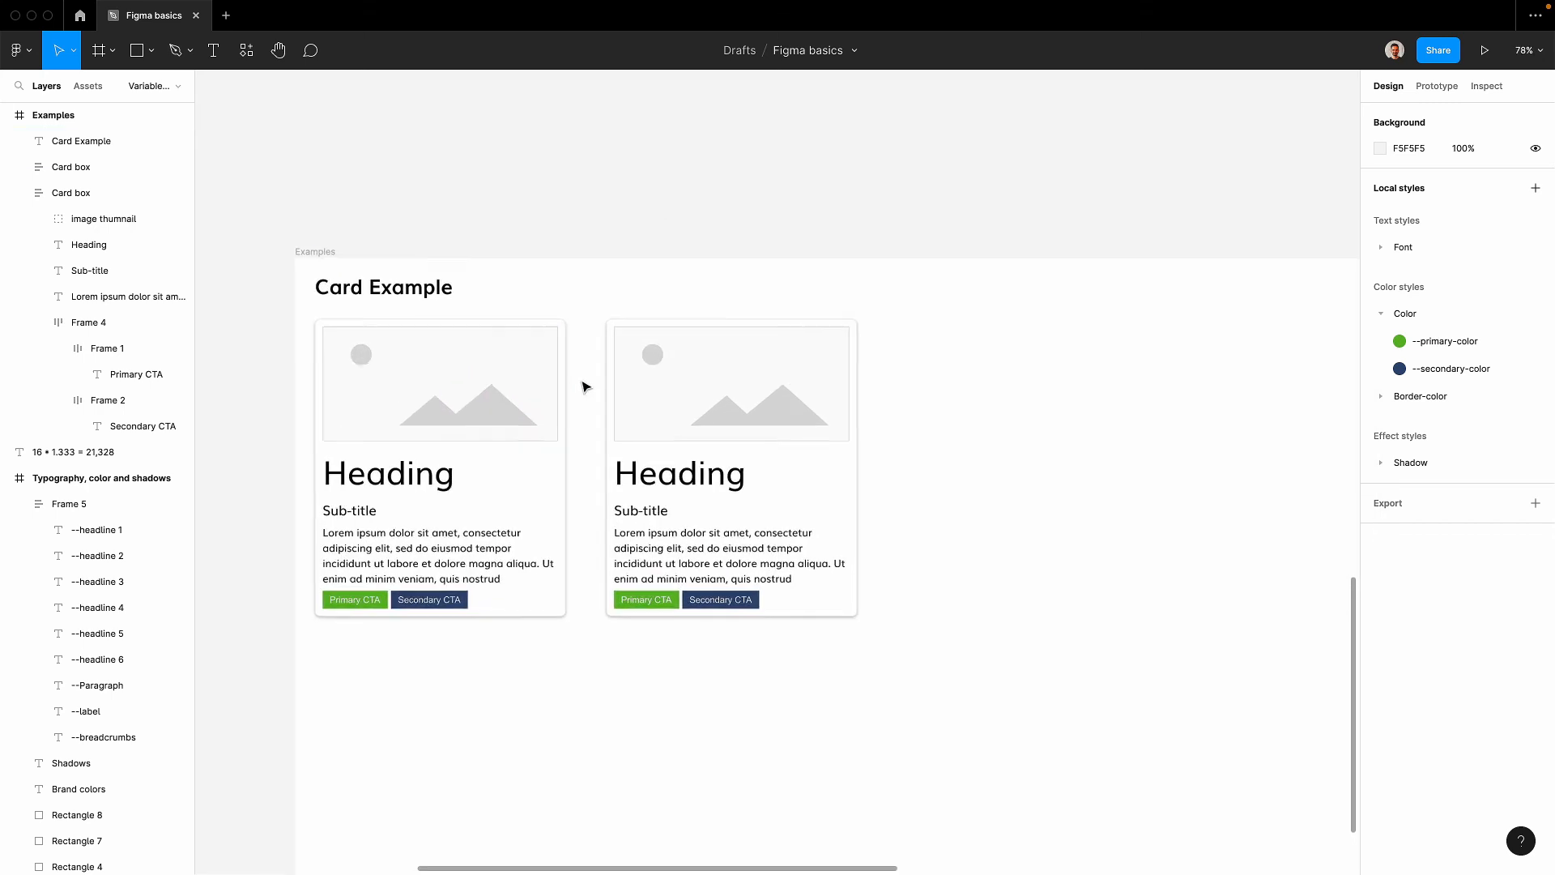
scroll(583, 381, "up", 1)
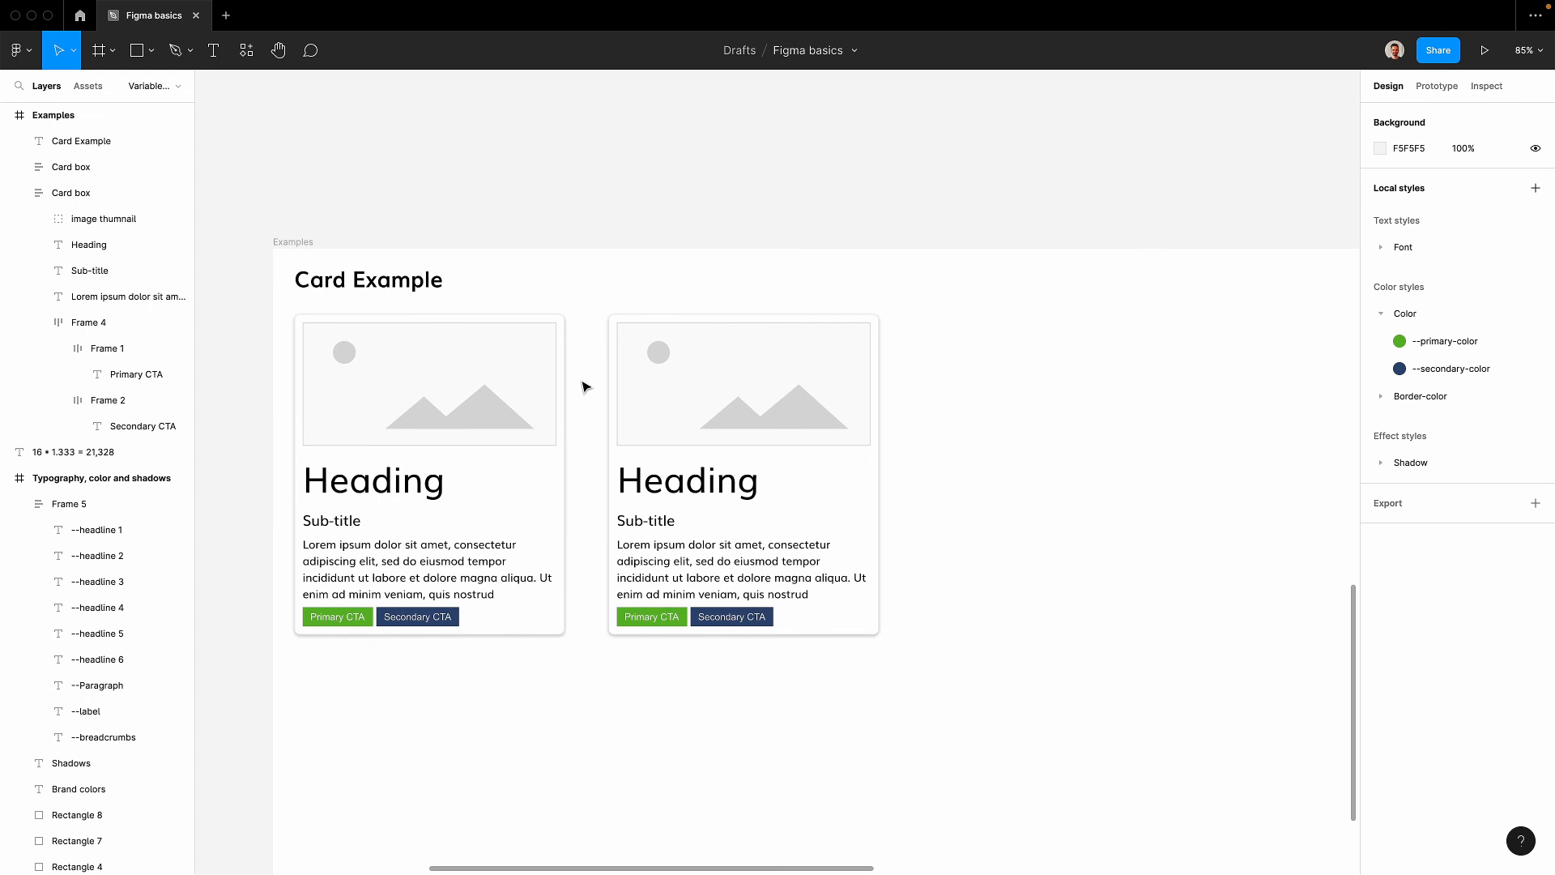
scroll(587, 387, "down", 2)
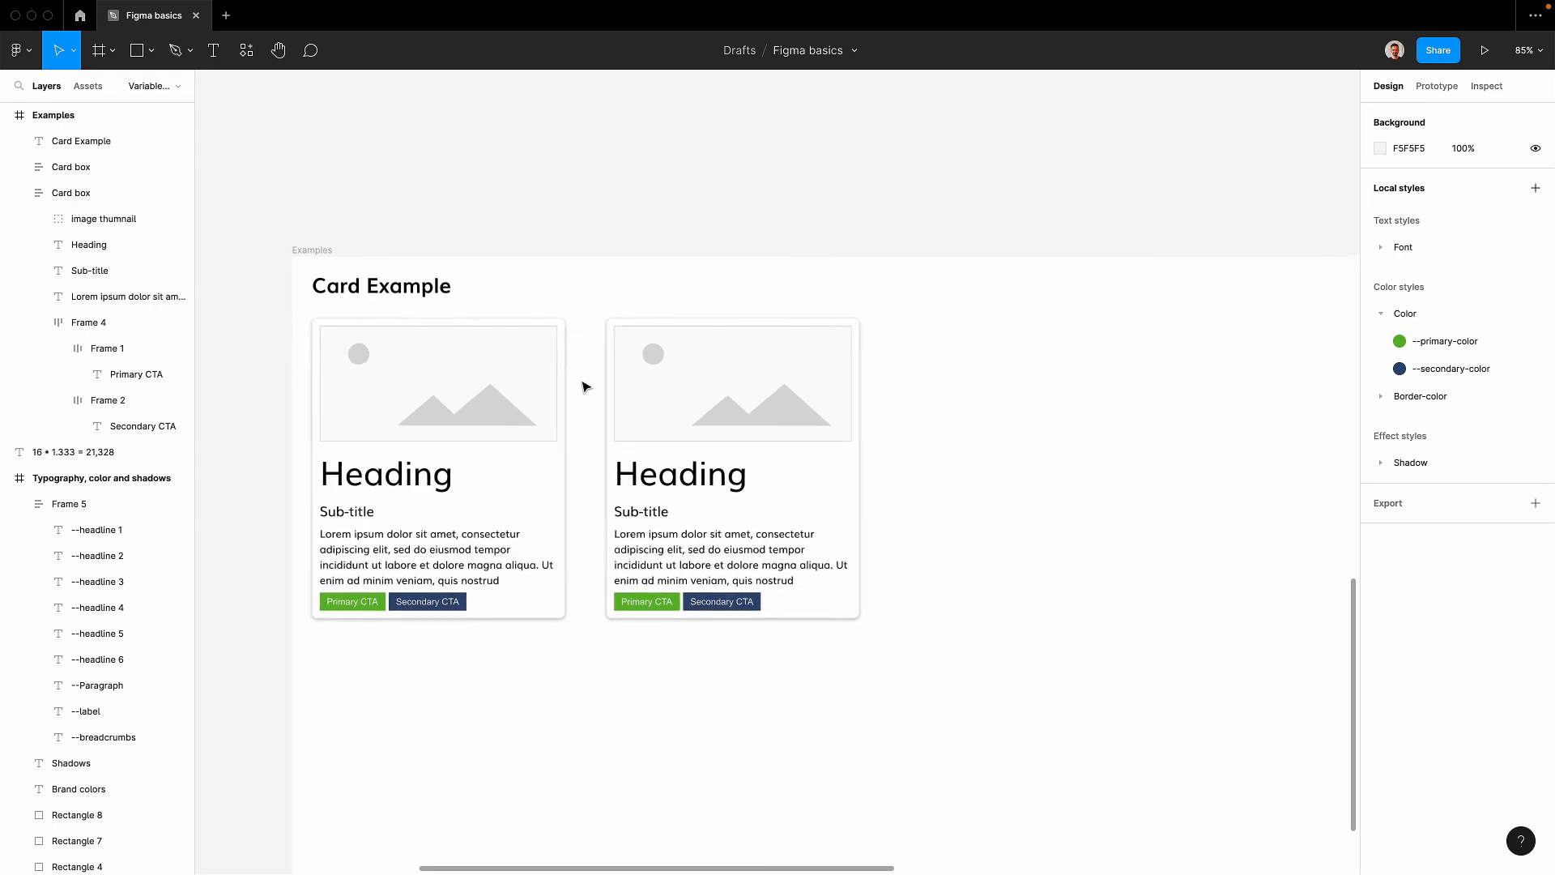
scroll(587, 387, "down", 1)
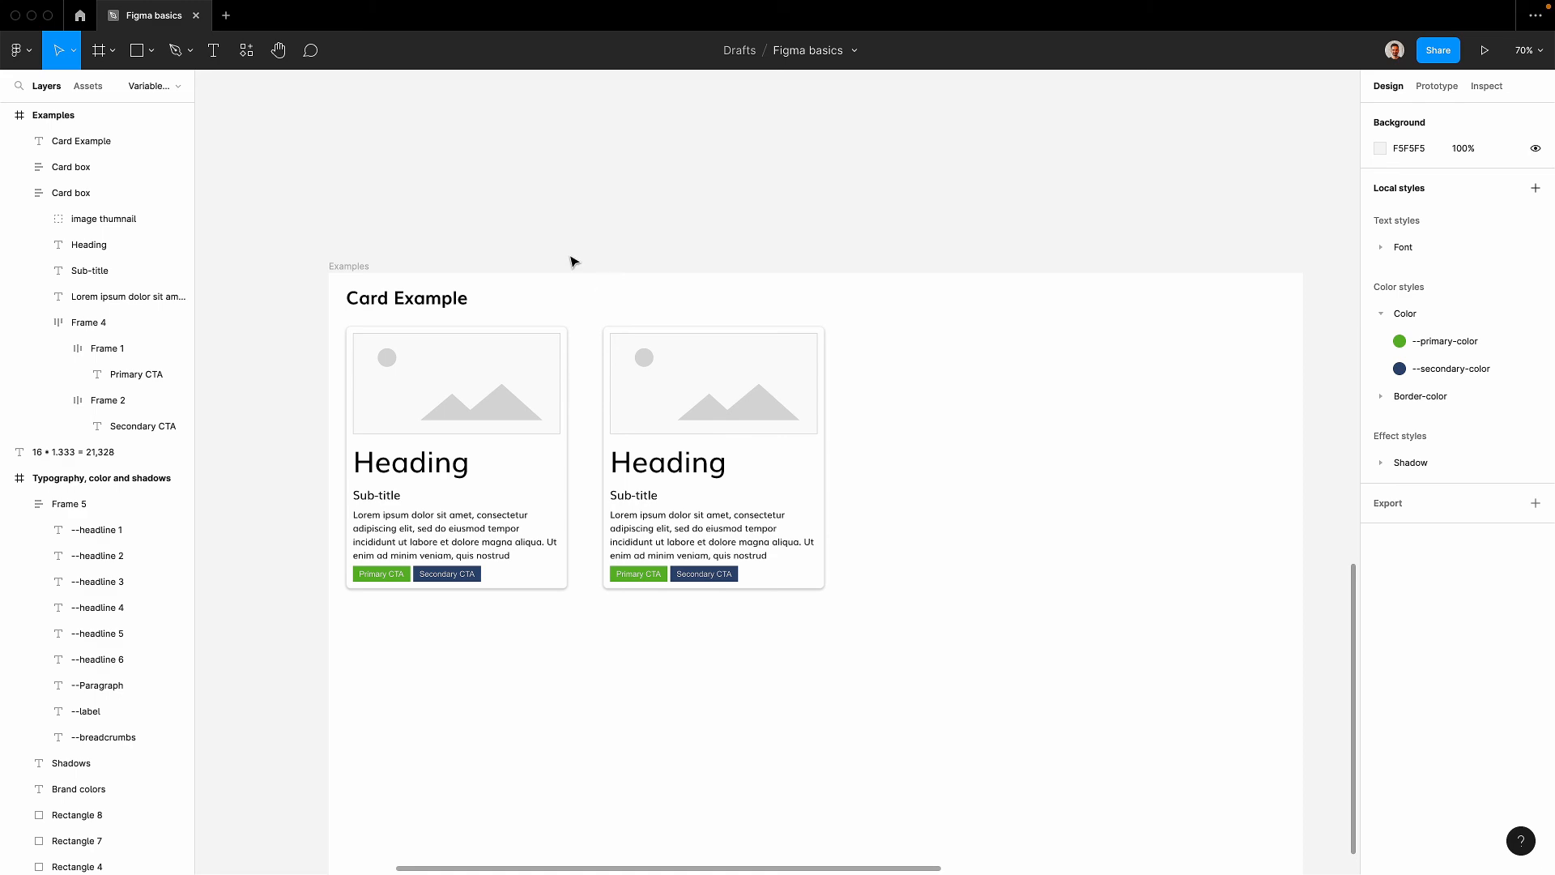
scroll(575, 332, "up", 10)
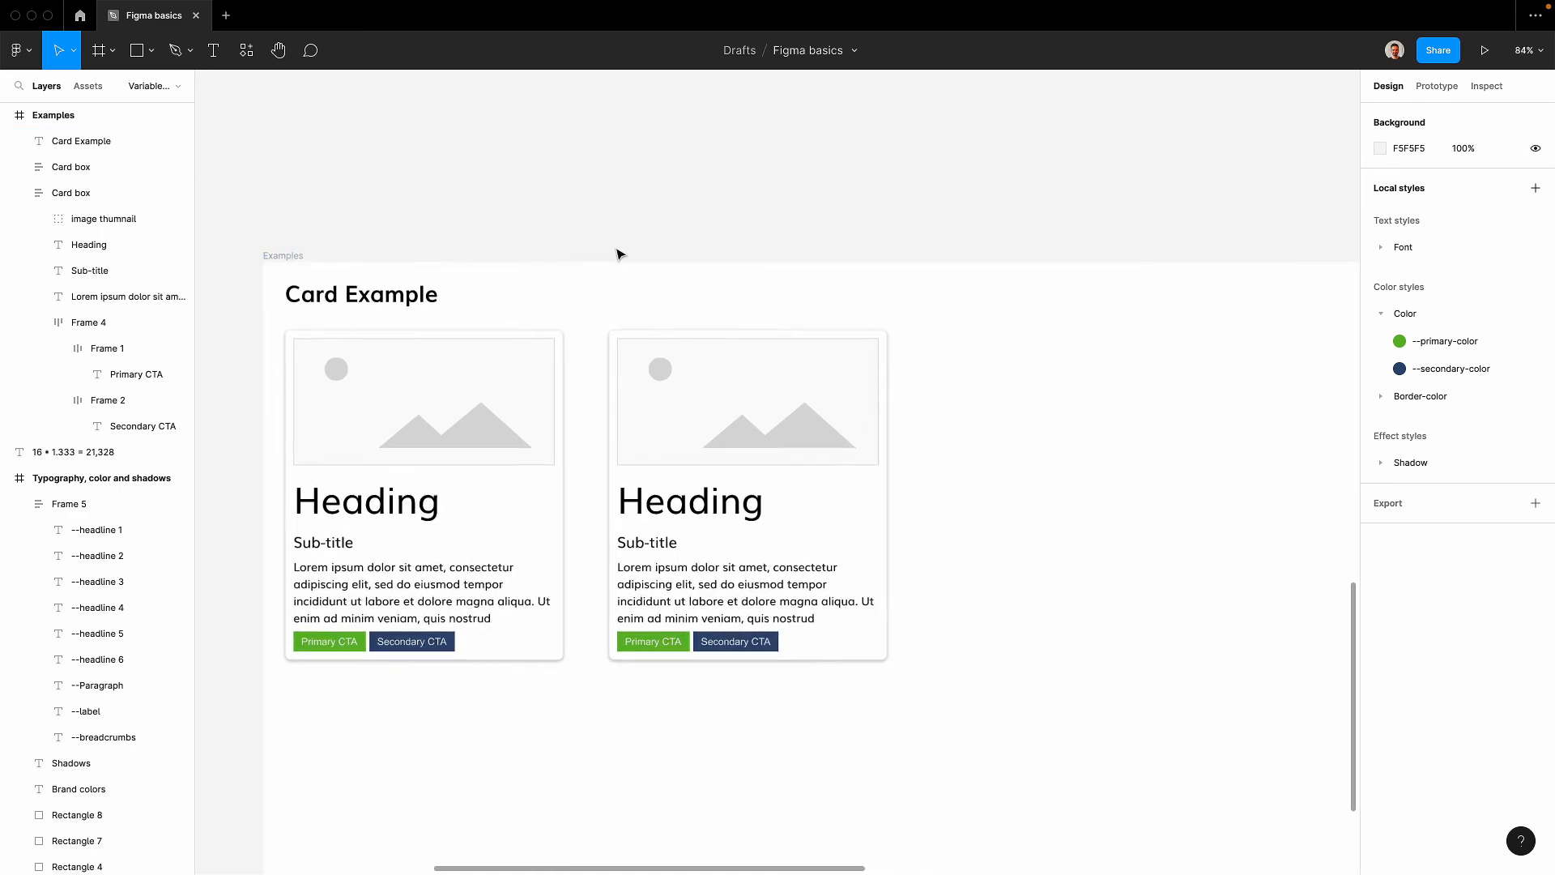
scroll(617, 254, "down", 8)
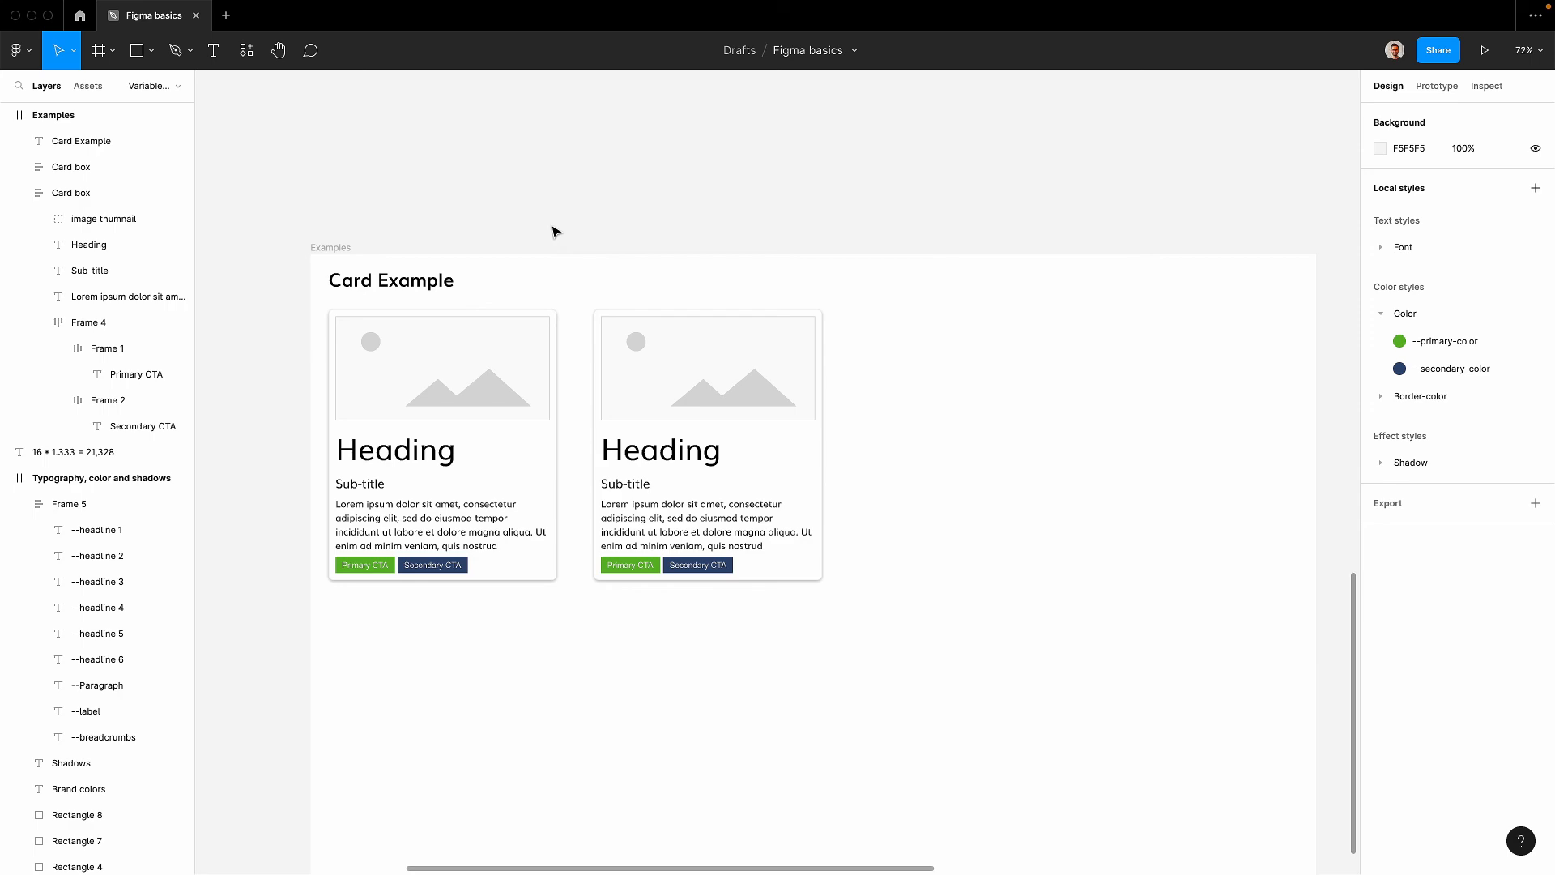